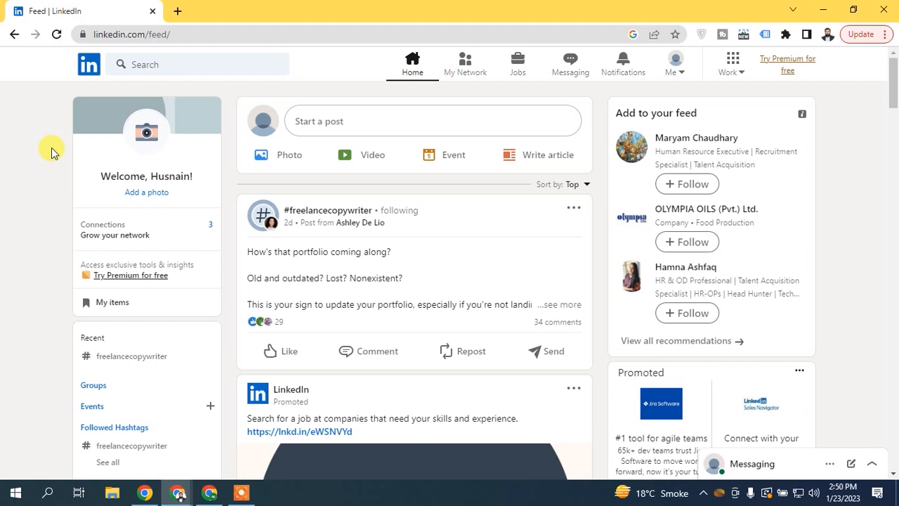
- Visit your profile page, dismiss the photo upload tip, and return to the home feed
click(126, 173)
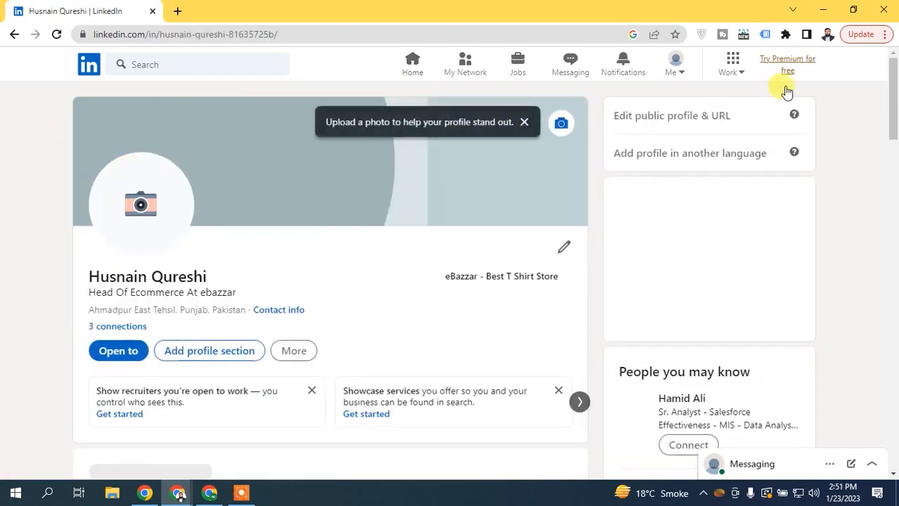
scroll(893, 141, down, 5)
drag(893, 179, 886, 51)
click(525, 122)
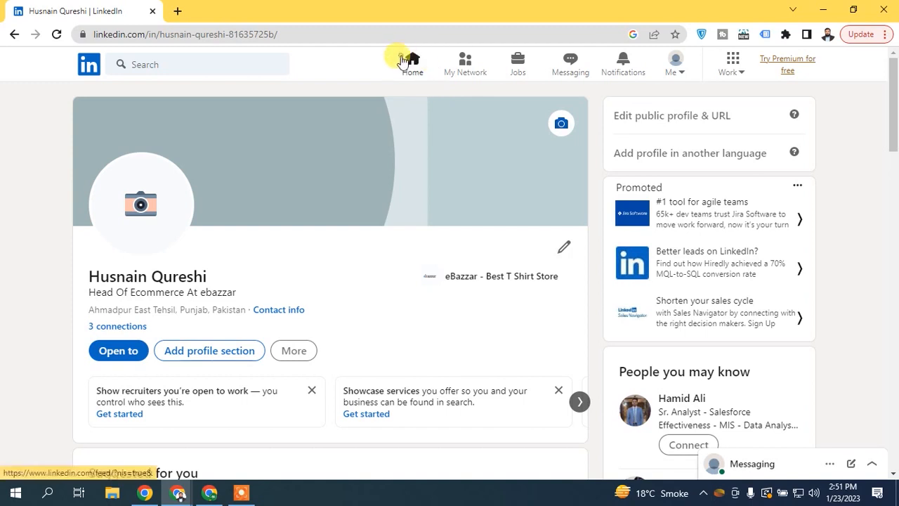
click(400, 59)
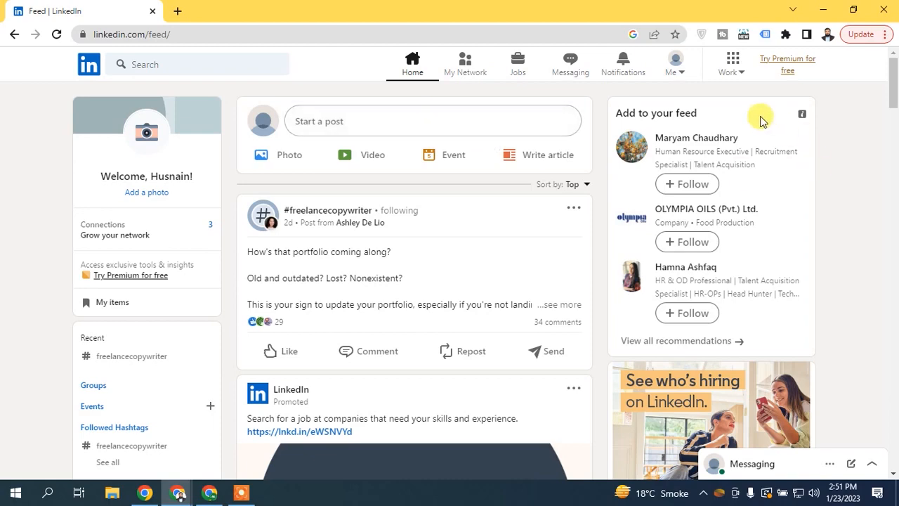
- From the Work products panel, launch Advertise to open Campaign Manager in a new tab
click(675, 73)
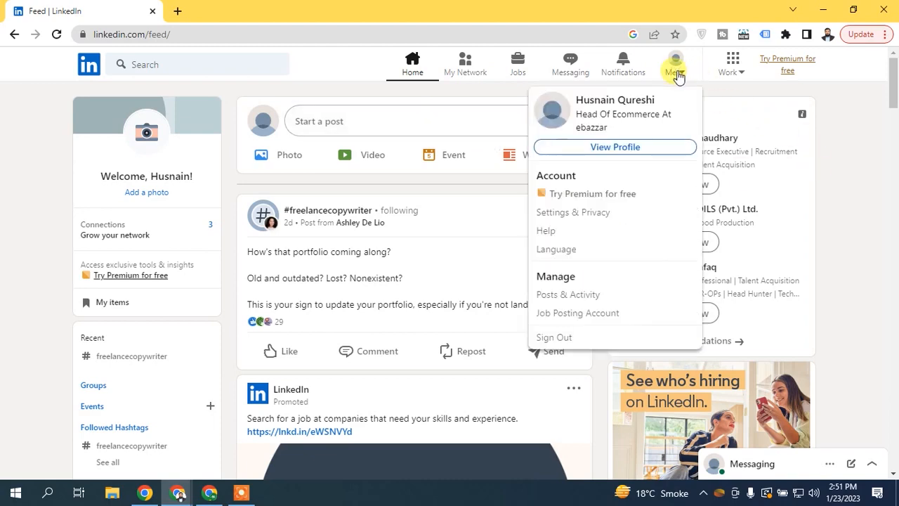
click(730, 67)
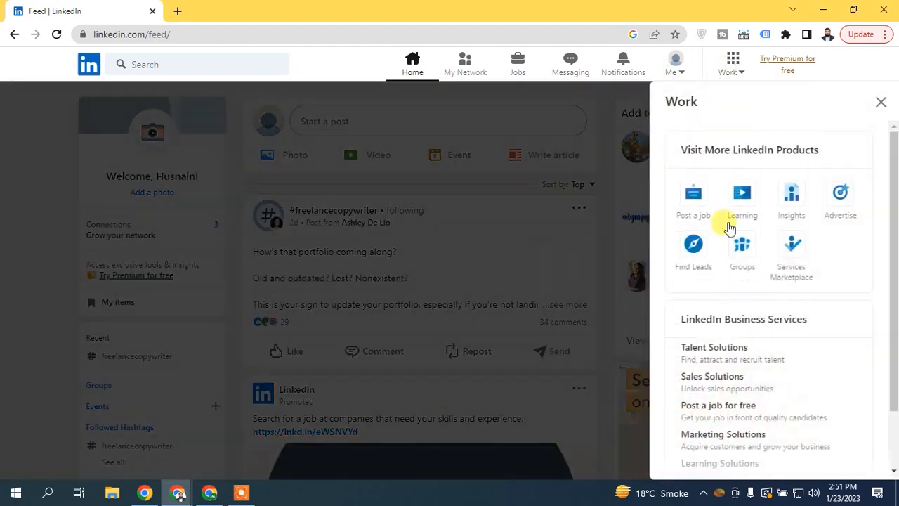
click(880, 103)
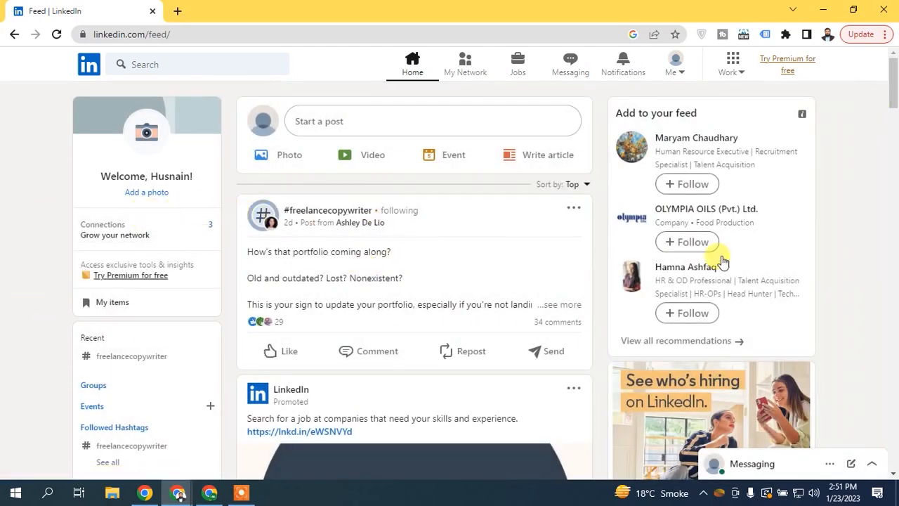
mouse_move(892, 77)
mouse_down()
mouse_move(894, 221)
mouse_move(894, 63)
mouse_up()
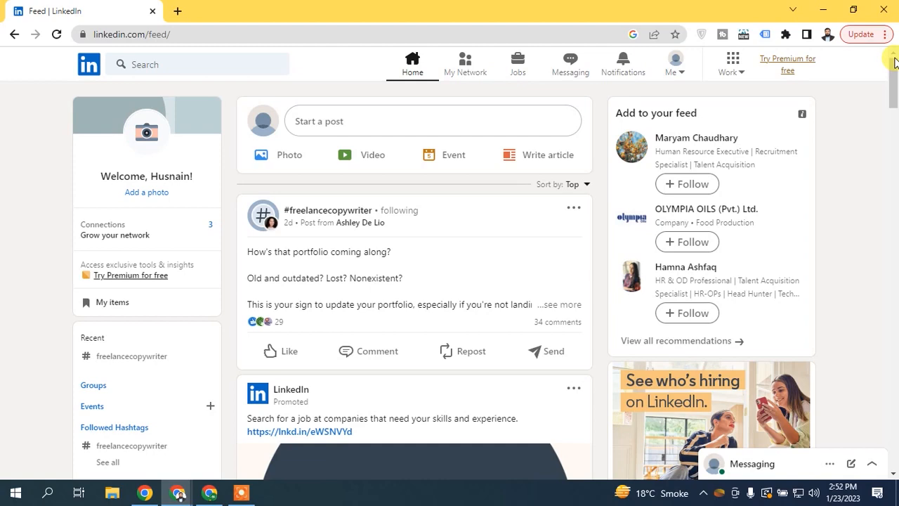
click(731, 70)
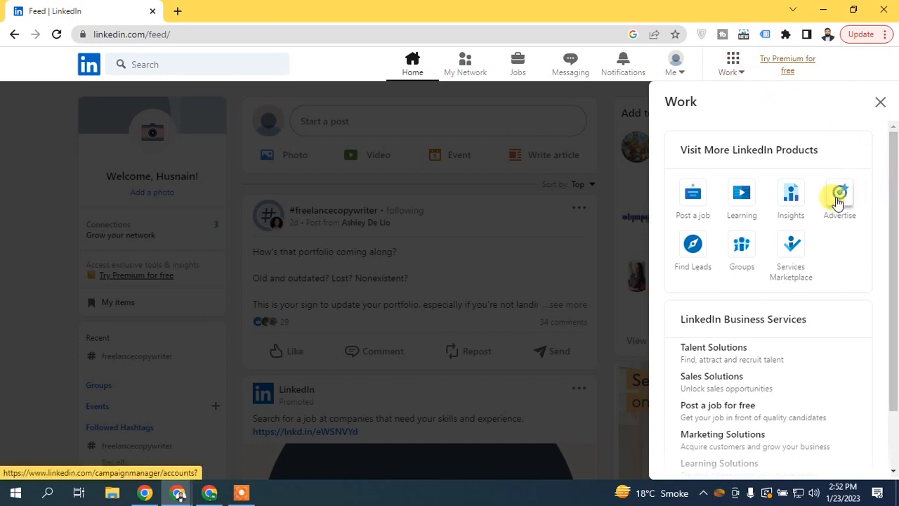
click(838, 202)
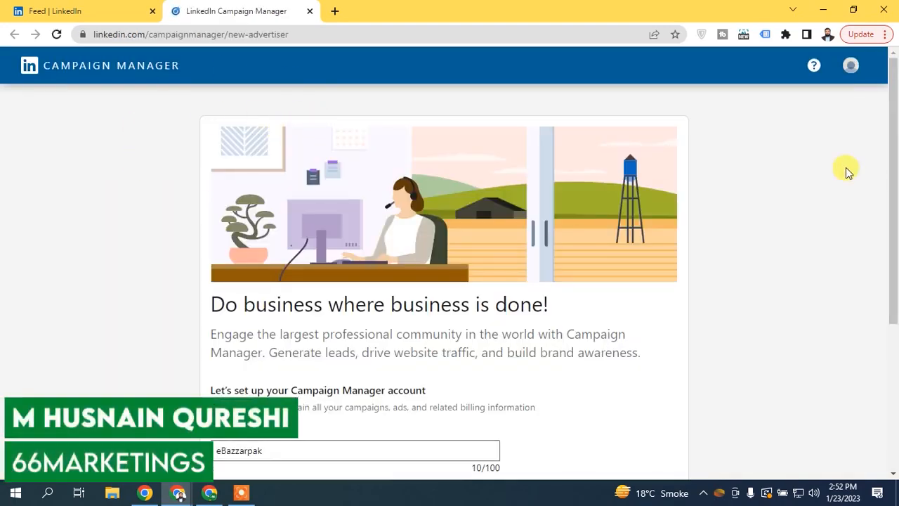
- Review the currency list, keep USD, and agree to create the eBazzarpak ad account
drag(894, 149, 895, 309)
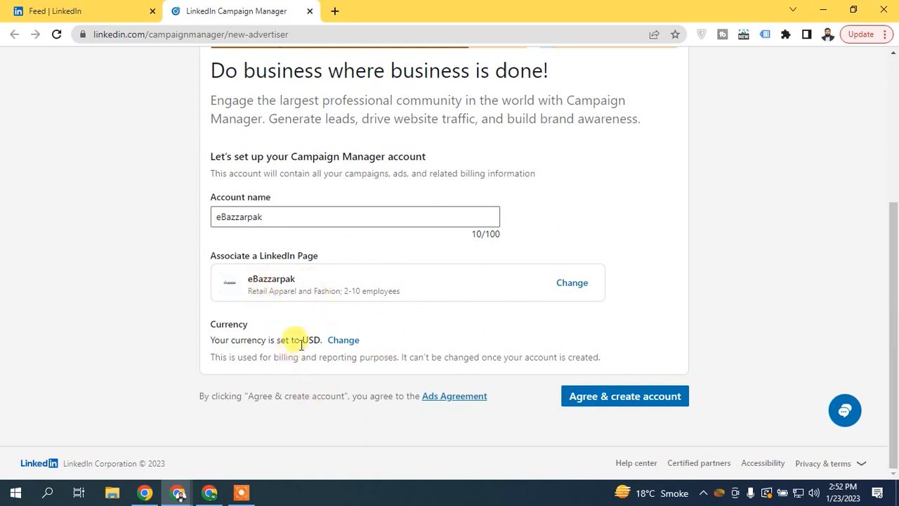
click(333, 341)
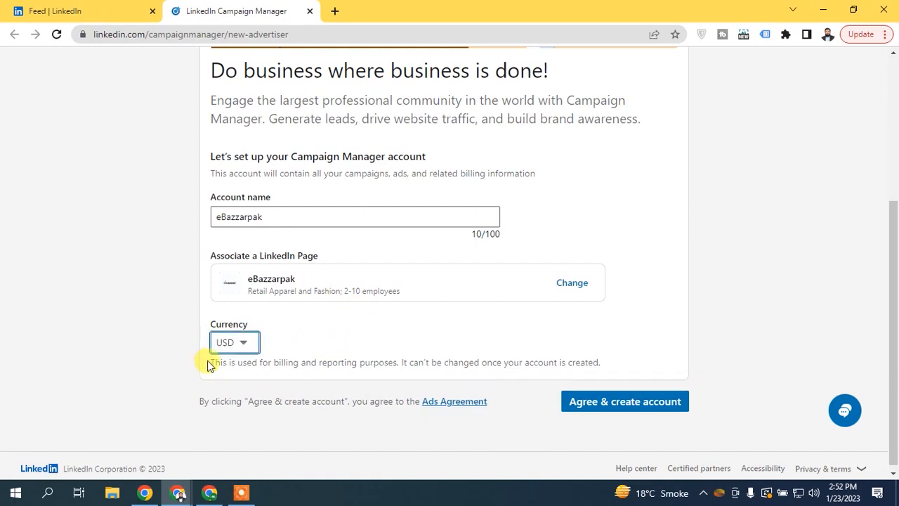
click(236, 344)
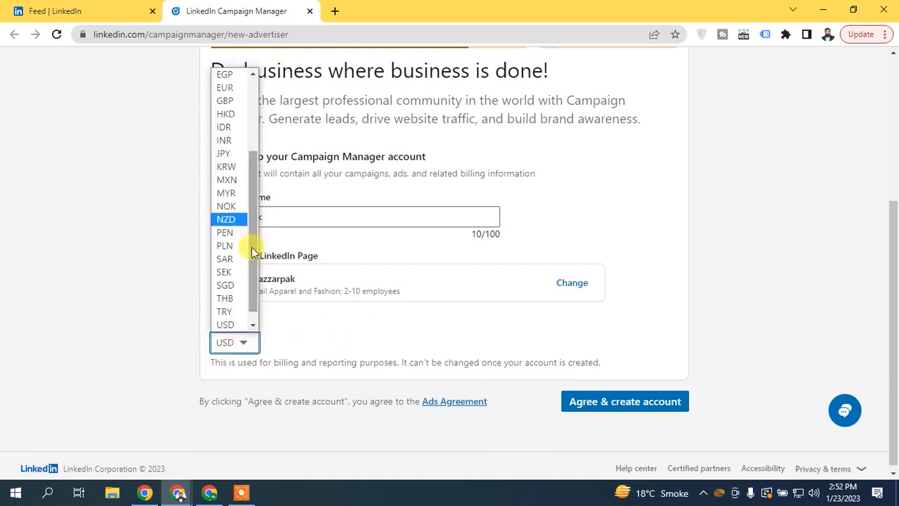
drag(254, 260, 256, 281)
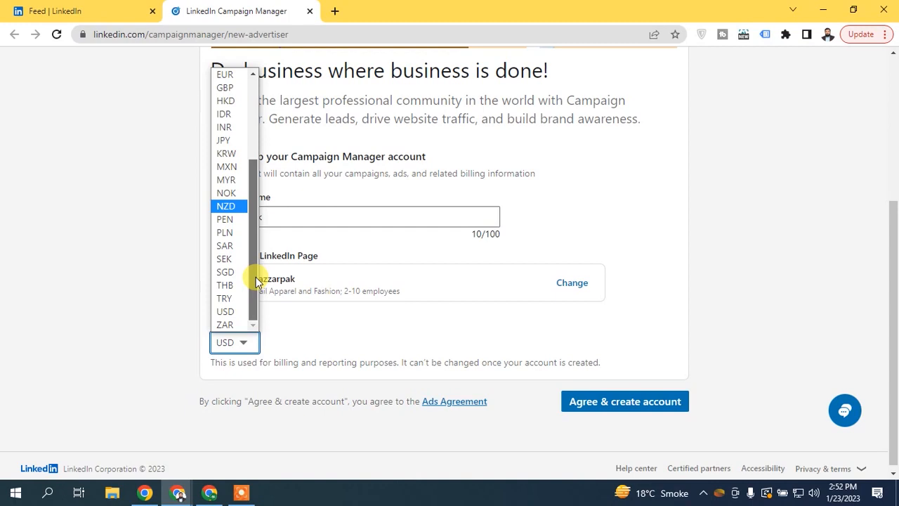
drag(257, 281, 261, 105)
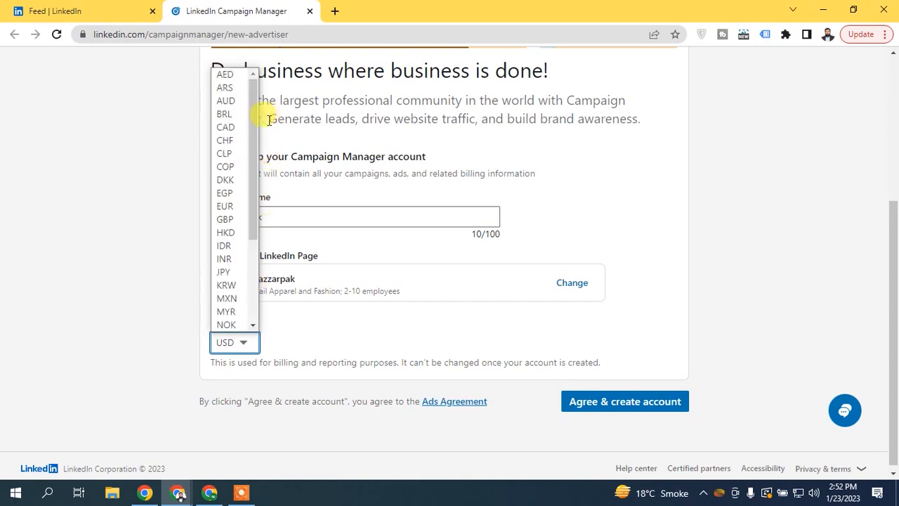
click(625, 218)
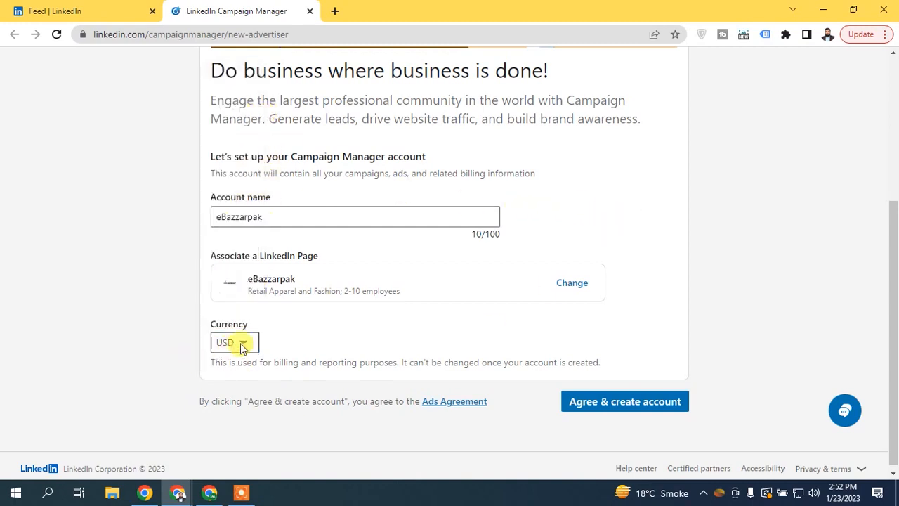
click(616, 405)
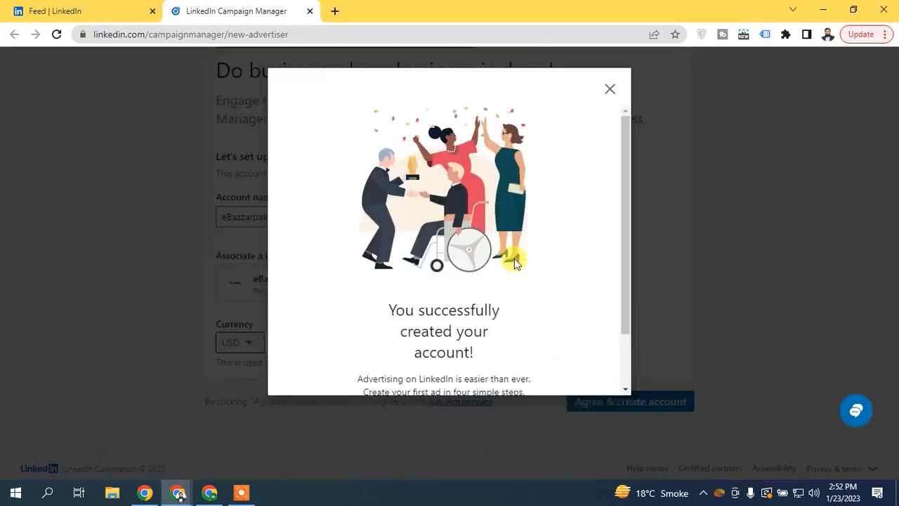
- Start the first campaign setup and close the Help articles panel
drag(623, 145, 622, 257)
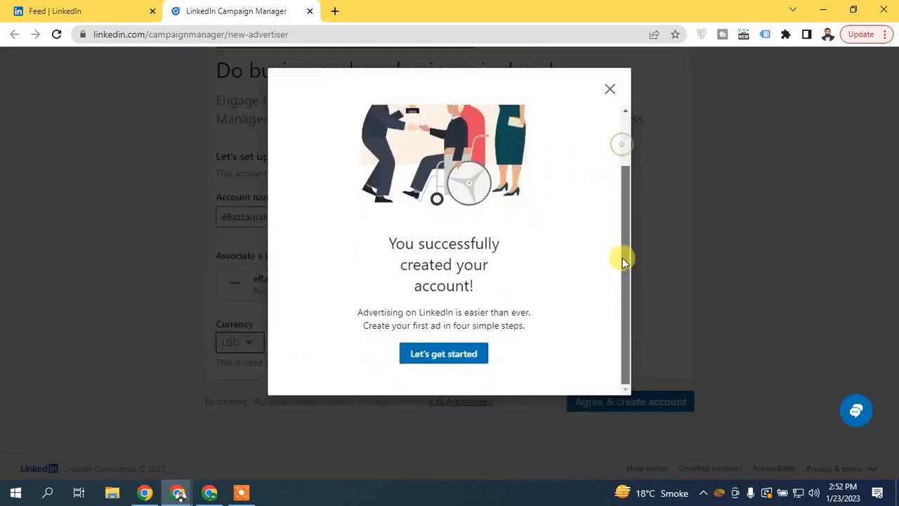
click(463, 355)
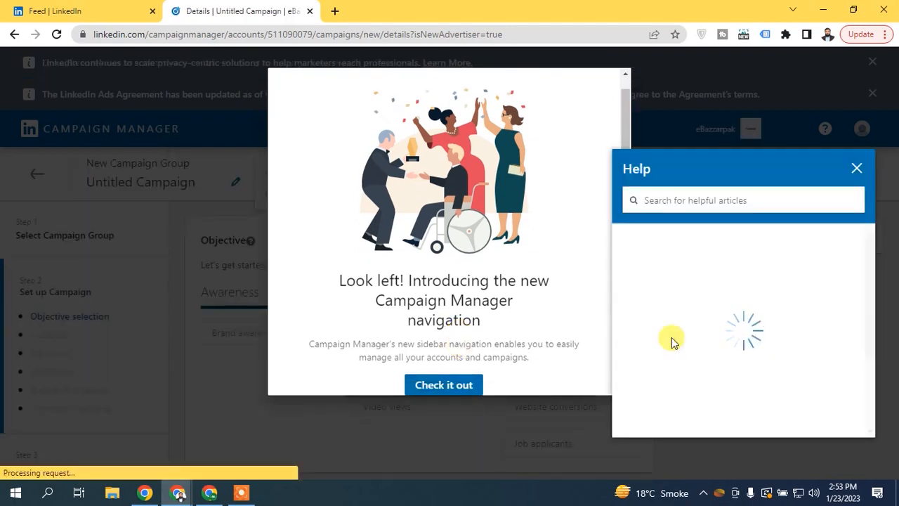
click(856, 167)
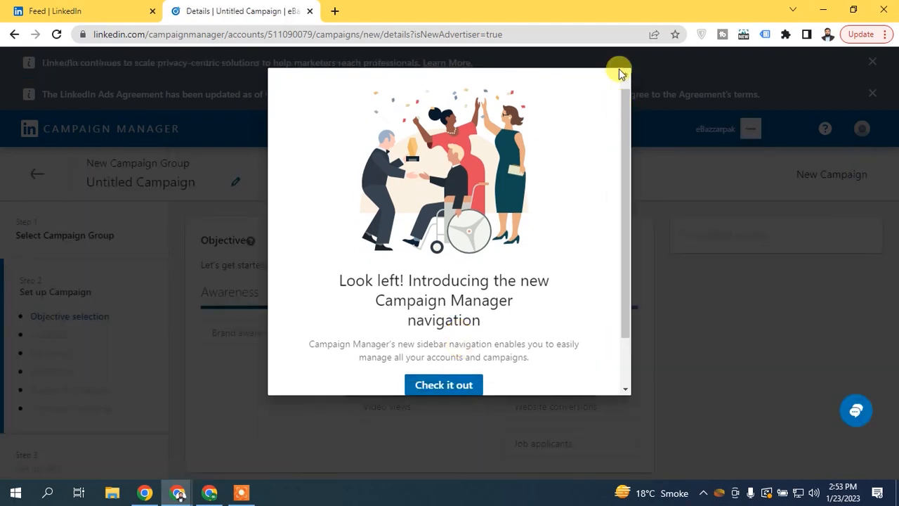
- Dismiss the navigation introduction and reach optimization popover, then go back to the campaigns page
drag(628, 187, 622, 314)
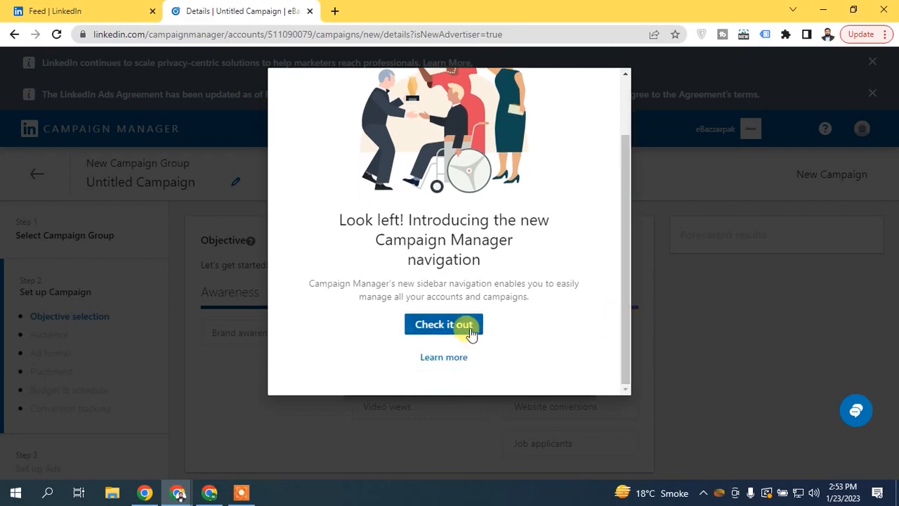
click(471, 334)
click(582, 285)
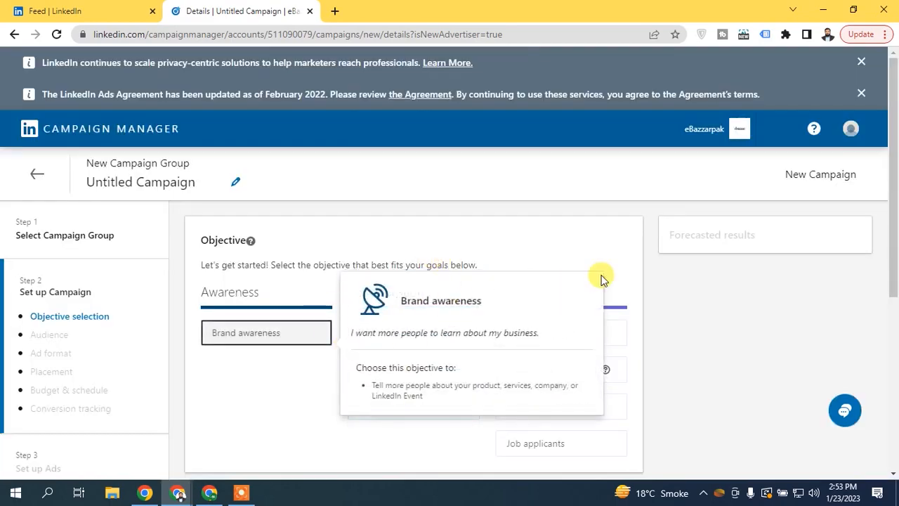
scroll(601, 279, down, 2)
scroll(421, 232, up, 2)
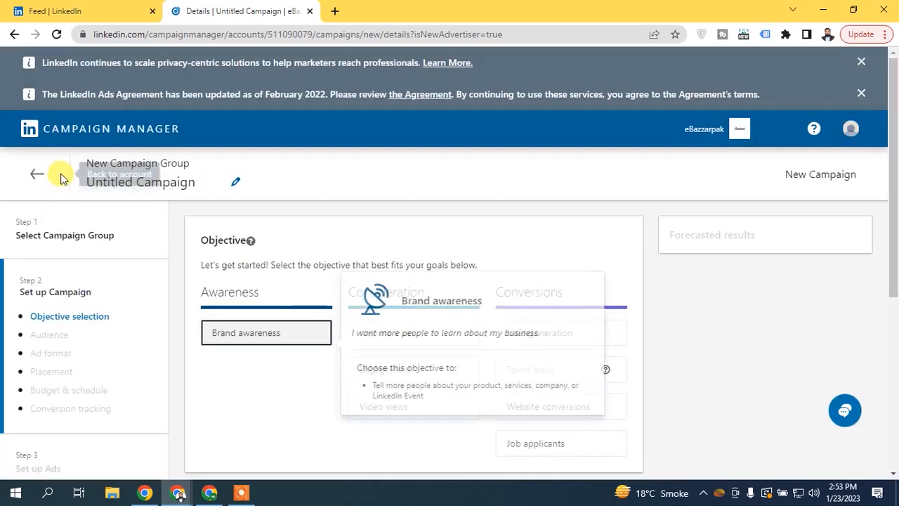
click(39, 174)
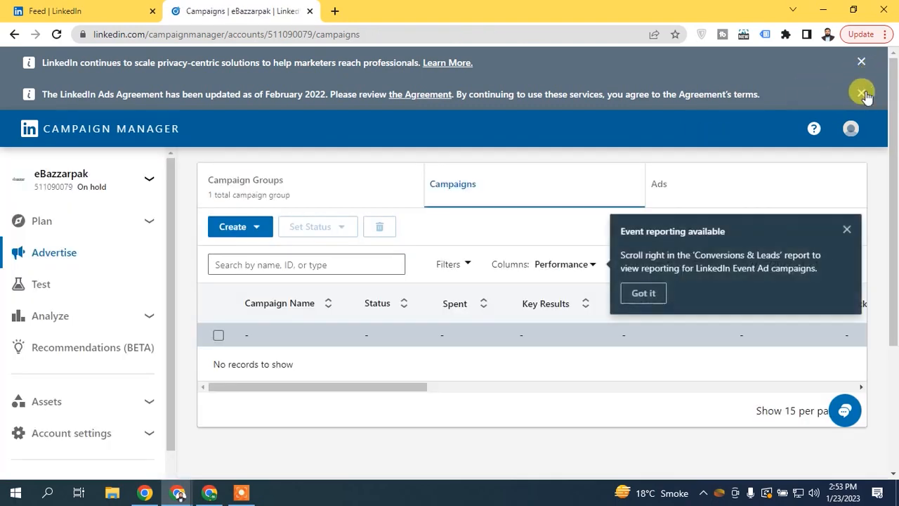
- Dismiss the ads agreement and privacy banners and the Event reporting tip
click(869, 93)
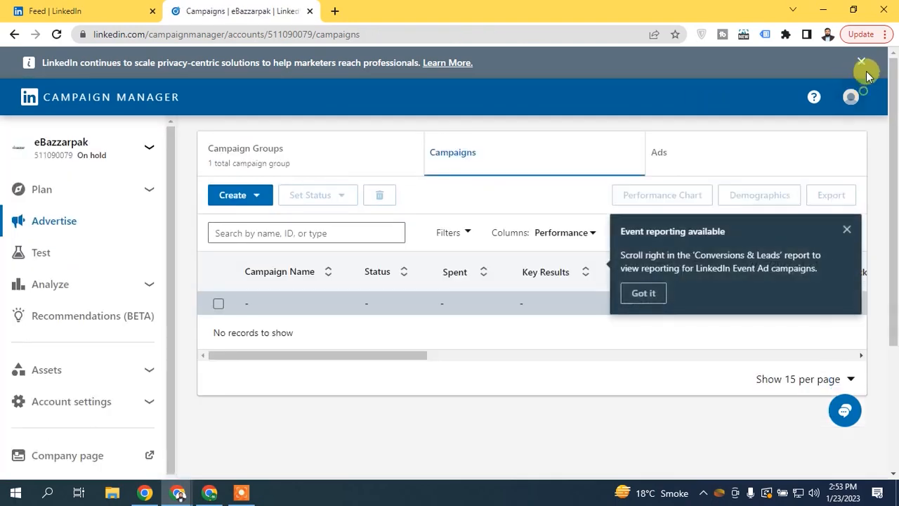
click(862, 63)
click(846, 197)
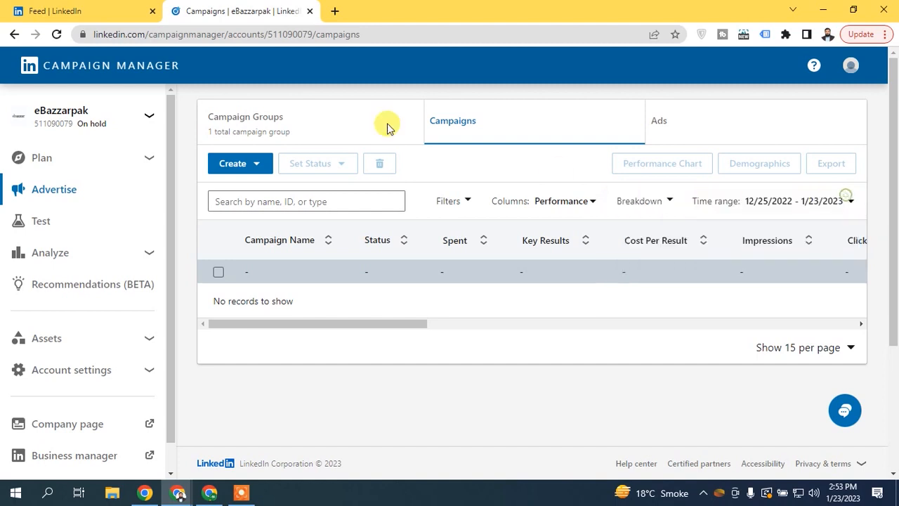
- View the Campaign Groups list, close the Metric Views tip, and open Business Manager in a new tab
click(97, 66)
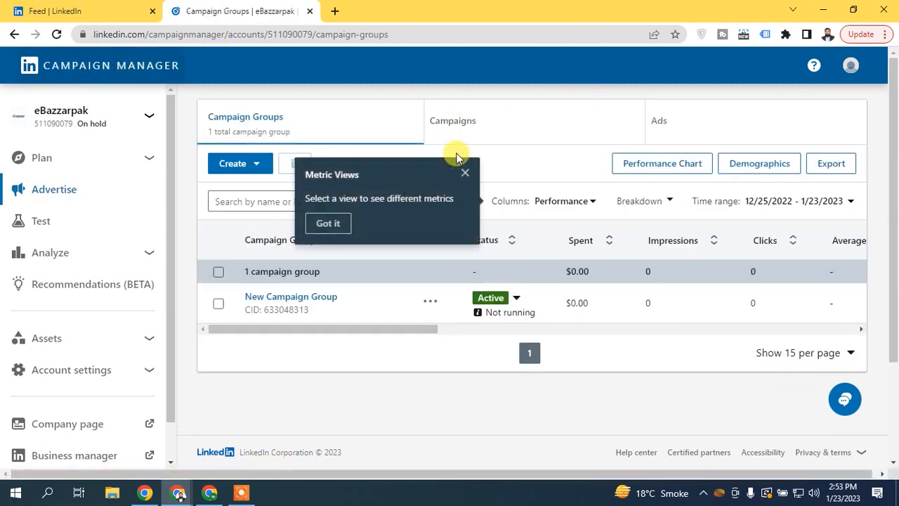
click(464, 173)
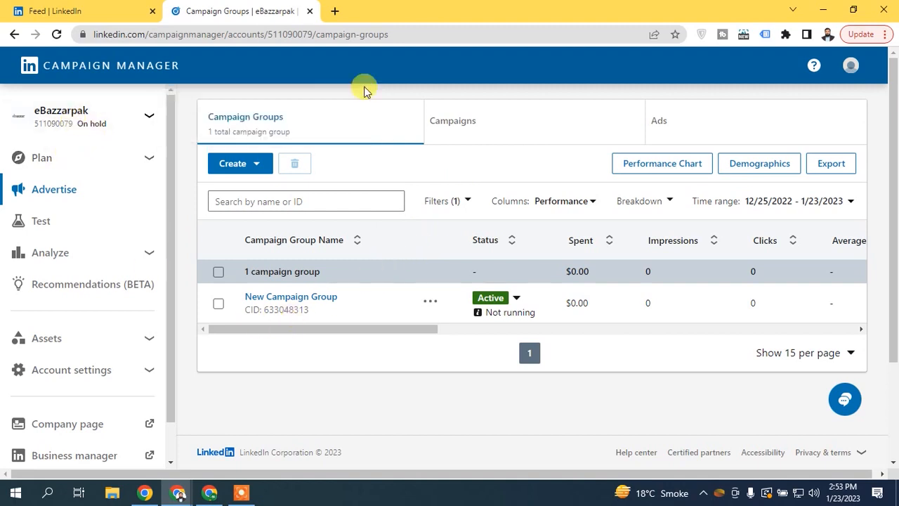
scroll(330, 133, down, 3)
scroll(309, 148, up, 3)
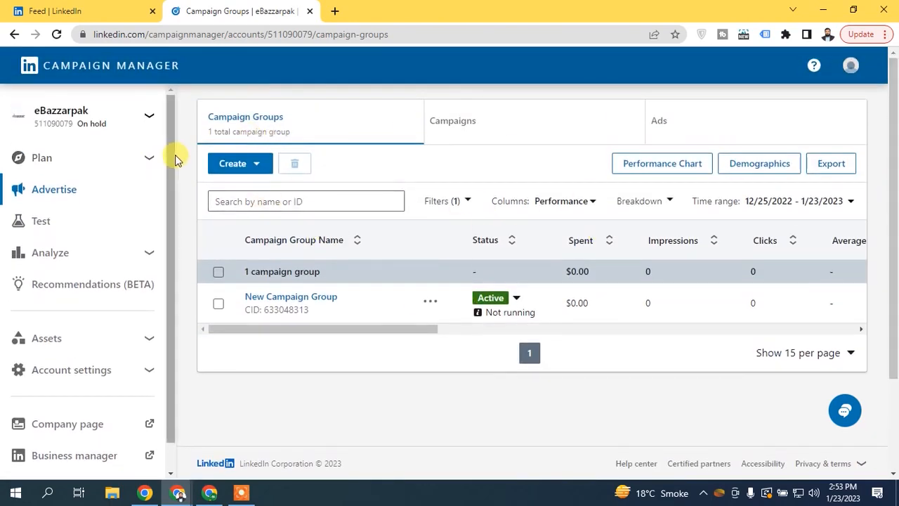
scroll(177, 170, down, 1)
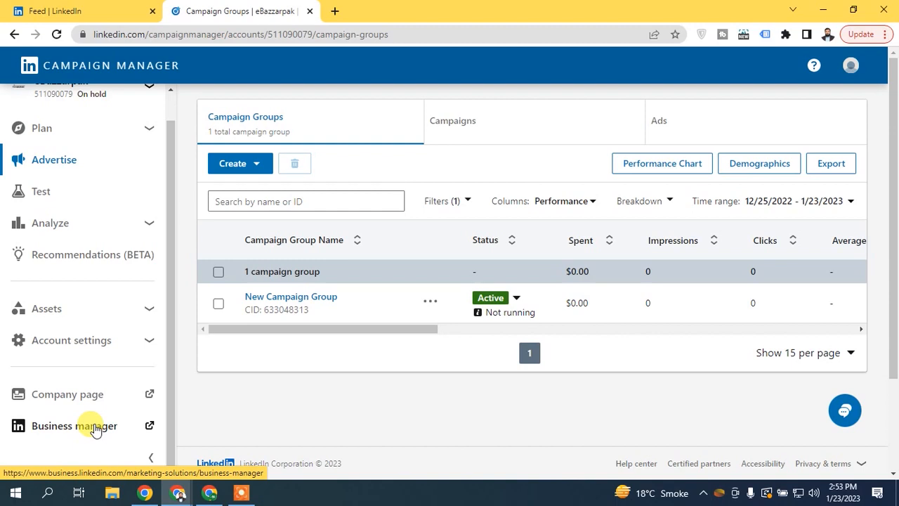
click(95, 427)
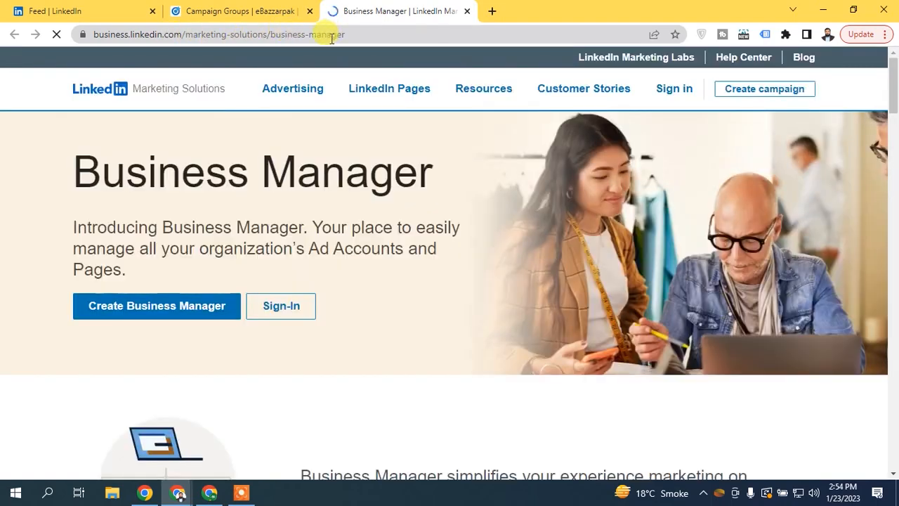
- Go from the Business Manager marketing page to the Create Business Manager account form
click(295, 88)
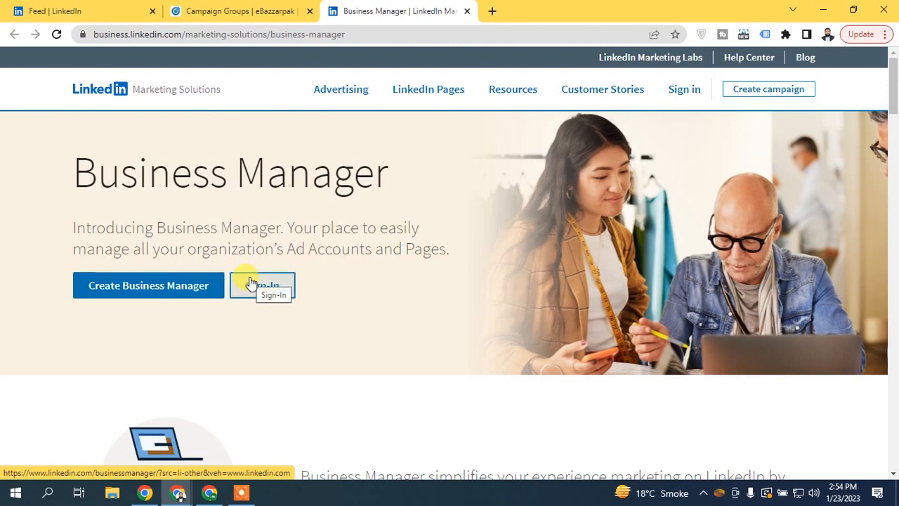
click(116, 287)
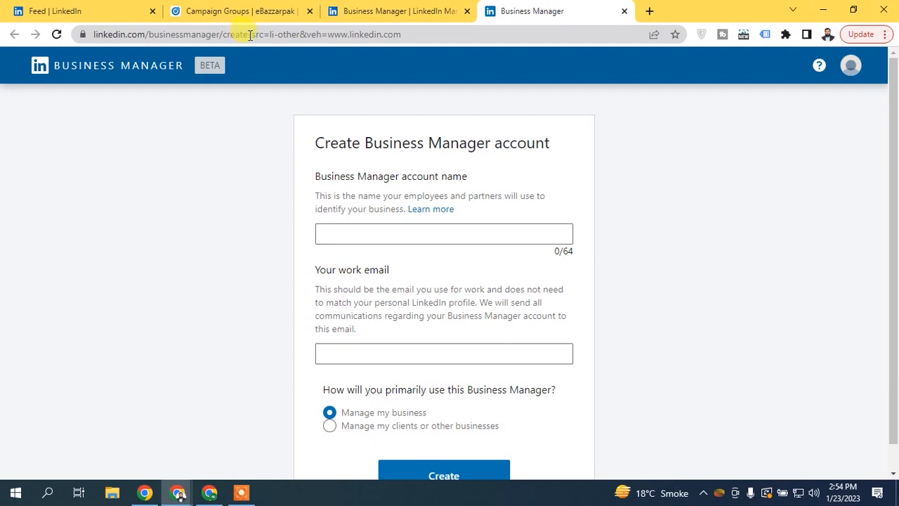
- Highlight and clear the page address query, then return to the creation form
drag(250, 35, 470, 34)
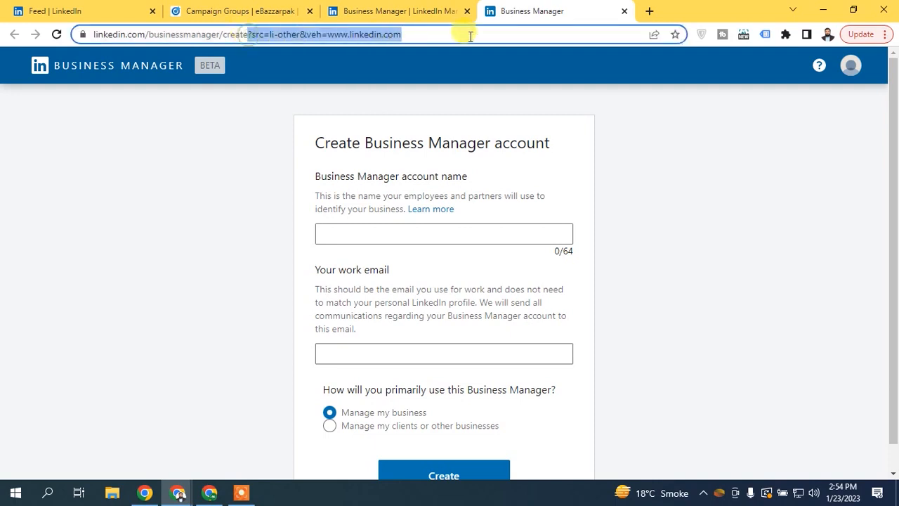
click(301, 34)
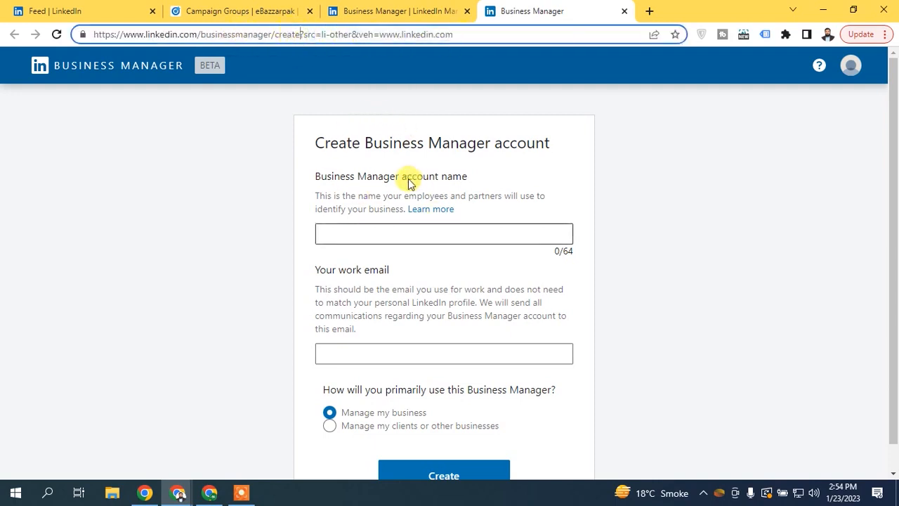
click(582, 176)
scroll(548, 186, down, 1)
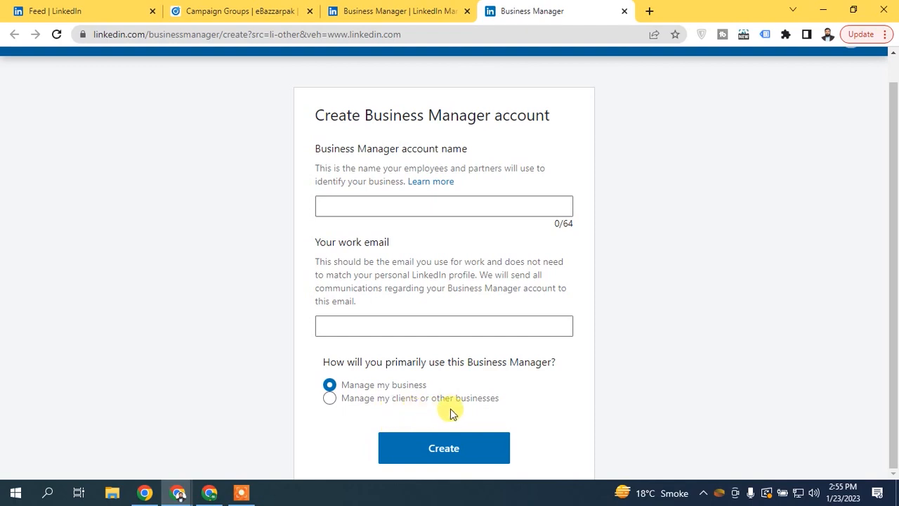
- Keep 'Manage my business', enter the name Ebazzar Business and a work email, and submit
click(450, 408)
click(381, 387)
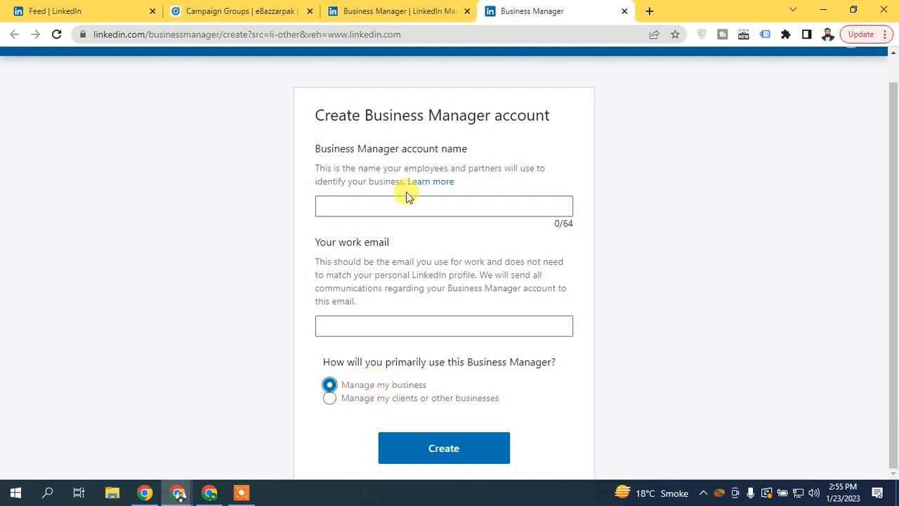
click(385, 202)
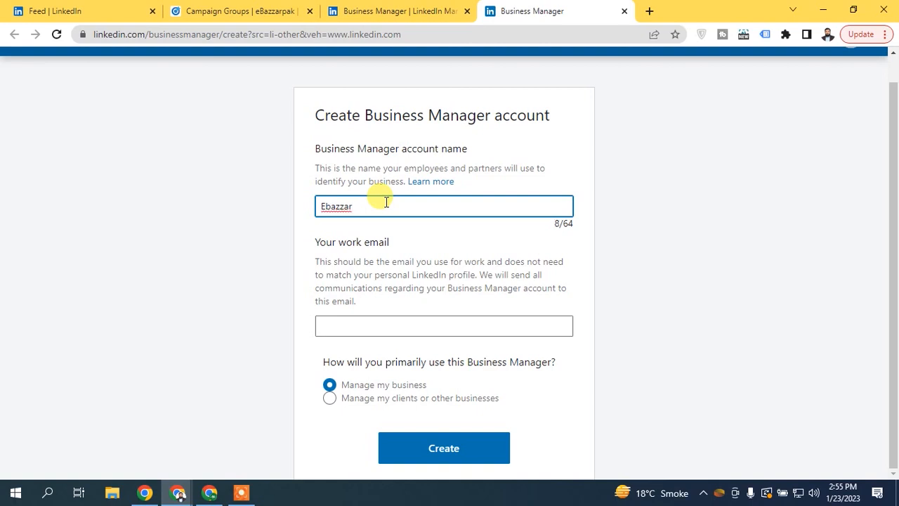
text(usiness)
click(388, 325)
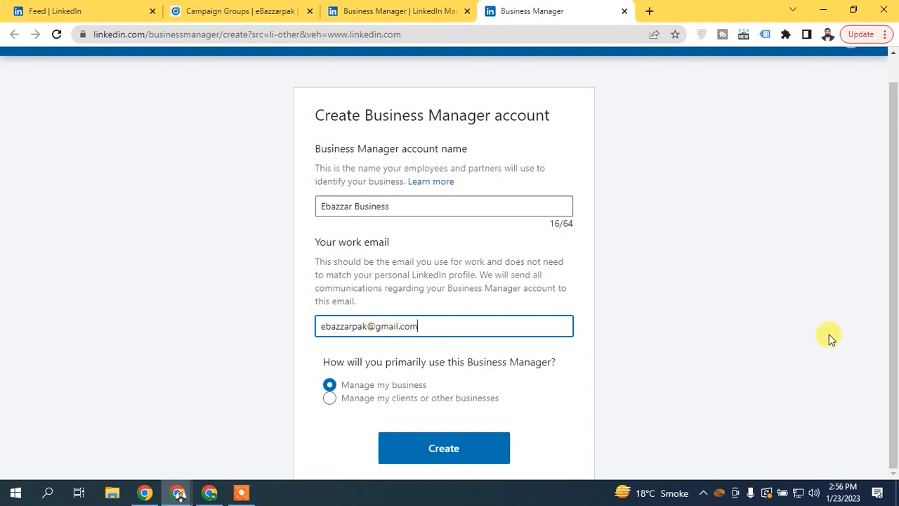
click(471, 445)
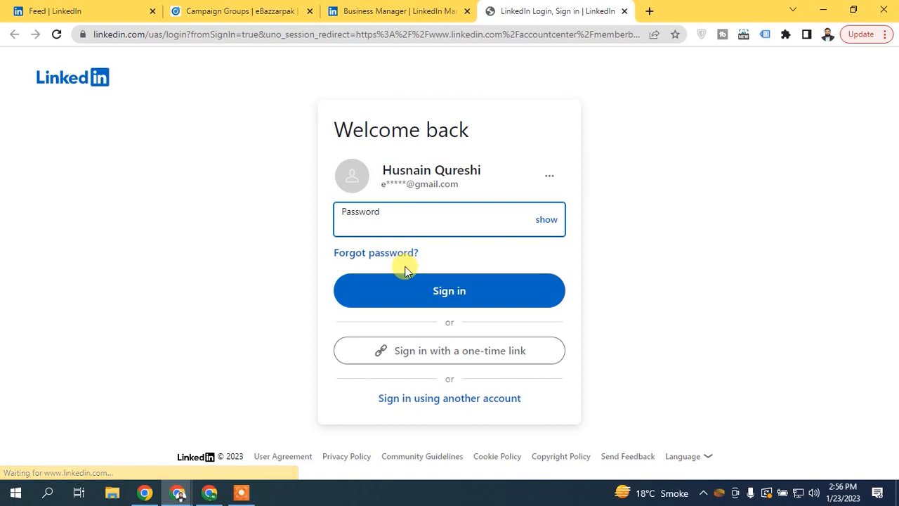
- Enter the account password, agree to link the profile, and open Ebazzar Business in Business Manager
click(449, 214)
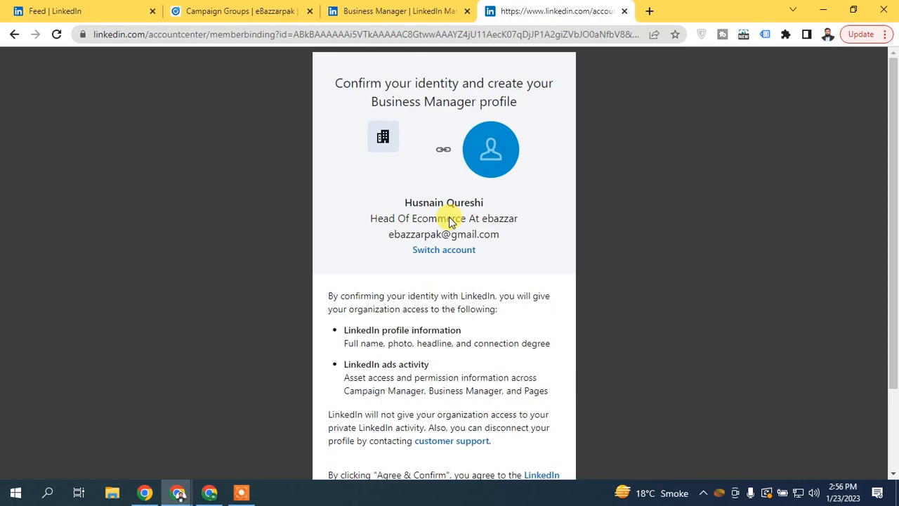
drag(893, 156, 893, 254)
click(458, 407)
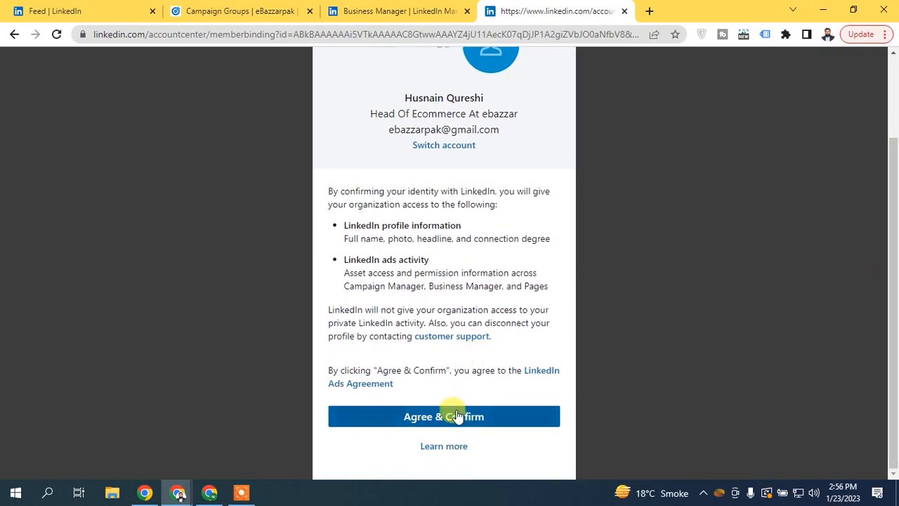
click(433, 227)
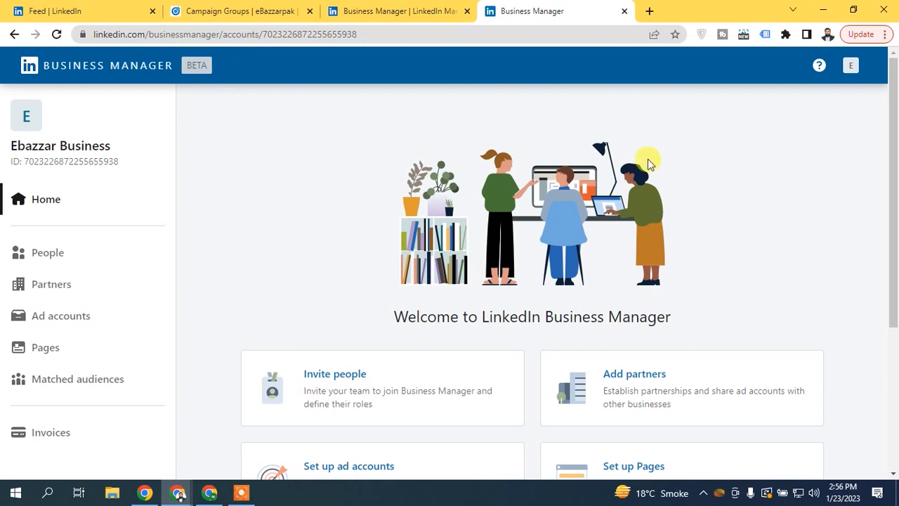
- Review the Invite people, ad accounts and Pages card descriptions, then open Set up ad accounts
scroll(478, 211, down, 3)
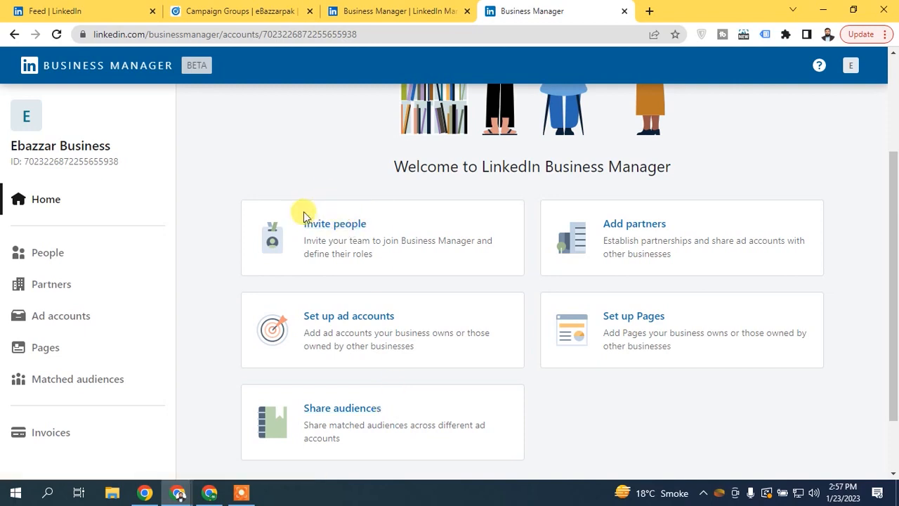
drag(401, 240, 475, 239)
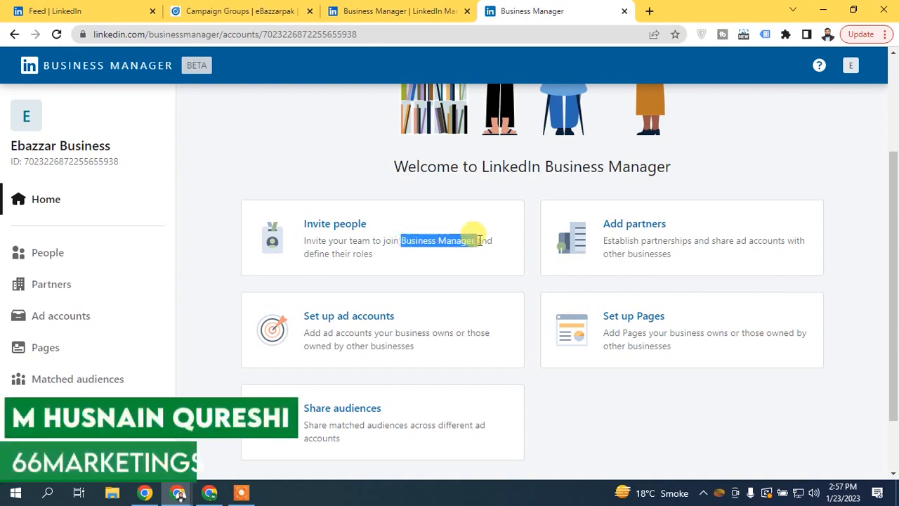
click(318, 335)
drag(317, 336, 431, 334)
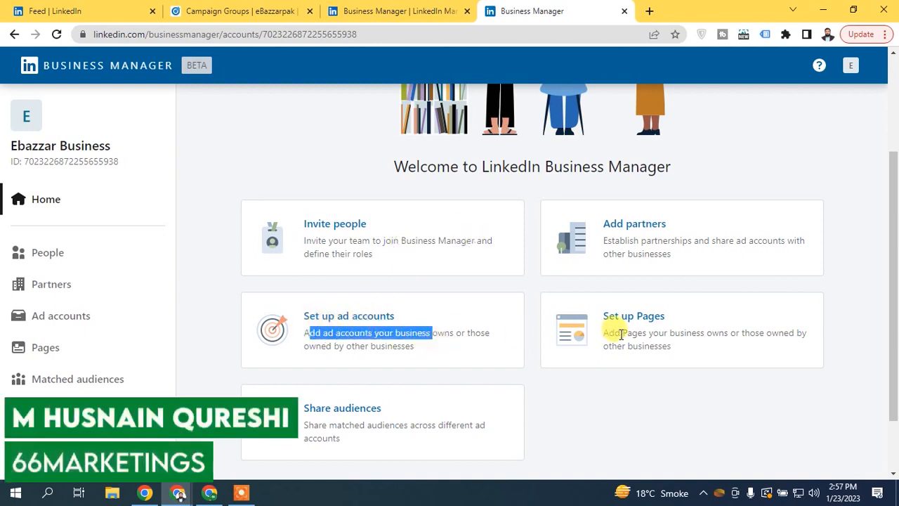
drag(625, 334, 729, 334)
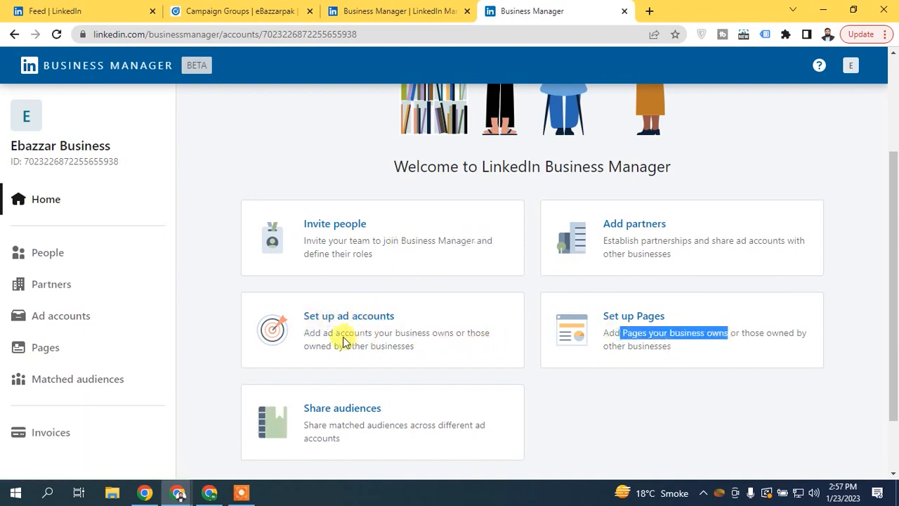
drag(322, 334, 454, 357)
click(409, 332)
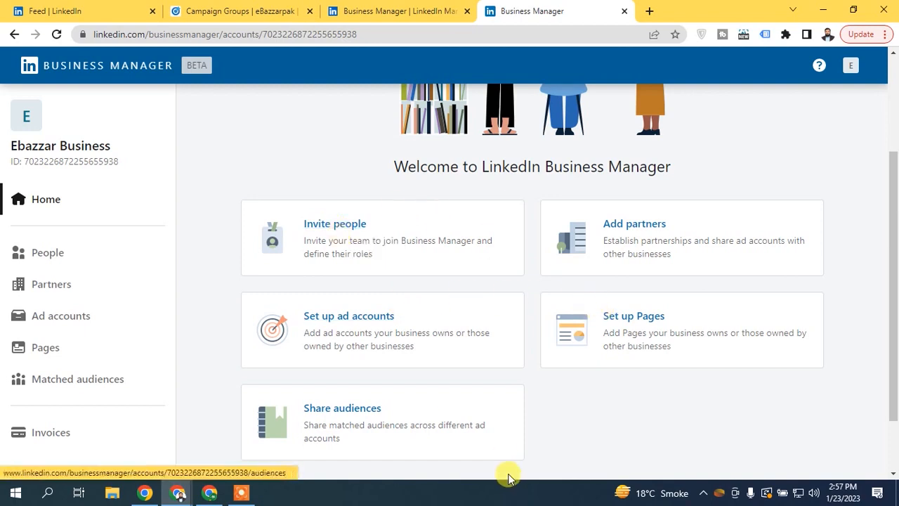
click(371, 317)
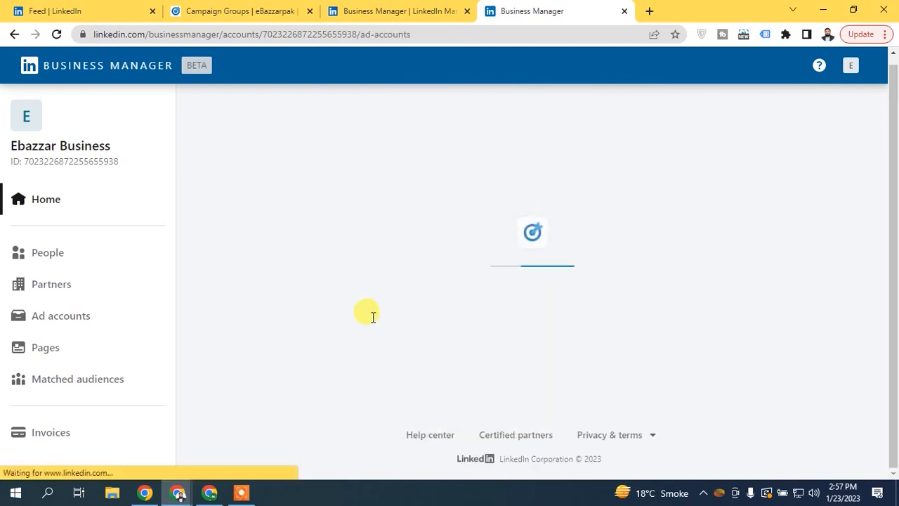
- Choose Add accounts > Claim ownership (ID), focus the ID box, then switch to the Campaign Groups tab
click(568, 363)
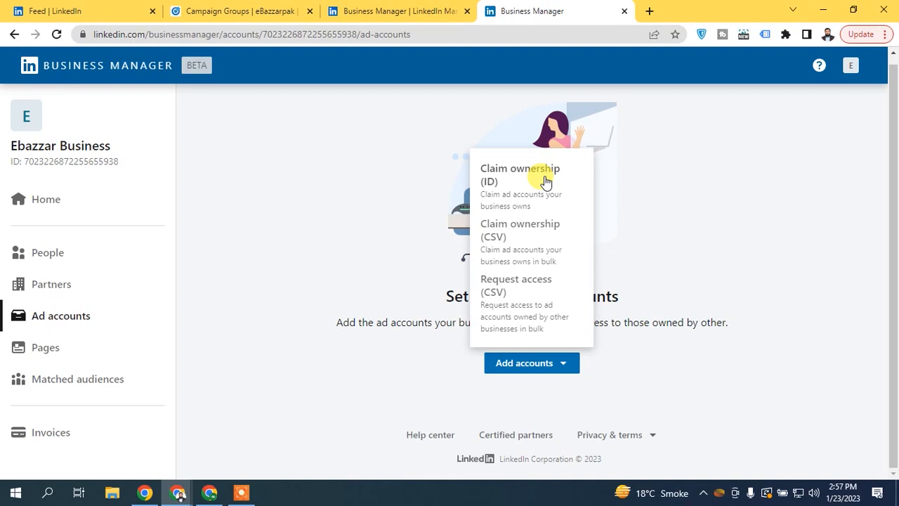
click(546, 181)
click(401, 181)
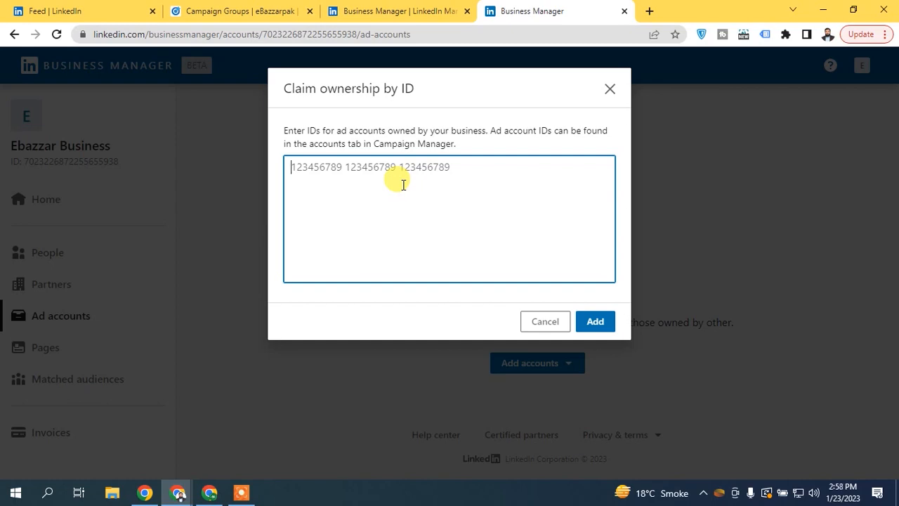
click(63, 10)
click(239, 10)
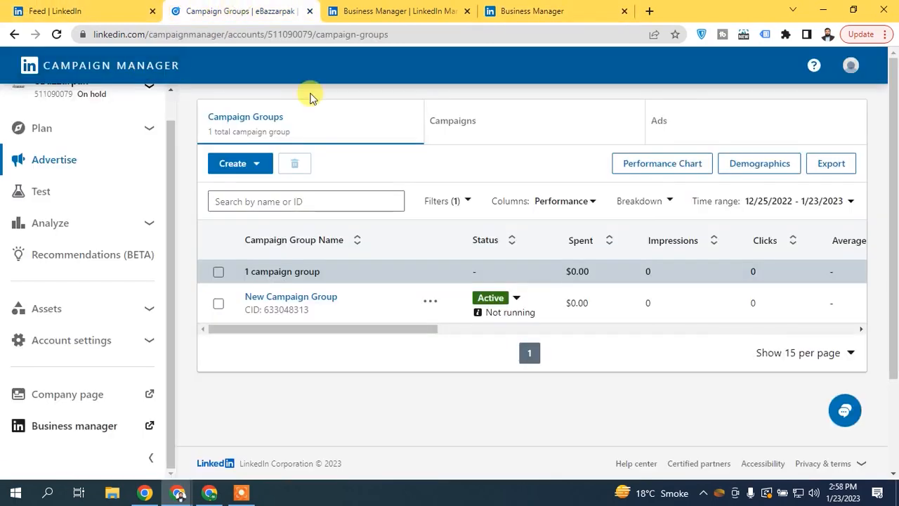
- Check the ad account list without switching accounts
scroll(166, 161, up, 1)
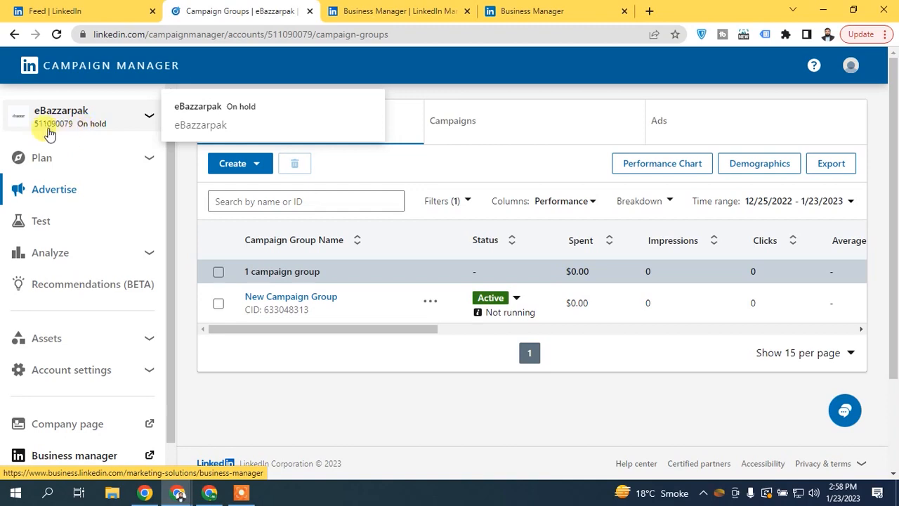
click(73, 129)
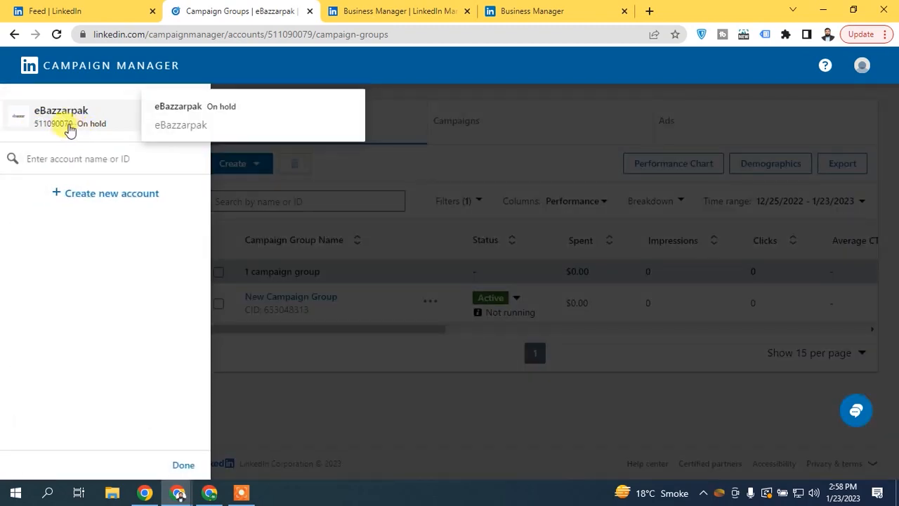
click(66, 129)
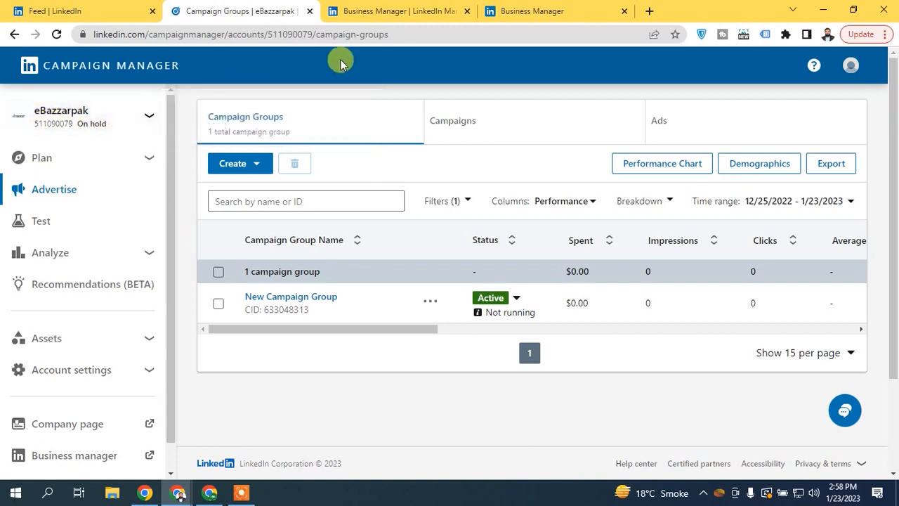
- Copy the ad account ID from the page address and bring up paste options in the claim ID box
drag(312, 34, 268, 34)
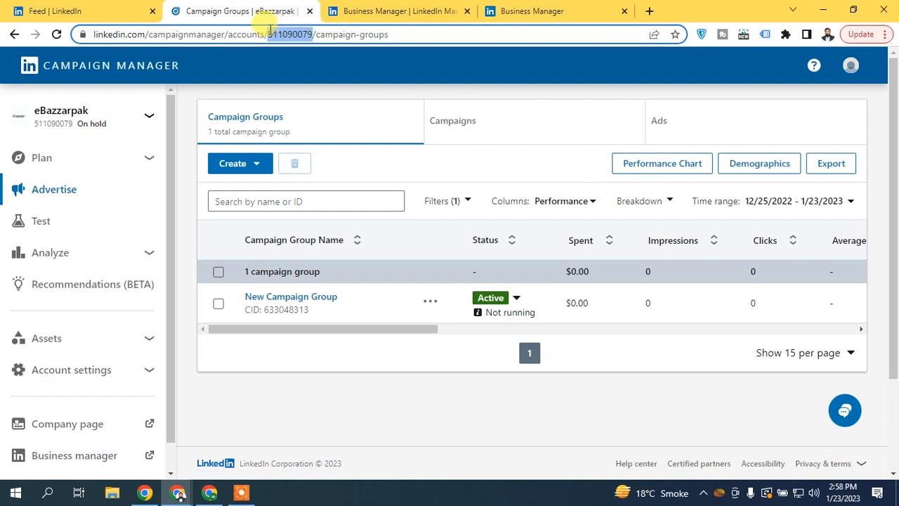
right_click(330, 34)
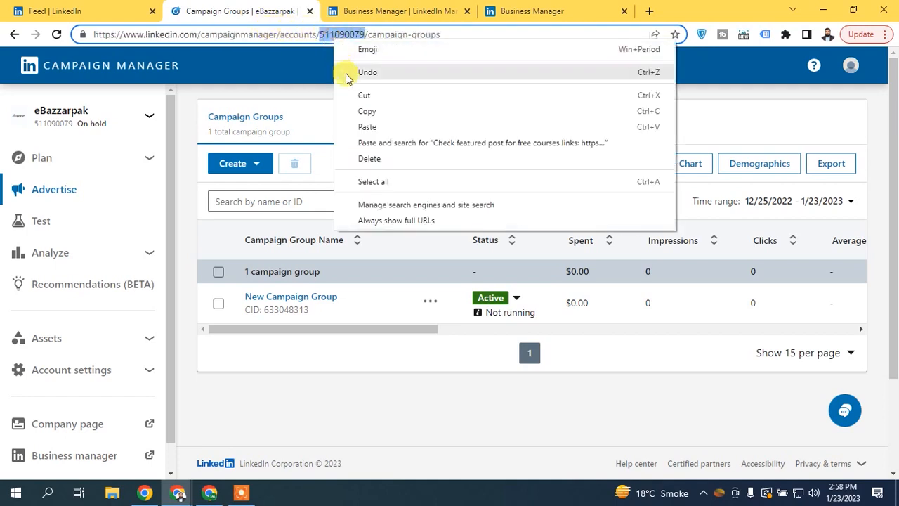
click(361, 110)
click(558, 7)
right_click(376, 178)
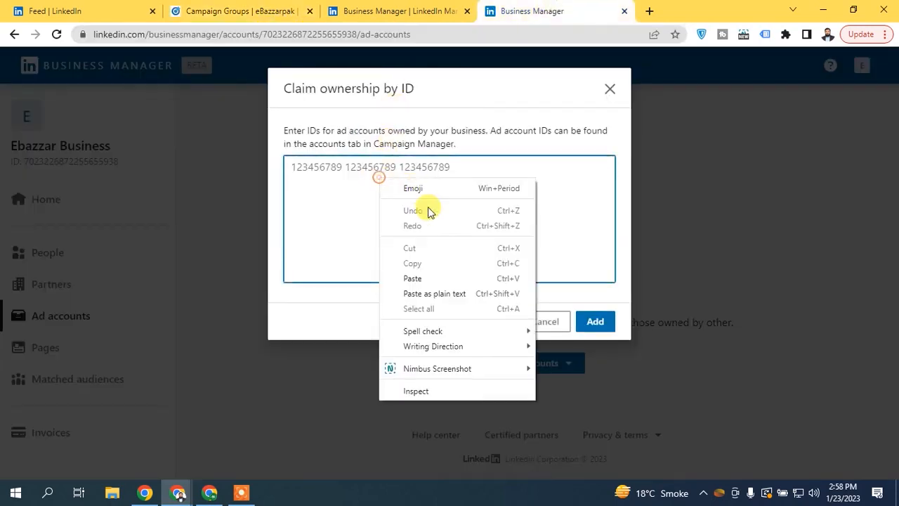
- Claim the eBazzarpak ad account for Ebazzar Business by its pasted ID, then return Home
click(440, 273)
click(611, 321)
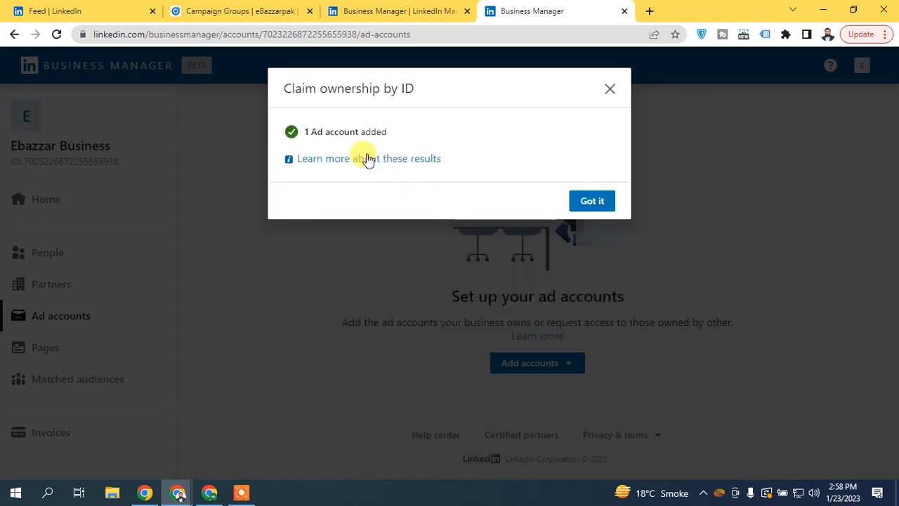
click(597, 199)
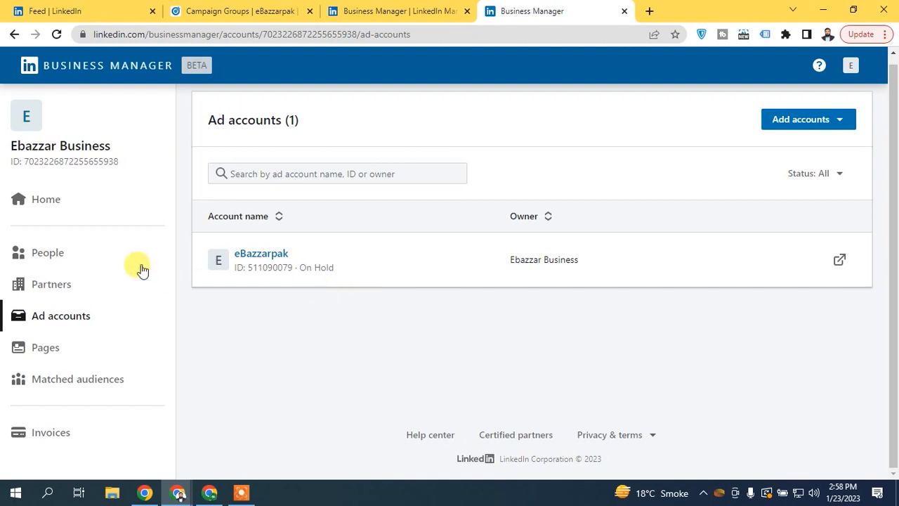
click(70, 201)
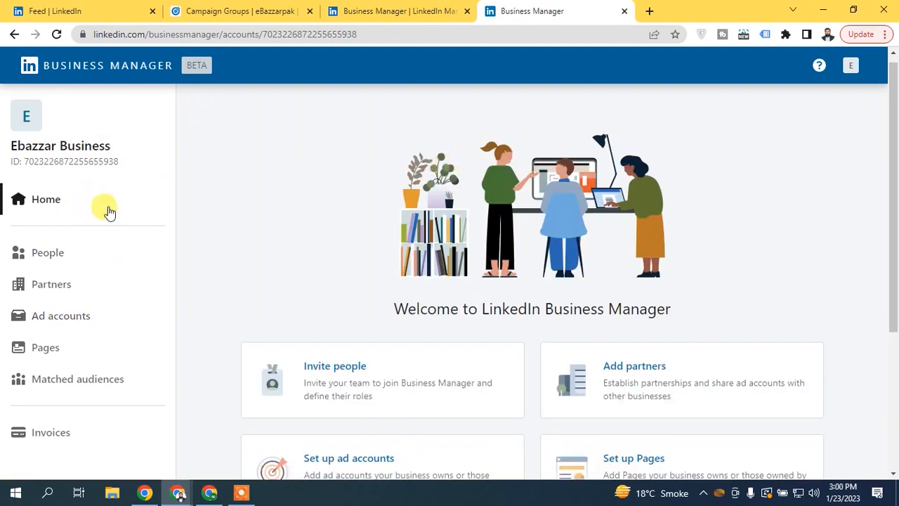
- Open Set up Pages for Ebazzar Business and show the Add Page options
scroll(896, 161, down, 2)
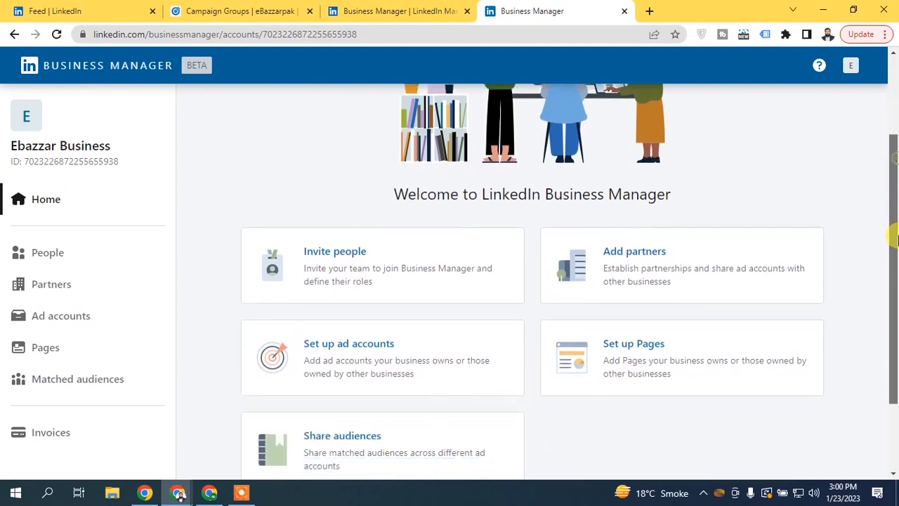
click(646, 331)
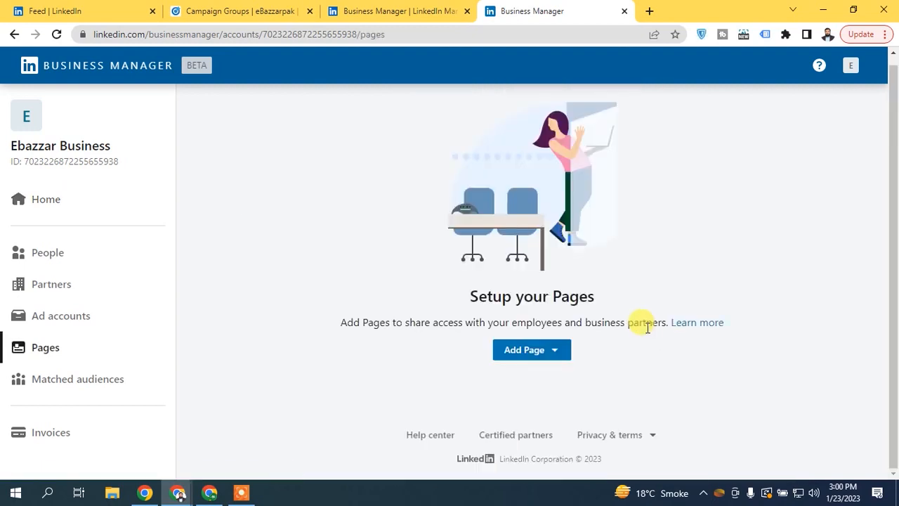
click(537, 357)
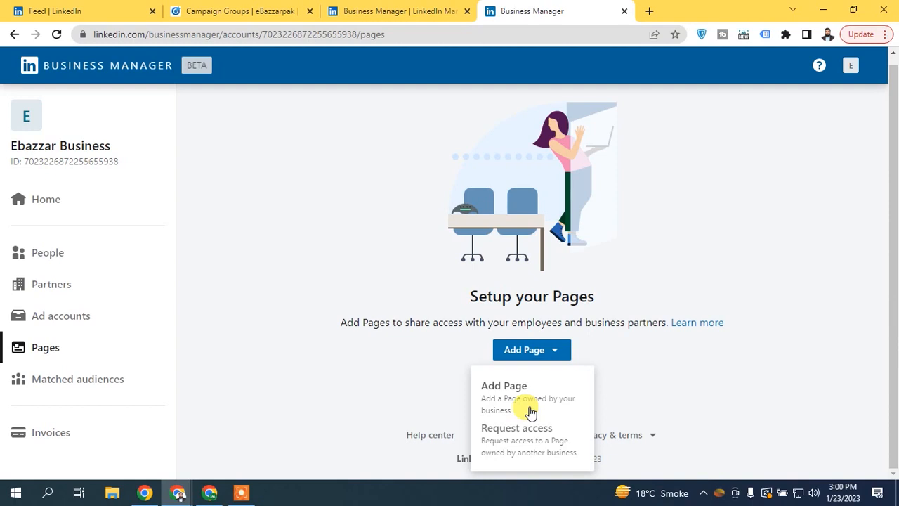
- Search 'ebazza', add the eBazzarpak page after accepting both agreements, and go back Home
click(527, 391)
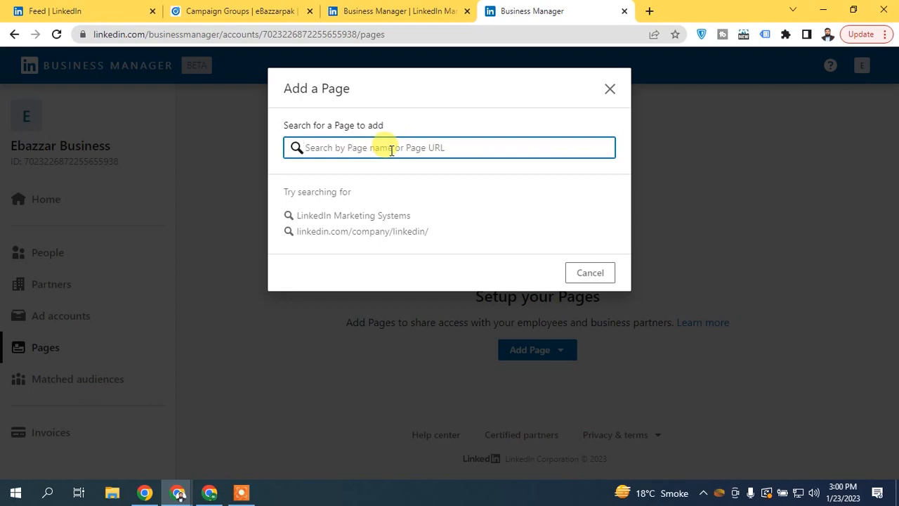
text(ebazzar)
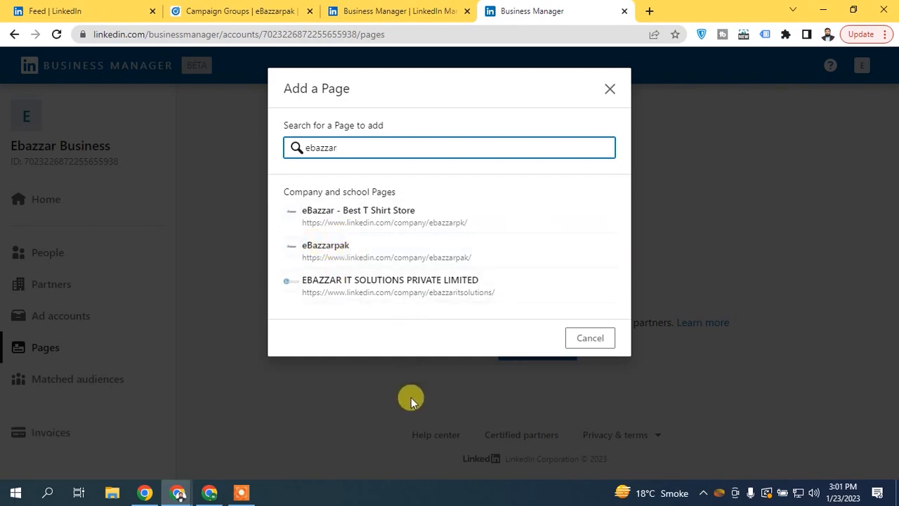
click(347, 244)
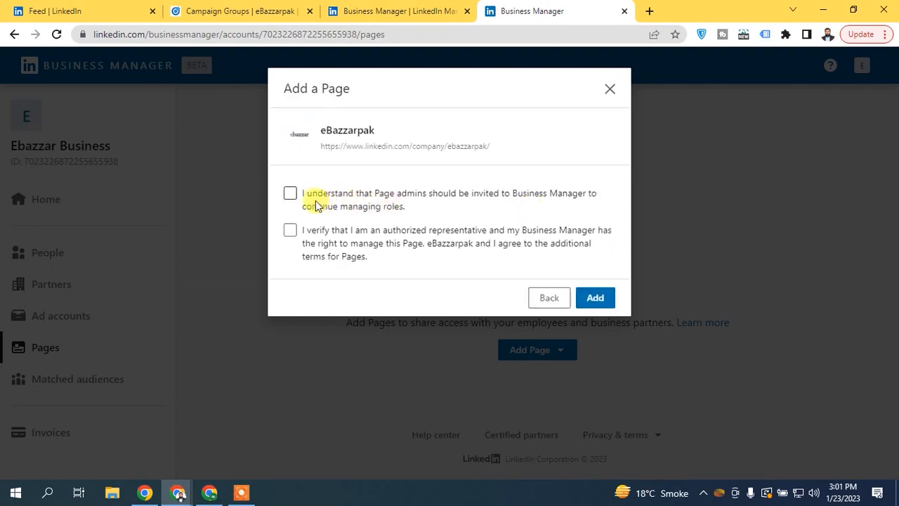
click(290, 193)
click(290, 230)
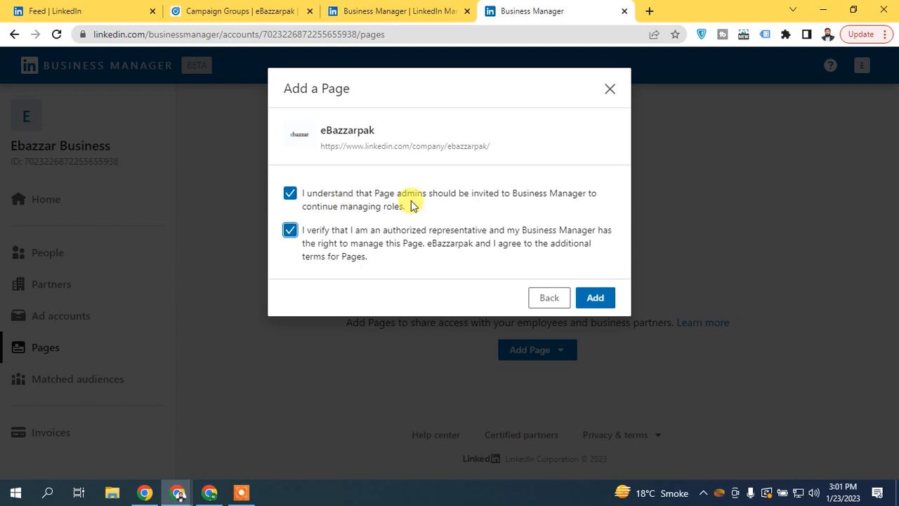
click(598, 298)
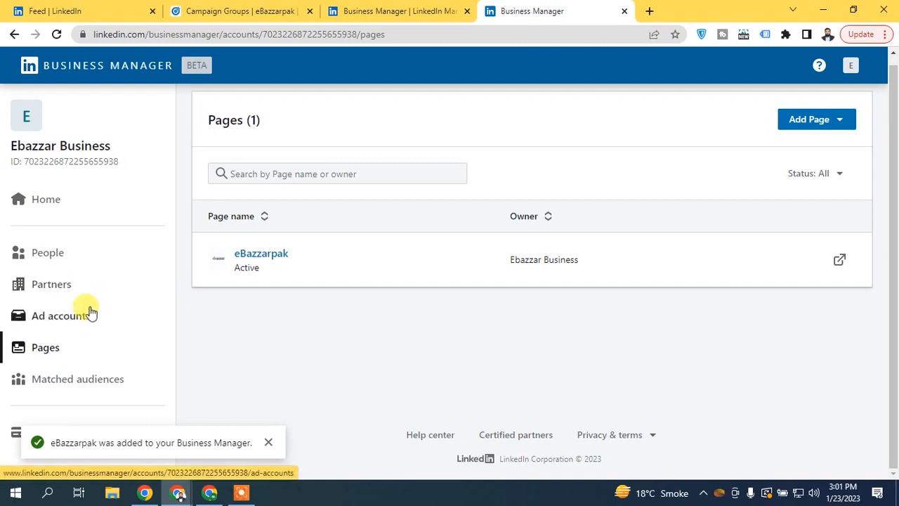
click(70, 205)
scroll(347, 325, down, 3)
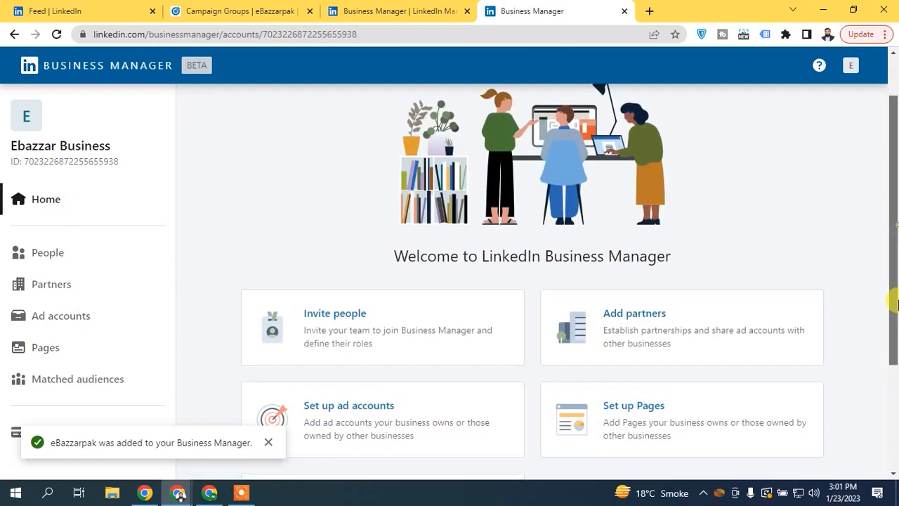
- Dismiss the page-added notice and open the Invite people card to reach People
click(269, 442)
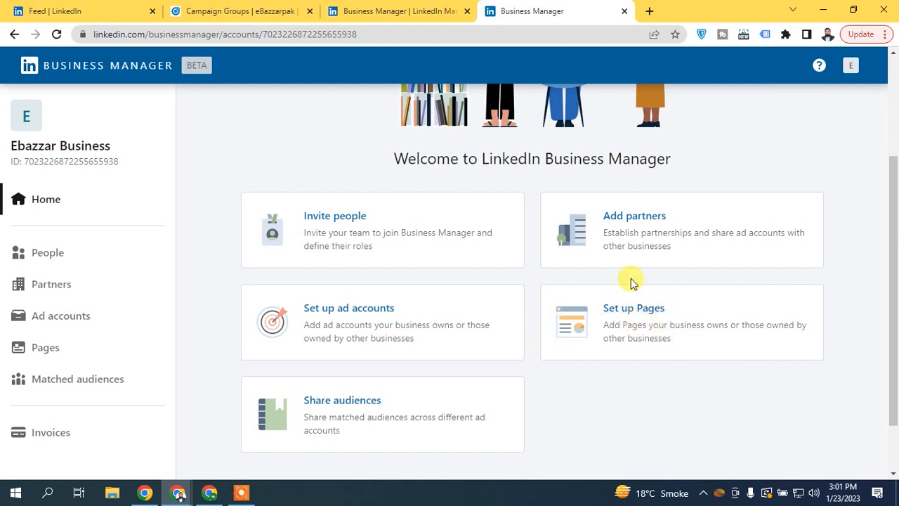
drag(894, 251, 896, 278)
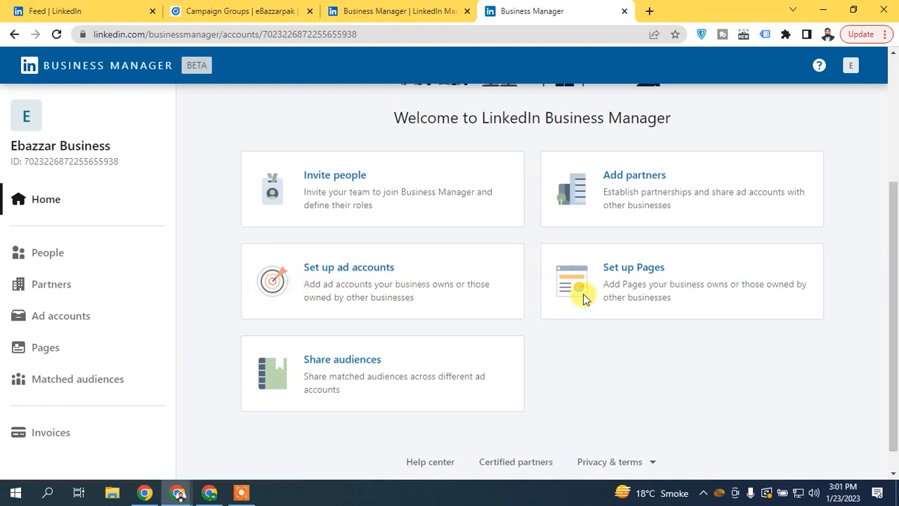
click(353, 178)
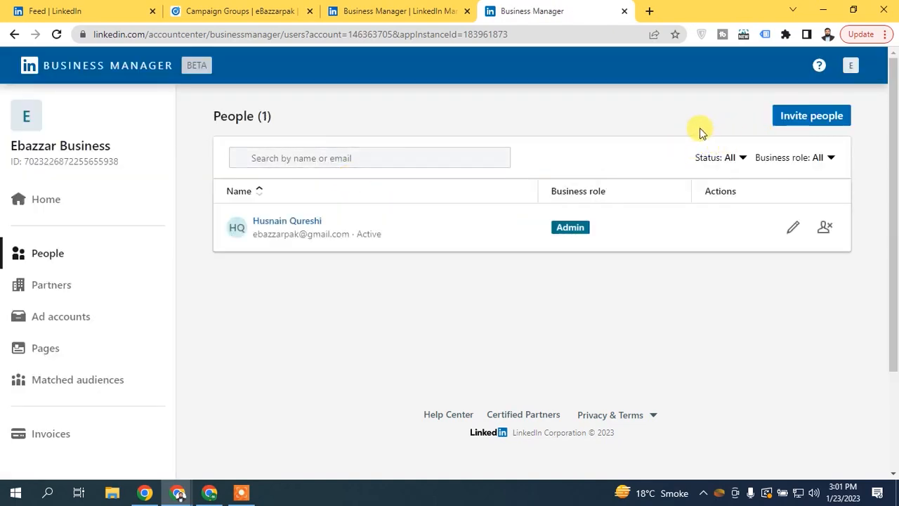
- Start an invitation and, after toggling between Admin and Employee, settle on the Admin role
click(801, 117)
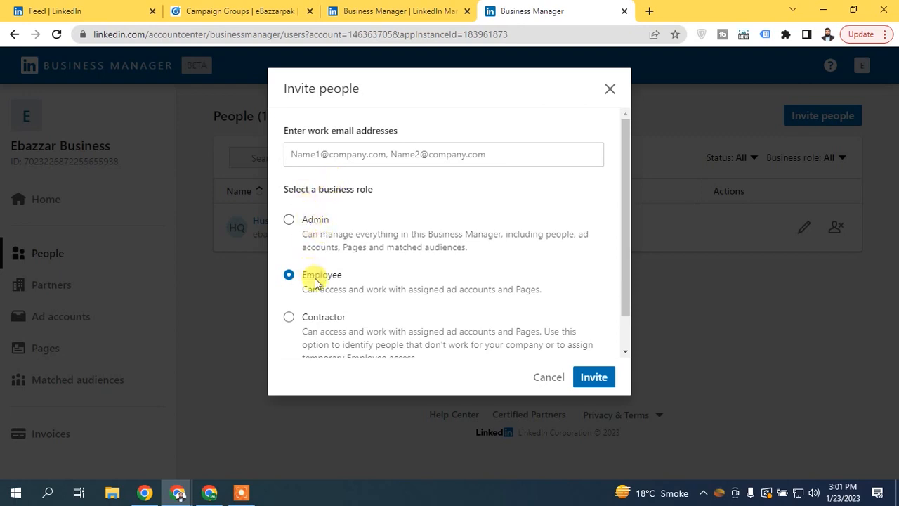
drag(623, 170, 619, 211)
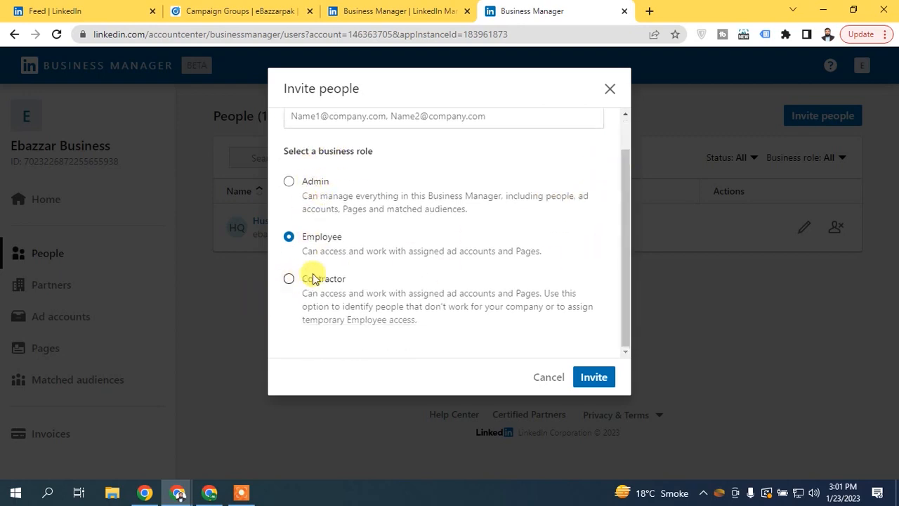
click(312, 182)
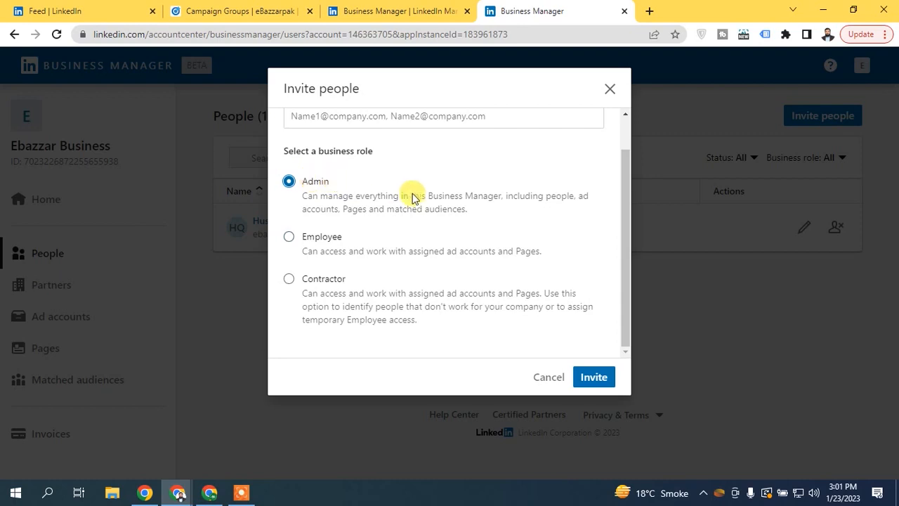
click(315, 236)
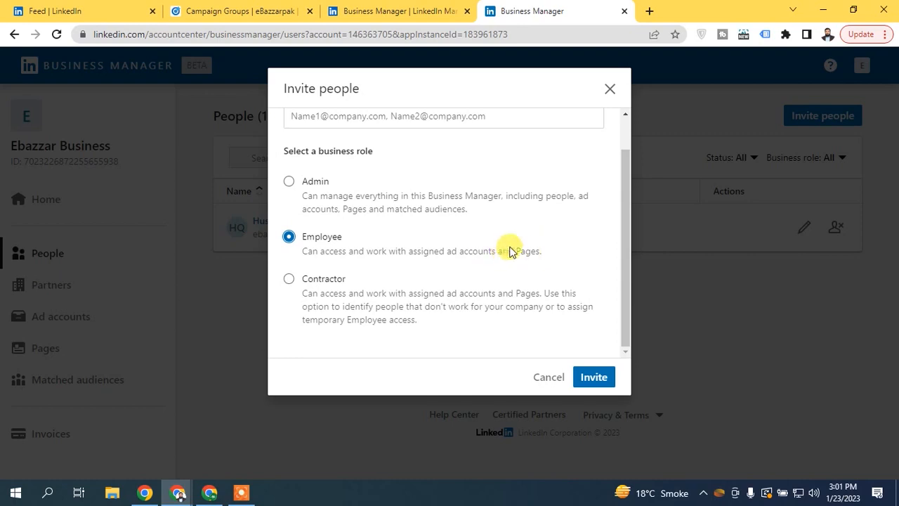
click(315, 181)
click(312, 236)
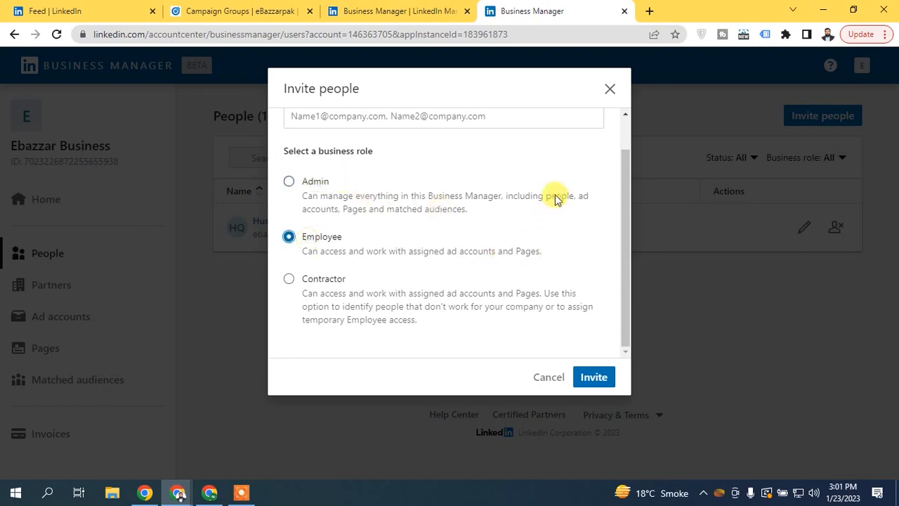
drag(630, 188, 627, 126)
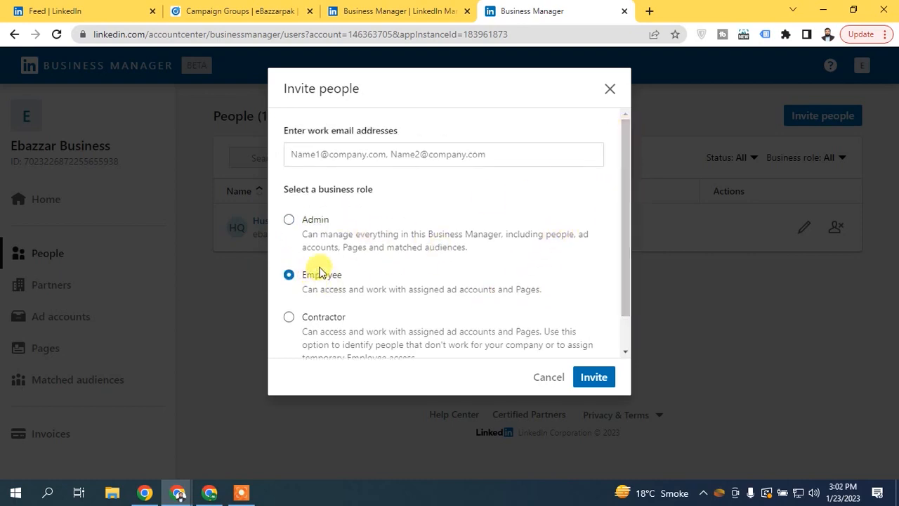
click(310, 218)
- Enter the invitee's work e-mail, send the invitation, and highlight both members' e-mail addresses
click(366, 155)
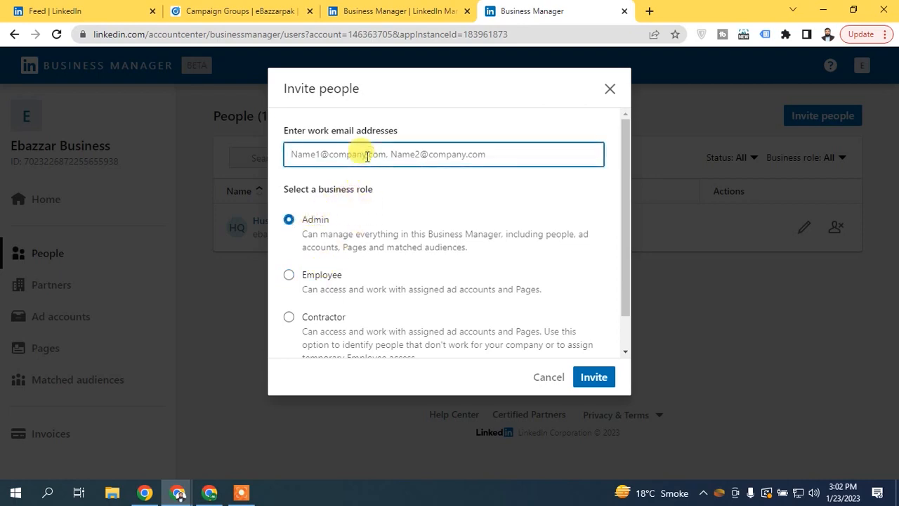
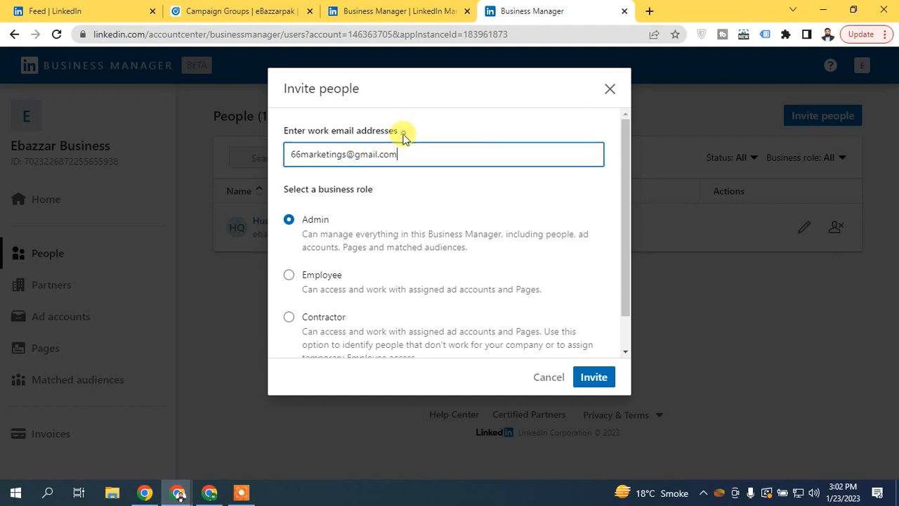
click(598, 378)
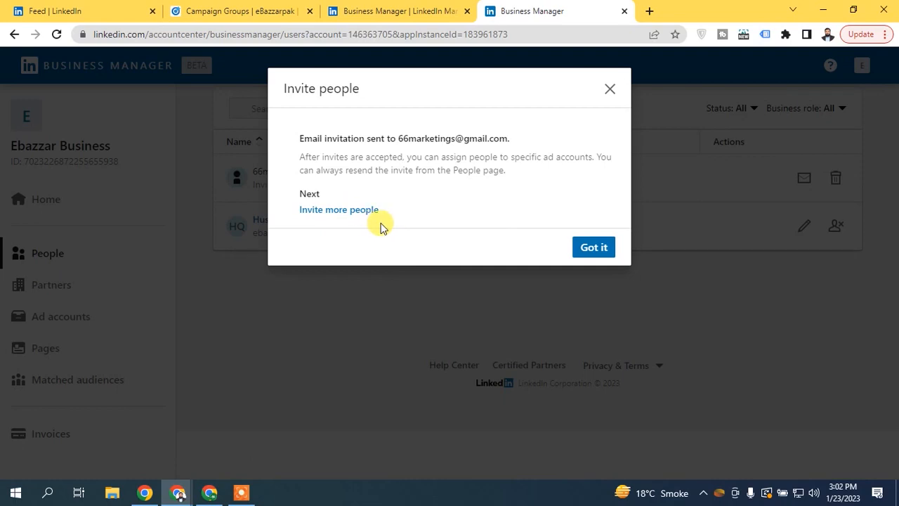
click(594, 249)
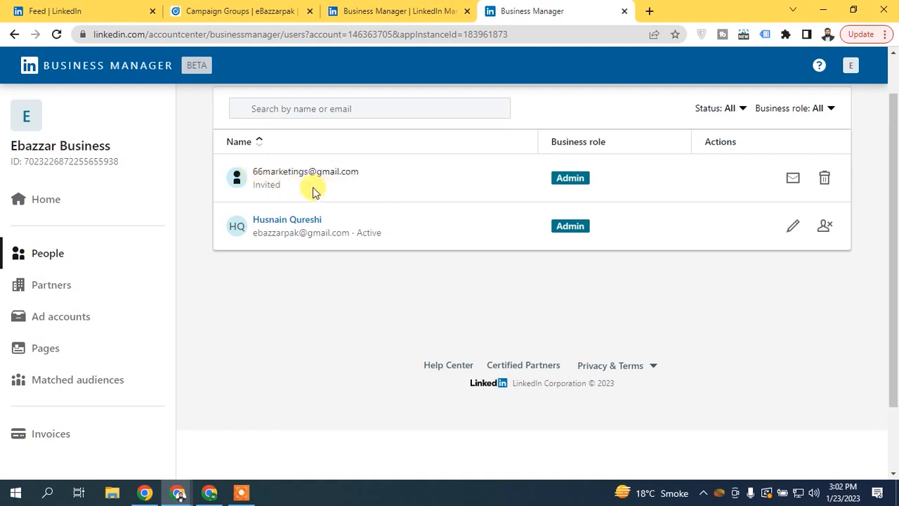
drag(254, 234, 352, 237)
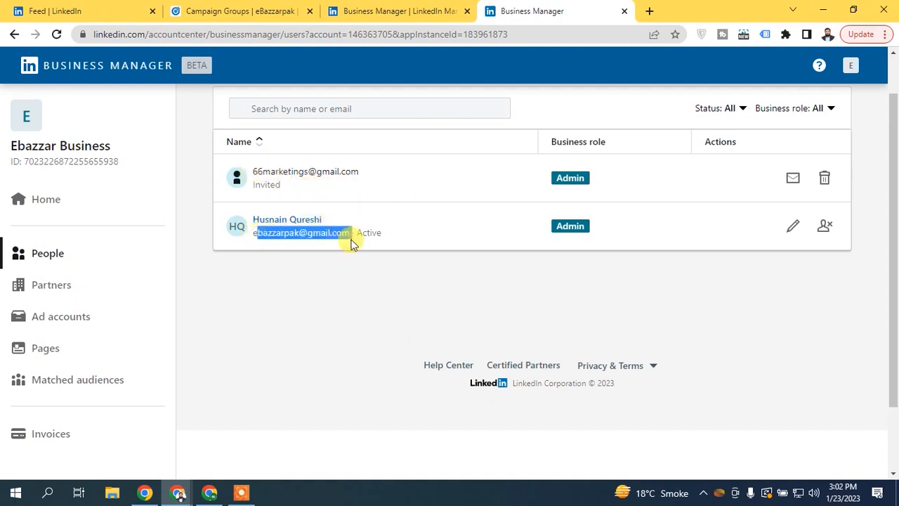
click(312, 172)
drag(279, 172, 370, 180)
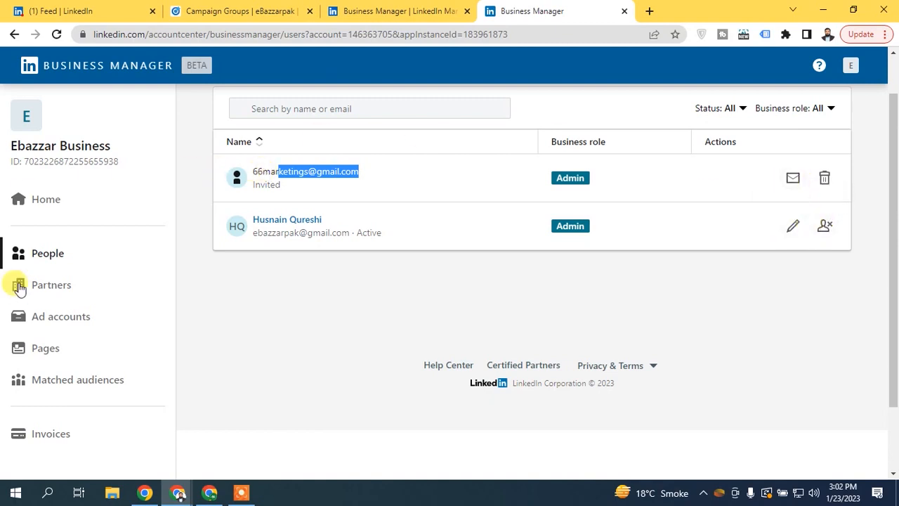
- Open eBazzarpak from Ad accounts in Campaign Manager, dismiss the tip, and close that tab
click(61, 317)
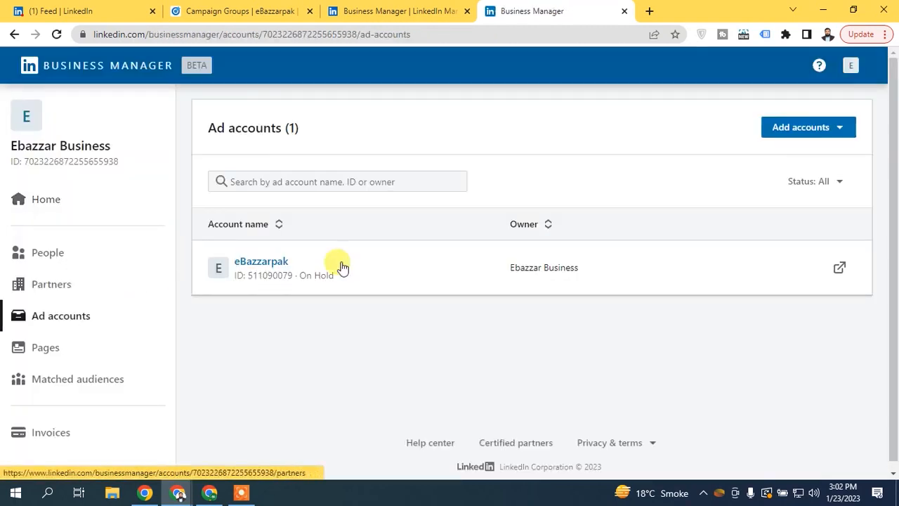
click(838, 266)
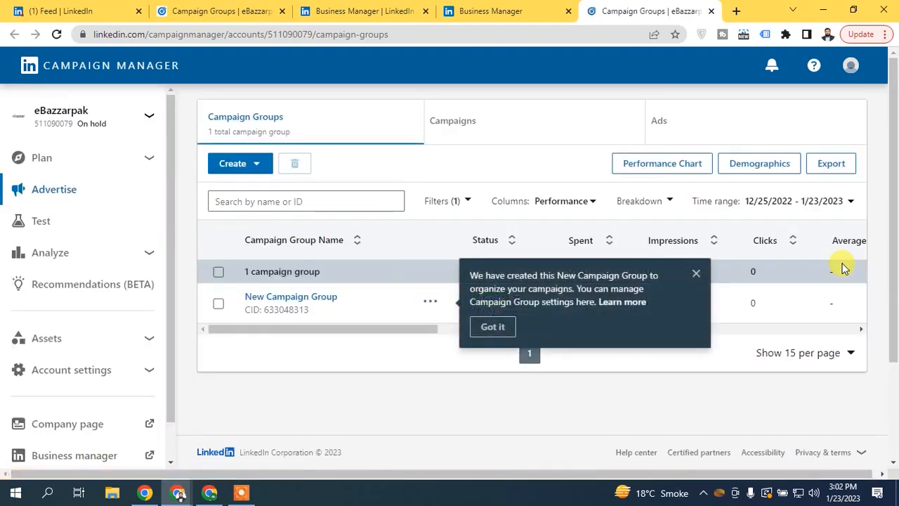
click(696, 273)
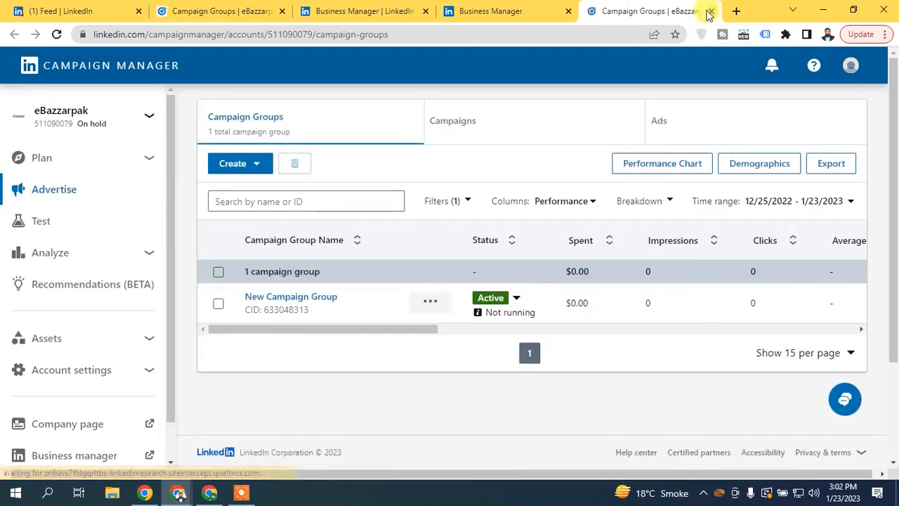
click(709, 12)
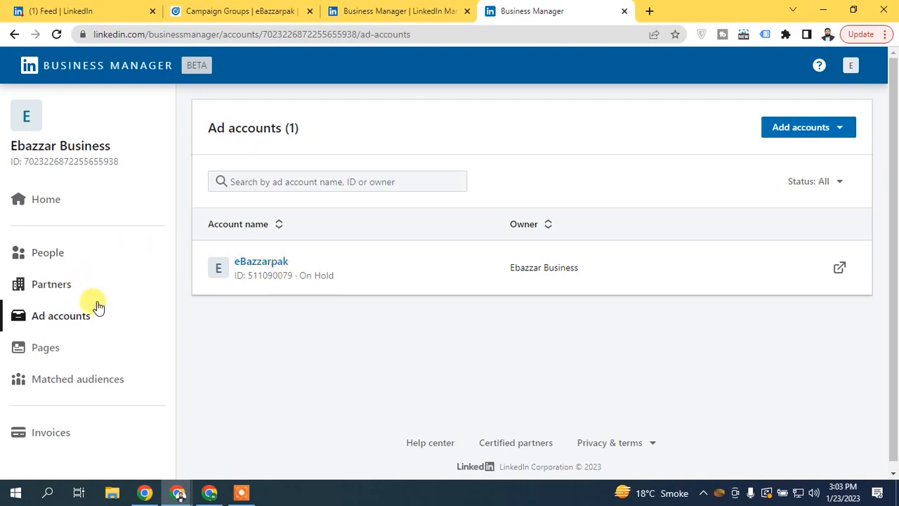
- Visit People and Partners, start a partner ID entry, and select the business's own ID
click(59, 257)
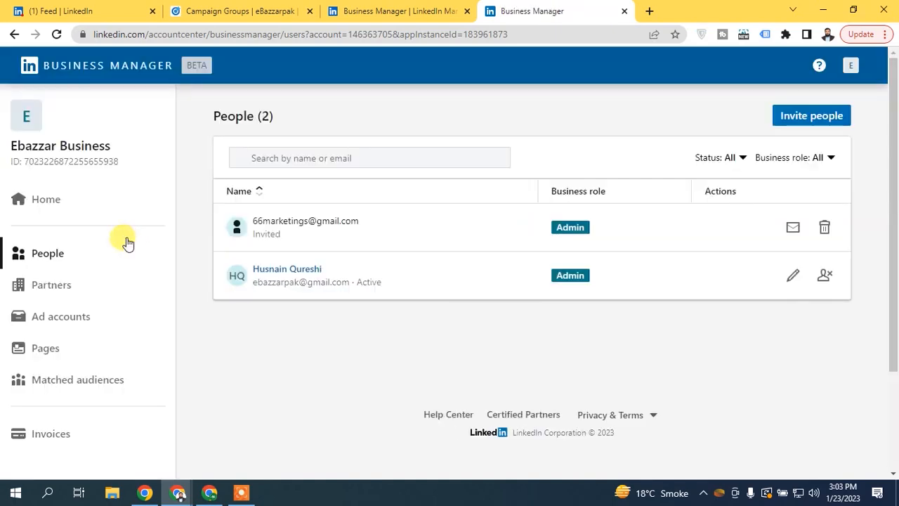
click(60, 284)
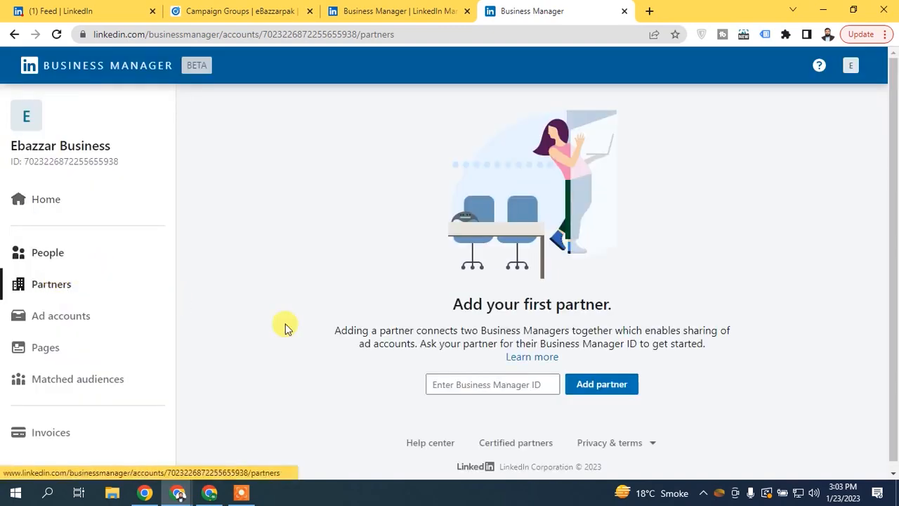
click(455, 384)
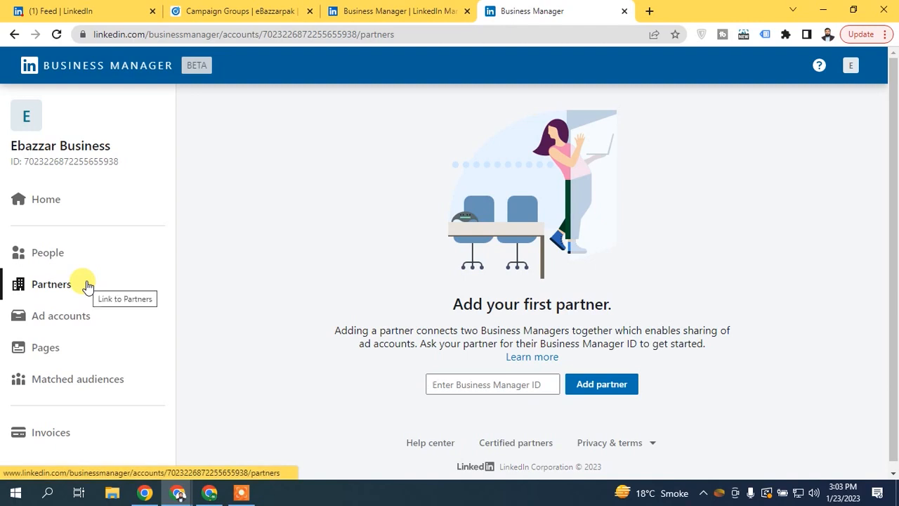
drag(24, 161, 153, 174)
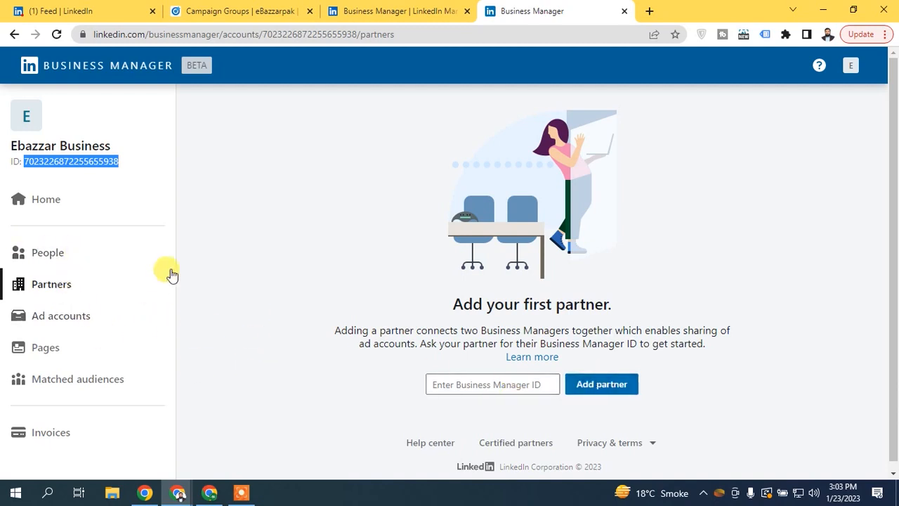
scroll(890, 337, down, 1)
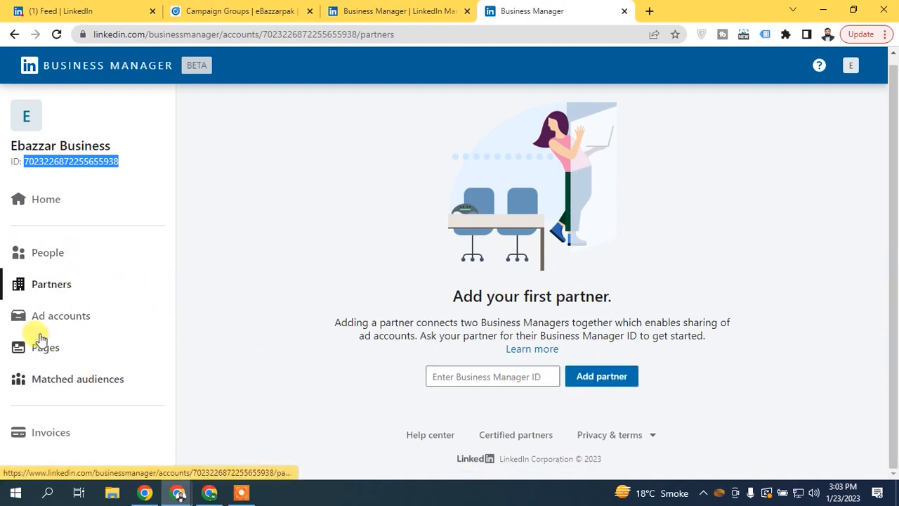
- Check the empty Matched audiences and Invoices (0 invoices) pages, then switch to the introduction tab
click(59, 380)
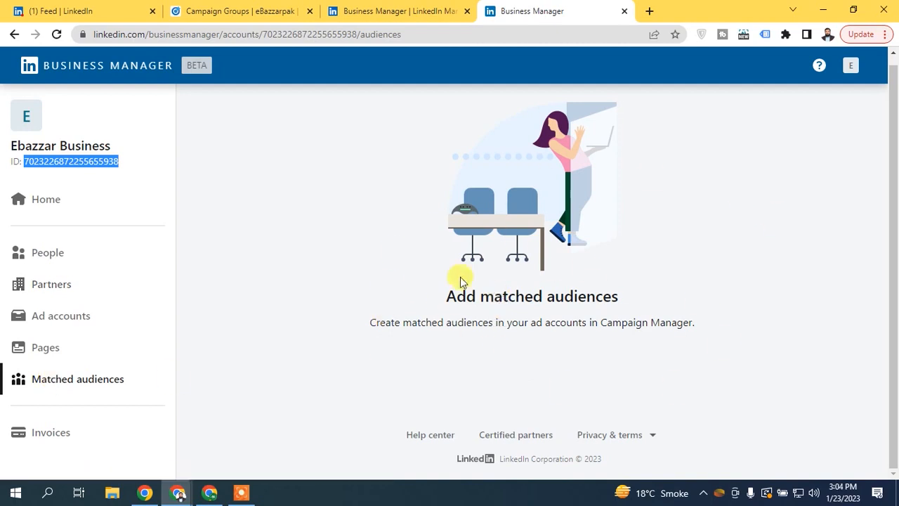
click(64, 425)
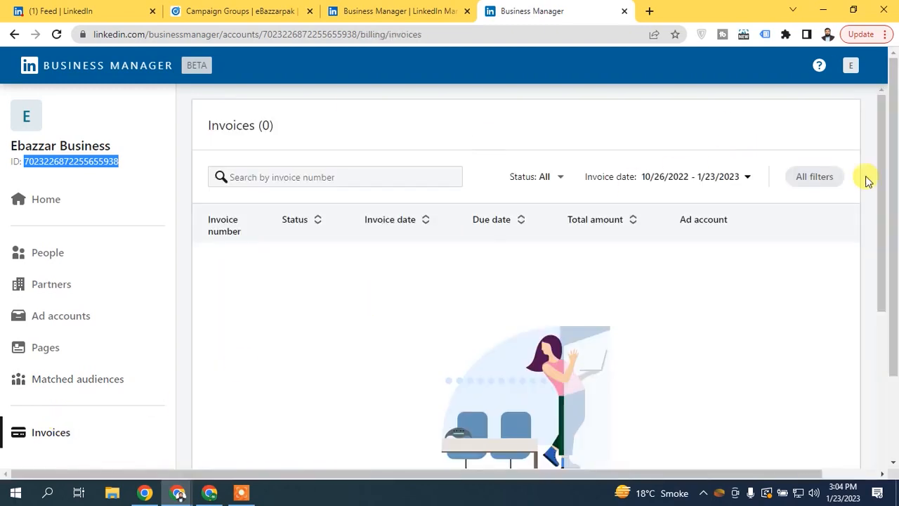
drag(881, 175, 876, 352)
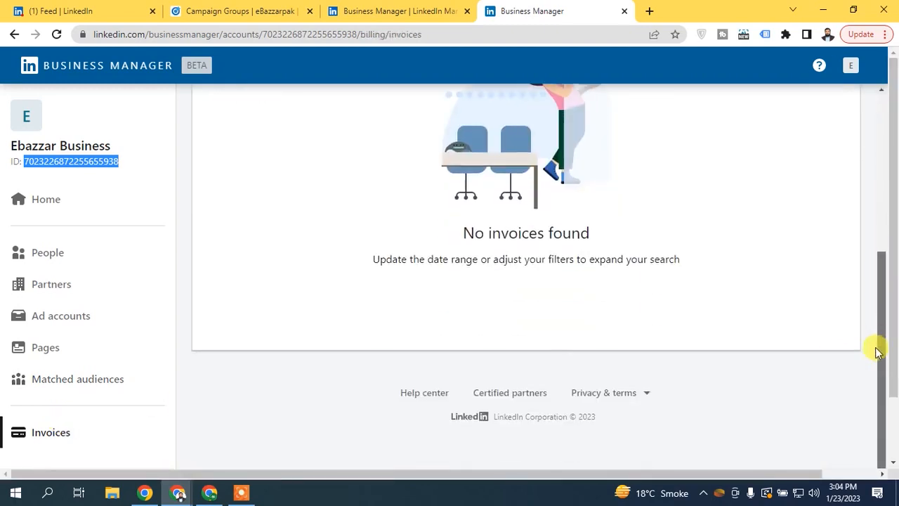
scroll(866, 192, up, 4)
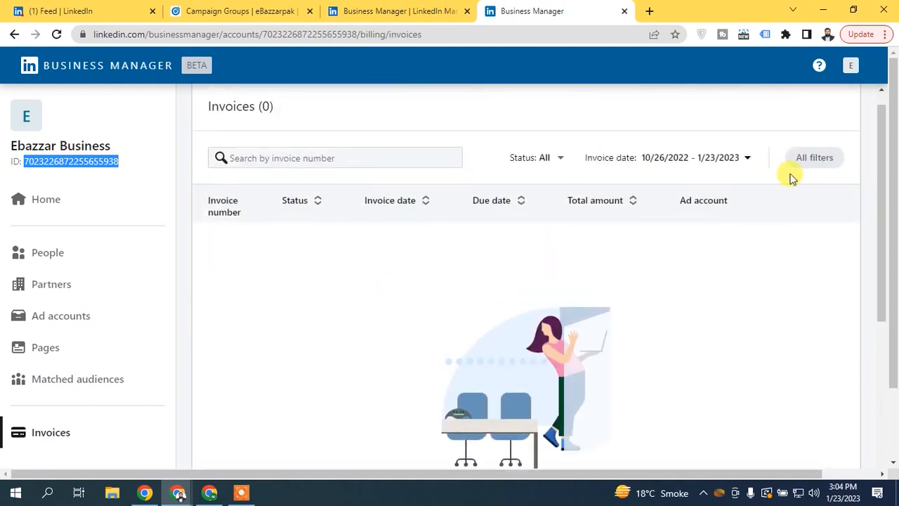
click(443, 11)
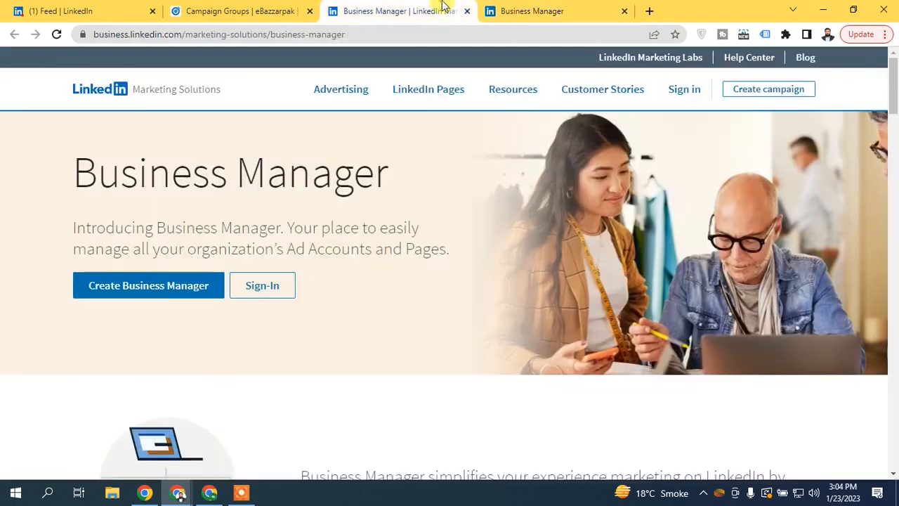
- Close the introduction tab, move Campaign Groups after Business Manager, and view the groups list
click(467, 11)
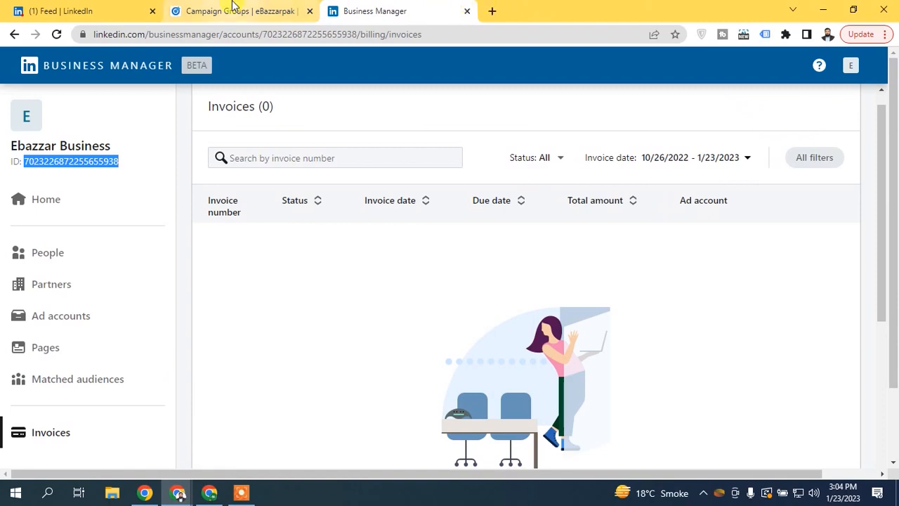
click(237, 11)
click(78, 8)
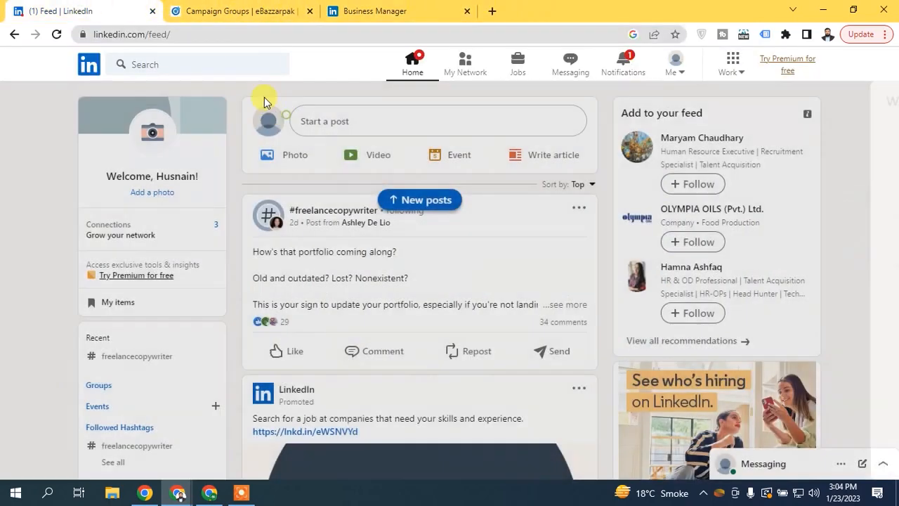
click(274, 13)
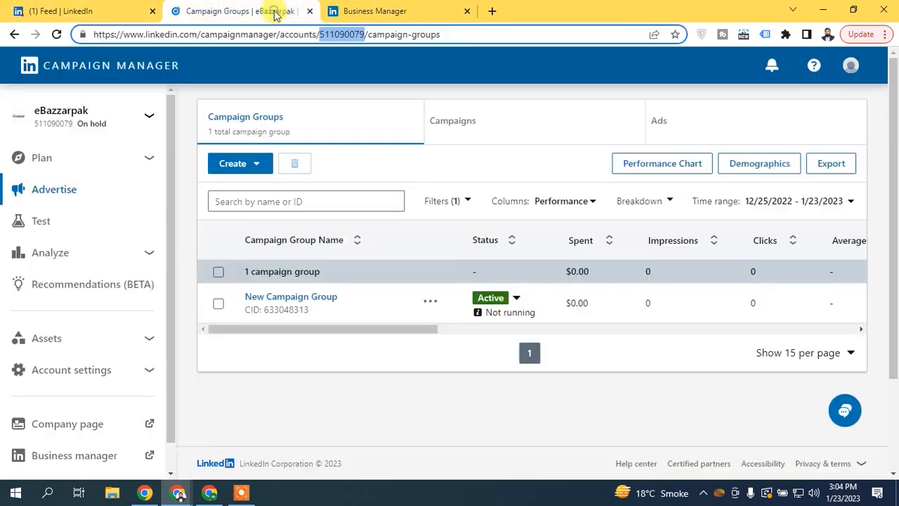
drag(235, 4, 360, 5)
click(219, 6)
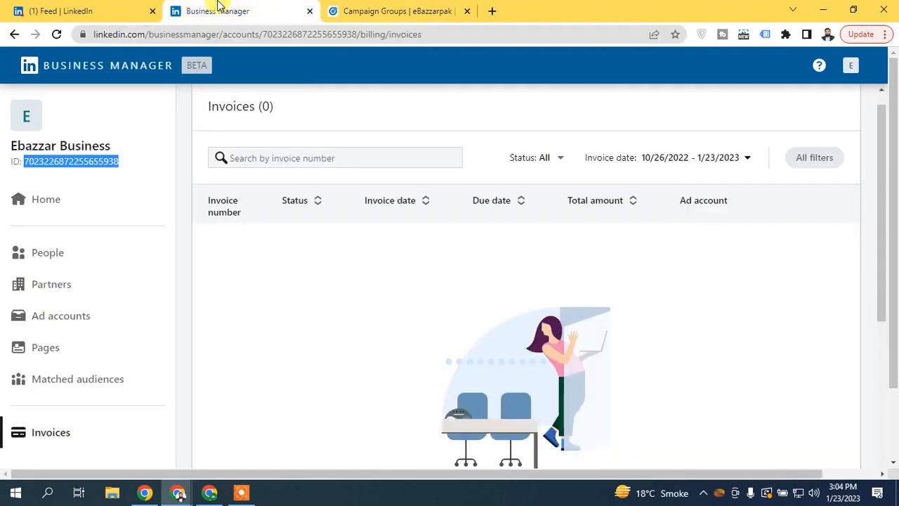
click(362, 7)
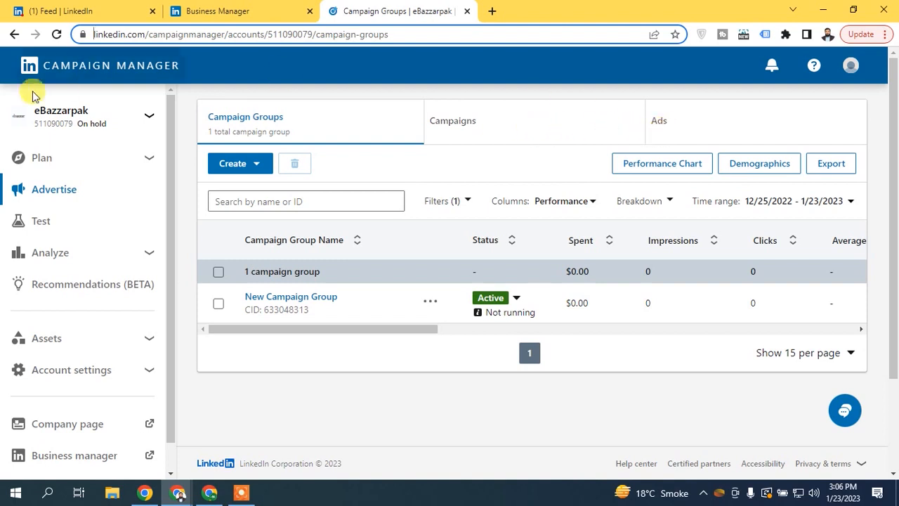
click(137, 124)
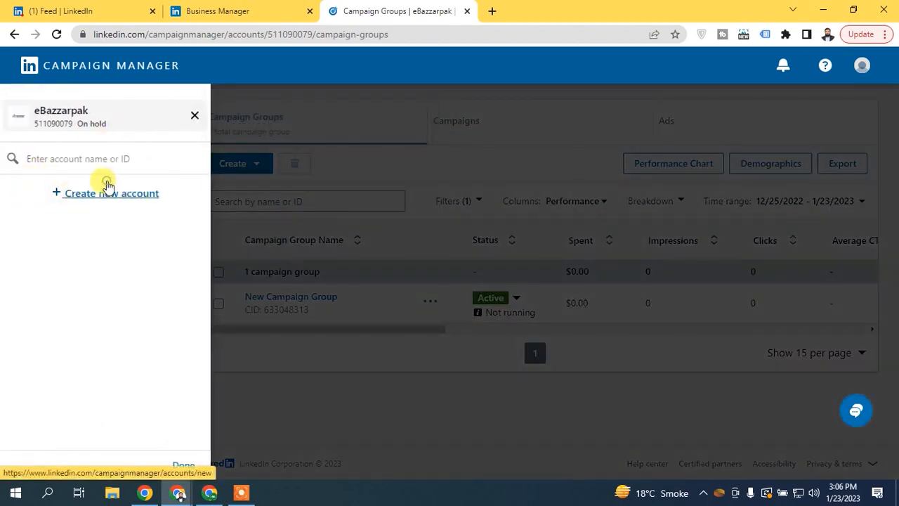
click(107, 188)
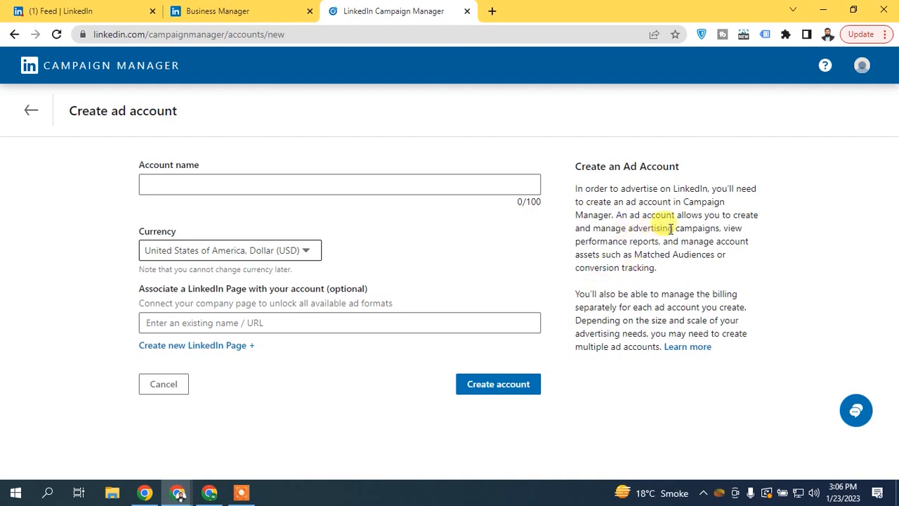
click(31, 112)
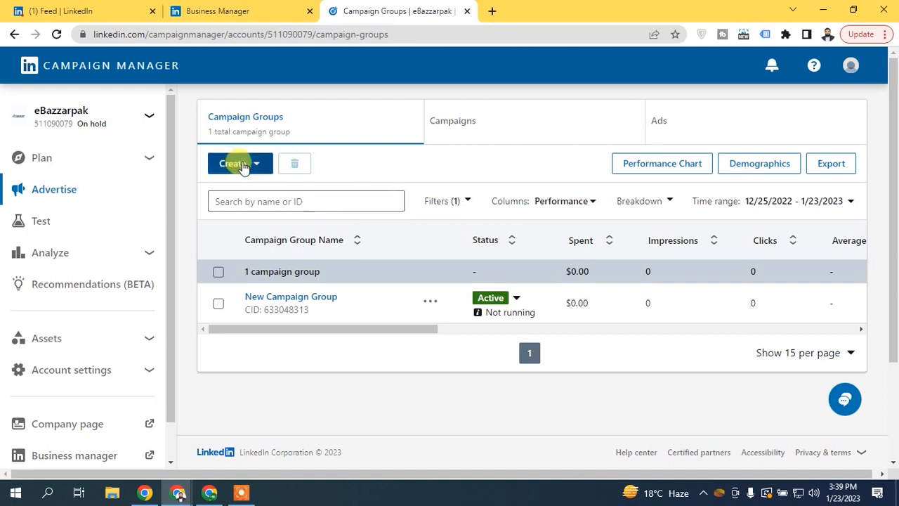
- Open a new campaign group form from the Create menu
click(233, 164)
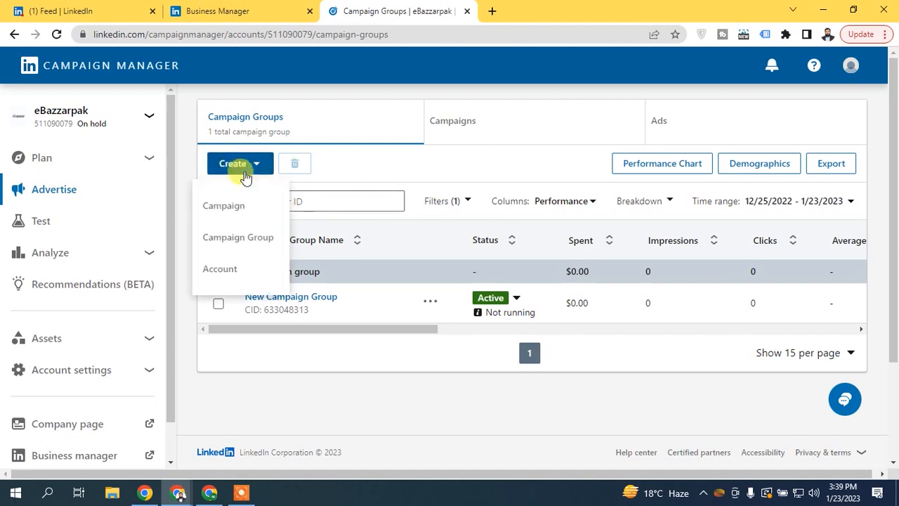
click(237, 241)
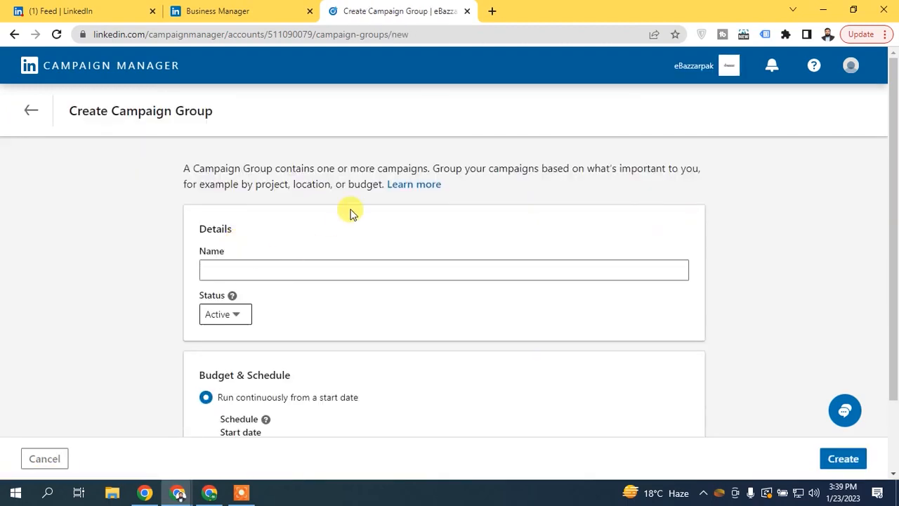
drag(894, 193, 894, 267)
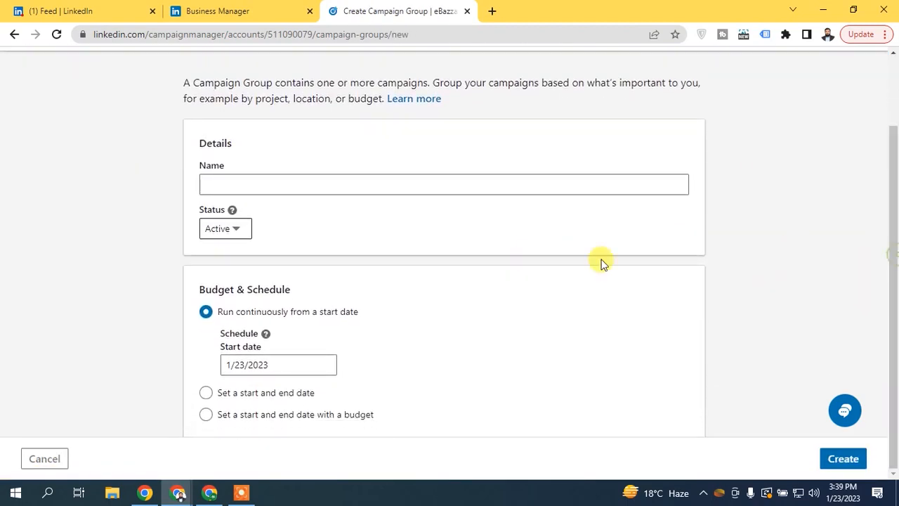
- Name the group 'First Traffic Campaign' and set its status to Draft
click(314, 185)
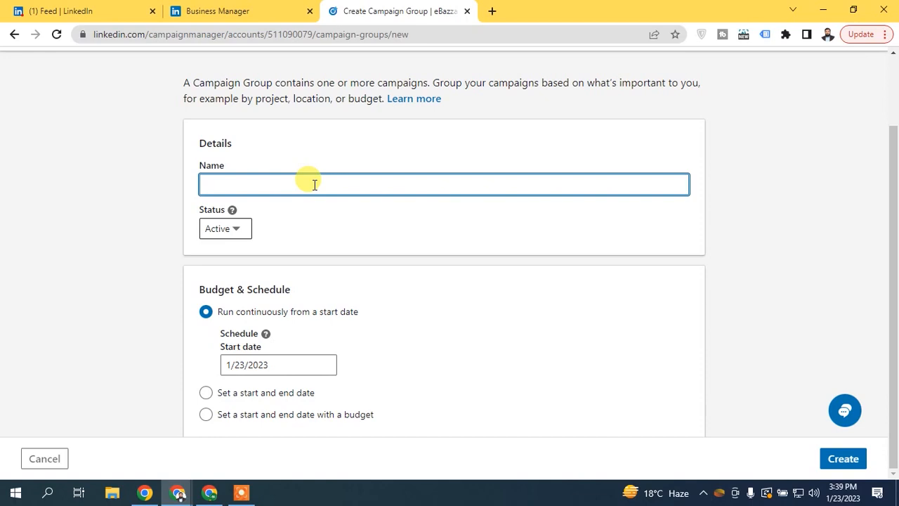
text(First )
text(Campi)
text(agin)
key(BackSpace)
key(BackSpace)
text(ign)
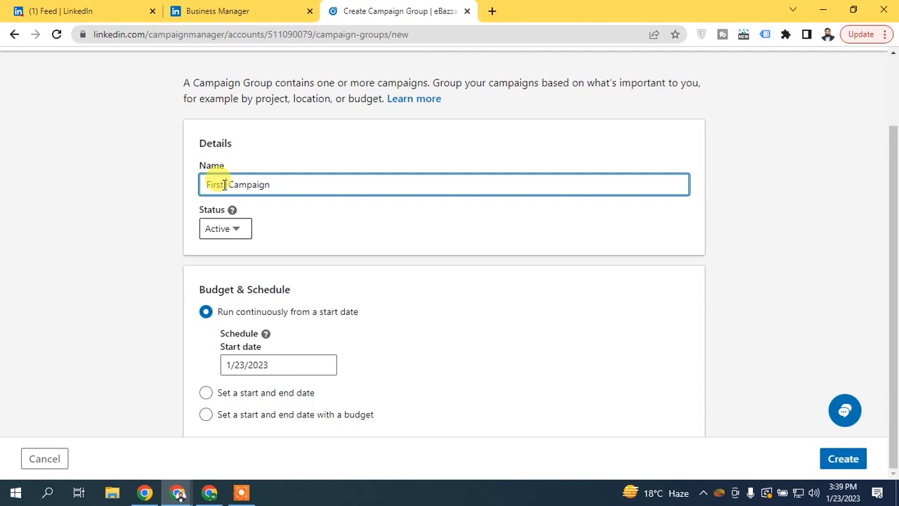
text(  Traffic)
click(287, 158)
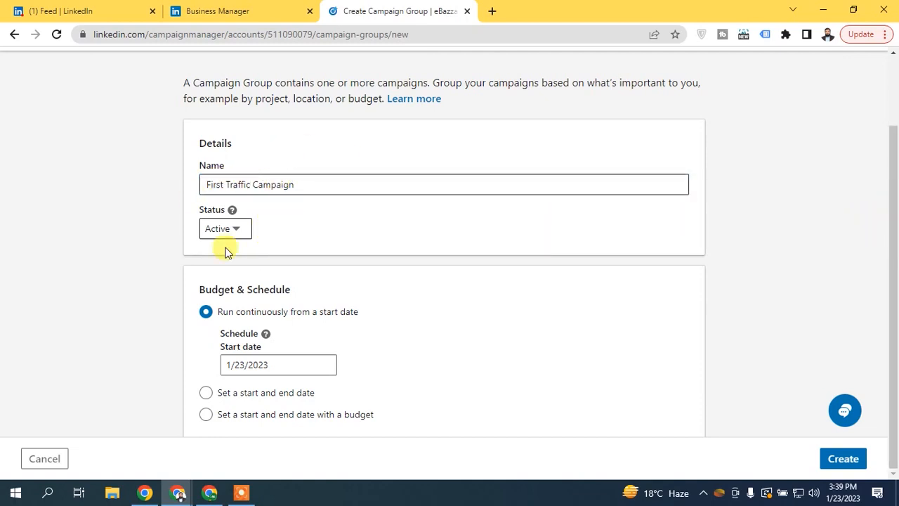
click(237, 230)
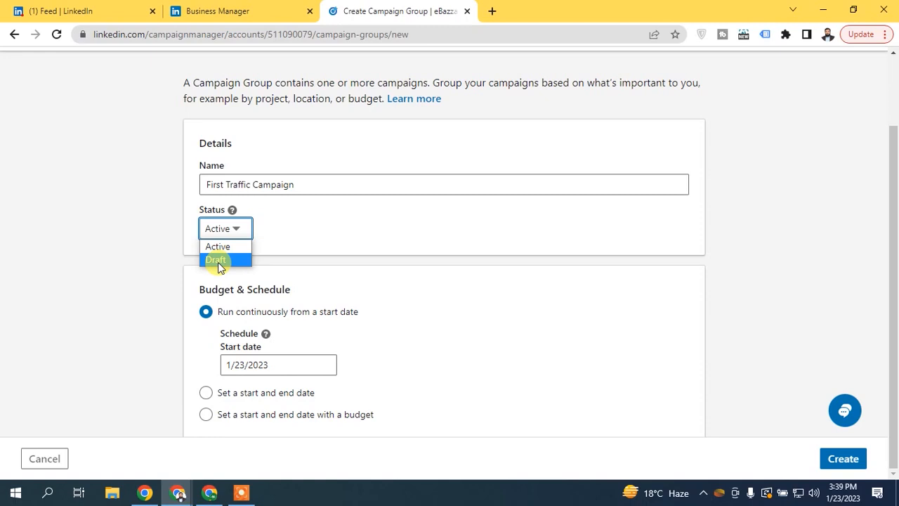
click(223, 260)
- Set the status back to Active and try a continuous schedule starting 1/25/2023
click(227, 228)
click(218, 246)
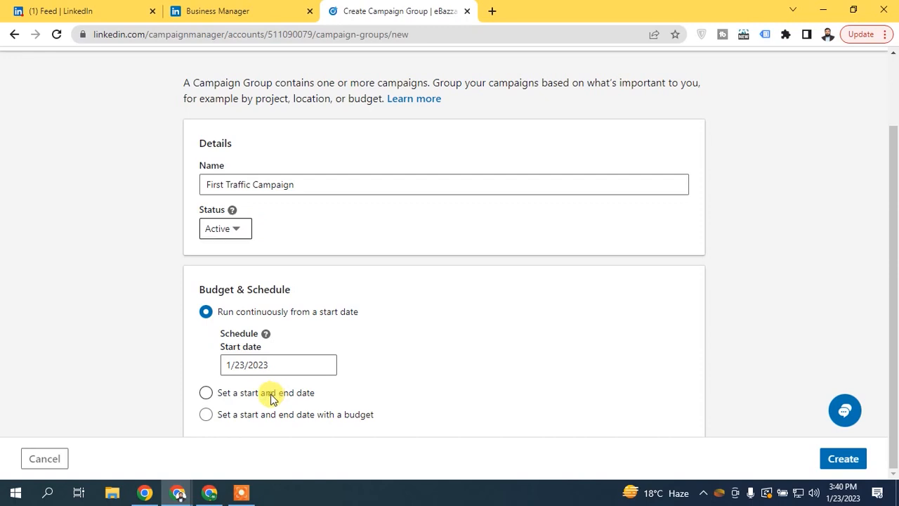
click(267, 392)
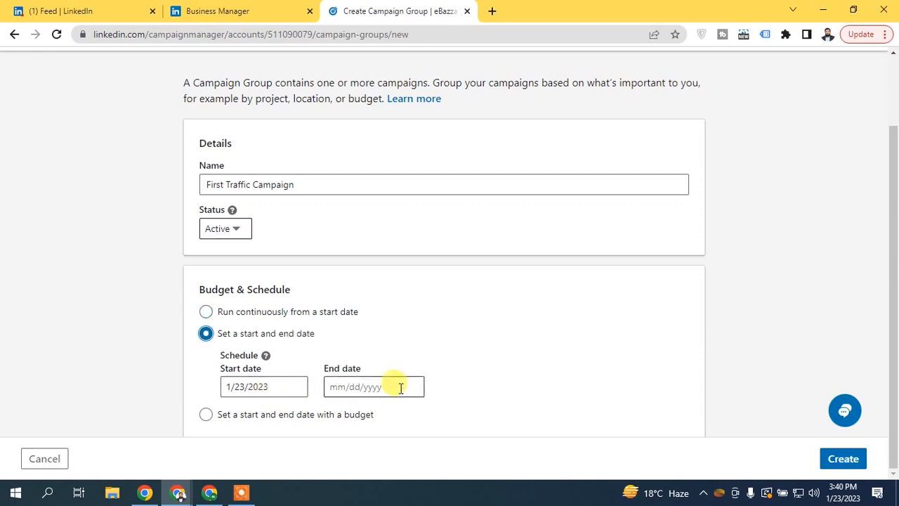
click(233, 311)
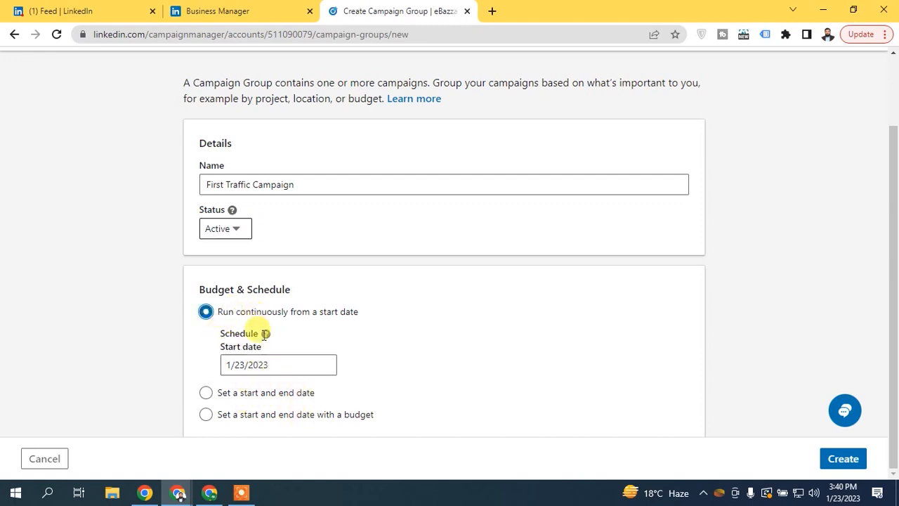
click(259, 365)
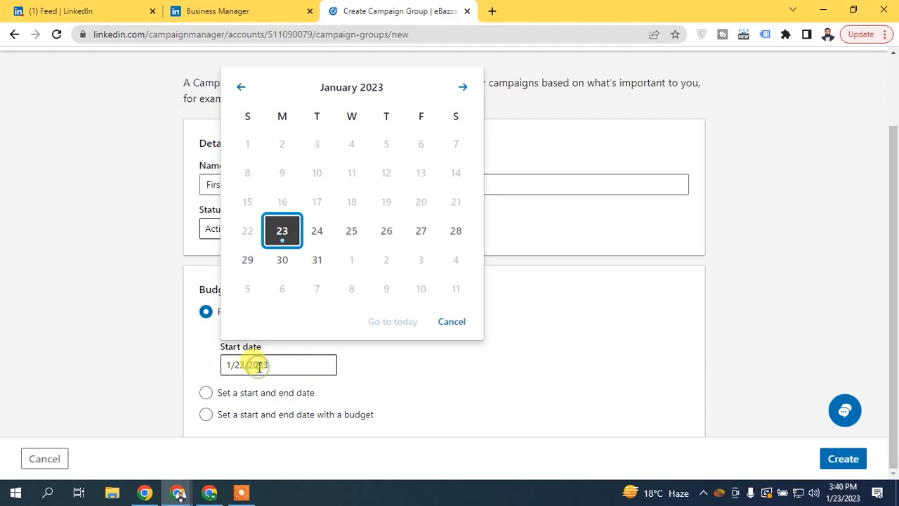
click(345, 235)
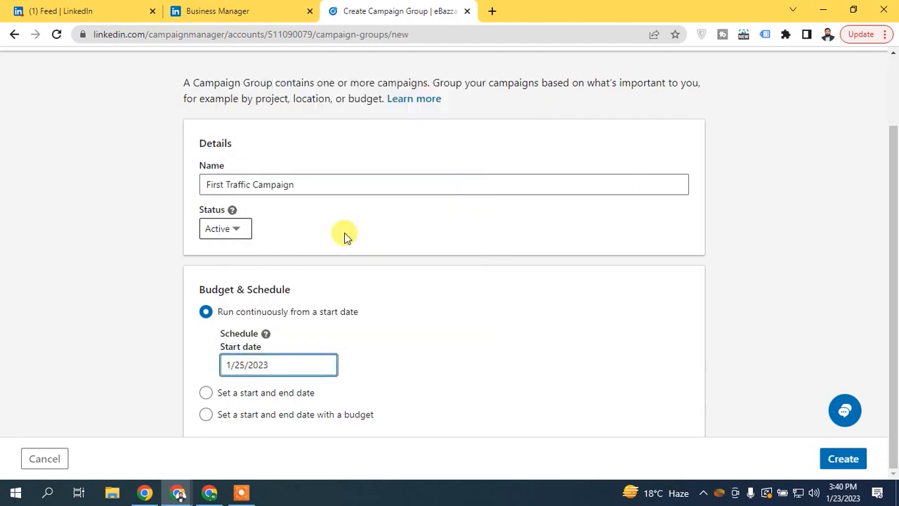
click(278, 400)
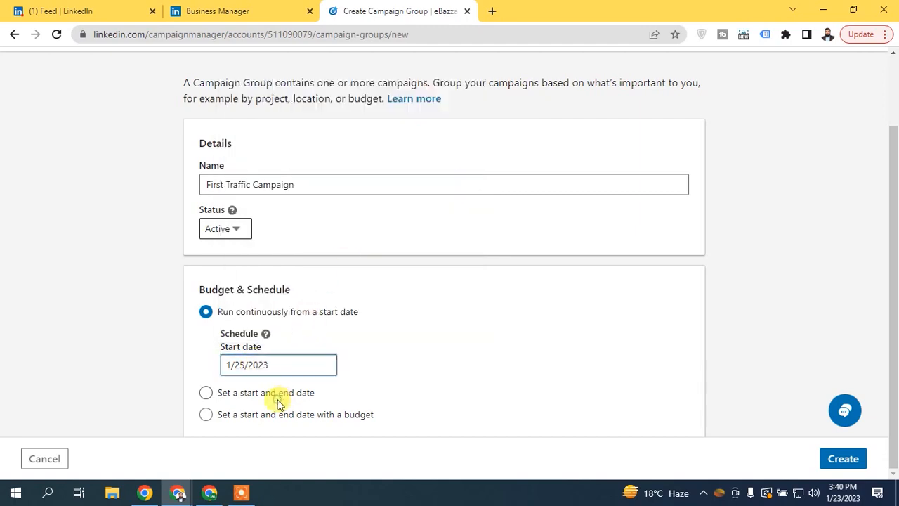
- Switch to a start-and-end schedule running 1/23/2023 to 1/31/2023
click(279, 395)
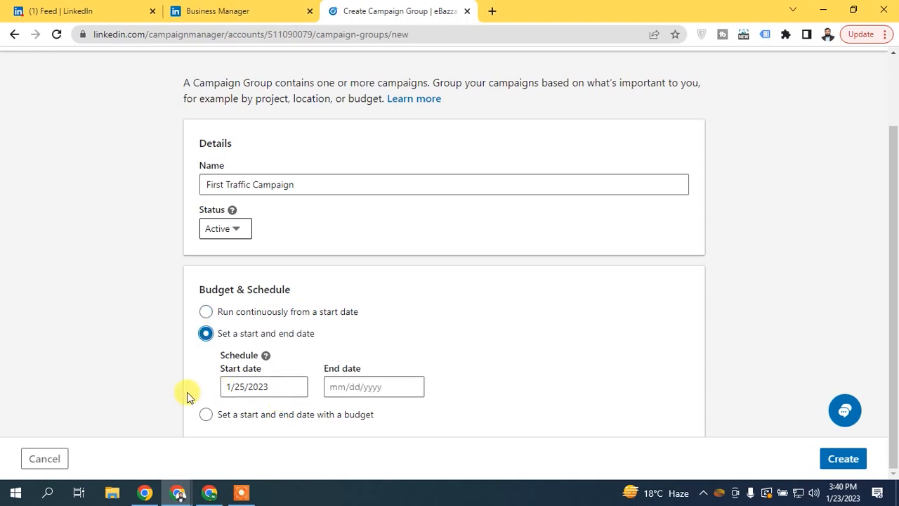
click(241, 386)
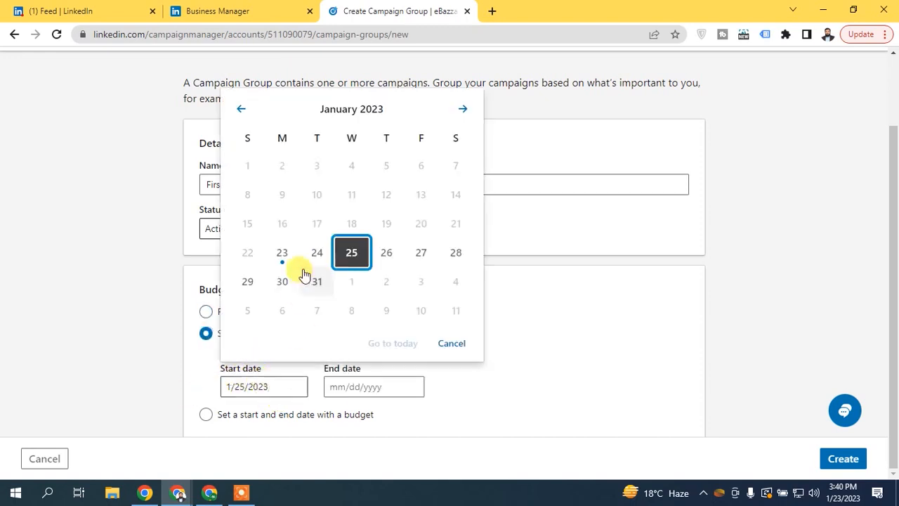
click(277, 254)
click(382, 379)
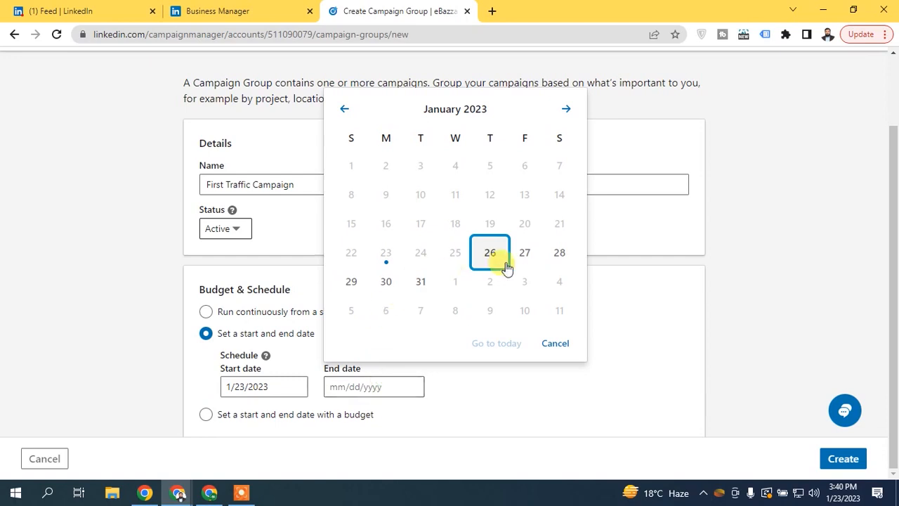
click(420, 284)
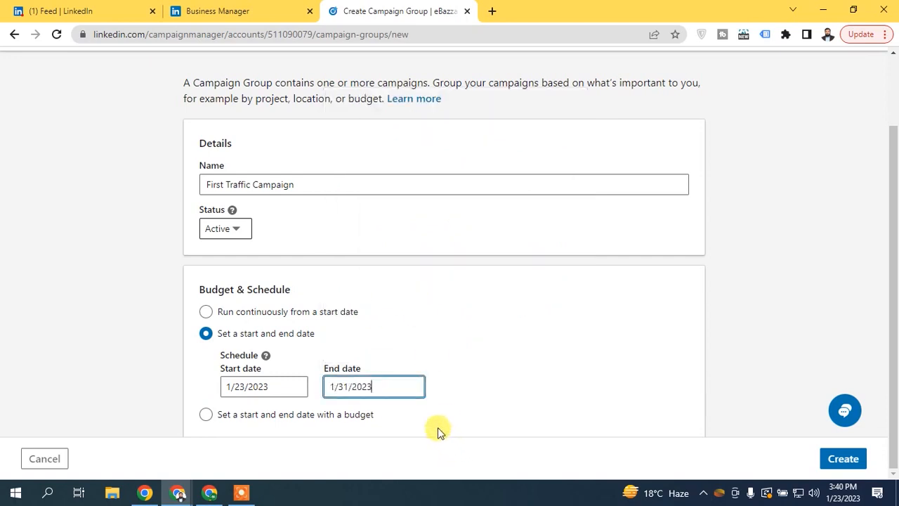
- Try a $200.00 total budget, then run continuously from the start date and create the group
click(330, 414)
drag(890, 287, 895, 339)
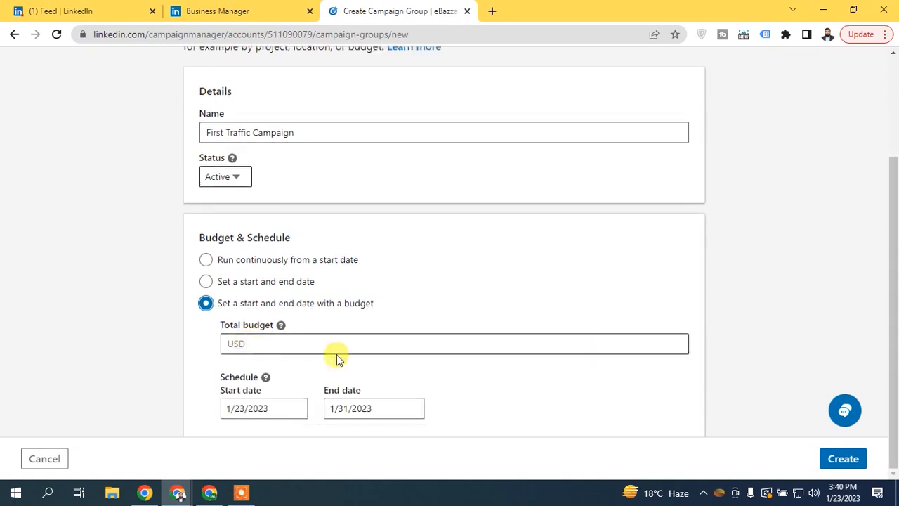
click(285, 346)
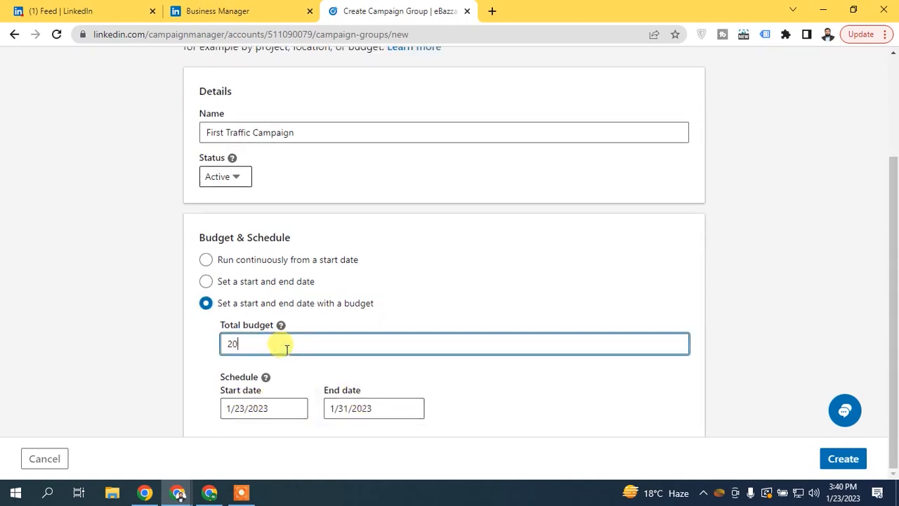
click(200, 343)
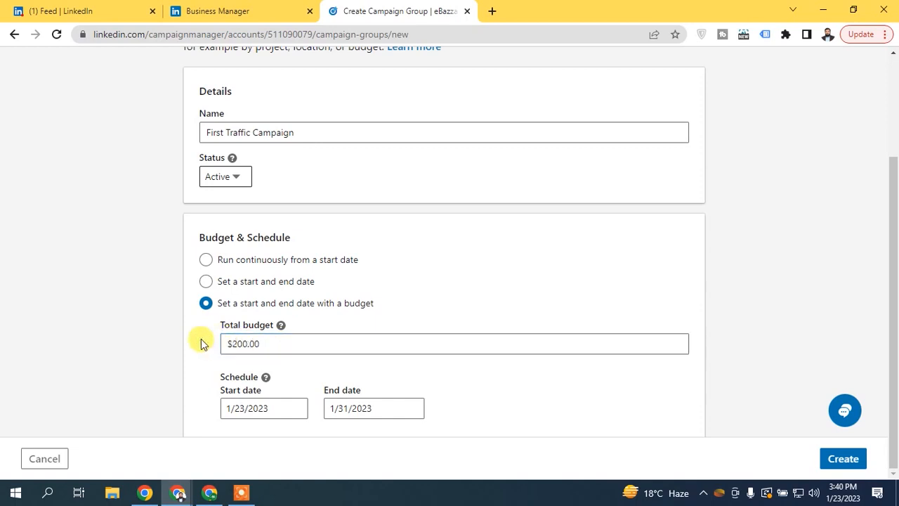
click(241, 259)
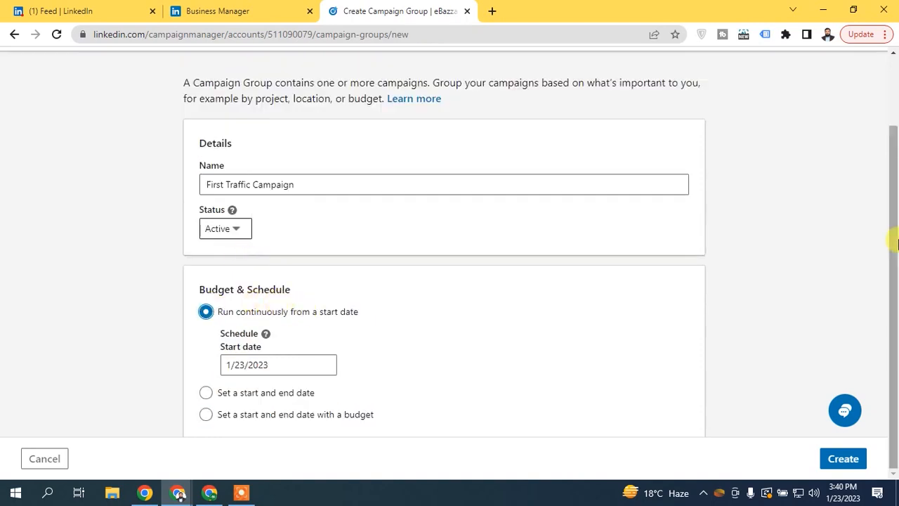
click(861, 465)
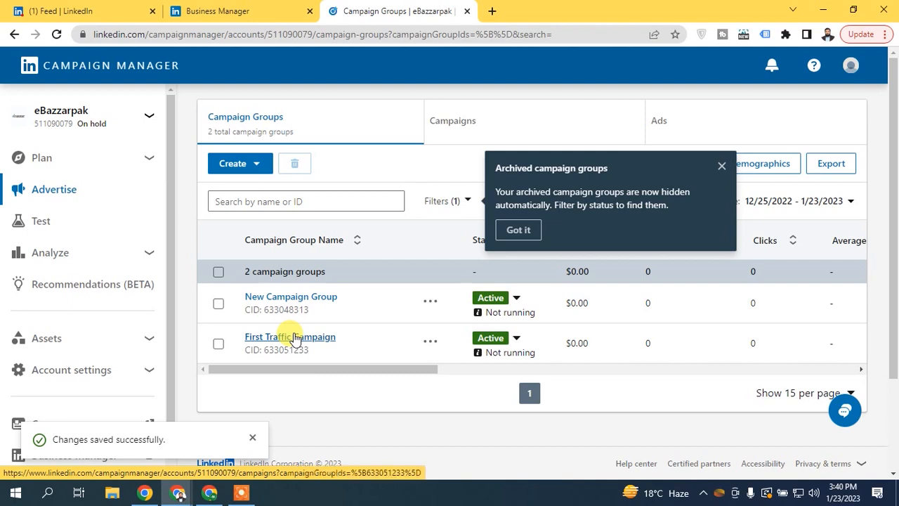
- Open the First Traffic Campaign group, dismiss the archived tip, and create a new campaign in it
click(291, 340)
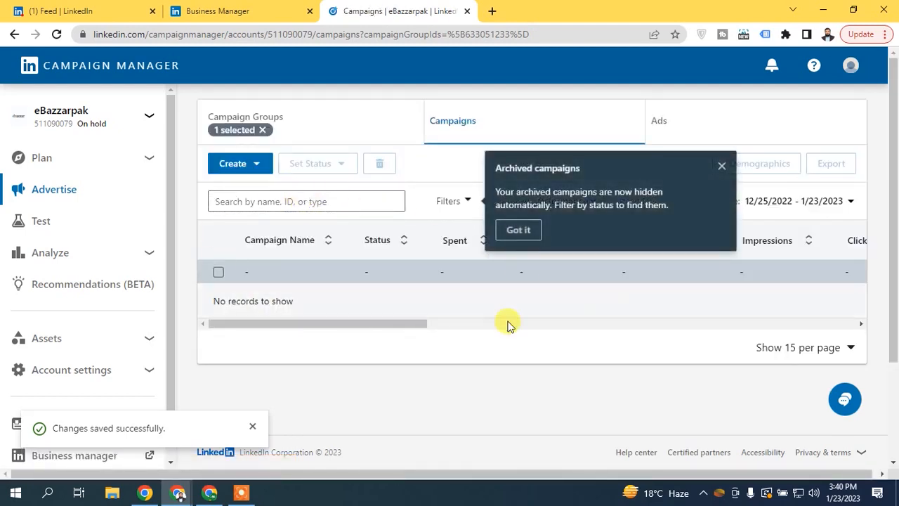
click(721, 166)
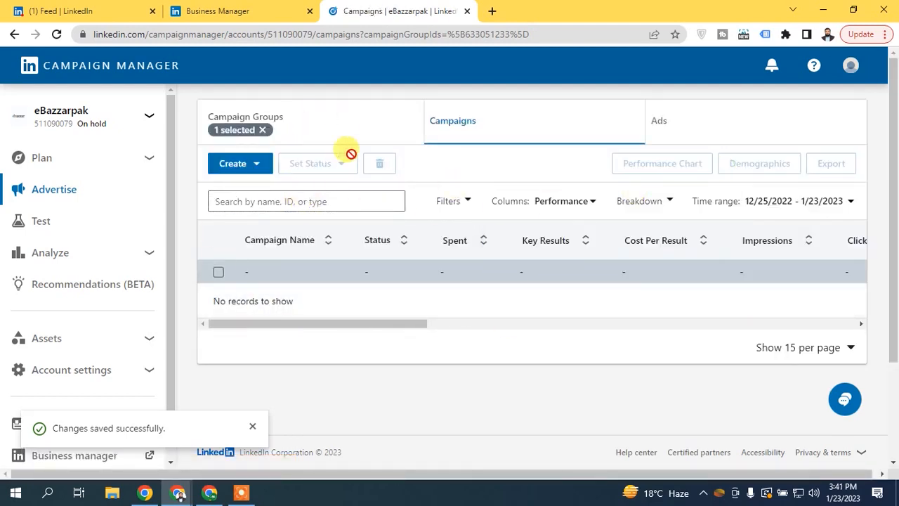
click(246, 162)
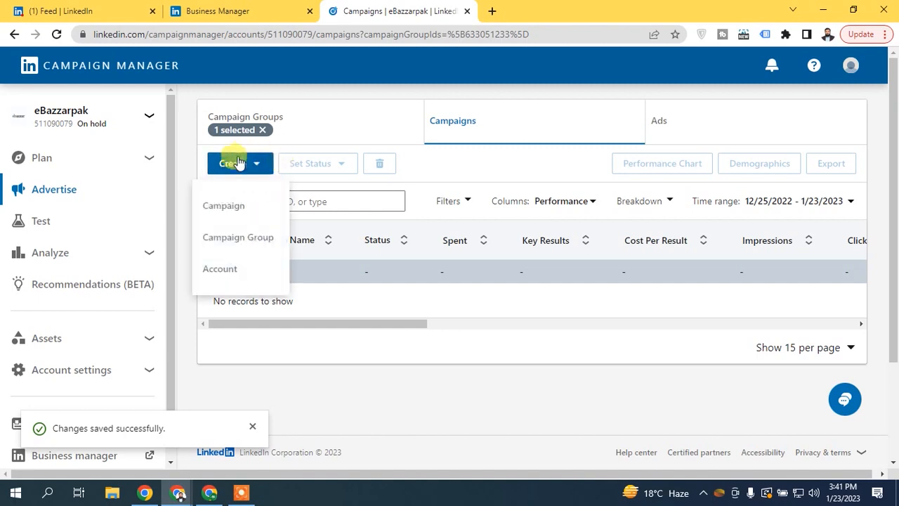
click(215, 205)
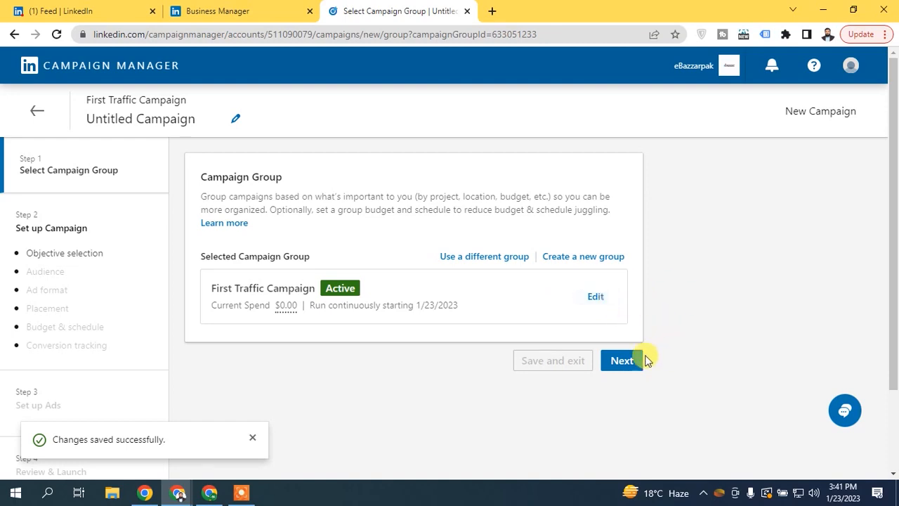
- Confirm the campaign group and look over the available campaign objectives
click(622, 361)
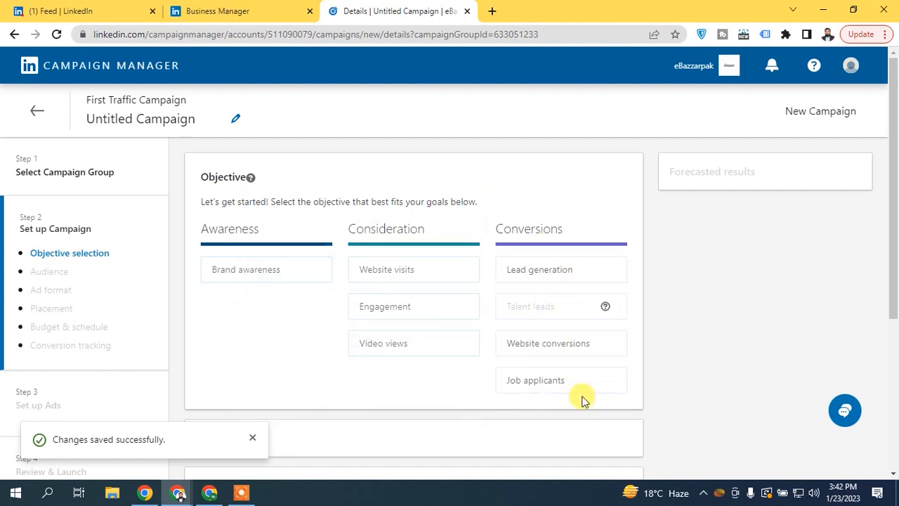
mouse_move(250, 283)
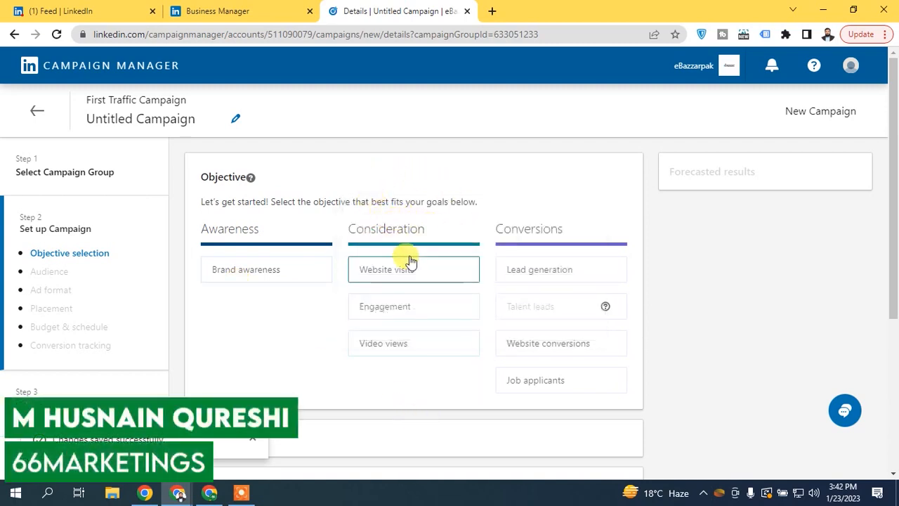
mouse_move(421, 273)
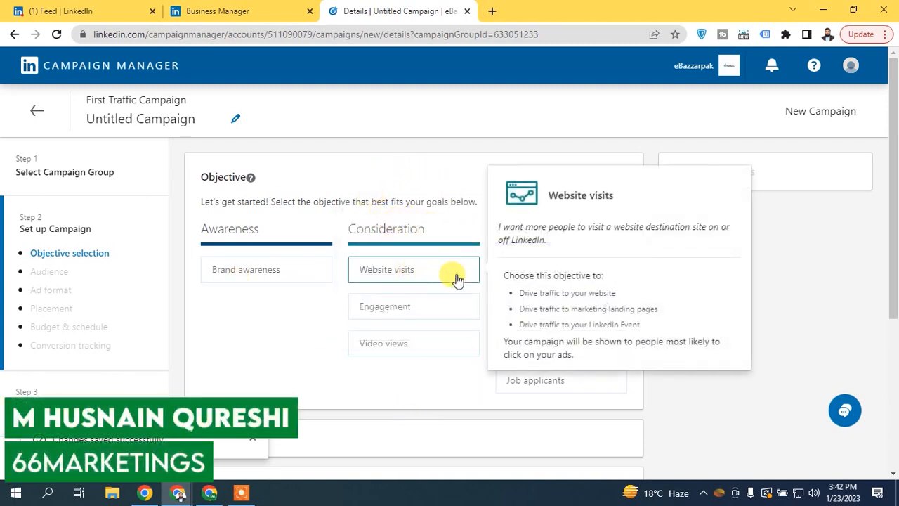
mouse_move(437, 307)
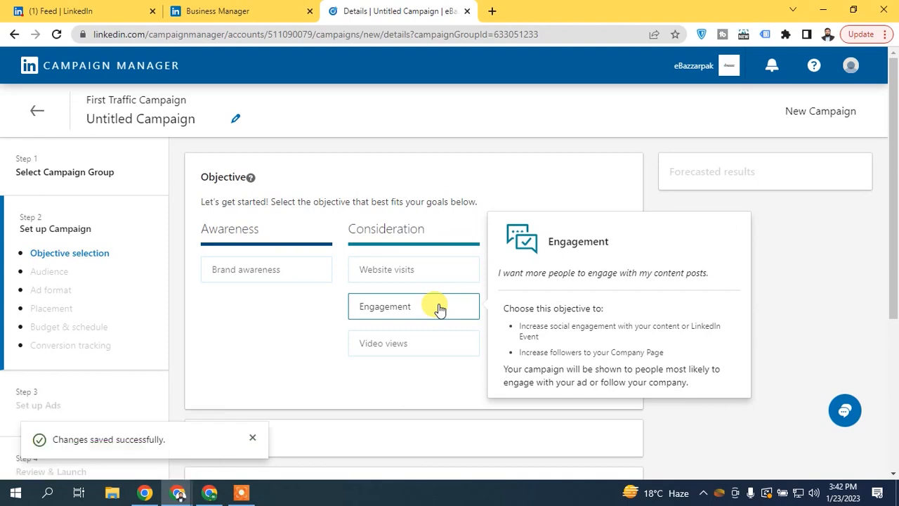
mouse_move(437, 343)
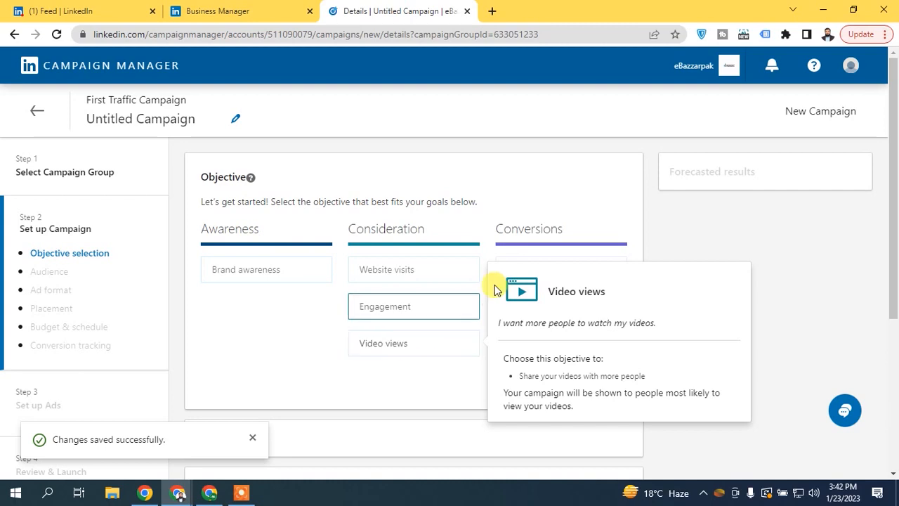
mouse_move(551, 279)
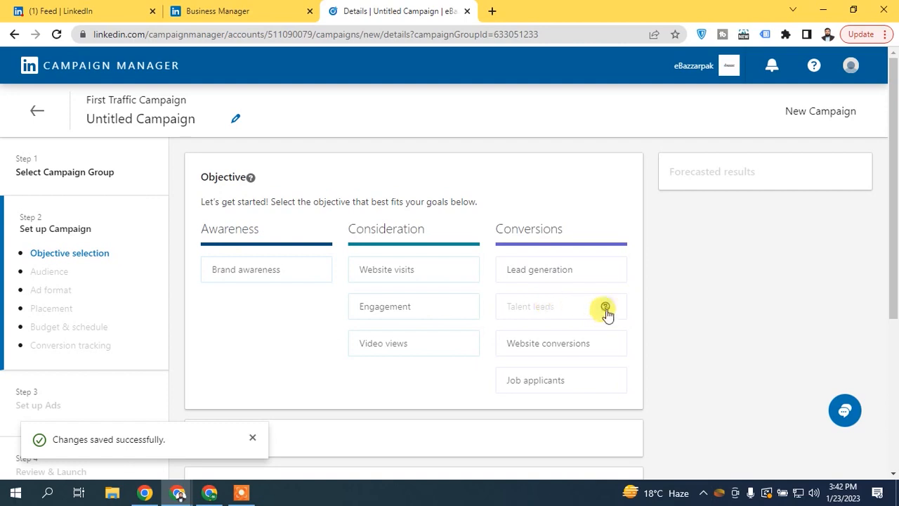
mouse_move(607, 314)
- Read the Talent leads LinkedIn Recruiter requirement, then close its description card
drag(385, 250, 448, 249)
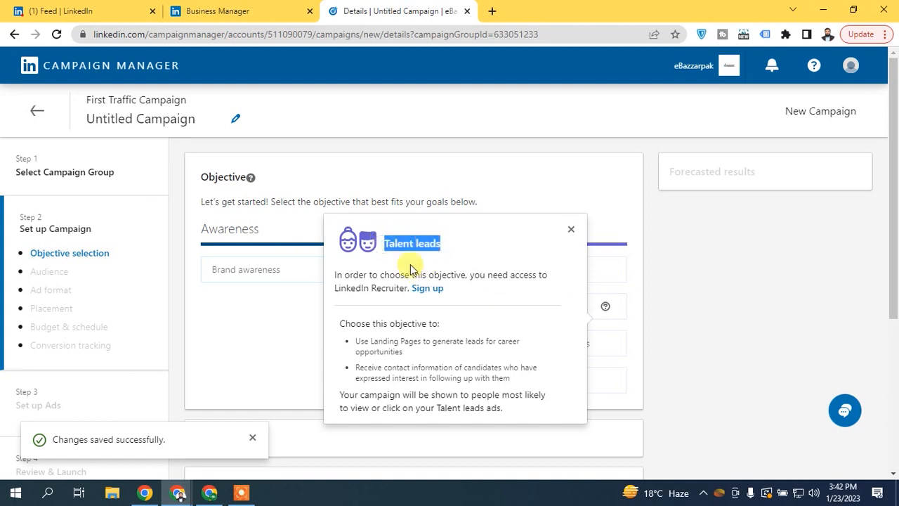
drag(332, 286, 443, 294)
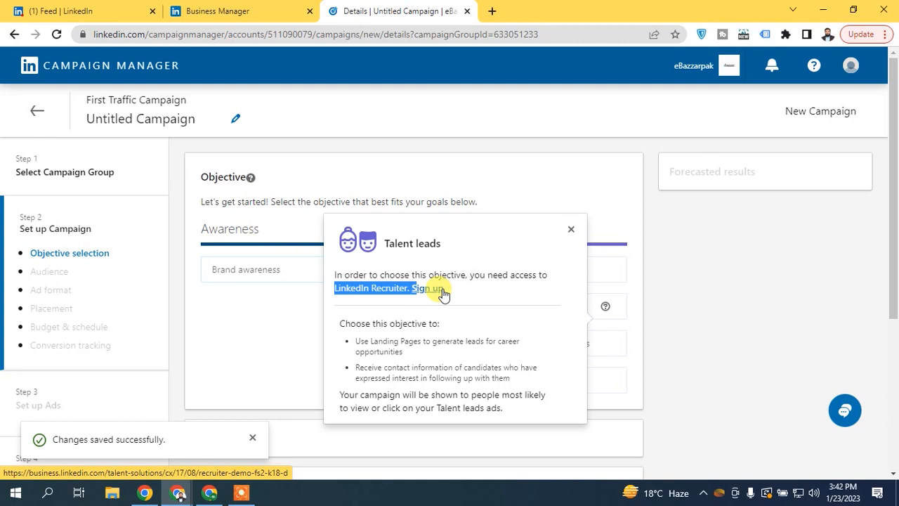
click(571, 229)
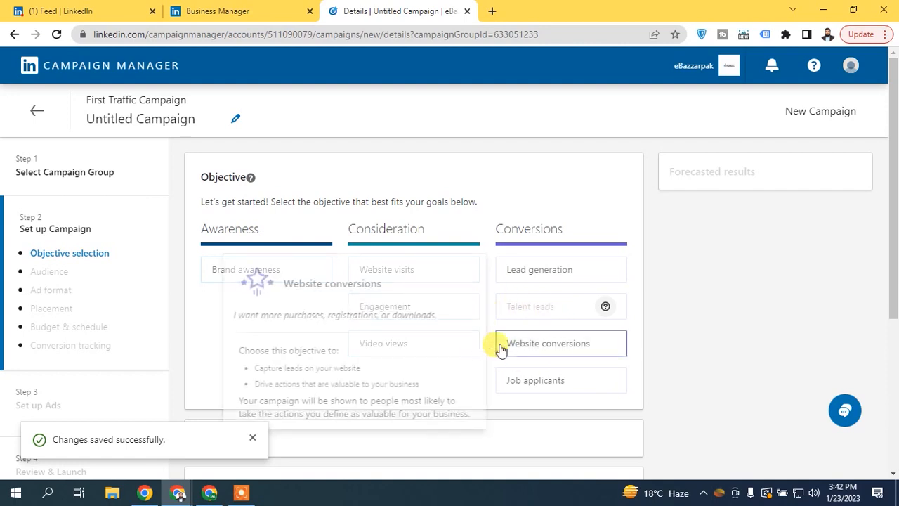
mouse_move(560, 350)
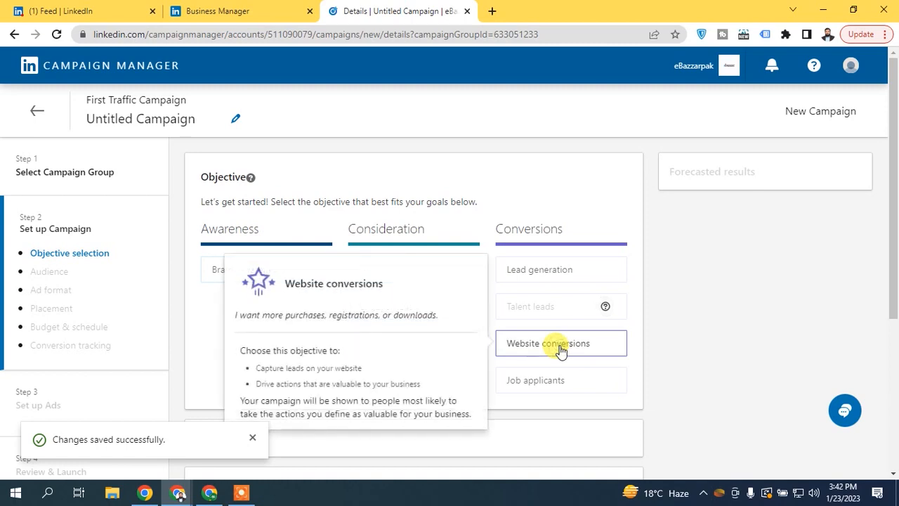
- Switch the campaign objective from Website conversions to Website visits under Consideration
click(561, 350)
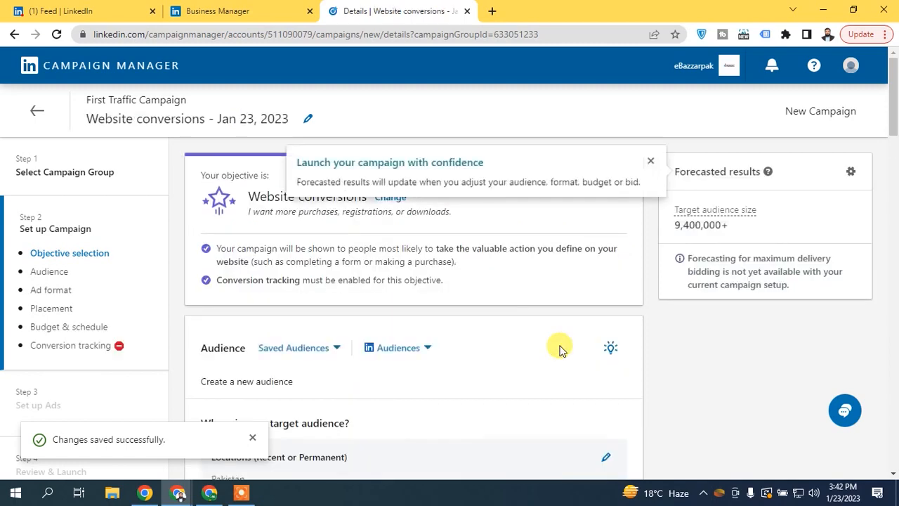
click(649, 161)
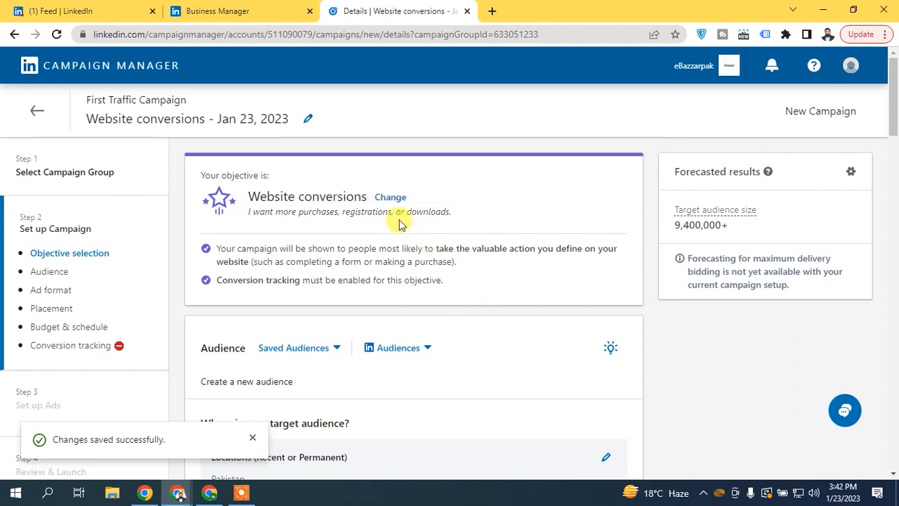
click(393, 197)
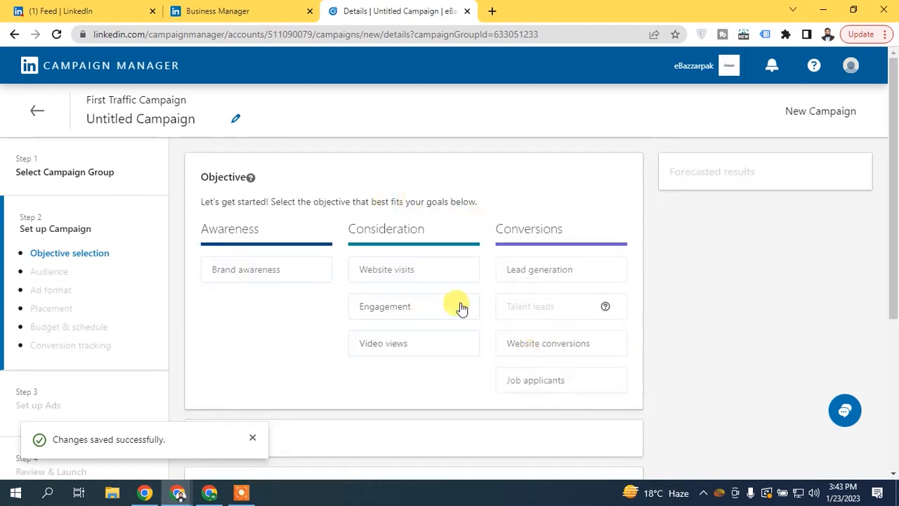
mouse_move(549, 393)
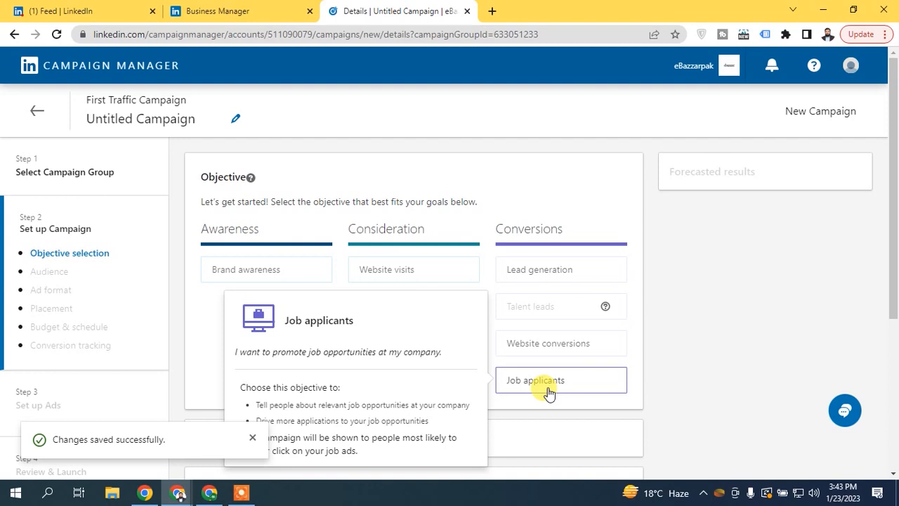
click(407, 270)
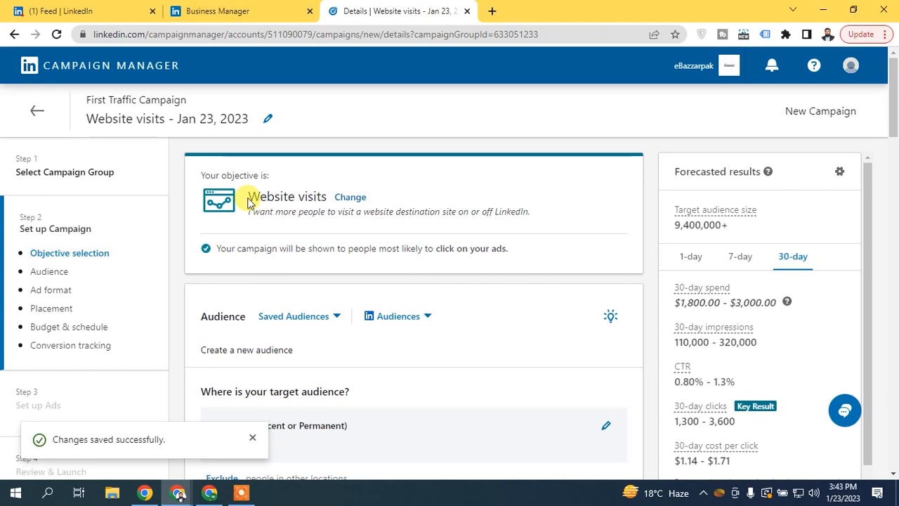
- Scroll past the Pakistan, English audience settings down to the Ad format section
drag(896, 127, 884, 146)
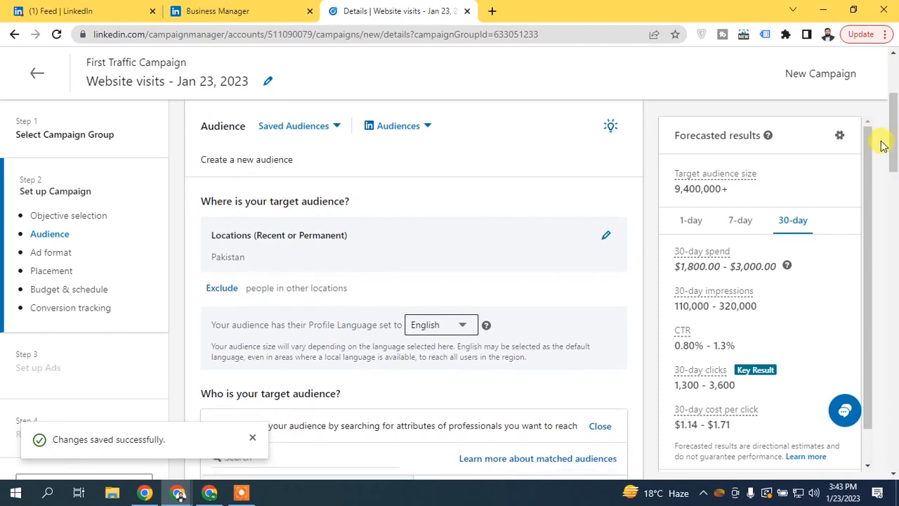
drag(883, 145, 868, 224)
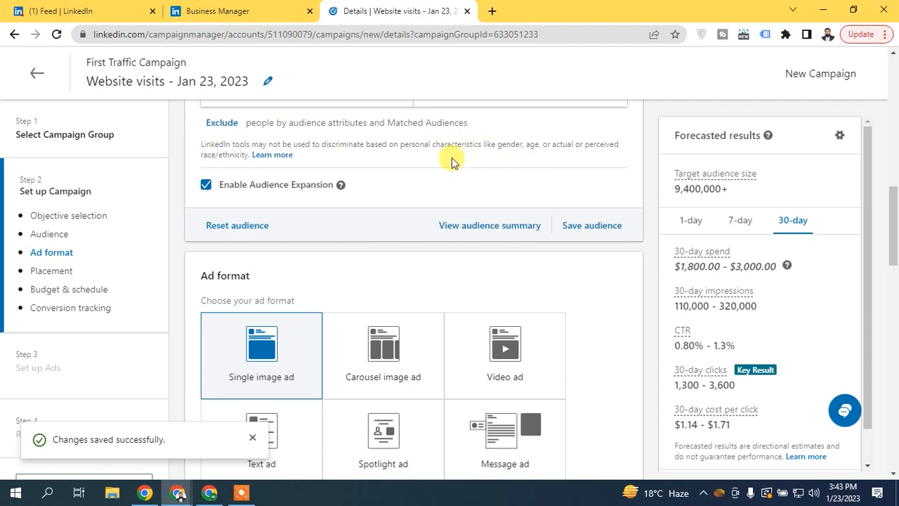
drag(895, 241, 890, 269)
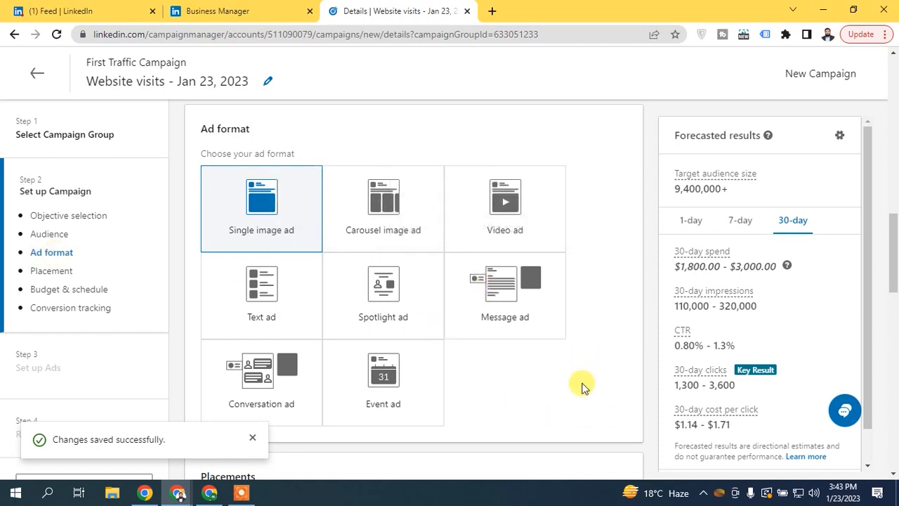
- Try Carousel image and Video ad formats, settle on Text ad, then go to the LinkedIn feed
click(252, 438)
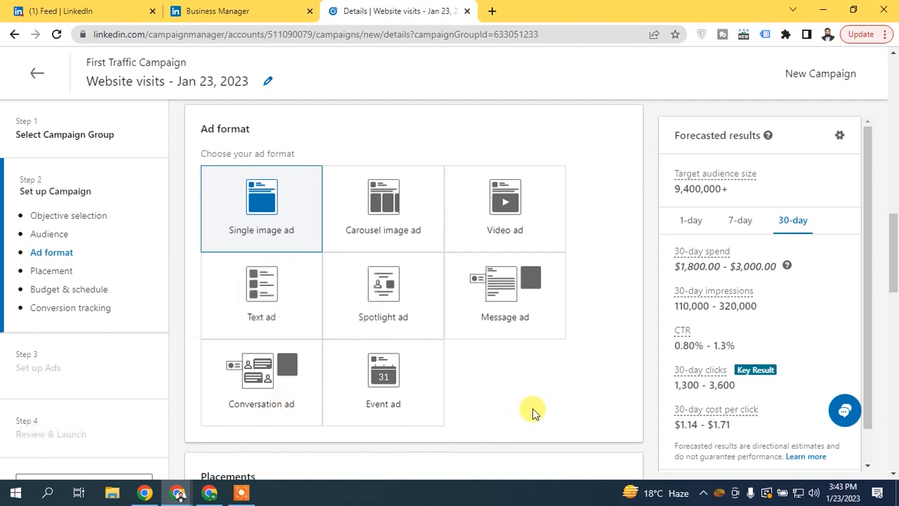
mouse_move(264, 226)
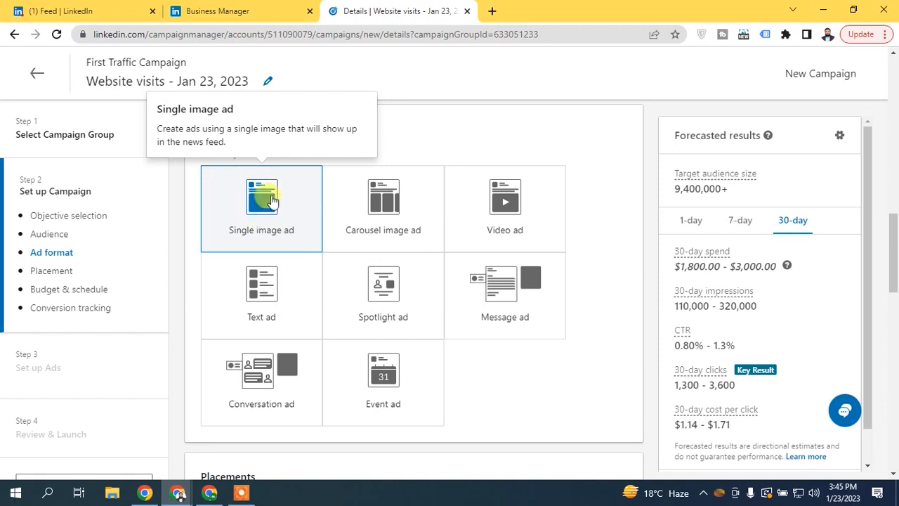
click(380, 209)
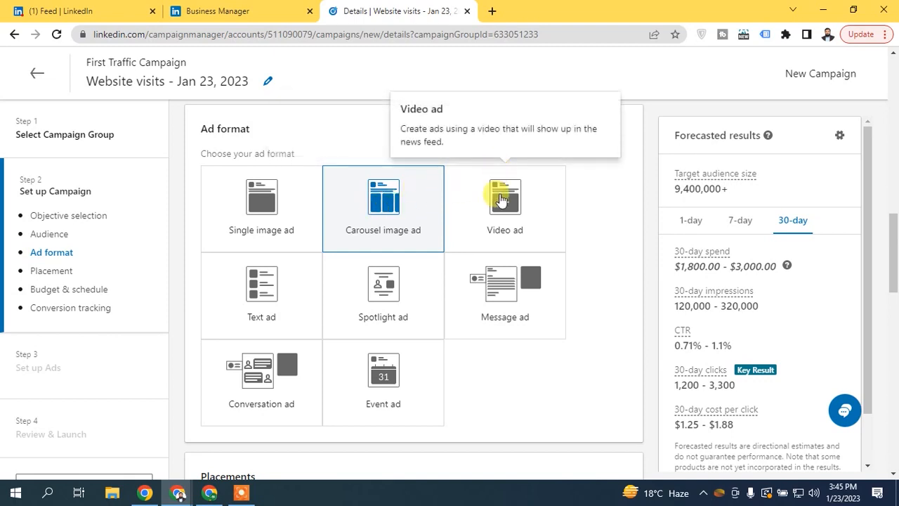
click(501, 202)
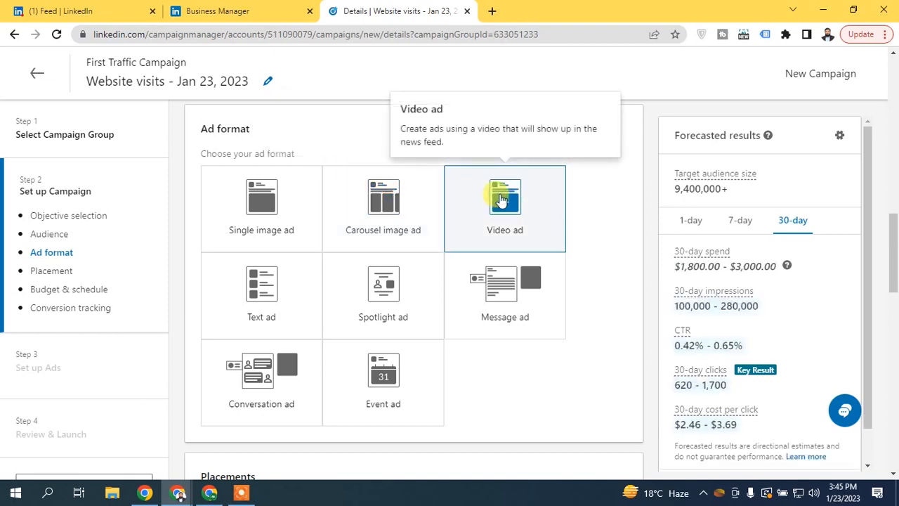
click(239, 296)
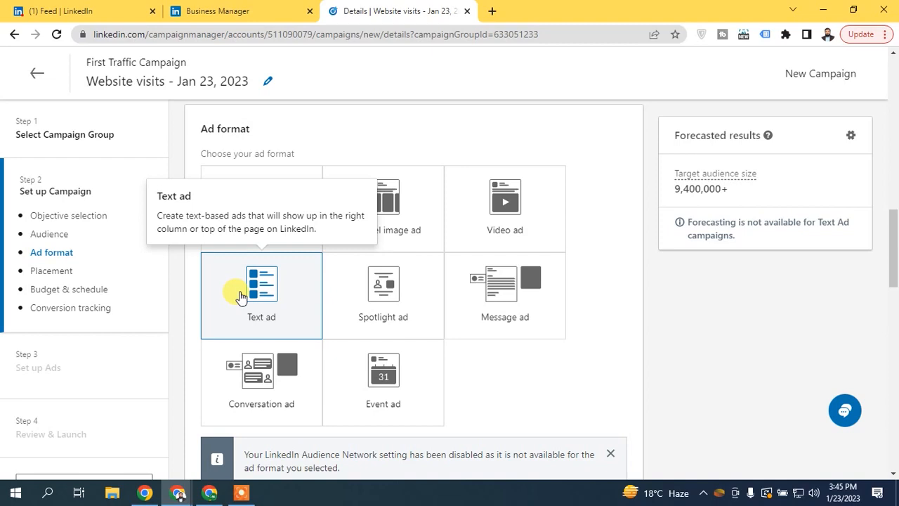
click(66, 9)
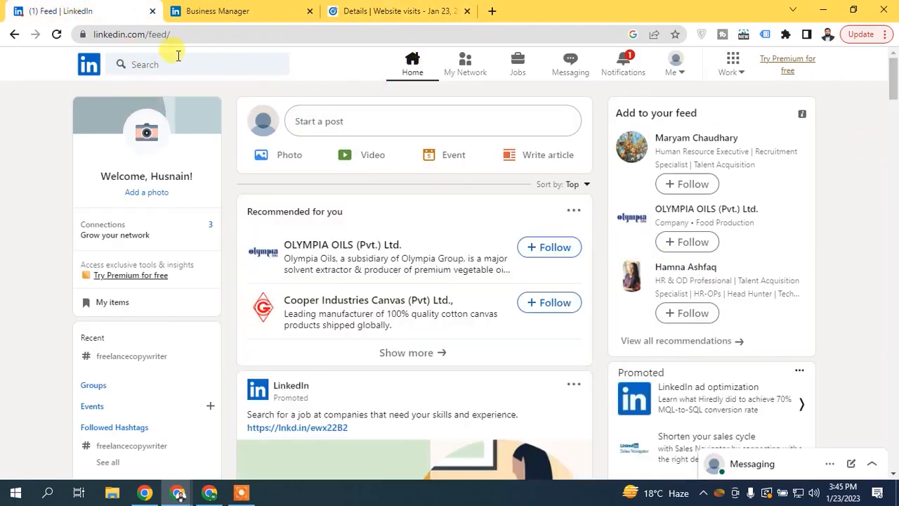
- Browse the feed and the OLYMPIA OILS company page, then return to the Website visits campaign
drag(241, 86, 555, 94)
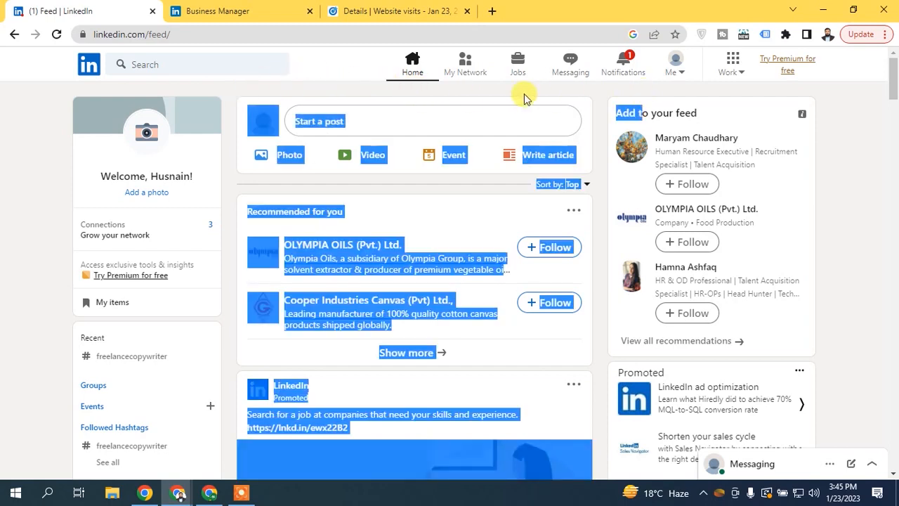
click(460, 85)
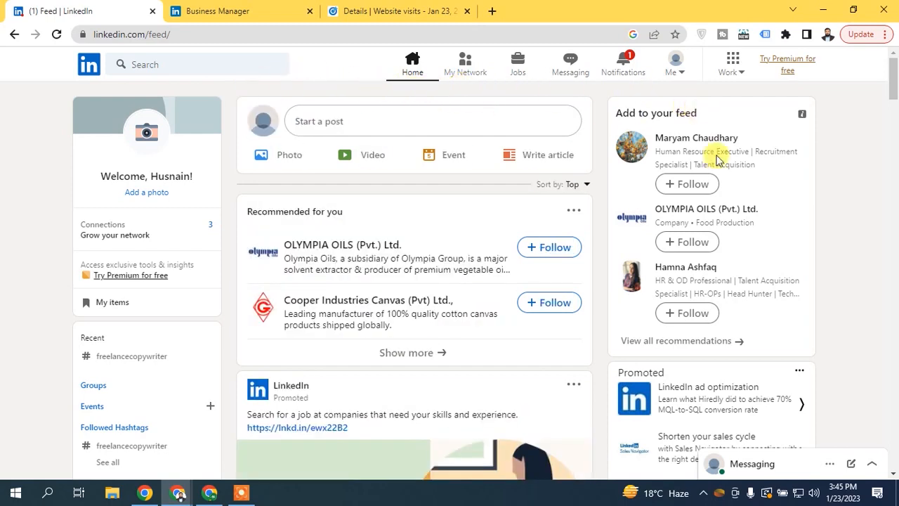
drag(895, 79, 893, 102)
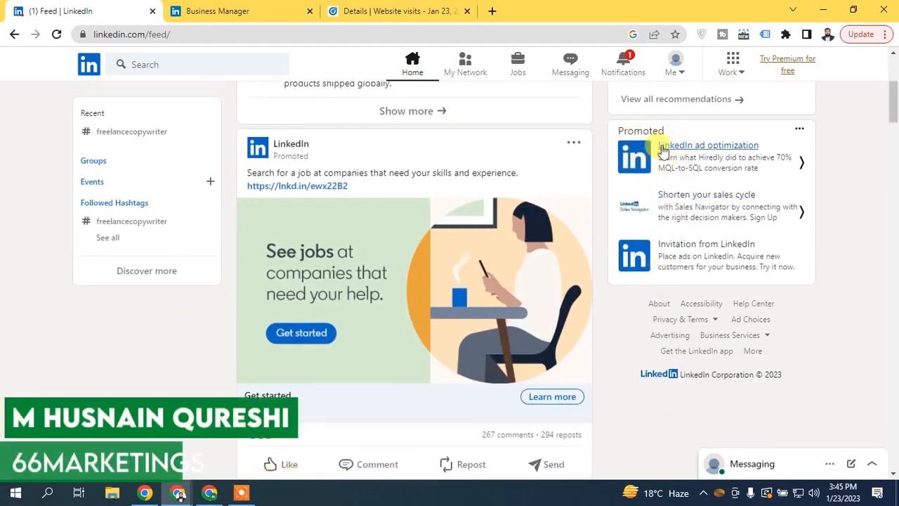
drag(896, 116, 870, 65)
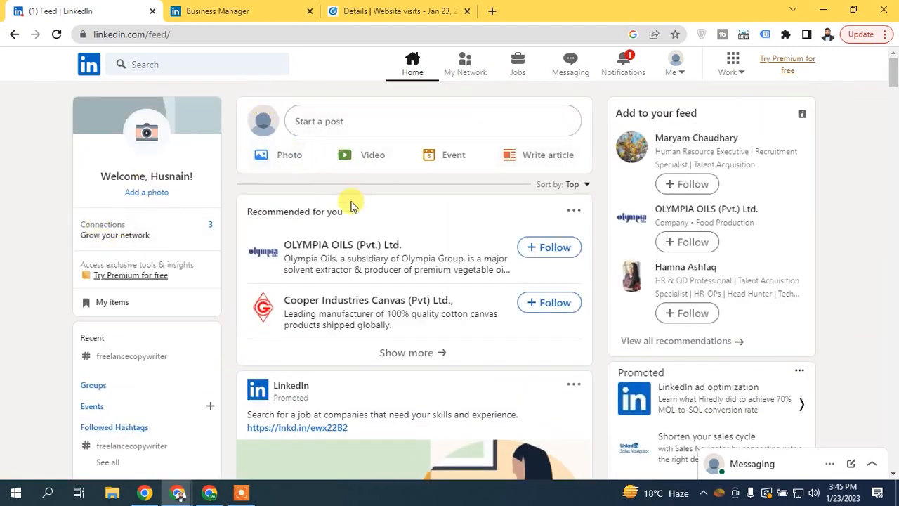
click(323, 245)
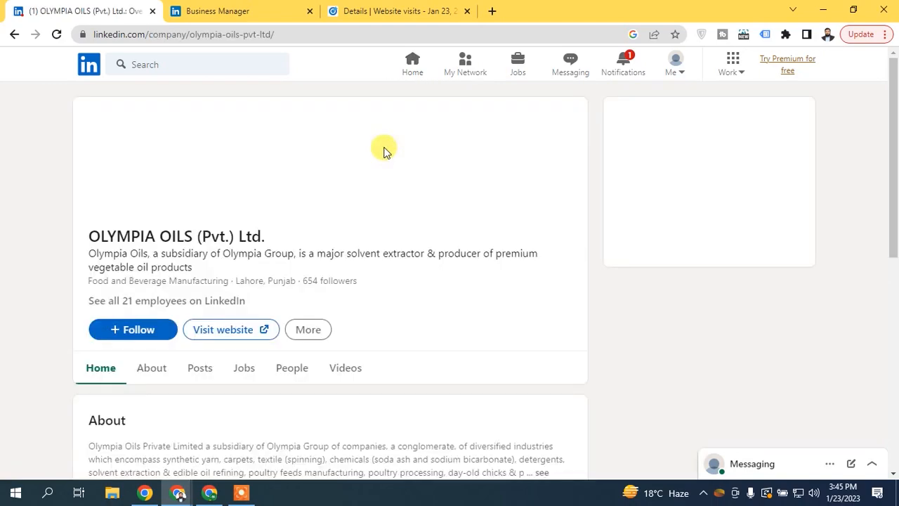
mouse_move(891, 129)
mouse_down()
mouse_move(889, 345)
mouse_move(889, 127)
mouse_up()
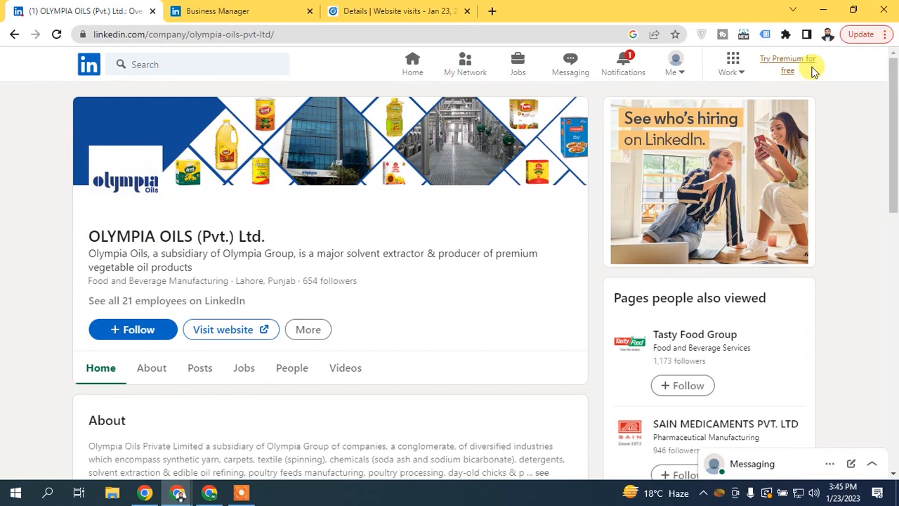
click(413, 63)
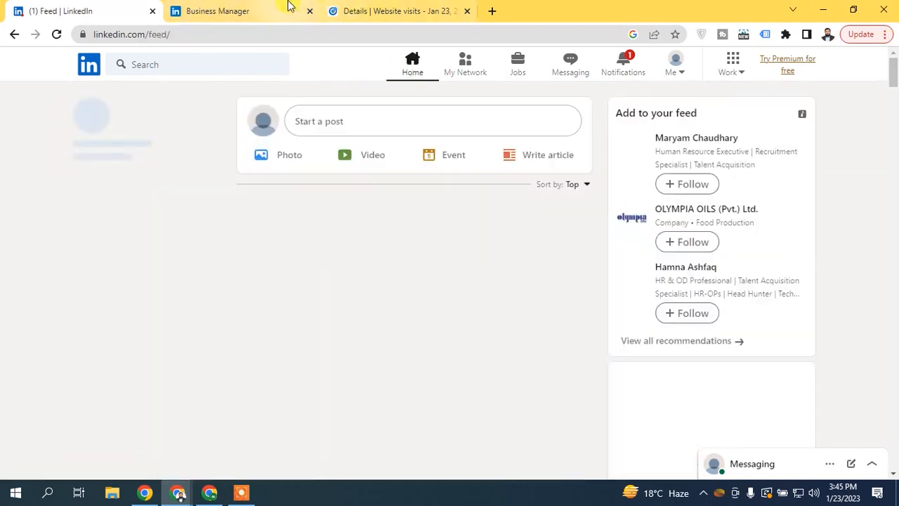
click(290, 5)
click(384, 8)
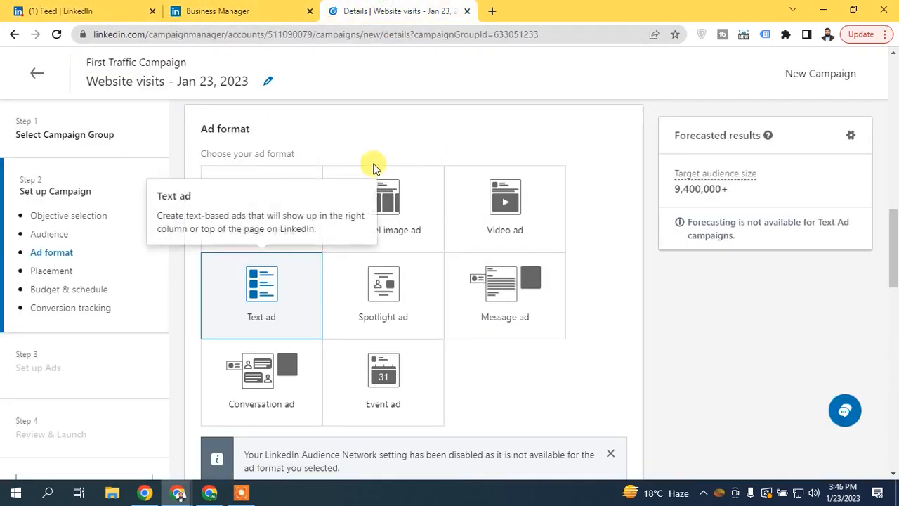
- Try Spotlight and Message ad formats, settle on Conversation ad, then go to the LinkedIn feed
click(368, 314)
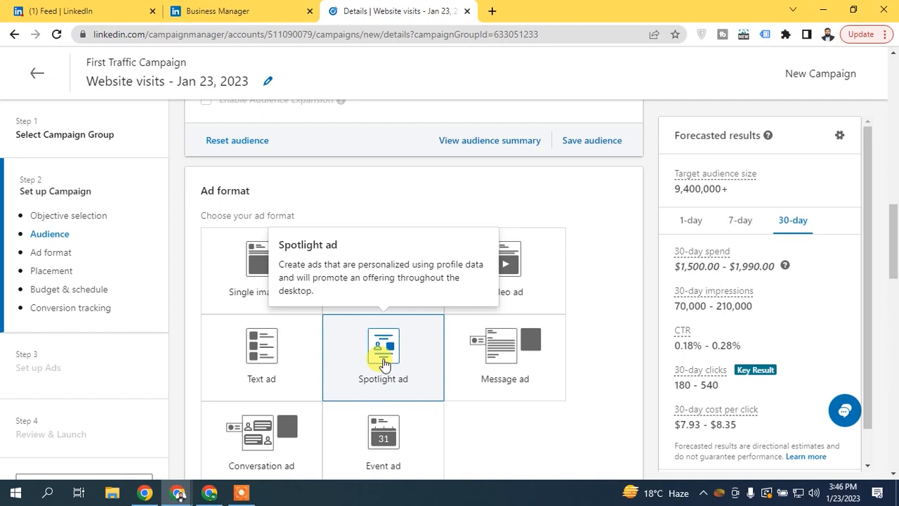
click(118, 11)
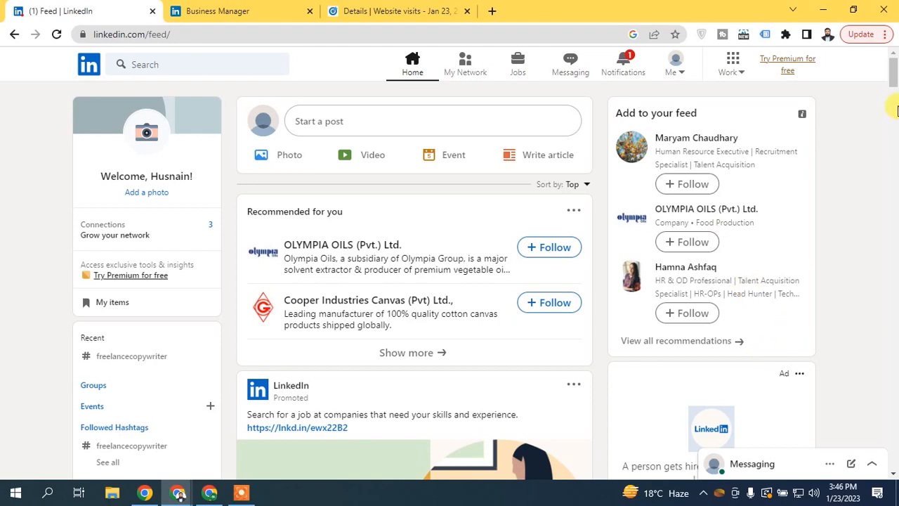
scroll(894, 85, down, 4)
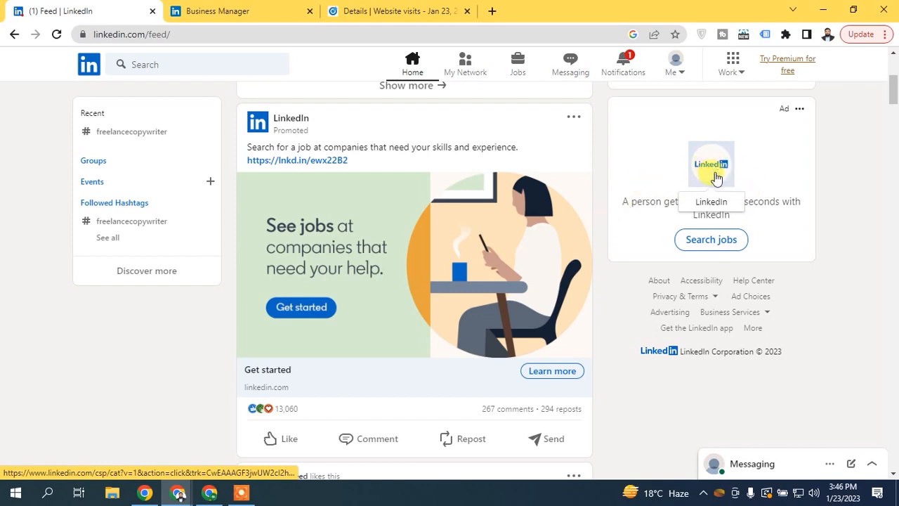
click(295, 10)
click(421, 11)
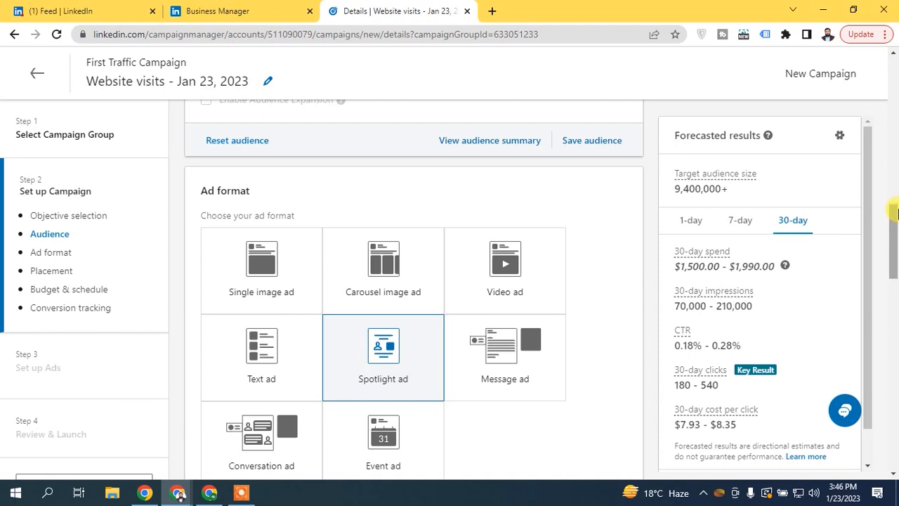
scroll(896, 259, down, 1)
click(517, 242)
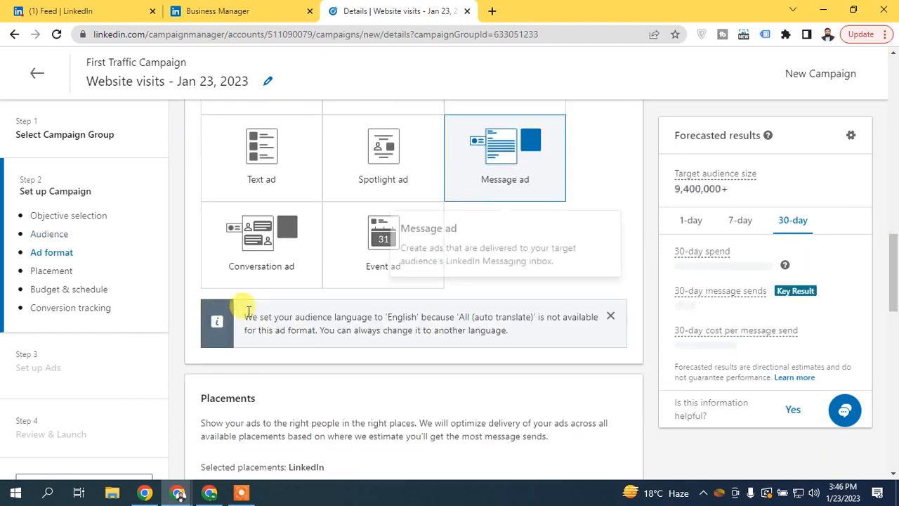
click(276, 248)
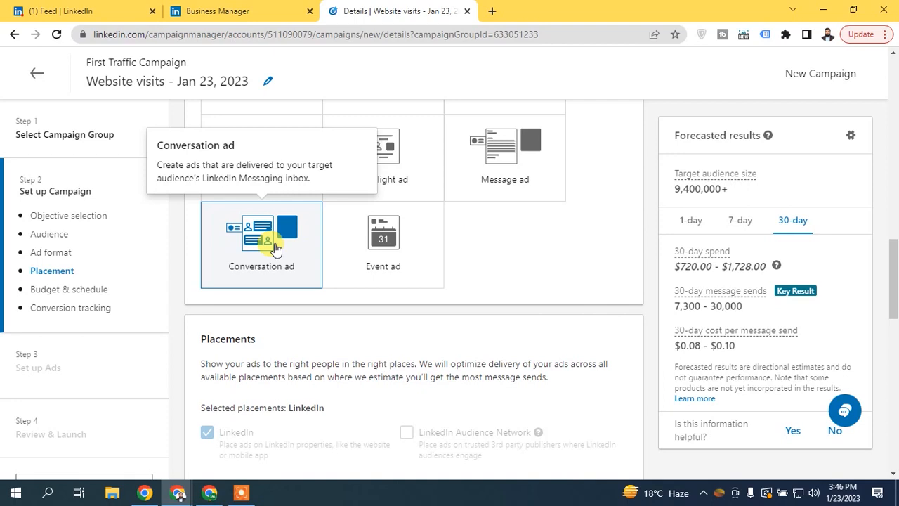
click(61, 10)
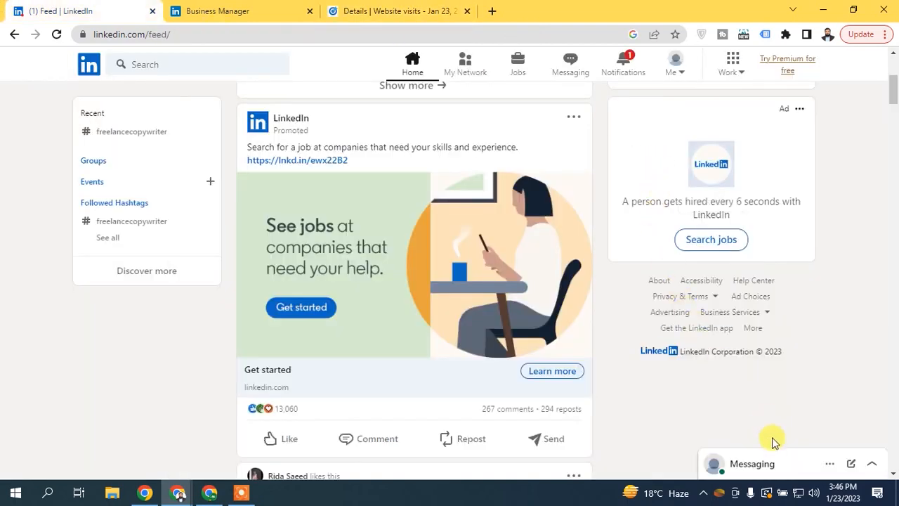
- Read the LinkedIn Offer message in Messaging, close it, and return to the Website visits campaign
click(775, 461)
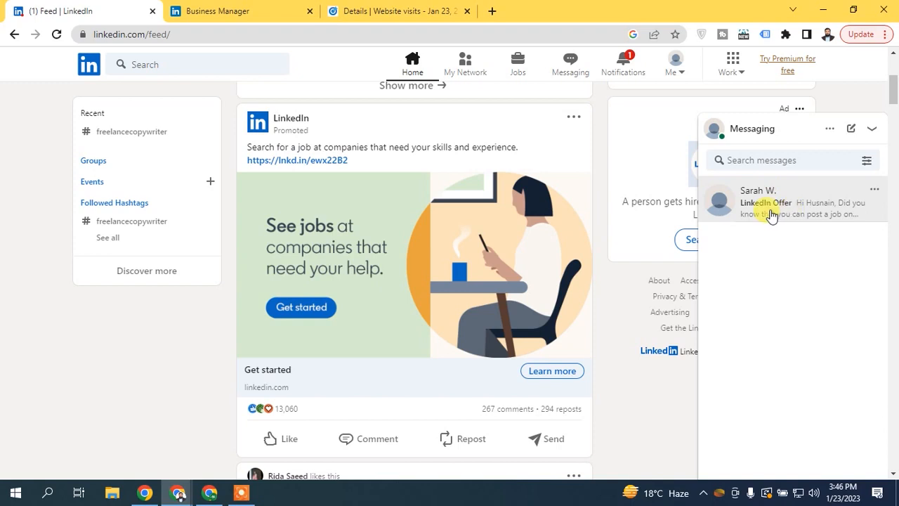
click(746, 213)
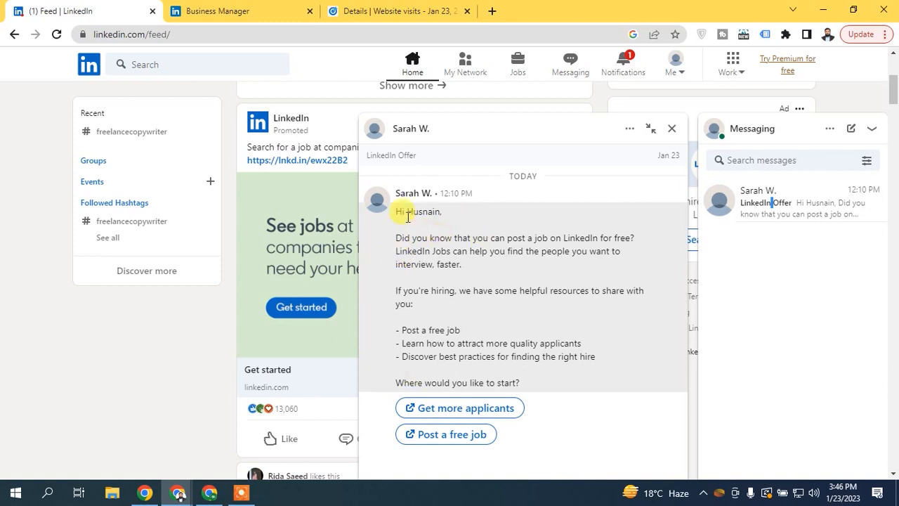
drag(399, 235, 614, 363)
click(614, 363)
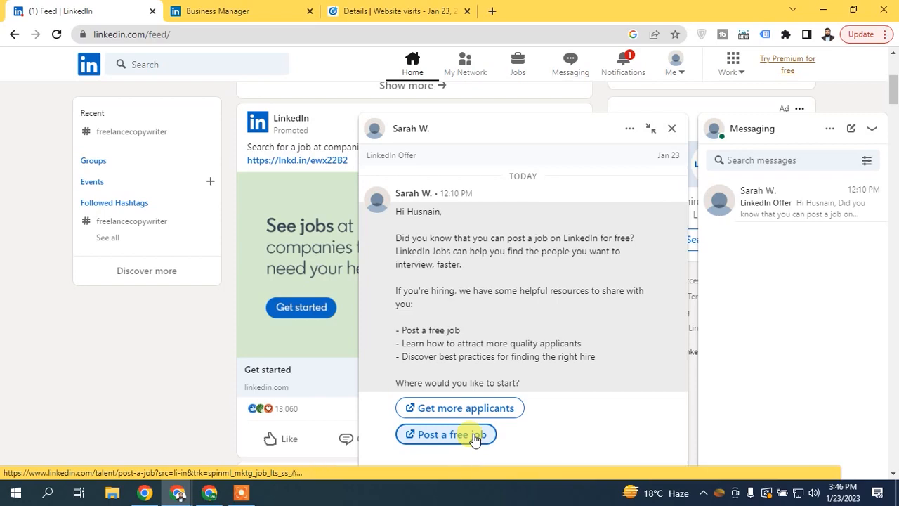
click(672, 130)
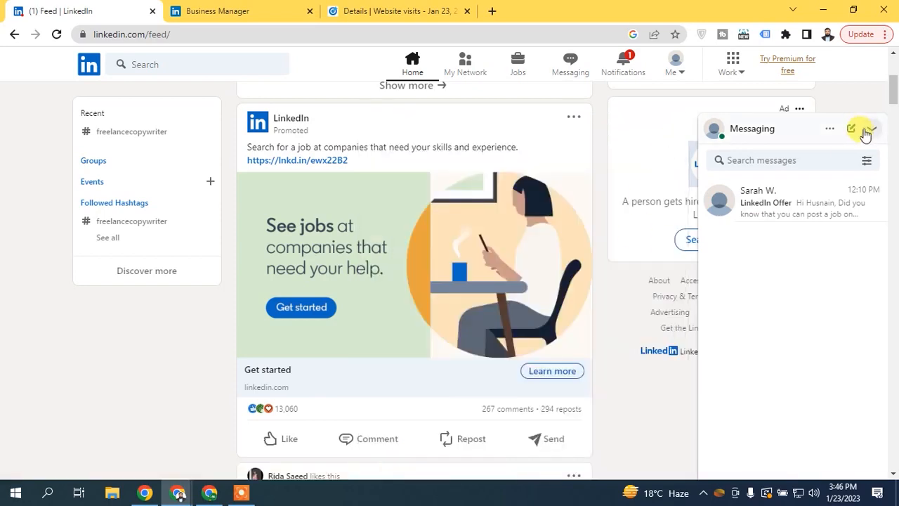
click(796, 131)
click(396, 12)
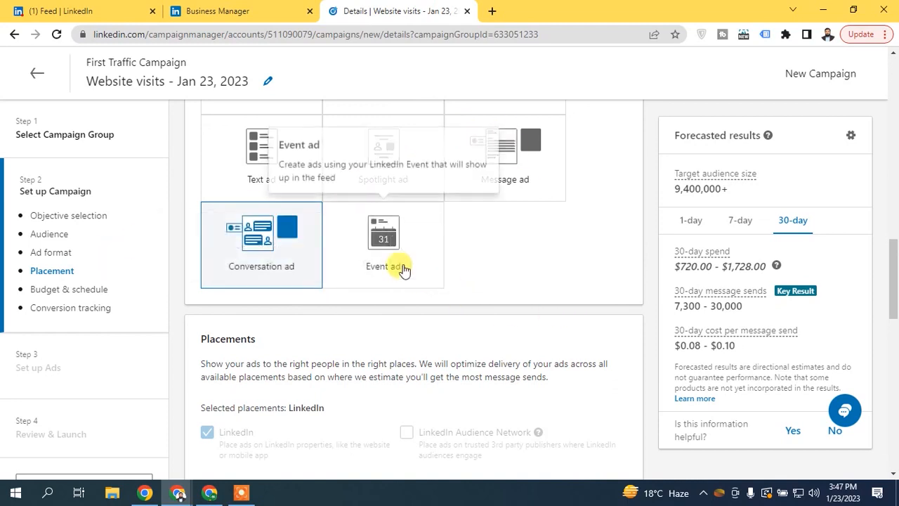
- Replace Event ad with Single image ad, closing the IDM warning and its download page
click(402, 268)
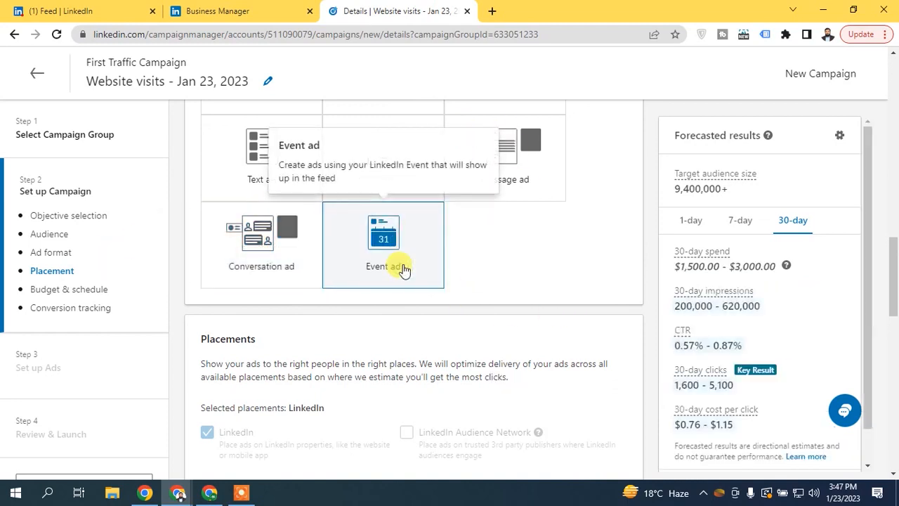
scroll(404, 270, up, 1)
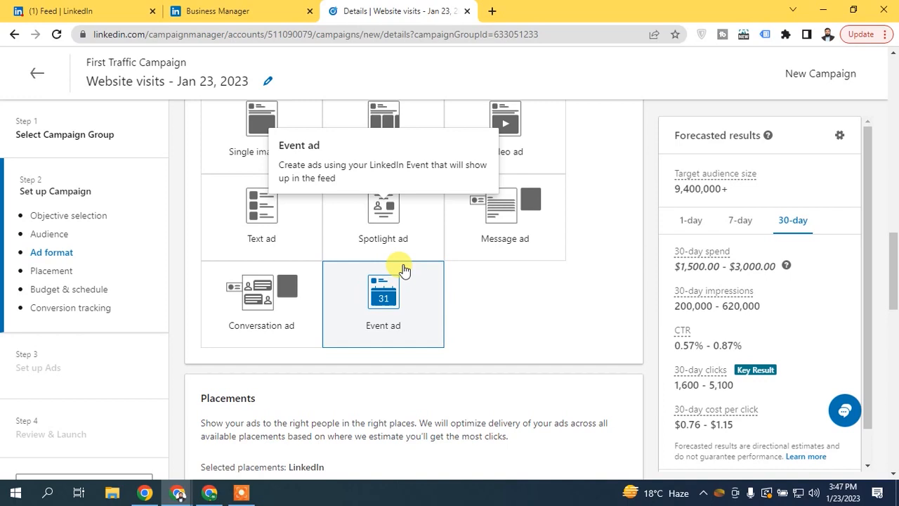
drag(895, 266, 898, 261)
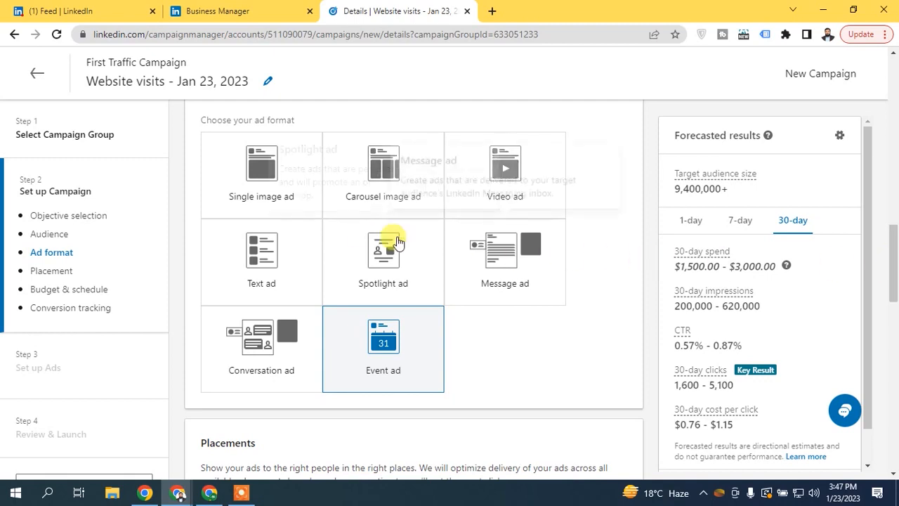
click(239, 195)
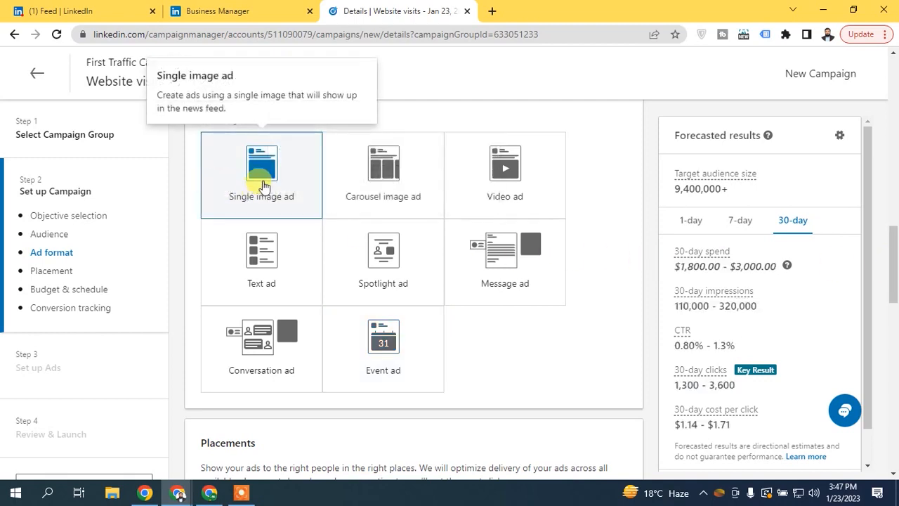
scroll(281, 184, down, 1)
scroll(381, 177, up, 1)
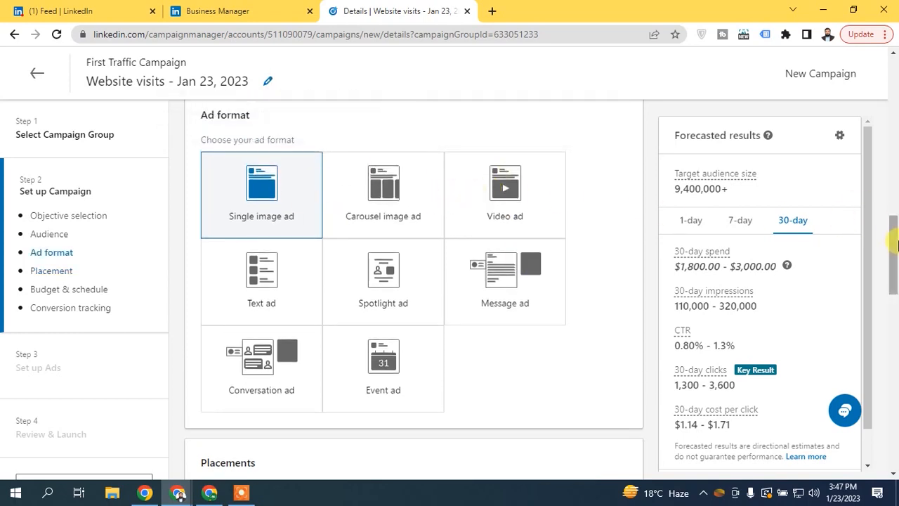
scroll(622, 257, down, 1)
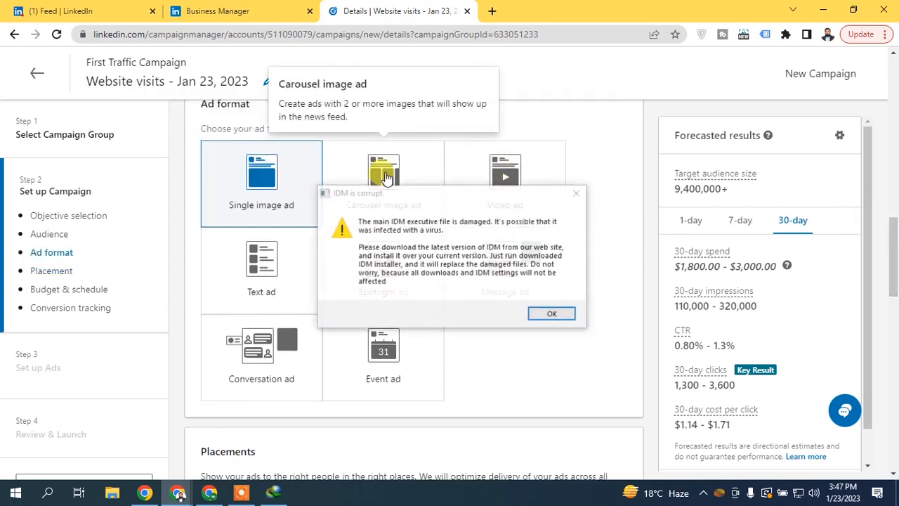
click(577, 194)
click(624, 12)
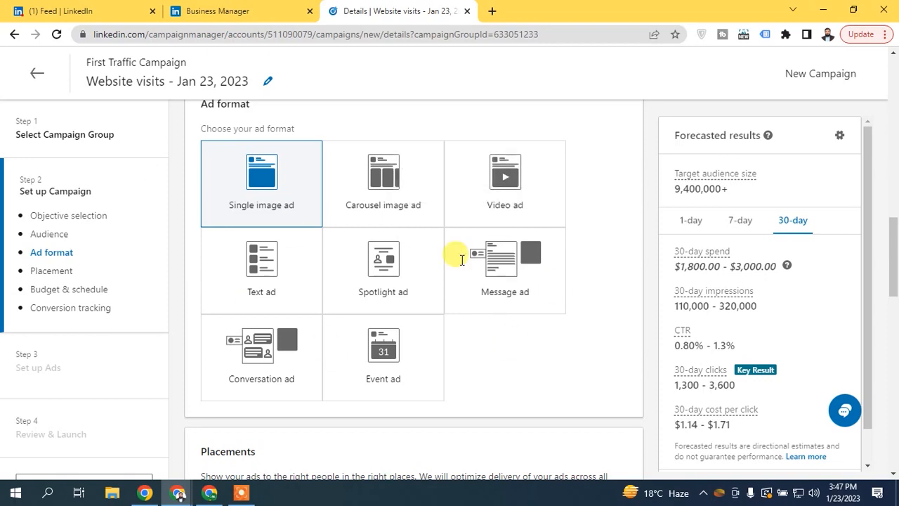
- Uncheck LinkedIn Audience Network placement, dismiss the missed-clicks warning, and scroll to Budget & schedule
drag(893, 224, 893, 303)
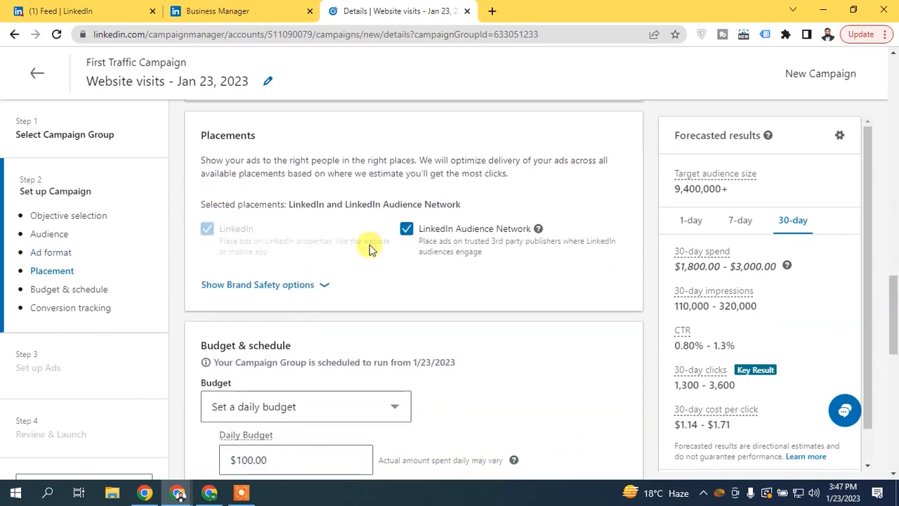
mouse_move(895, 309)
mouse_down()
mouse_move(895, 240)
mouse_move(888, 318)
mouse_up()
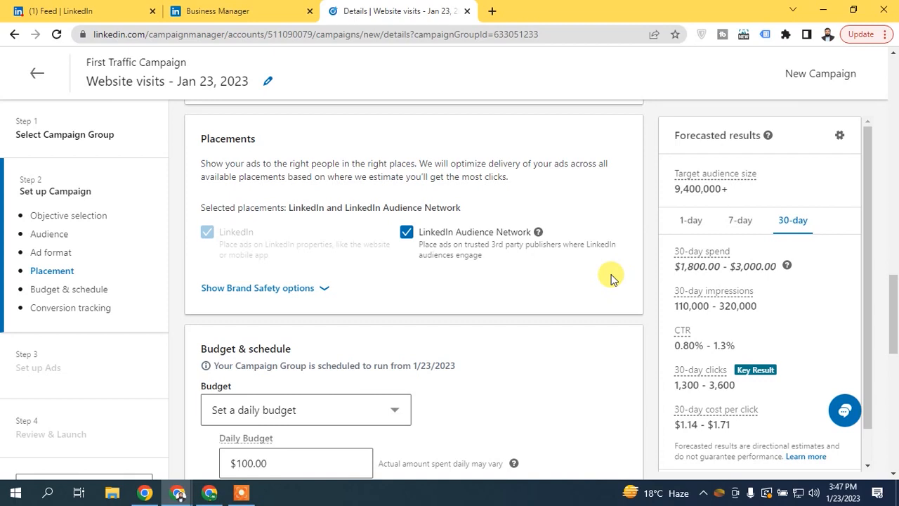
click(407, 232)
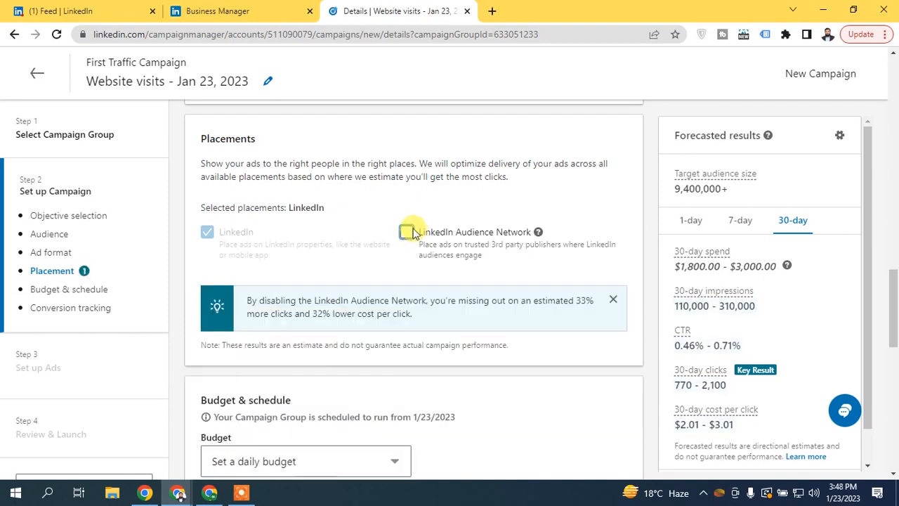
click(614, 300)
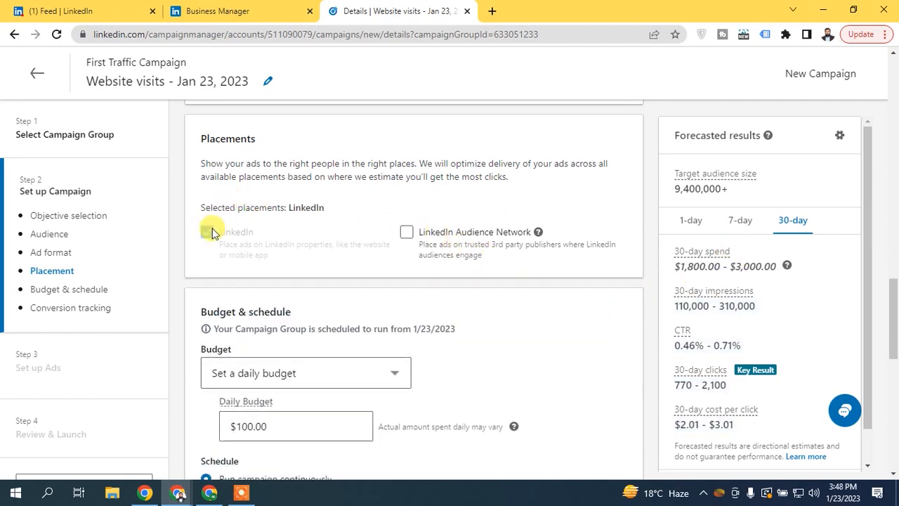
drag(893, 298, 894, 347)
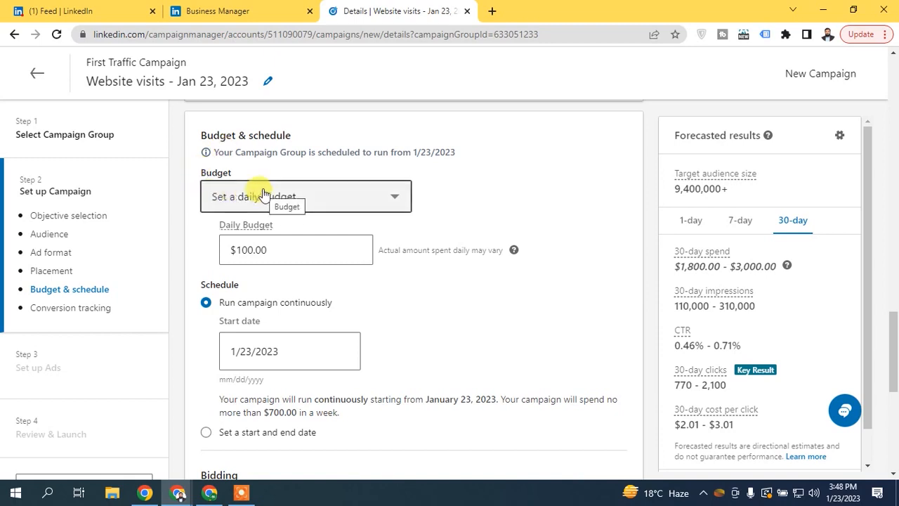
- Try the budget type options, then return to a $10.00 daily budget
click(334, 199)
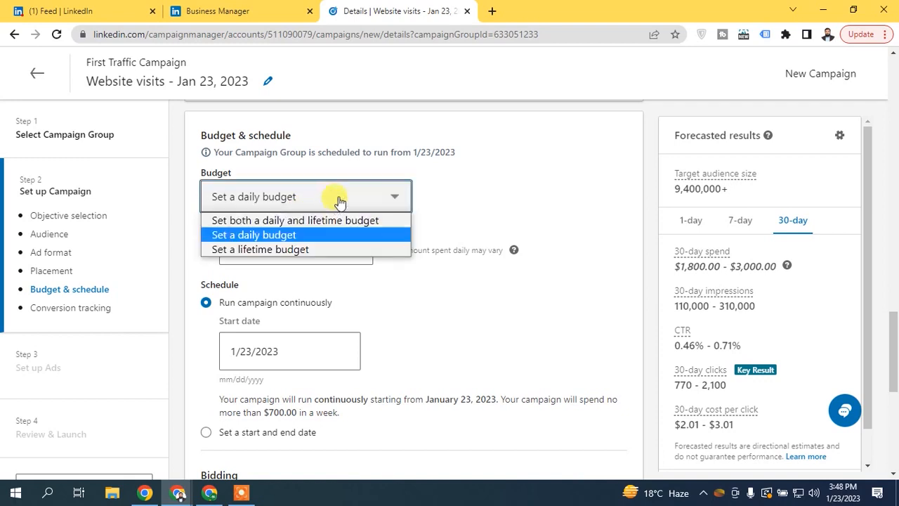
click(313, 222)
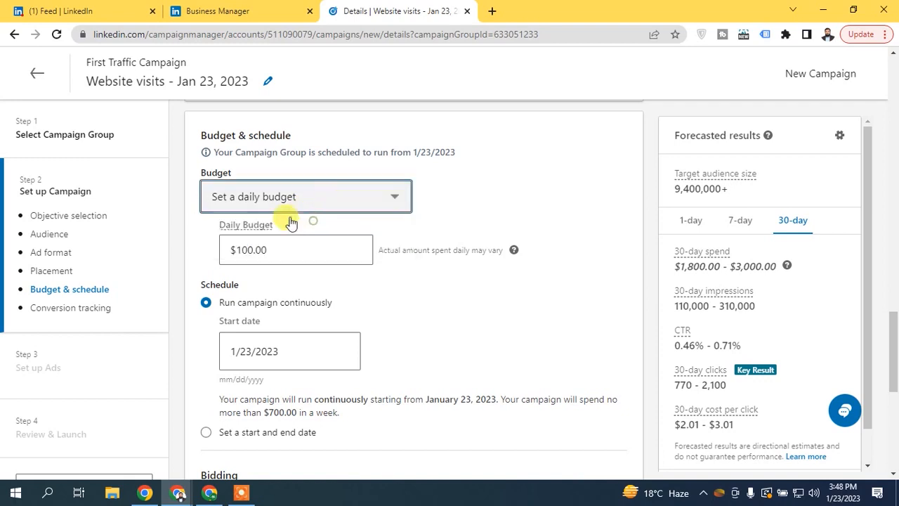
click(302, 199)
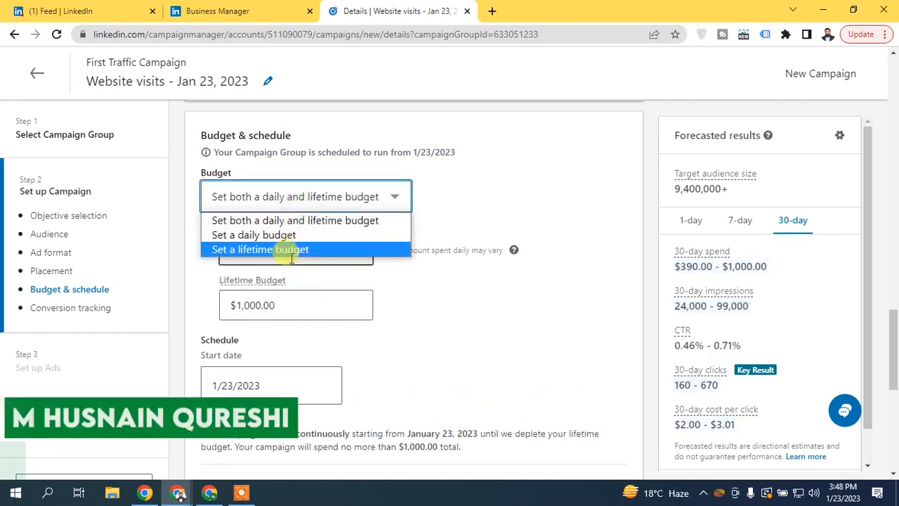
click(284, 222)
click(277, 204)
click(279, 252)
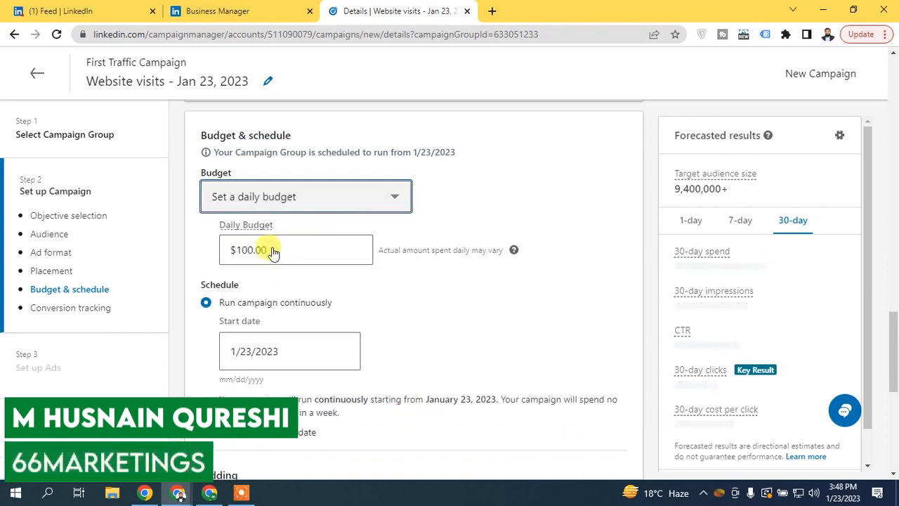
click(299, 196)
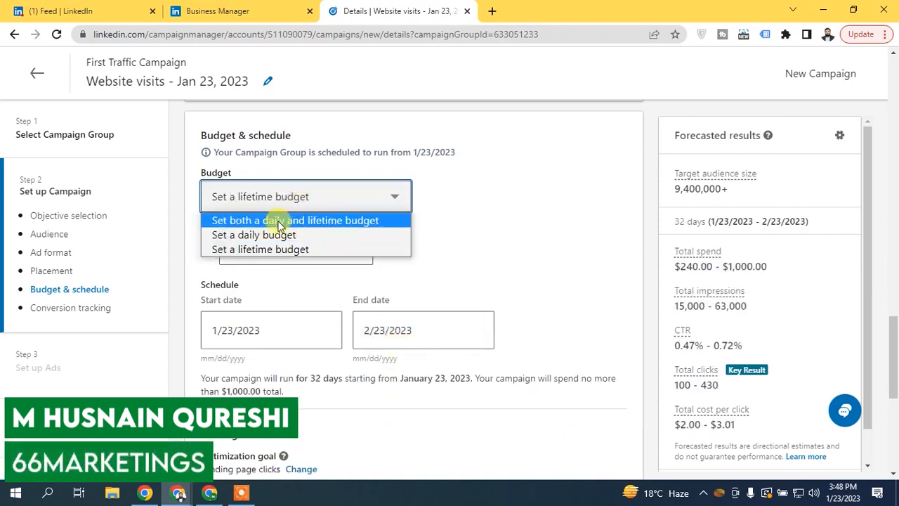
click(275, 235)
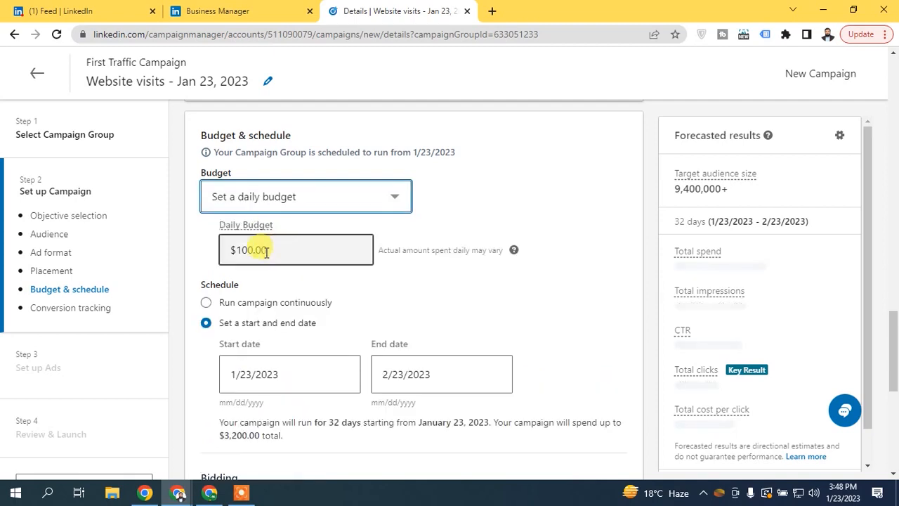
double_click(267, 251)
text(10)
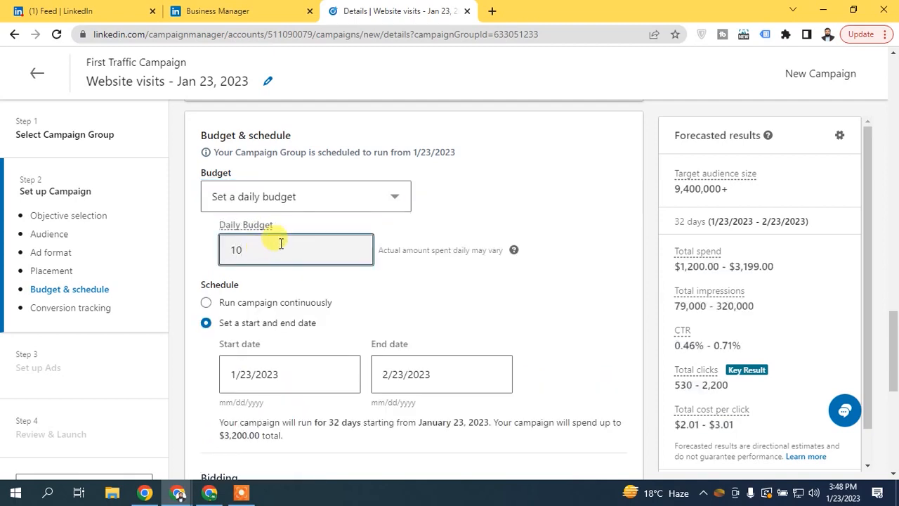
click(474, 244)
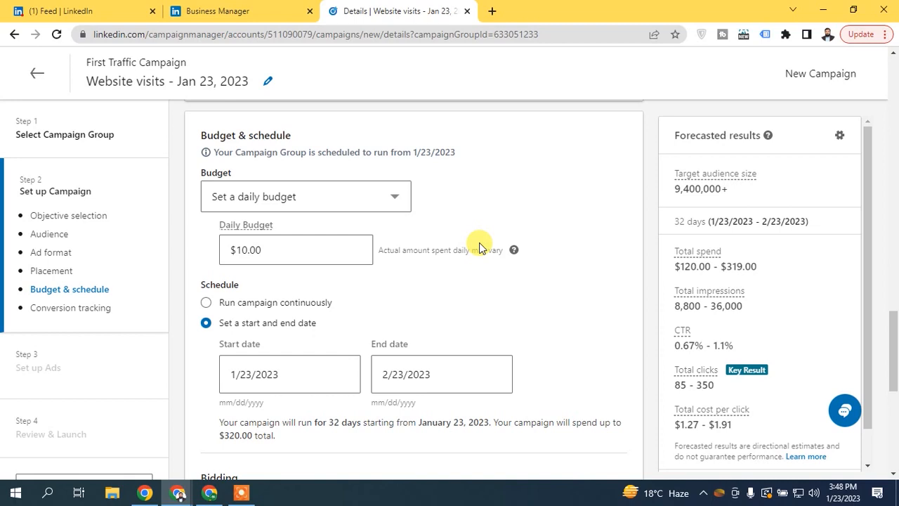
- Enter a $200.00 lifetime budget and switch the budget type to lifetime budget only
click(330, 206)
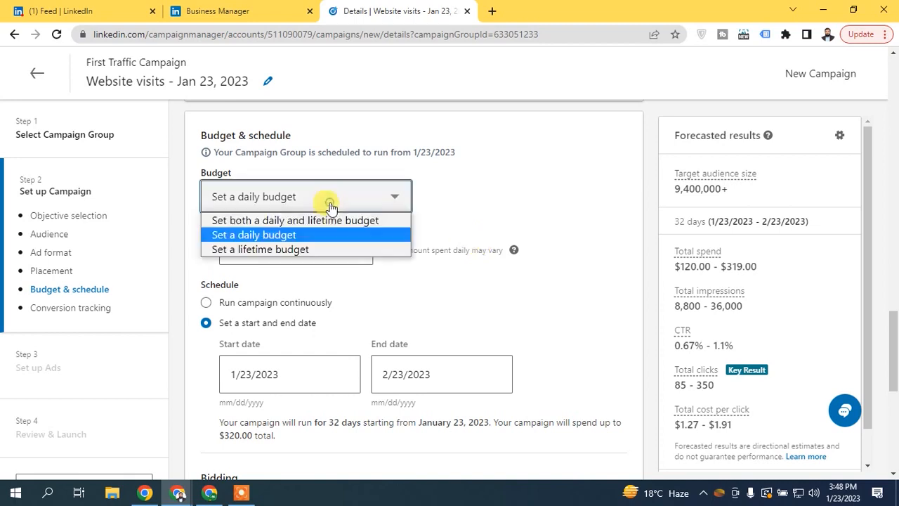
click(276, 219)
double_click(251, 302)
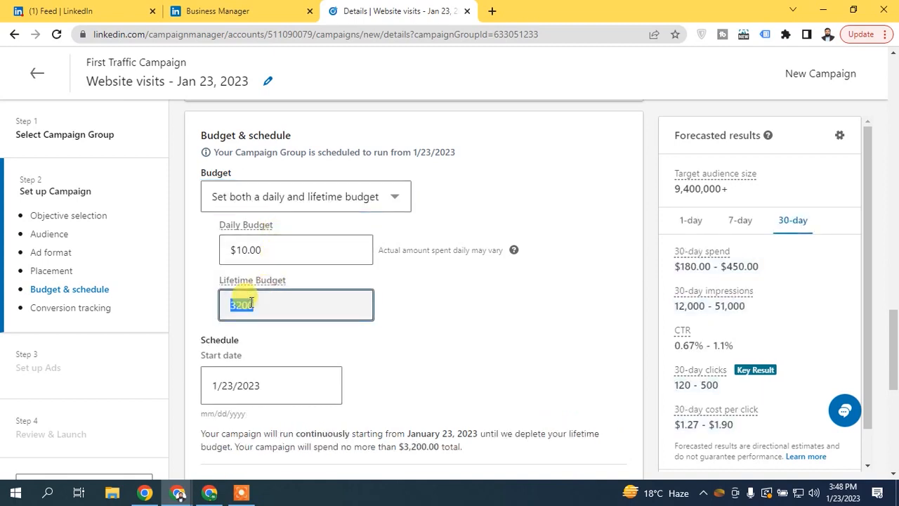
text(20)
click(191, 257)
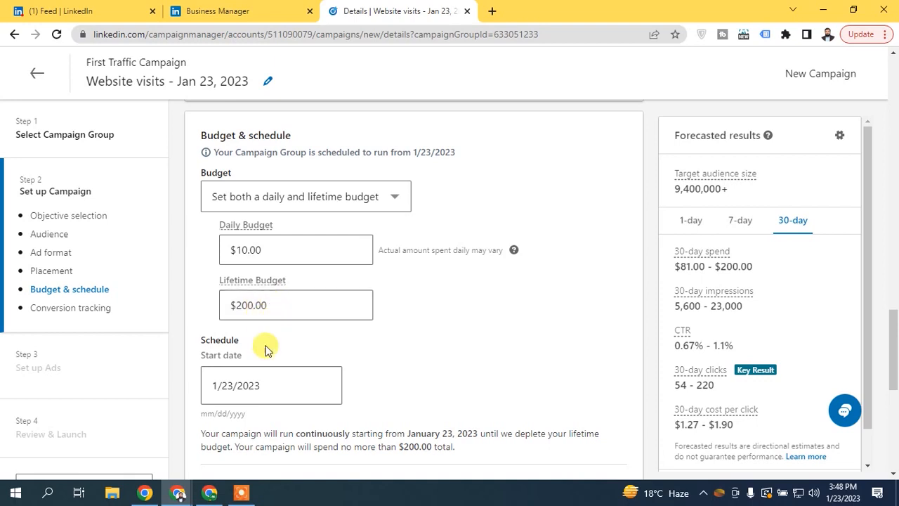
scroll(871, 295, down, 1)
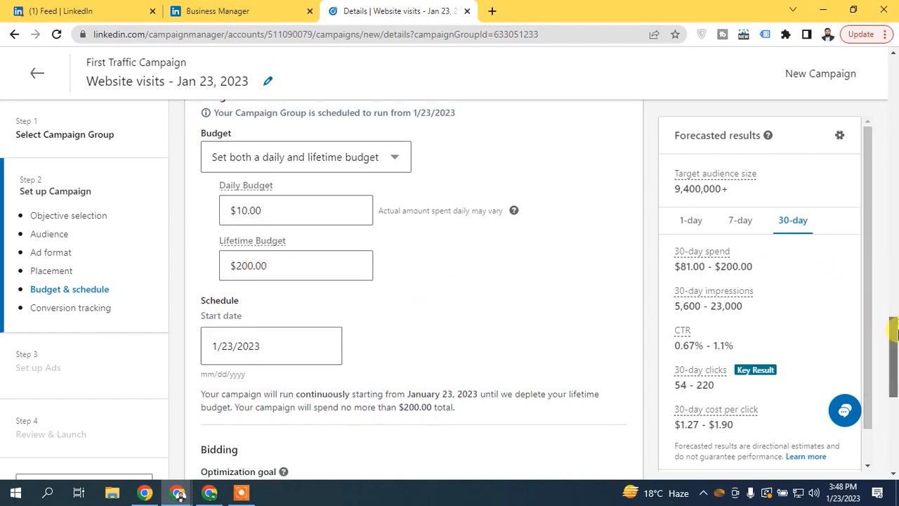
click(289, 150)
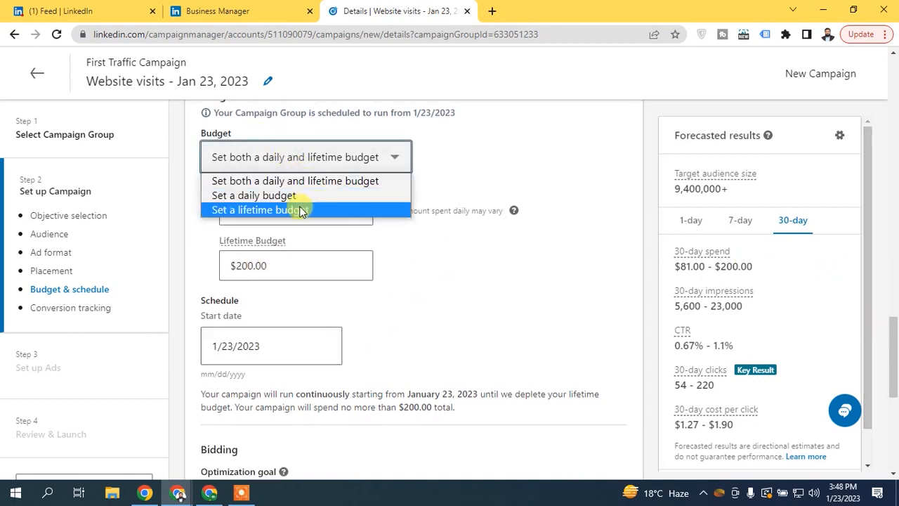
click(309, 209)
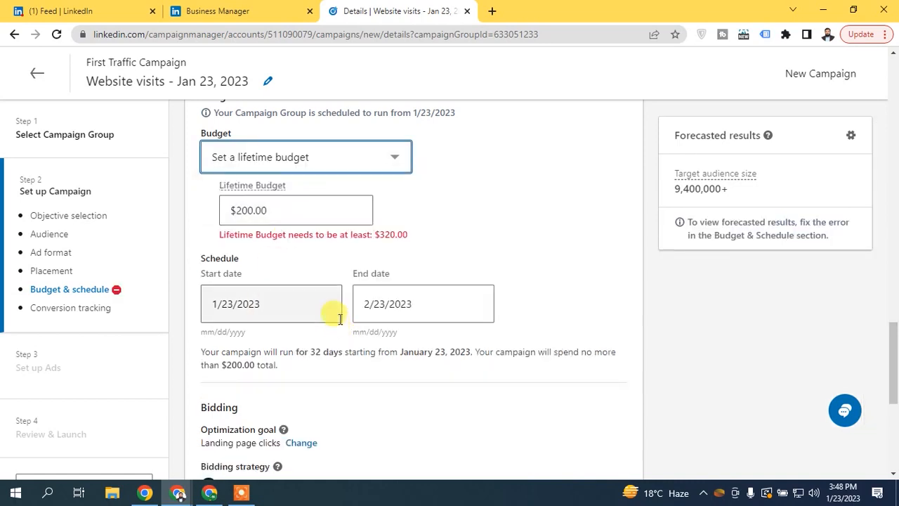
double_click(291, 211)
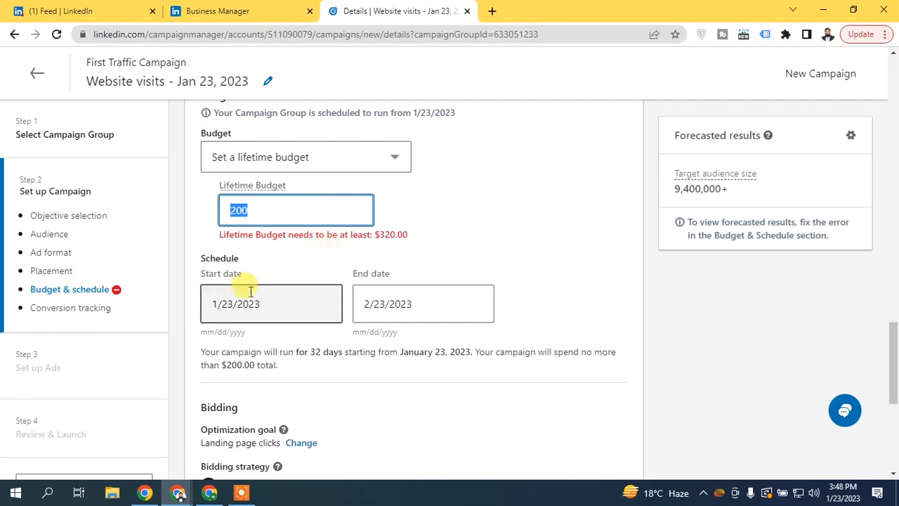
- Set the campaign end date to February 1, 2023
click(420, 311)
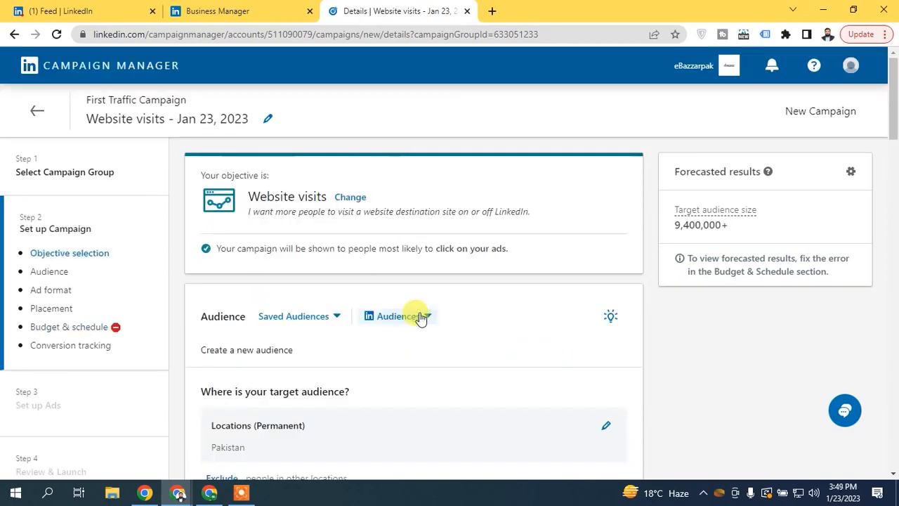
drag(893, 144, 896, 179)
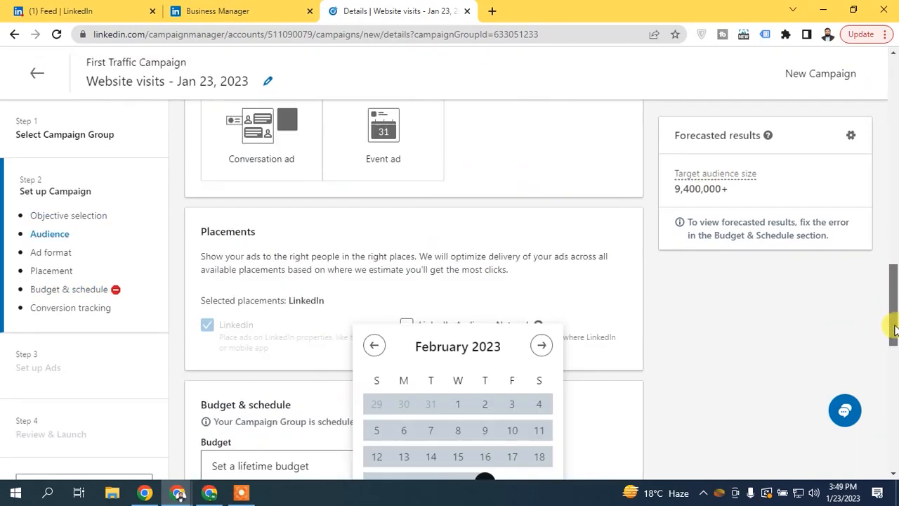
scroll(513, 292, down, 4)
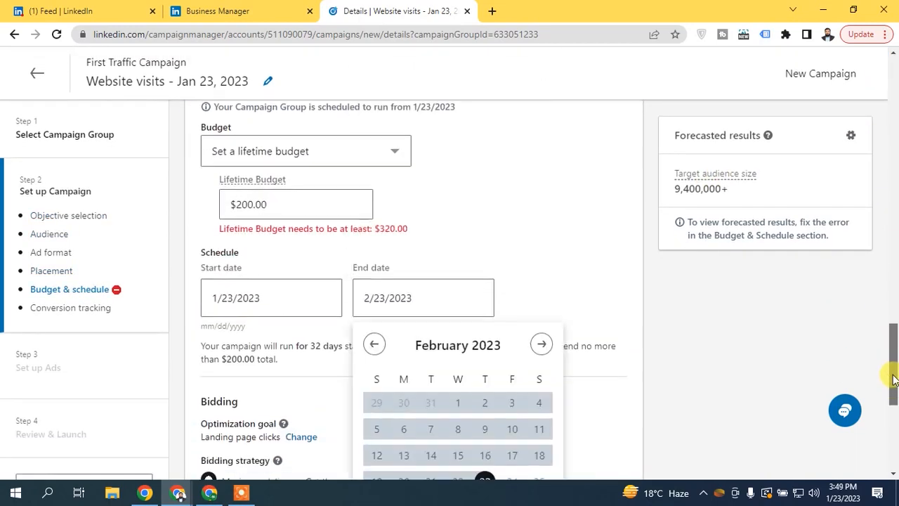
click(387, 292)
click(368, 305)
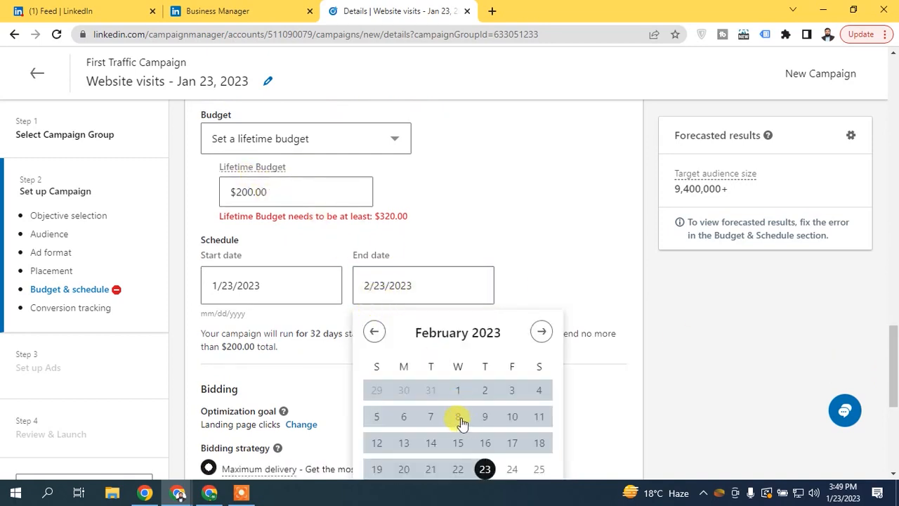
click(374, 331)
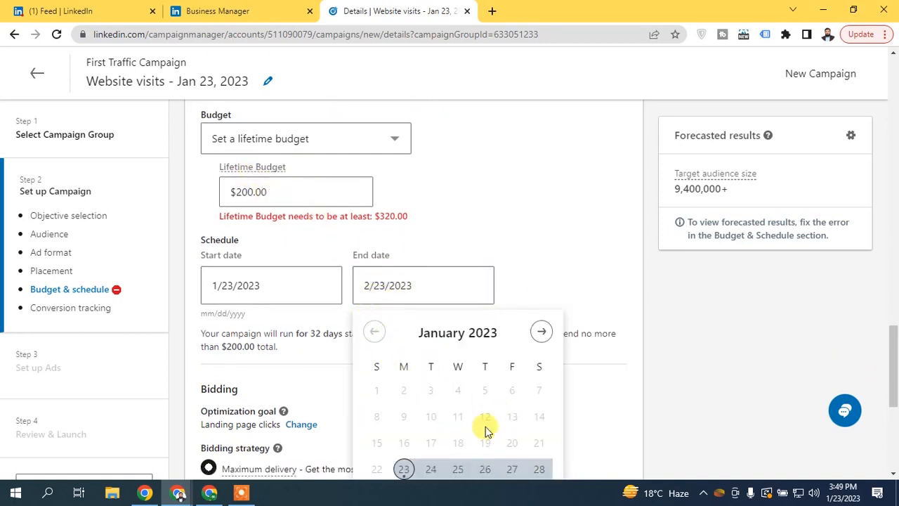
click(539, 333)
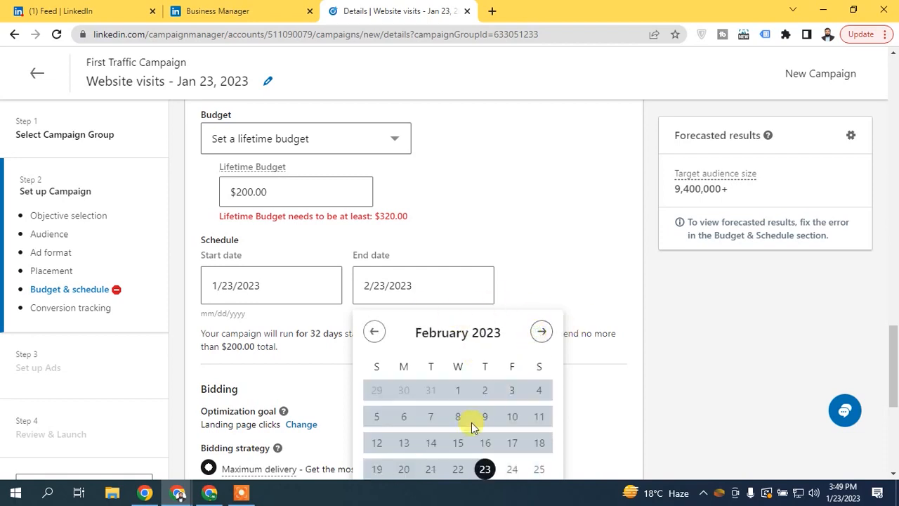
click(460, 391)
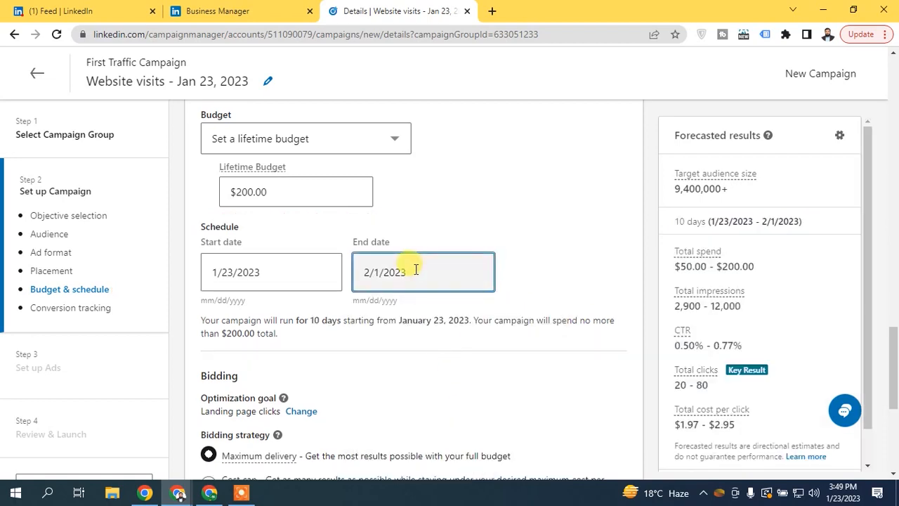
- Recheck the end date and confirm the $200.00 lifetime budget amount
click(262, 190)
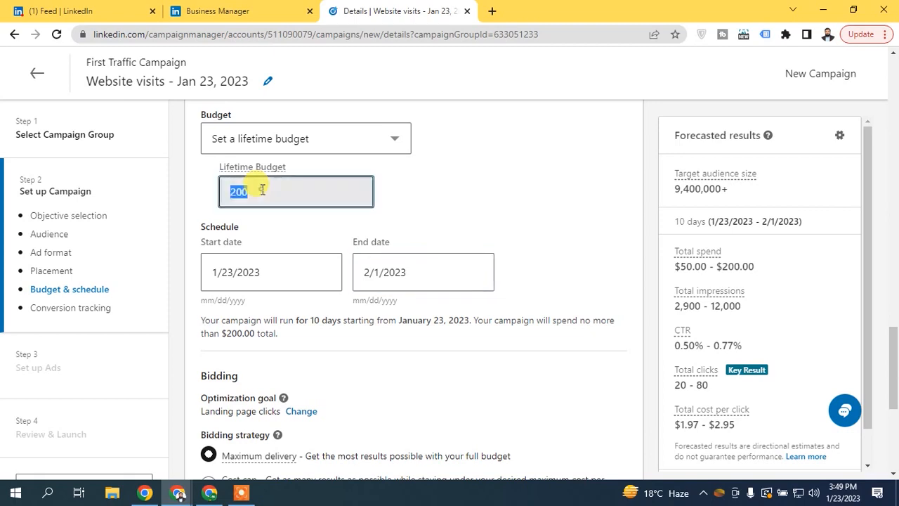
click(384, 274)
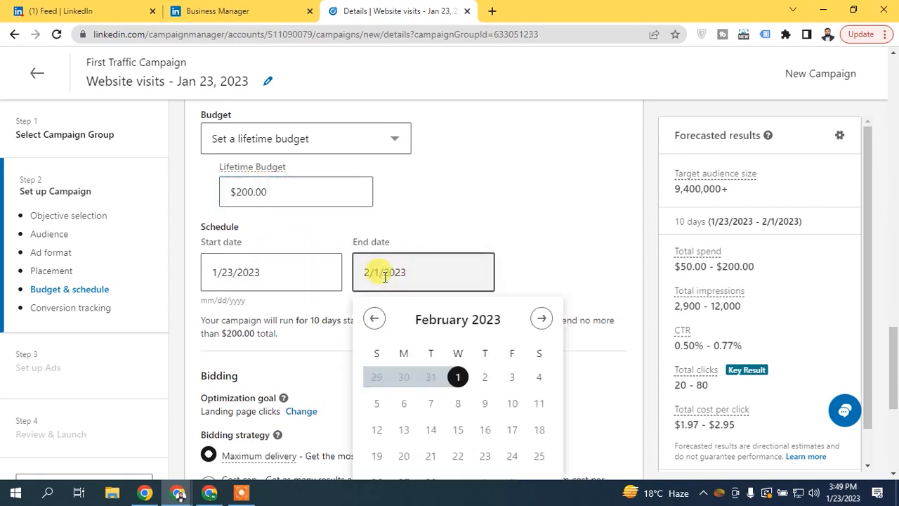
double_click(255, 193)
click(371, 194)
click(404, 201)
drag(895, 335, 894, 330)
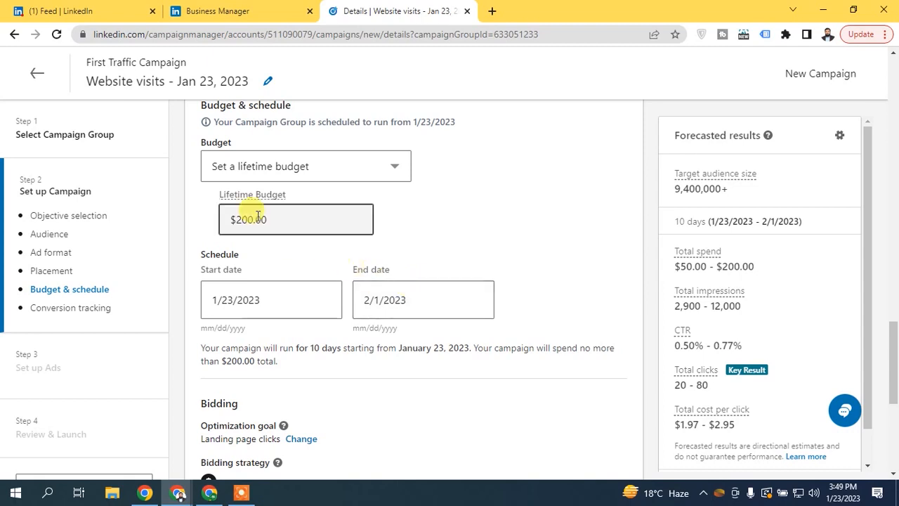
- Switch back to a daily budget of $10.00
click(249, 175)
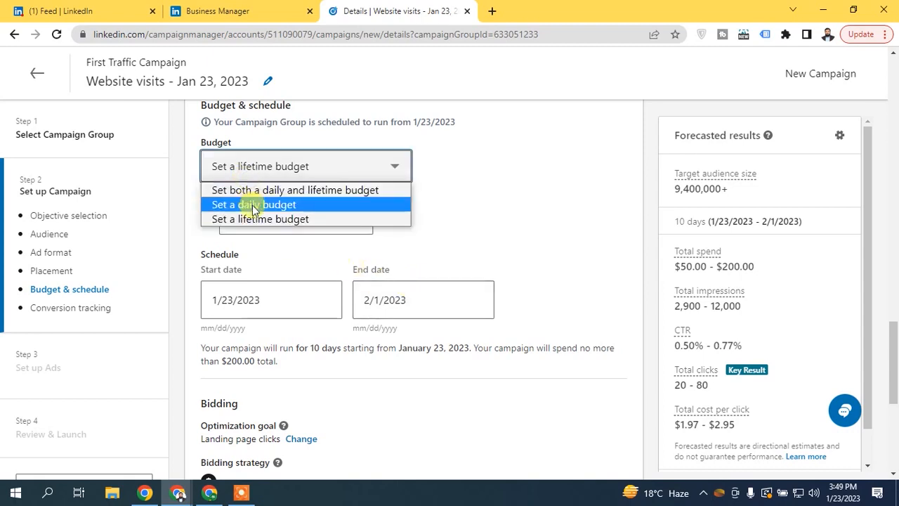
click(252, 206)
click(300, 223)
double_click(306, 229)
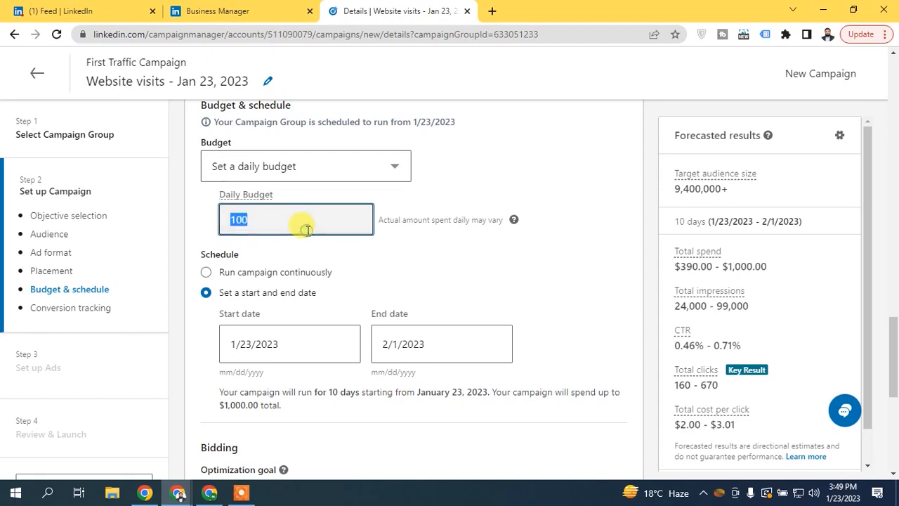
text(10)
click(412, 241)
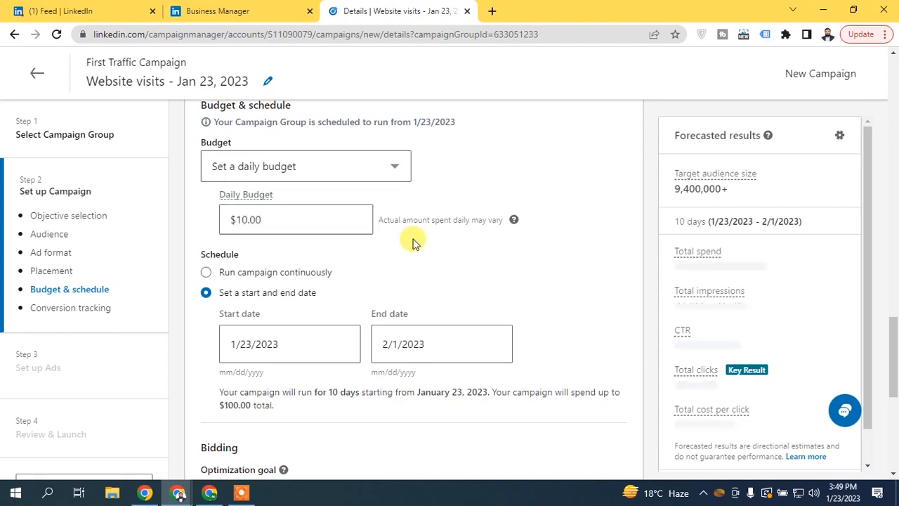
- Read the help explaining why actual daily spend may differ from $10.00
click(513, 222)
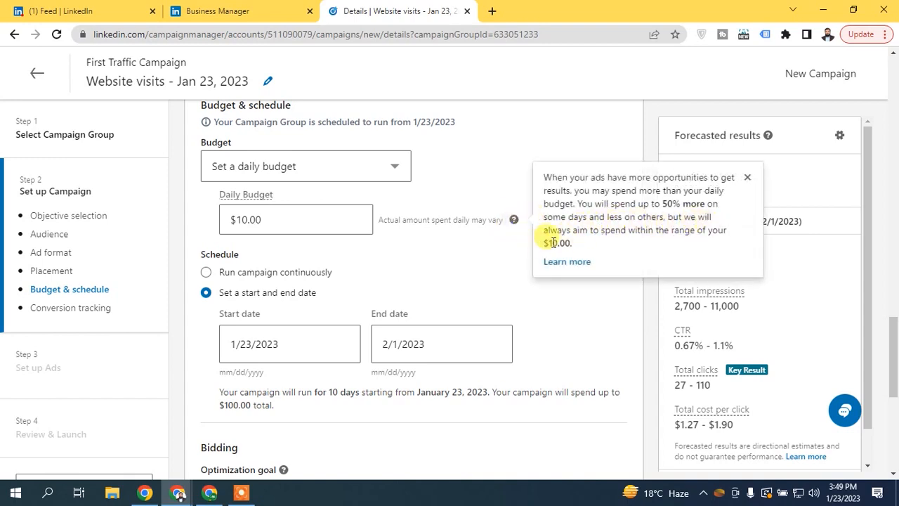
drag(539, 243, 574, 244)
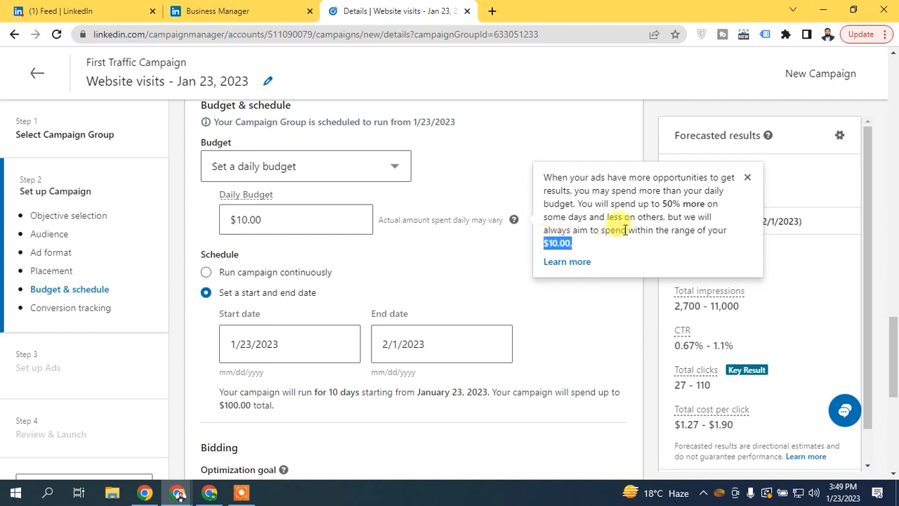
click(422, 215)
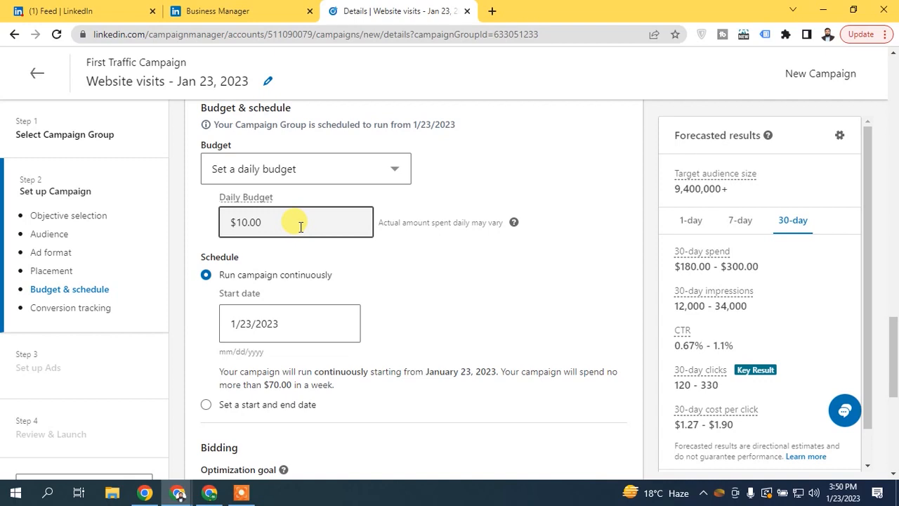
click(299, 225)
text(9)
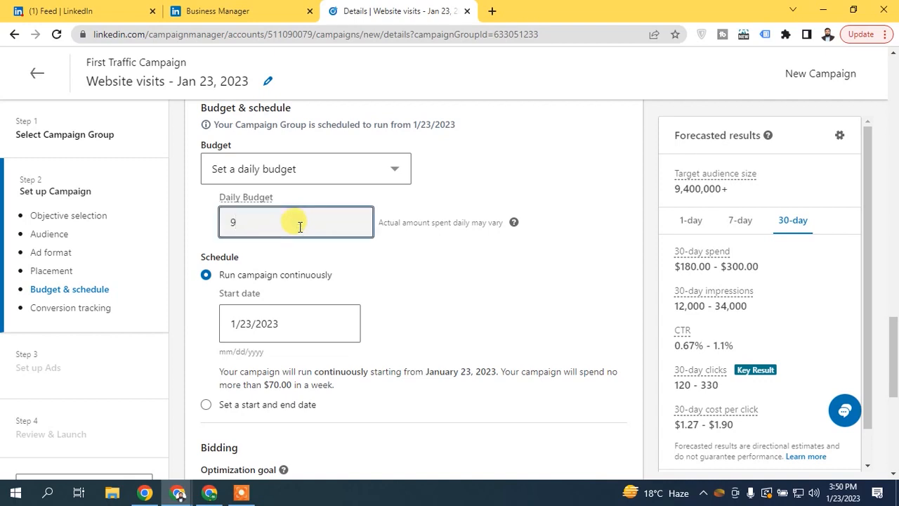
click(469, 241)
drag(272, 245, 394, 248)
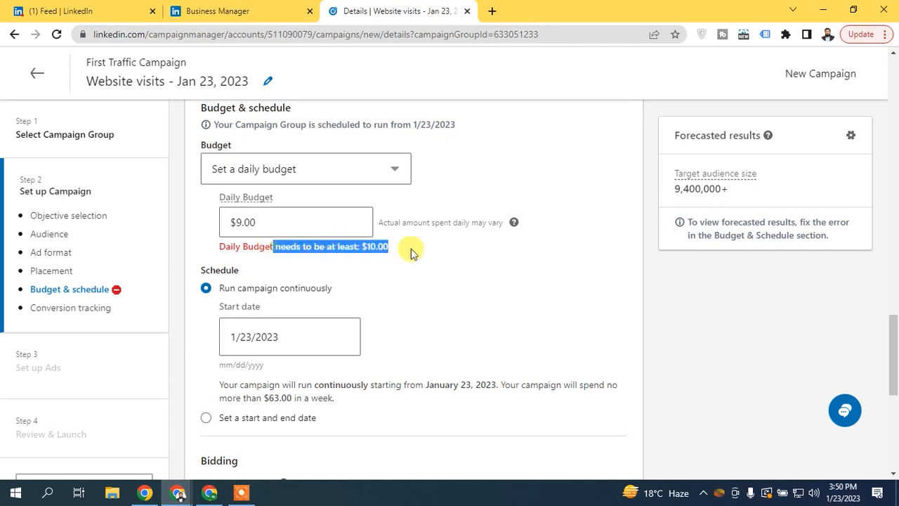
click(297, 225)
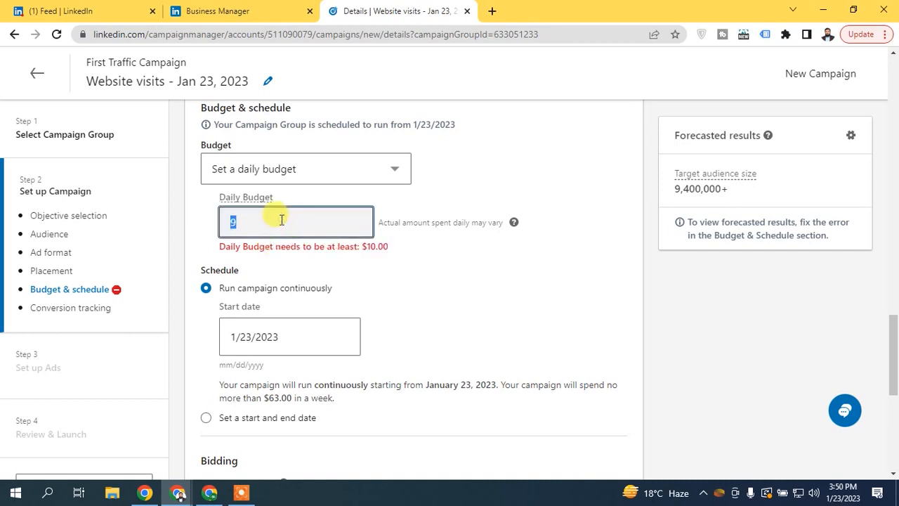
text(10)
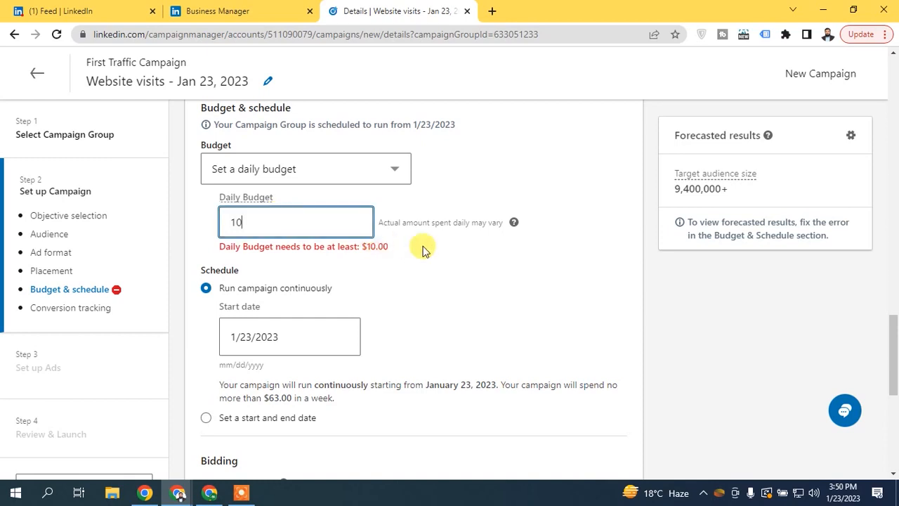
click(422, 248)
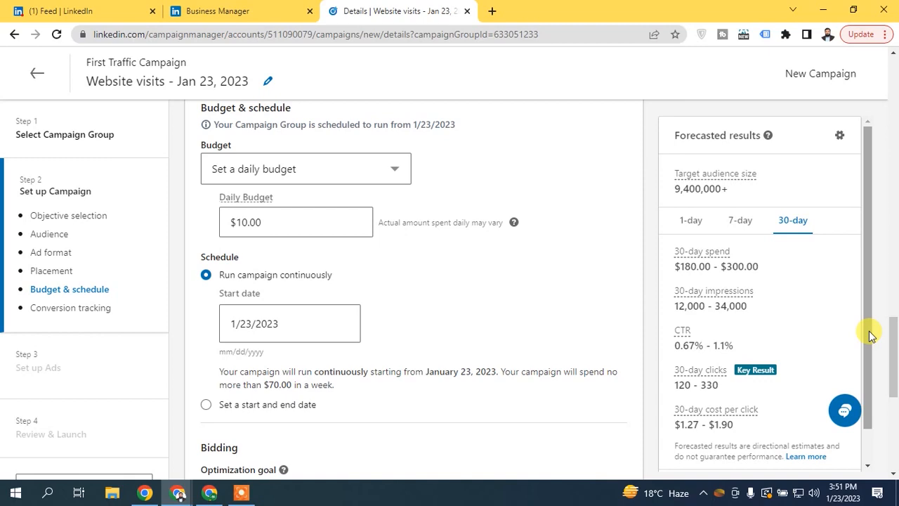
- In Bidding, keep Landing page clicks (recommended) as the optimization goal
scroll(333, 254, down, 2)
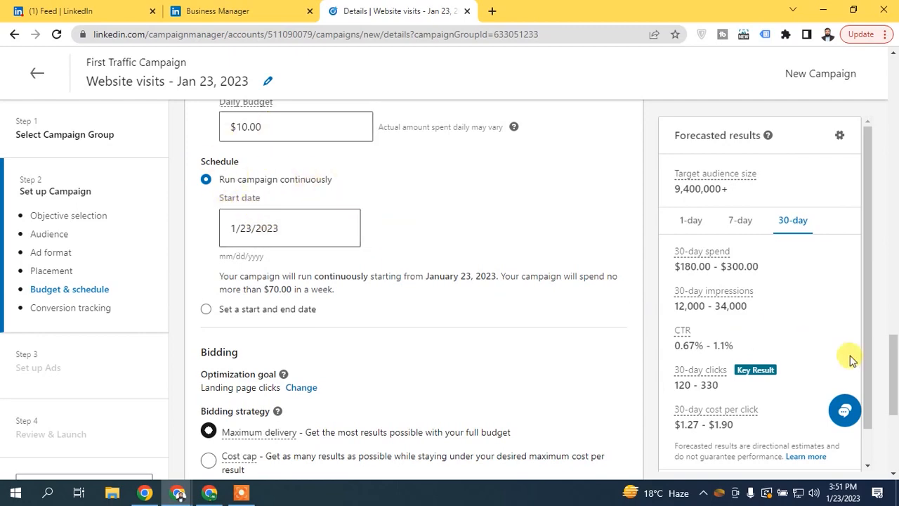
scroll(891, 394, down, 2)
scroll(892, 394, down, 1)
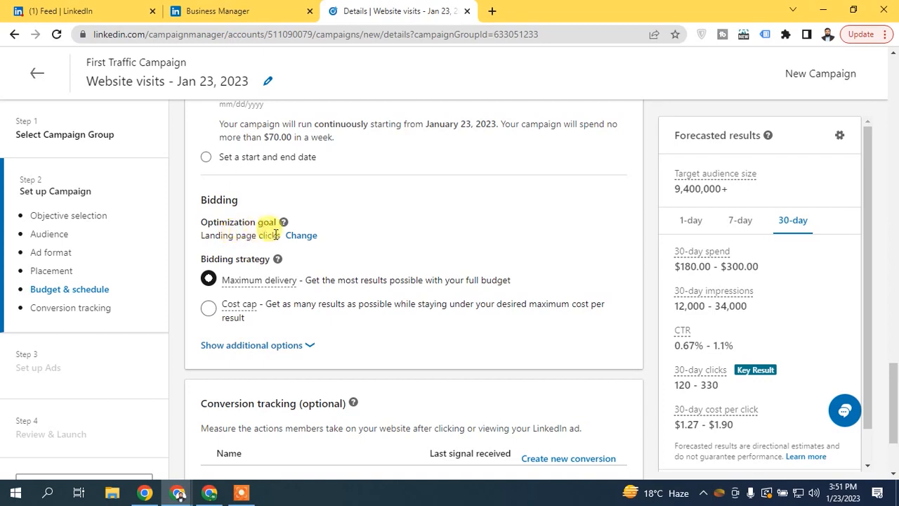
click(306, 235)
click(323, 239)
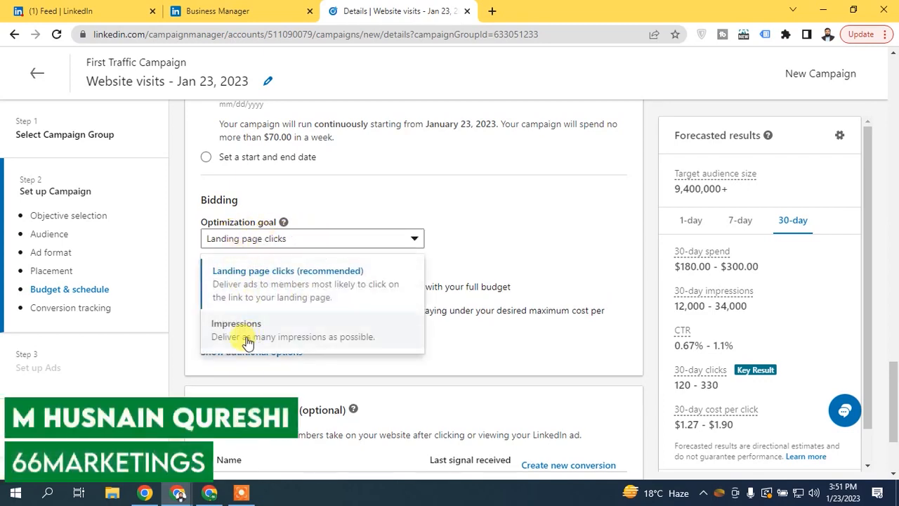
click(284, 291)
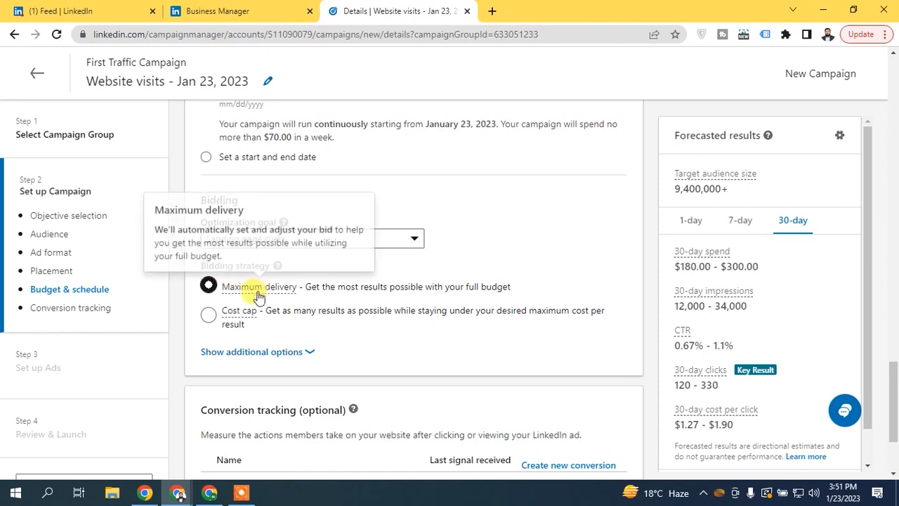
mouse_move(237, 313)
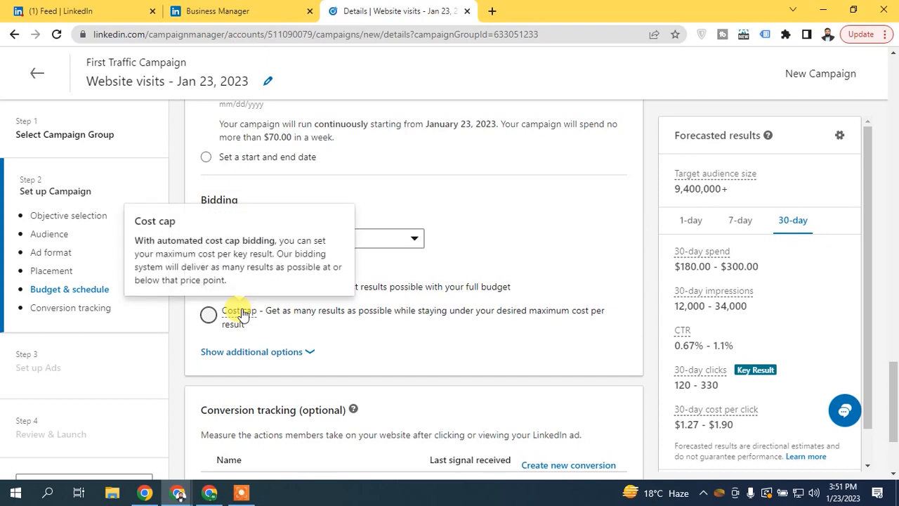
- Try a $1.00 Cost cap bidding strategy, then revert to Maximum delivery
mouse_move(269, 295)
click(208, 314)
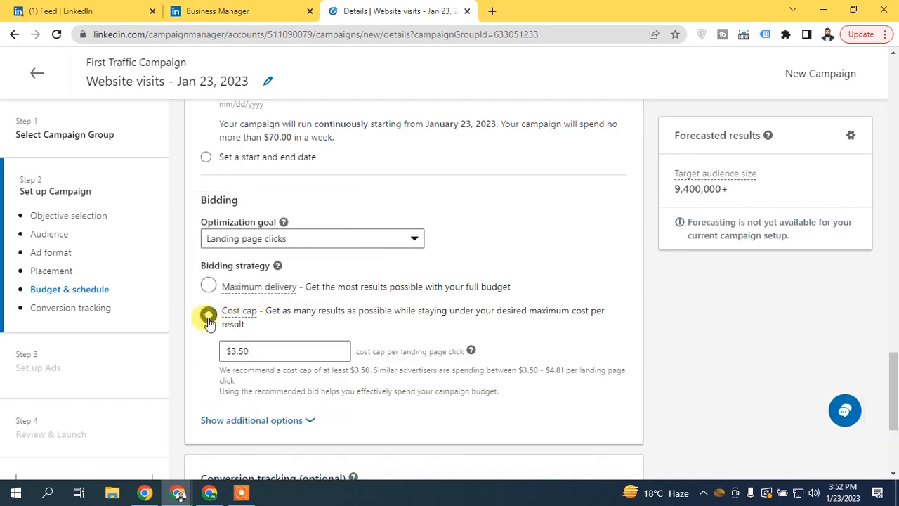
click(253, 350)
double_click(253, 350)
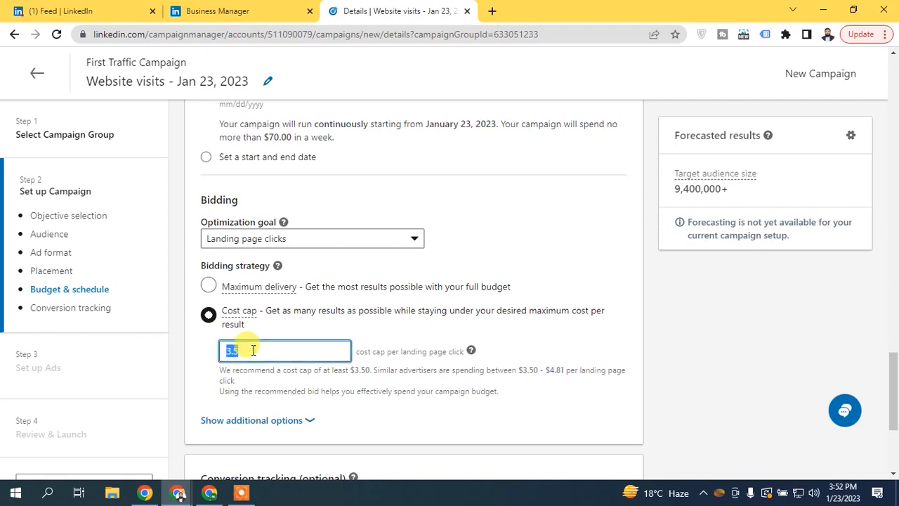
text(1)
click(201, 335)
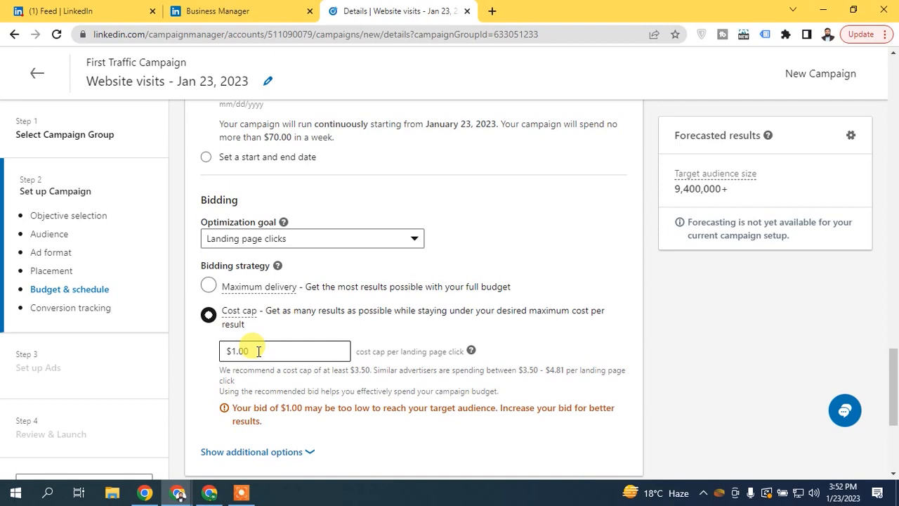
click(210, 285)
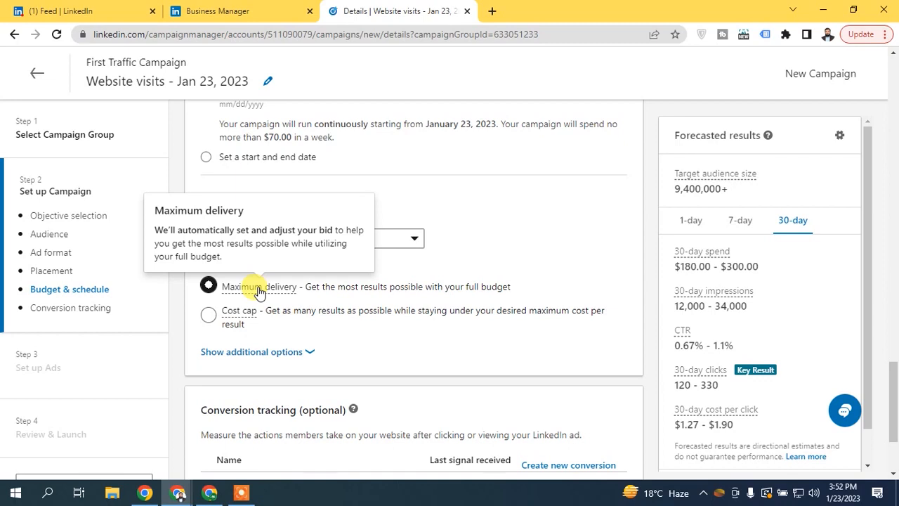
- Choose Manual bidding from the additional options and edit the $1.00 bid amount
click(311, 352)
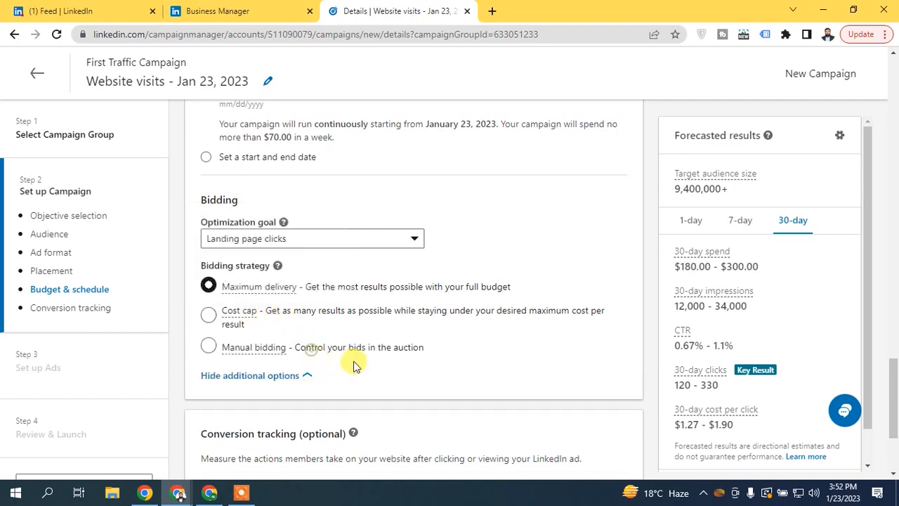
click(210, 345)
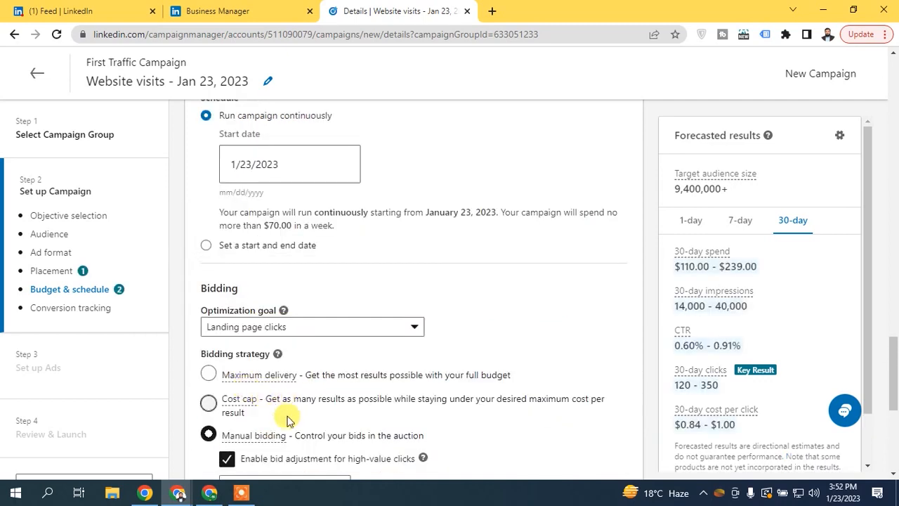
scroll(287, 419, down, 2)
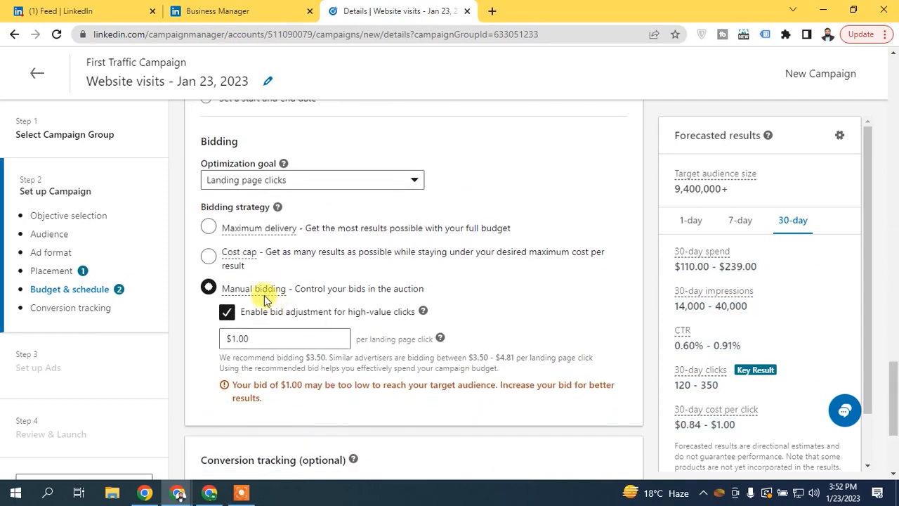
click(236, 339)
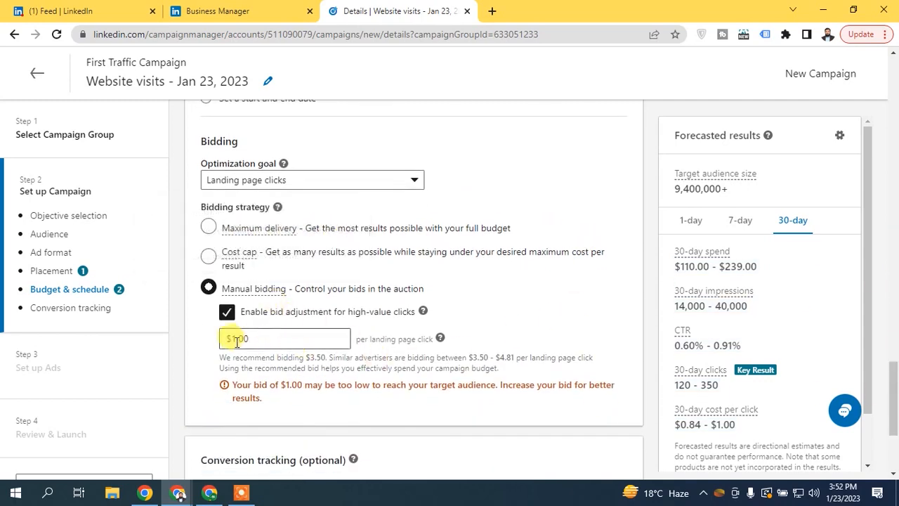
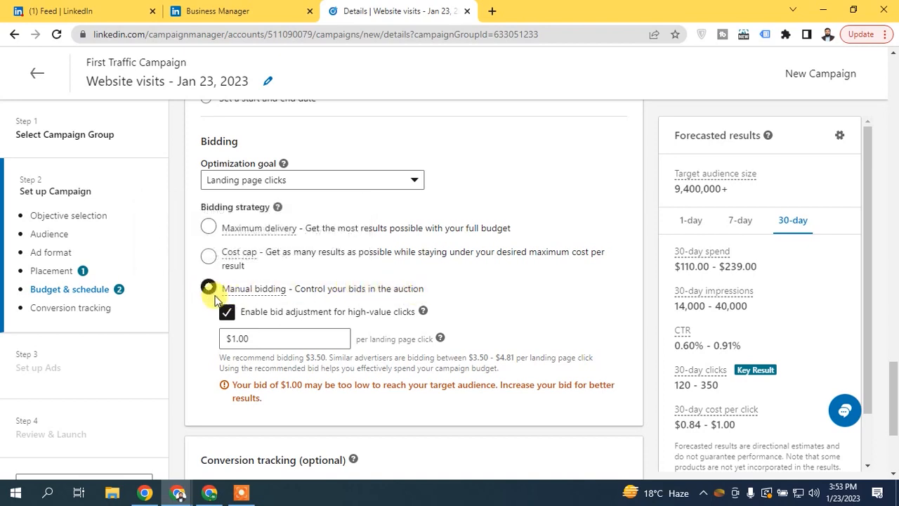
- Replace Manual bidding with Maximum delivery, leave conversion tracking empty, and save the campaign setup
click(227, 313)
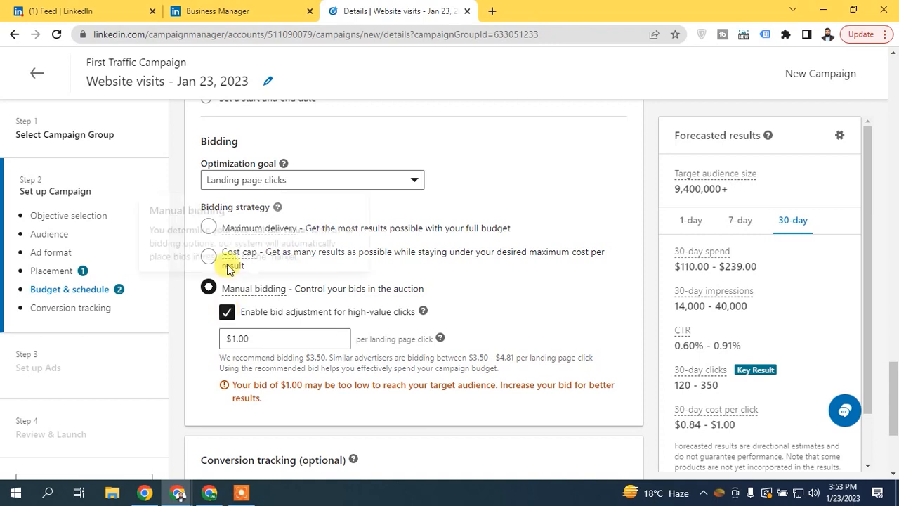
click(208, 228)
scroll(206, 260, down, 2)
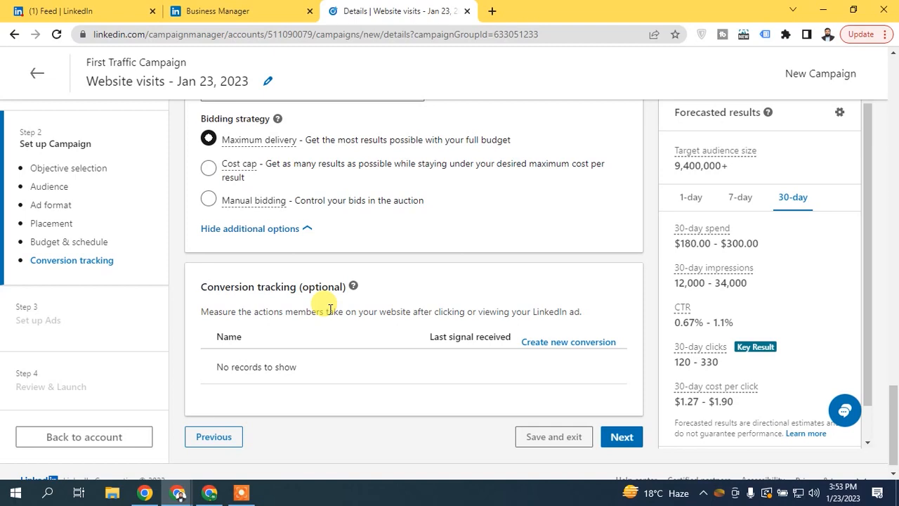
click(622, 436)
click(687, 401)
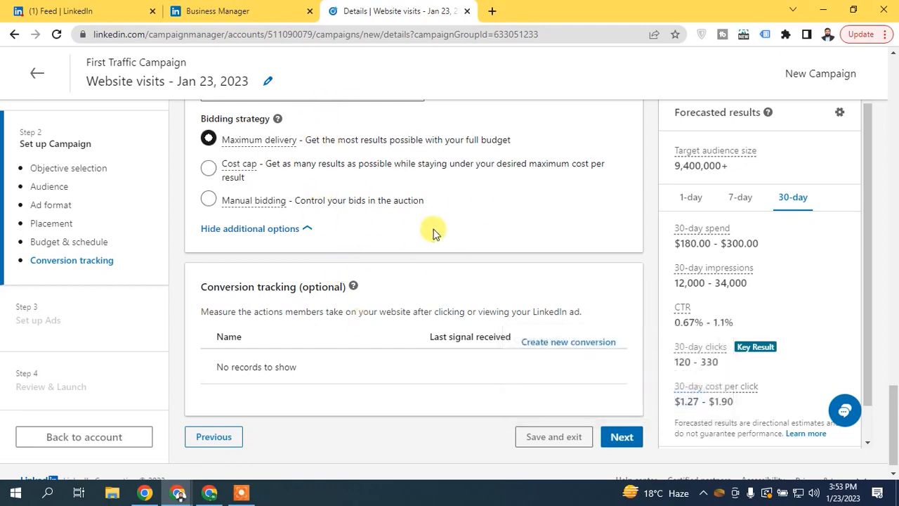
drag(894, 372, 895, 393)
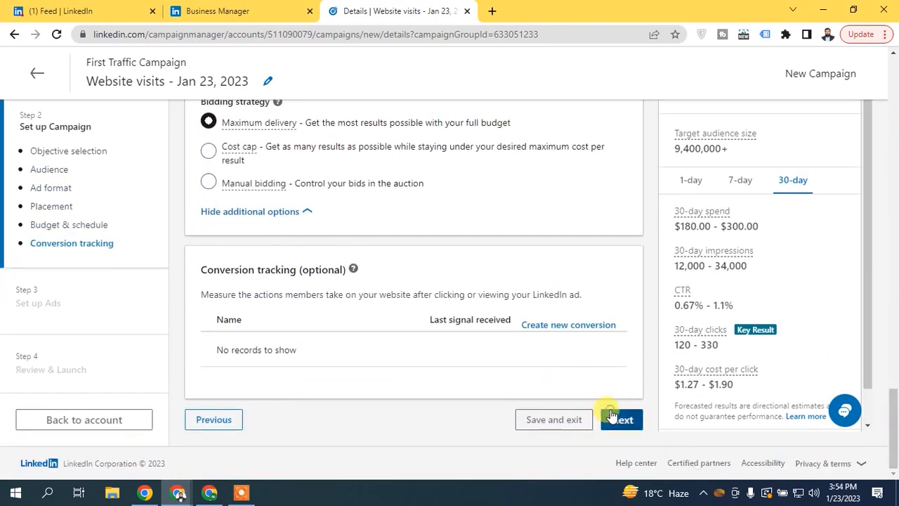
- Save the campaign settings, glance at Browse existing content, then start a new image ad
click(630, 420)
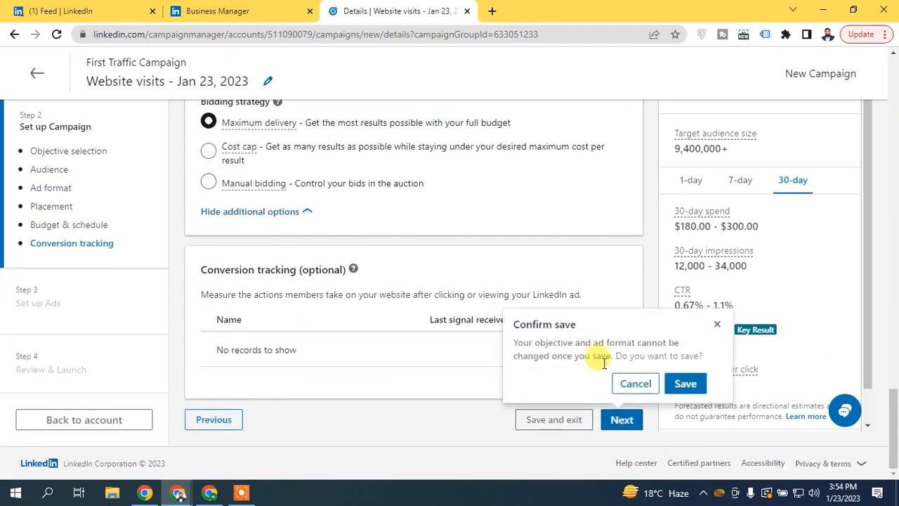
click(687, 381)
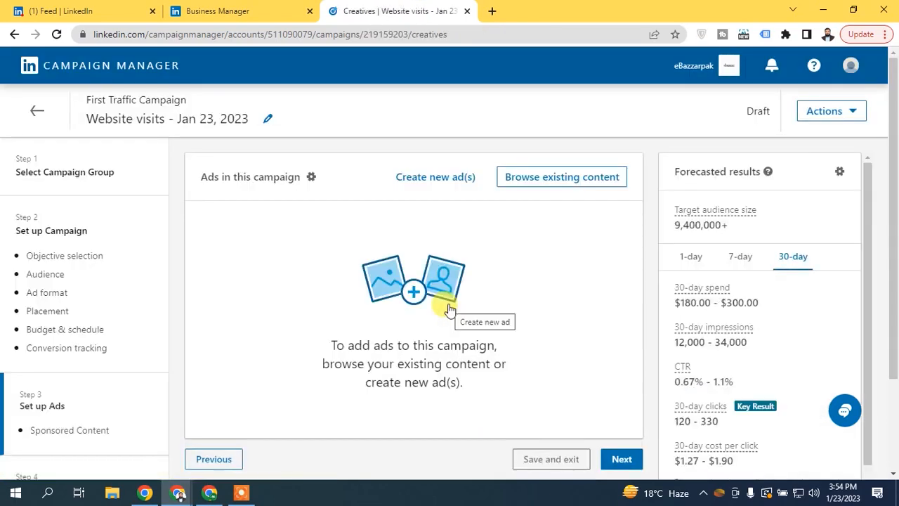
scroll(890, 219, down, 1)
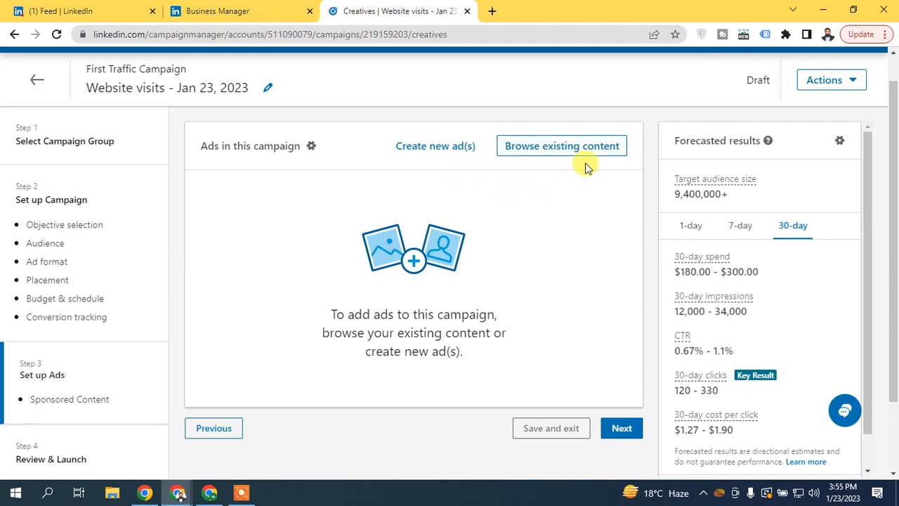
click(534, 156)
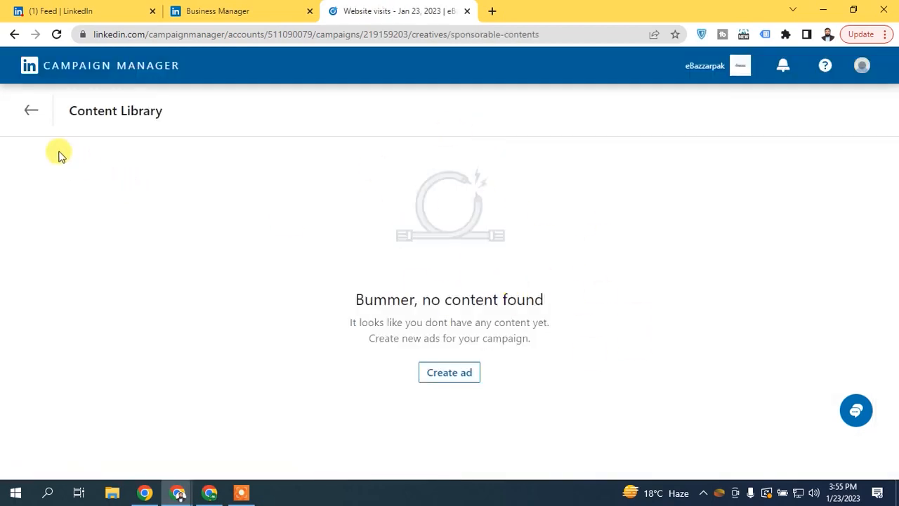
click(32, 111)
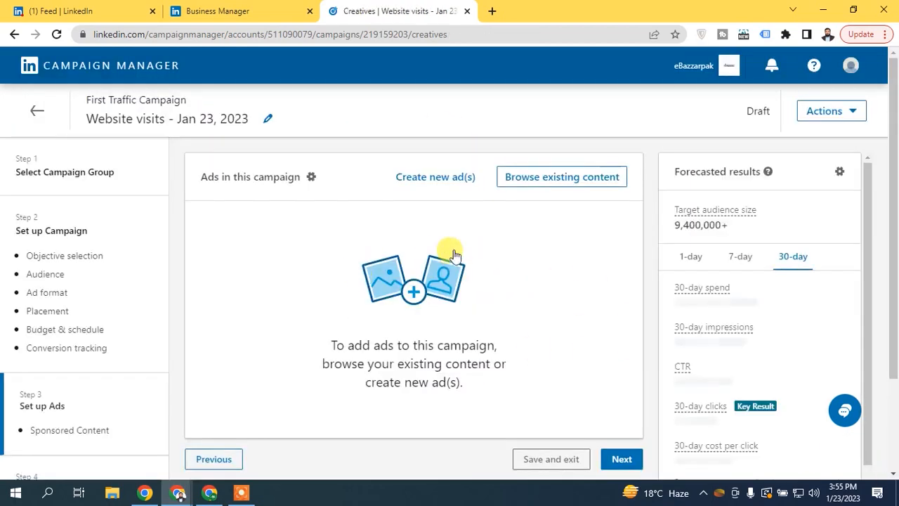
click(449, 176)
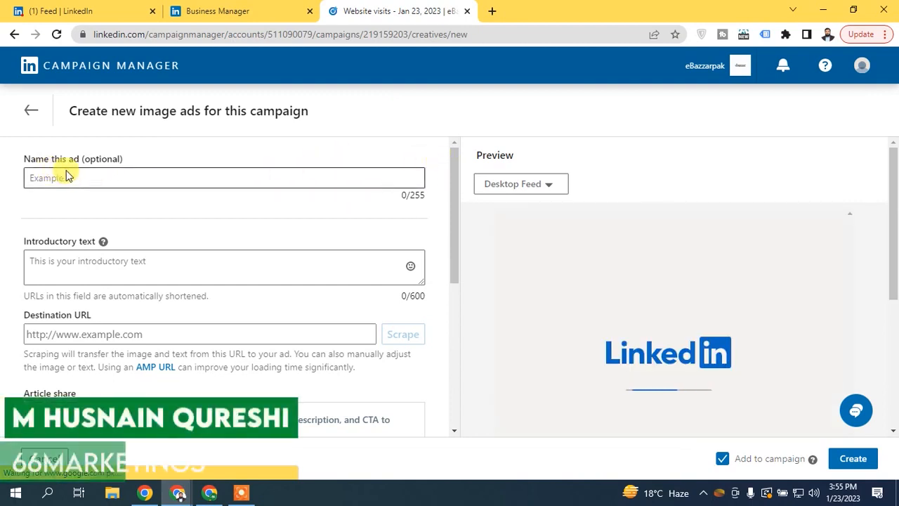
- Enter 'Image 01' as the ad name and move into the Introductory text box
drag(455, 166, 448, 210)
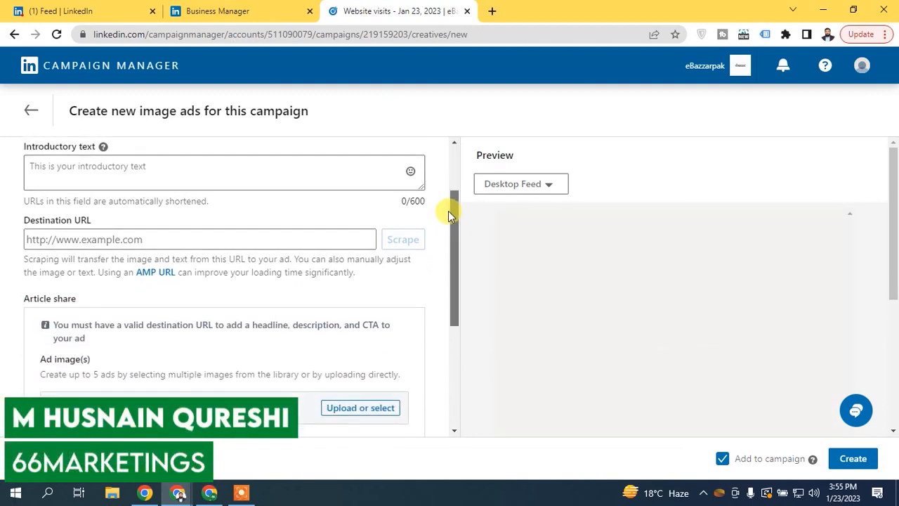
click(113, 172)
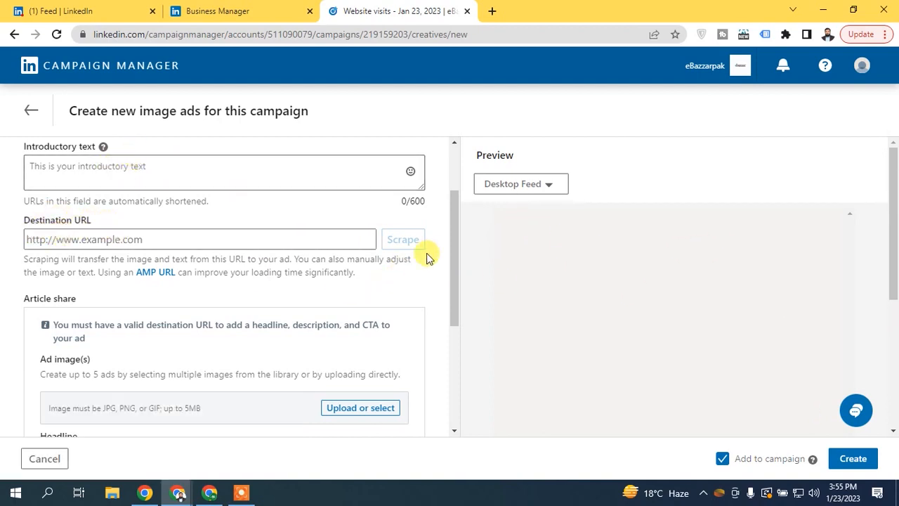
drag(454, 234, 429, 379)
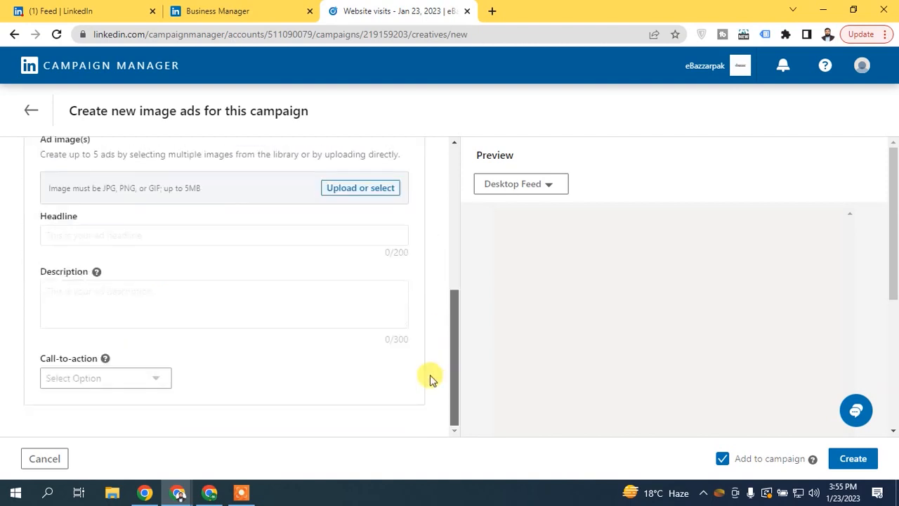
scroll(430, 379, up, 6)
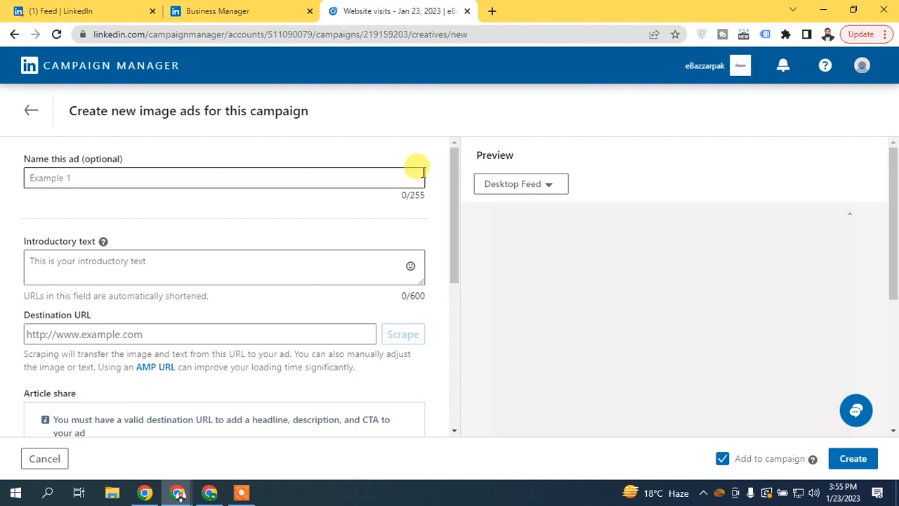
click(178, 178)
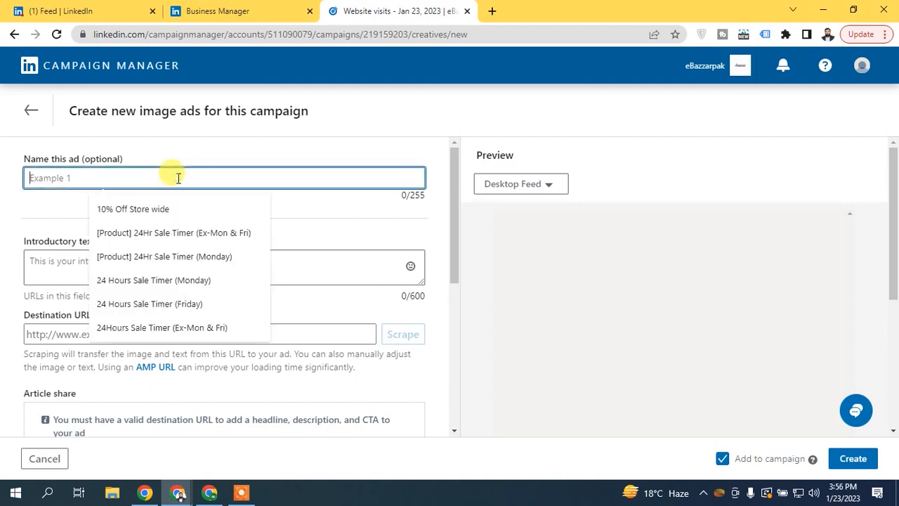
text(Imag)
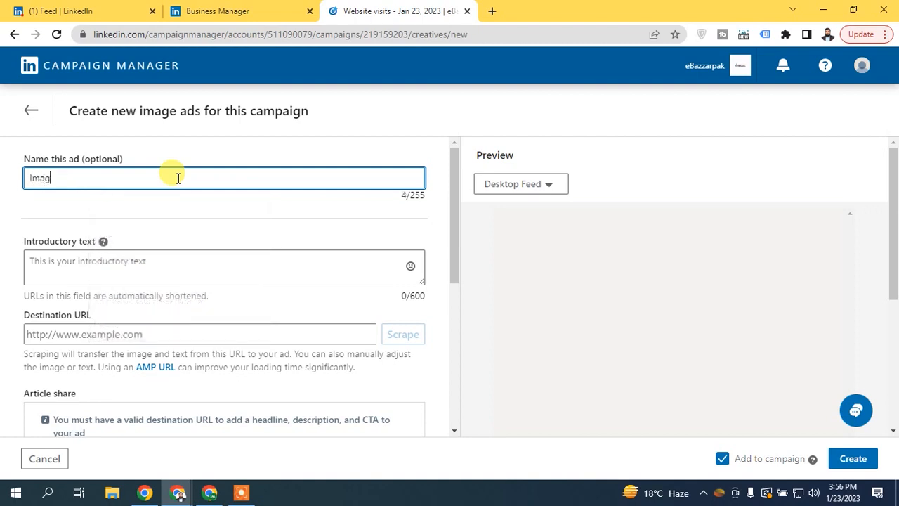
text(e 01)
click(106, 215)
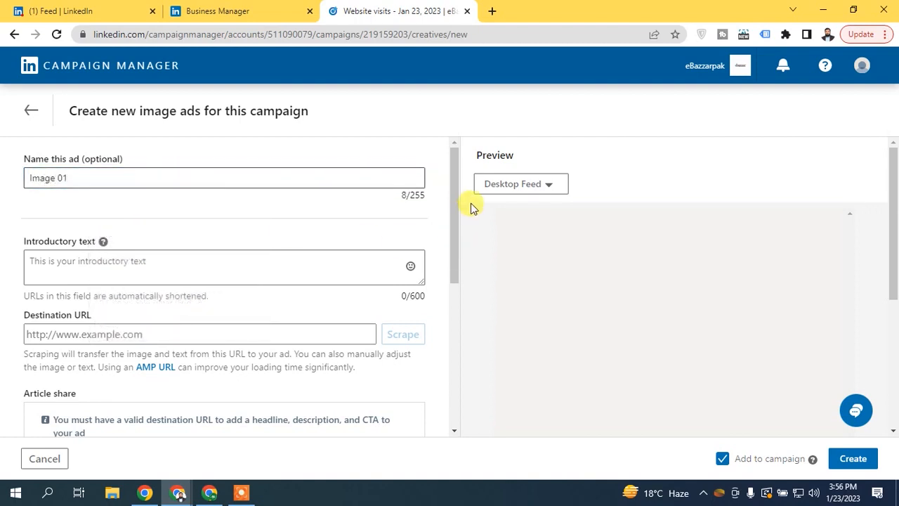
drag(457, 176, 450, 220)
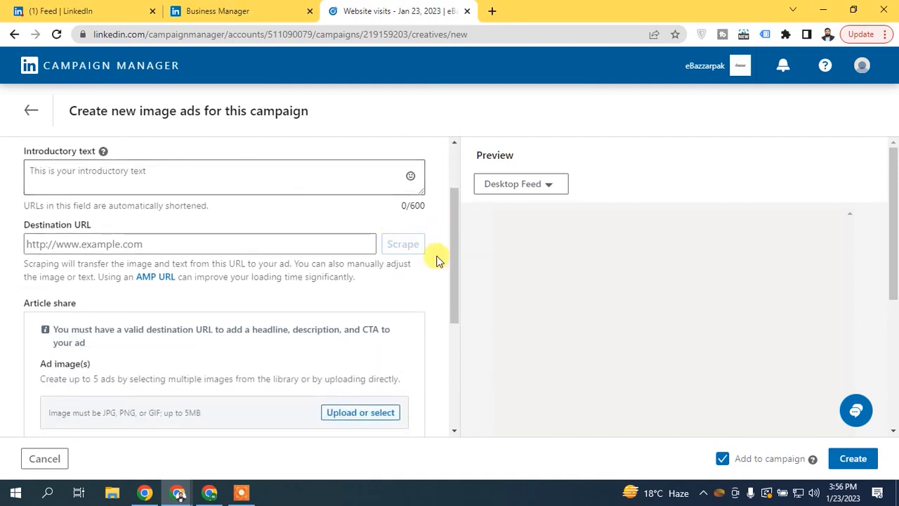
scroll(451, 244, up, 1)
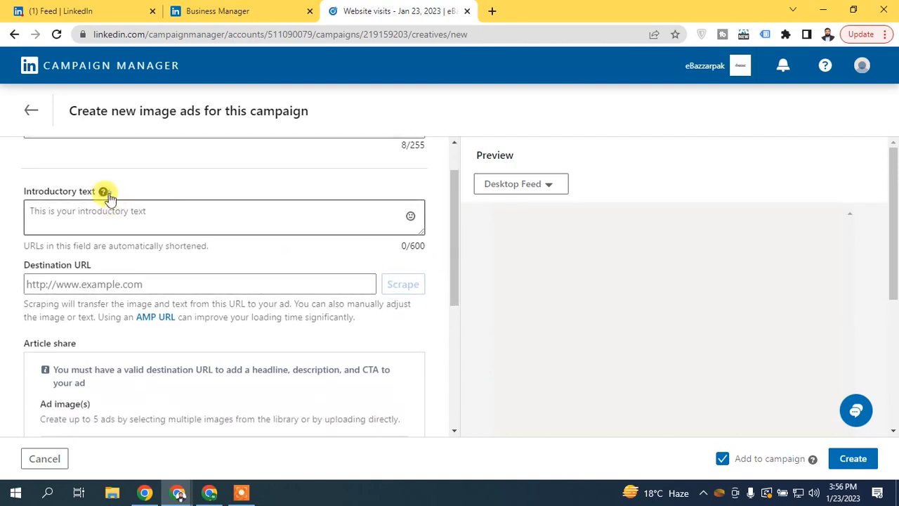
click(88, 217)
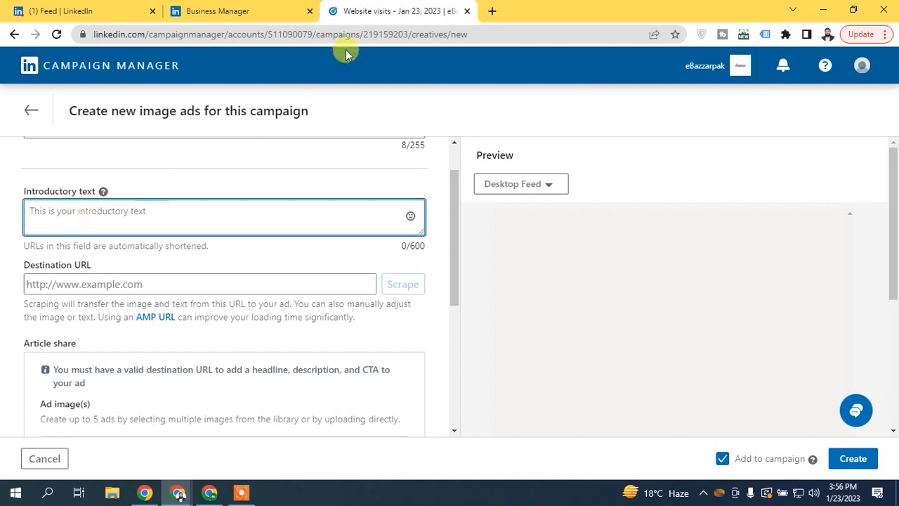
- Load nayasekho.com/blog in a new browser tab
click(491, 12)
text(nay)
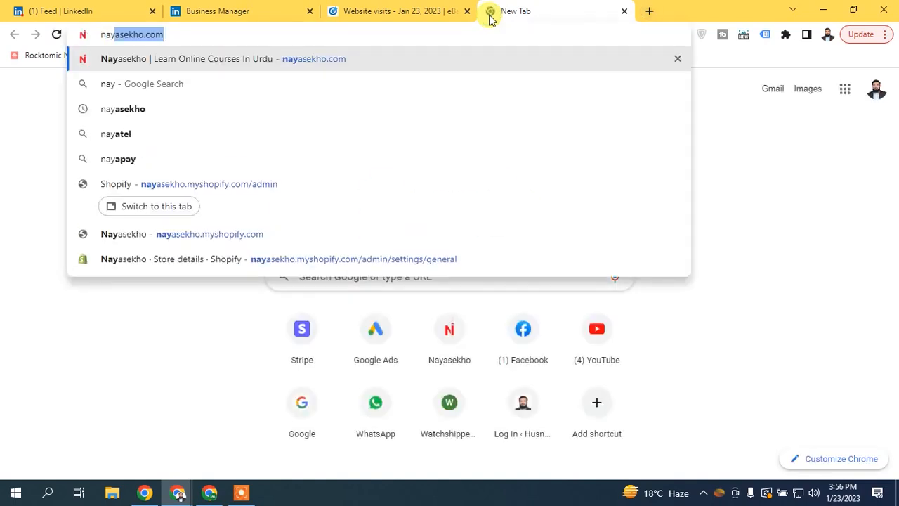
key(Right)
text(/blog)
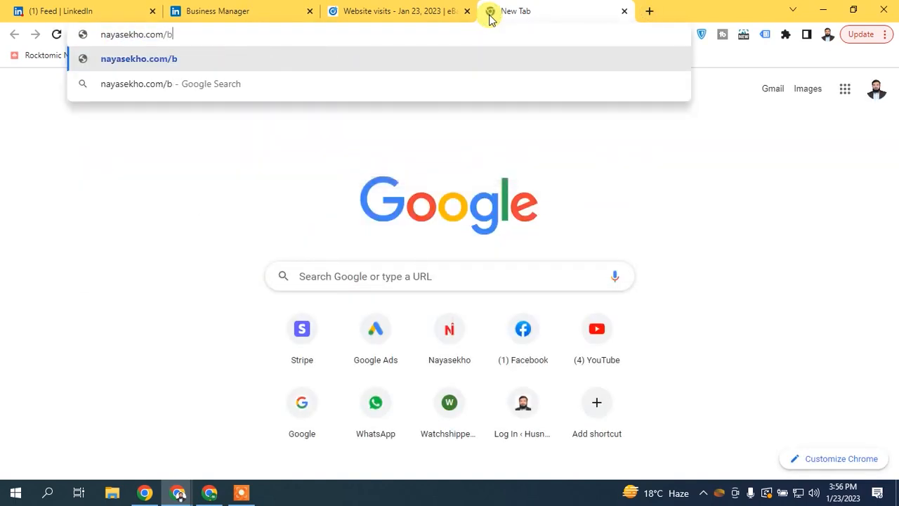
key(Return)
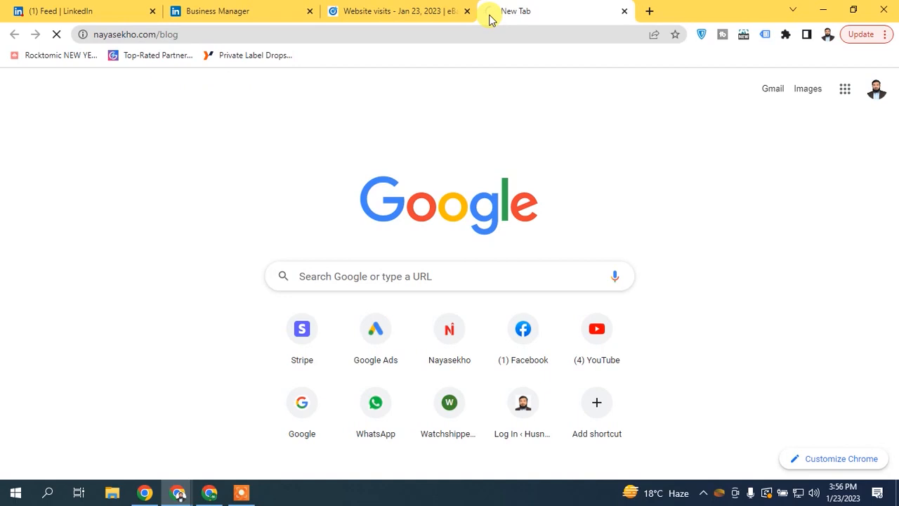
click(435, 12)
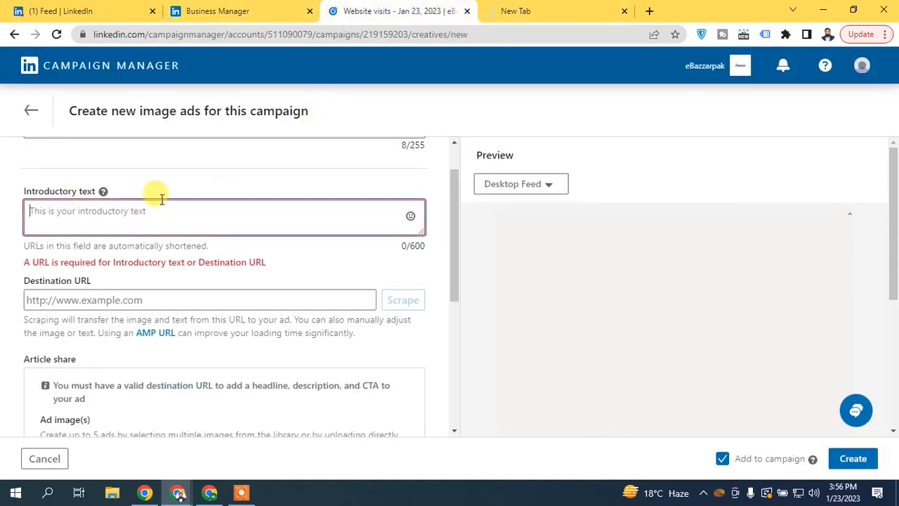
click(558, 6)
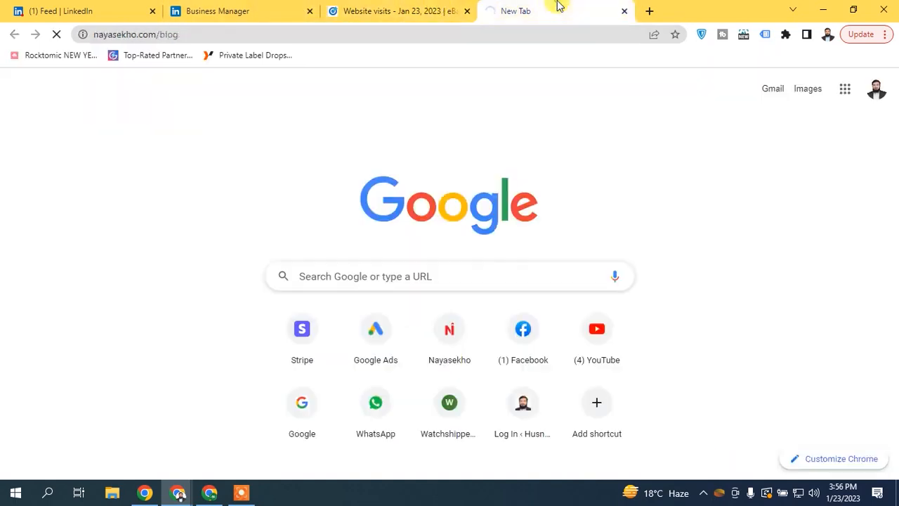
click(351, 9)
click(259, 7)
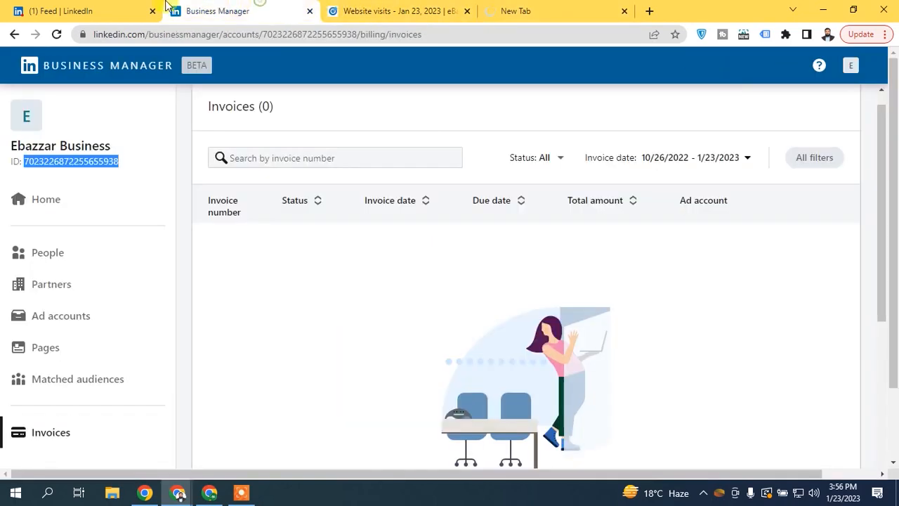
click(64, 9)
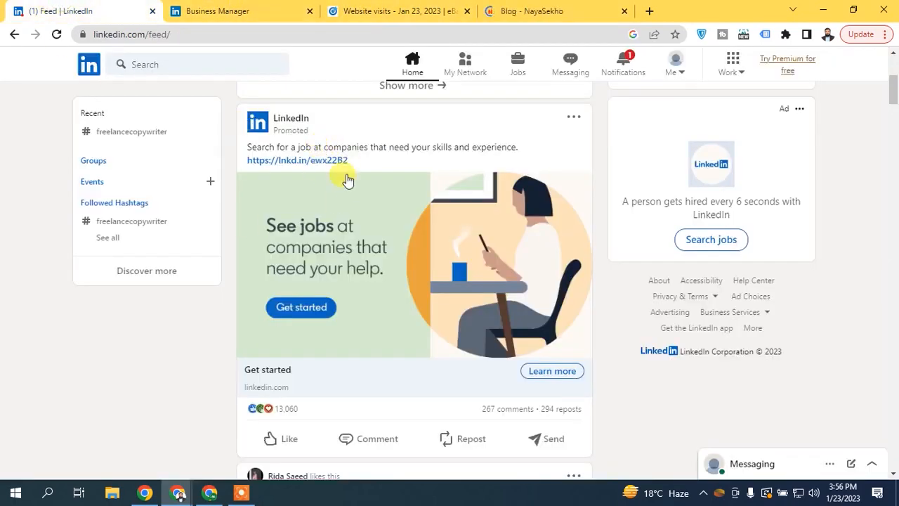
click(528, 7)
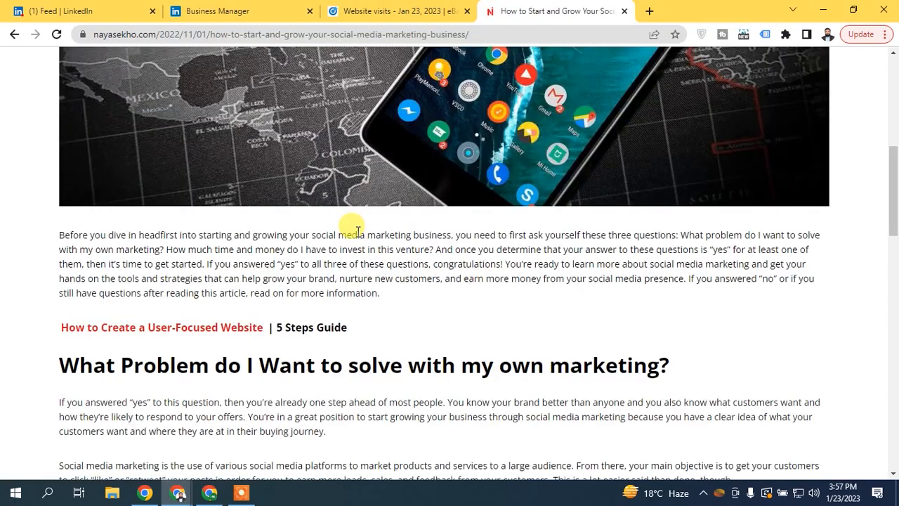
- Copy the article's opening paragraph and bring it back to the ad's introductory text box
drag(60, 235, 209, 264)
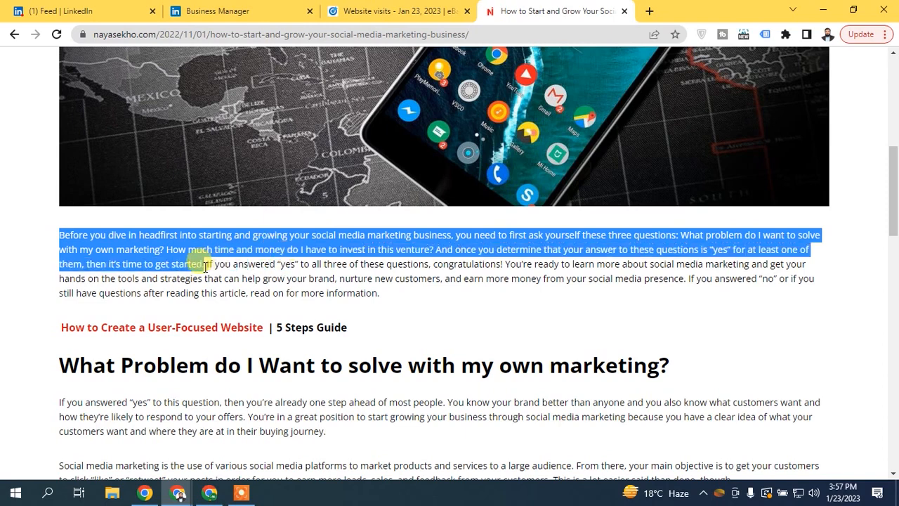
right_click(236, 247)
click(253, 258)
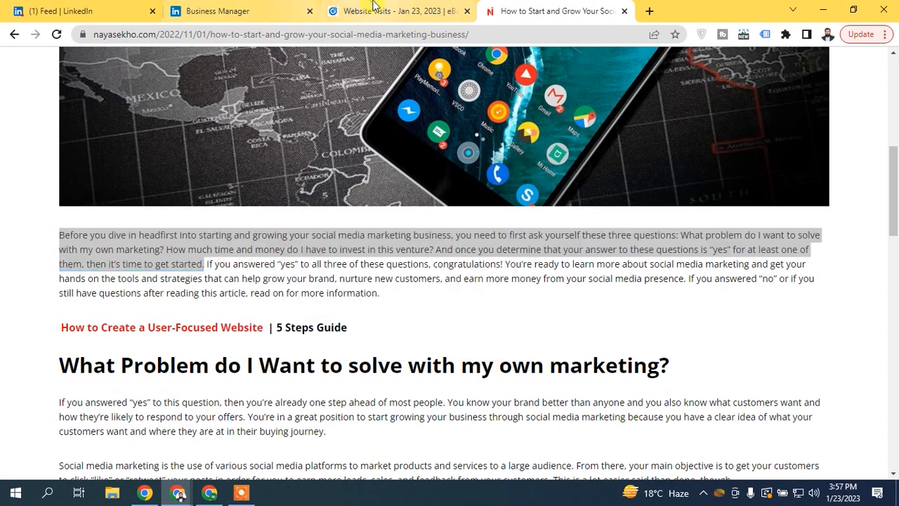
click(375, 9)
right_click(198, 215)
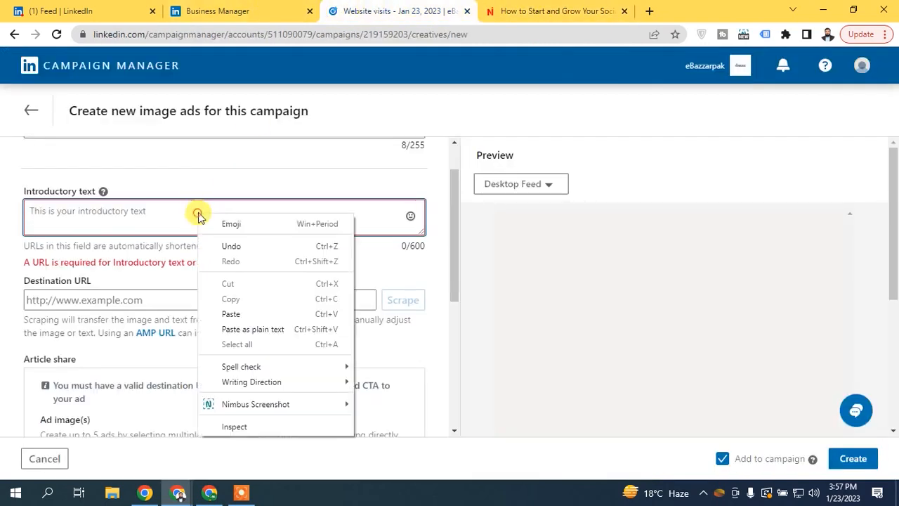
- Paste the copied paragraph as introductory text and enlarge the box to check it
click(237, 316)
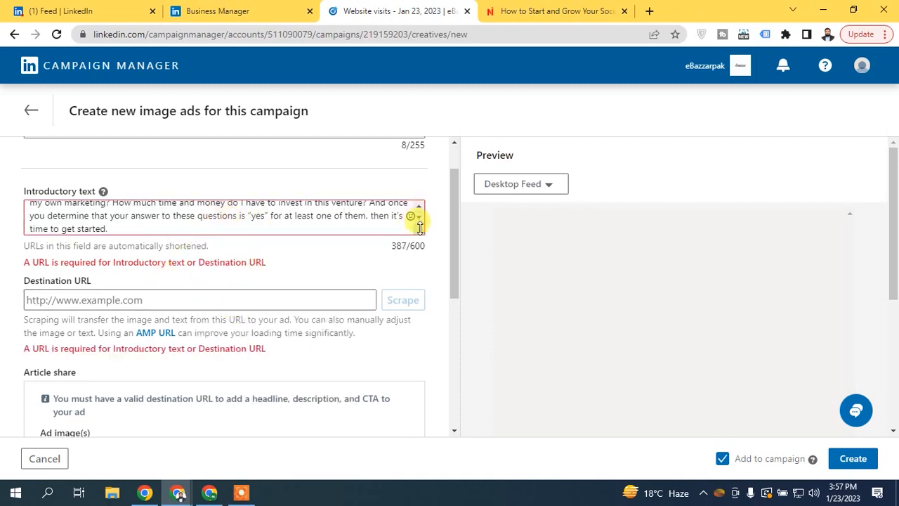
drag(420, 226, 422, 282)
click(133, 270)
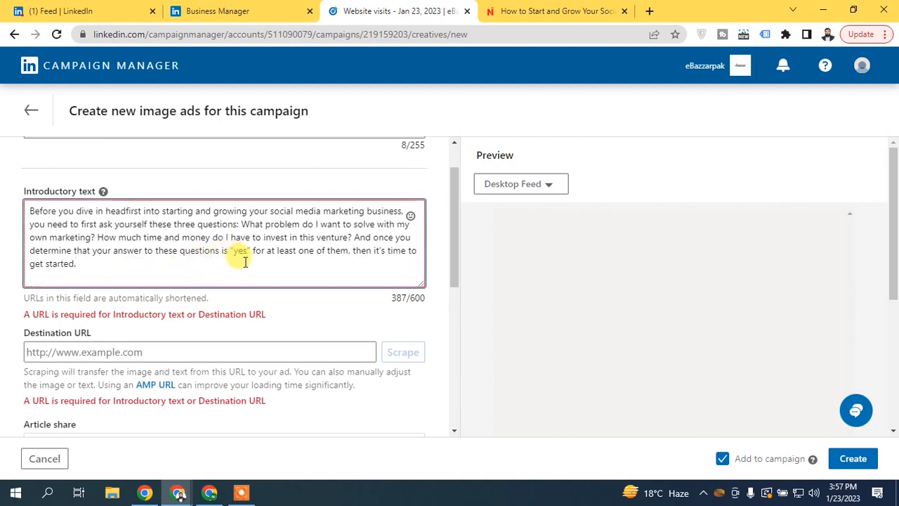
- Paste the Nayasekho article address as the Destination URL, try Scrape, and dismiss its error
click(106, 353)
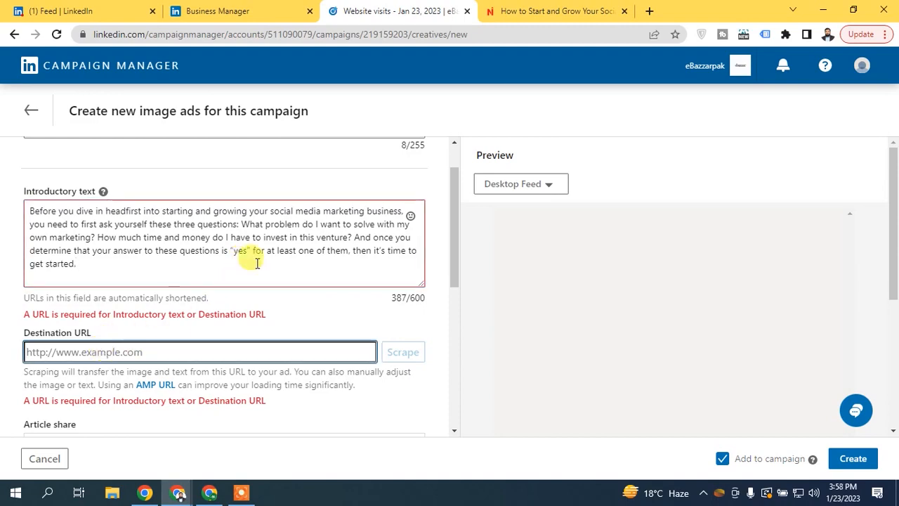
click(527, 11)
right_click(255, 32)
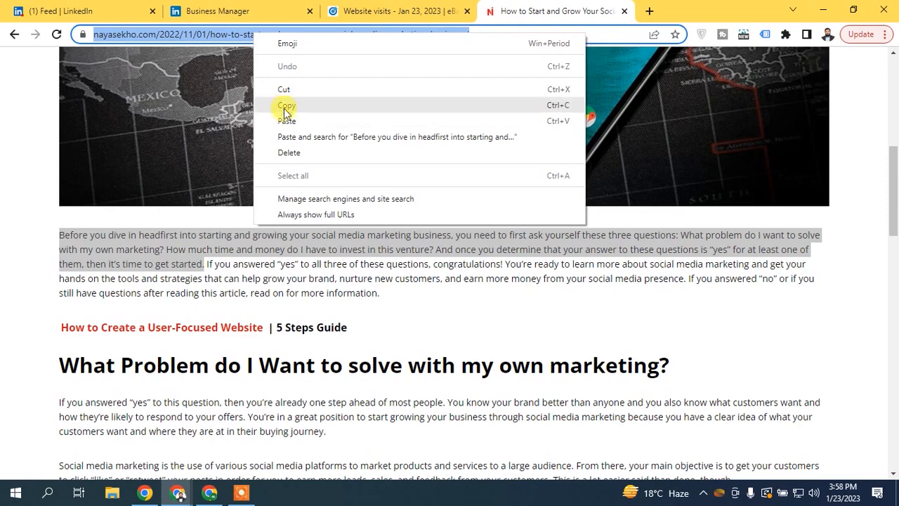
click(259, 106)
click(361, 10)
right_click(78, 356)
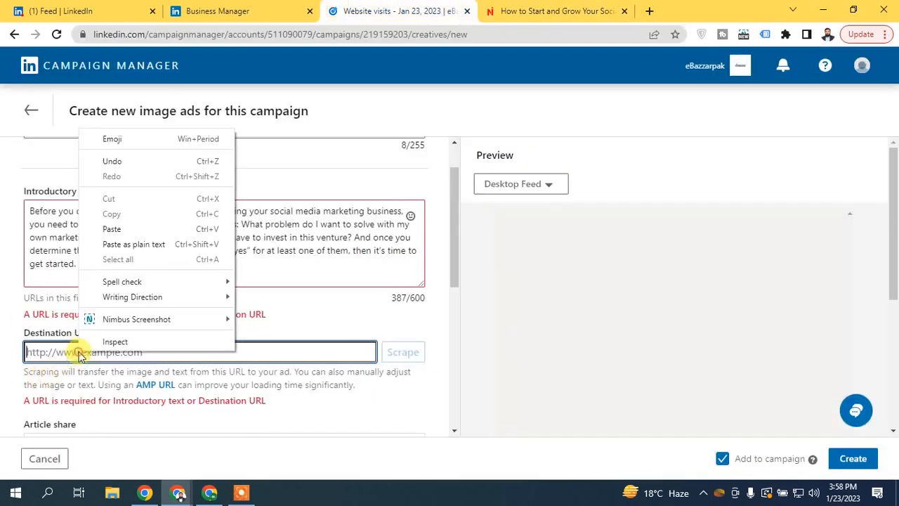
click(123, 233)
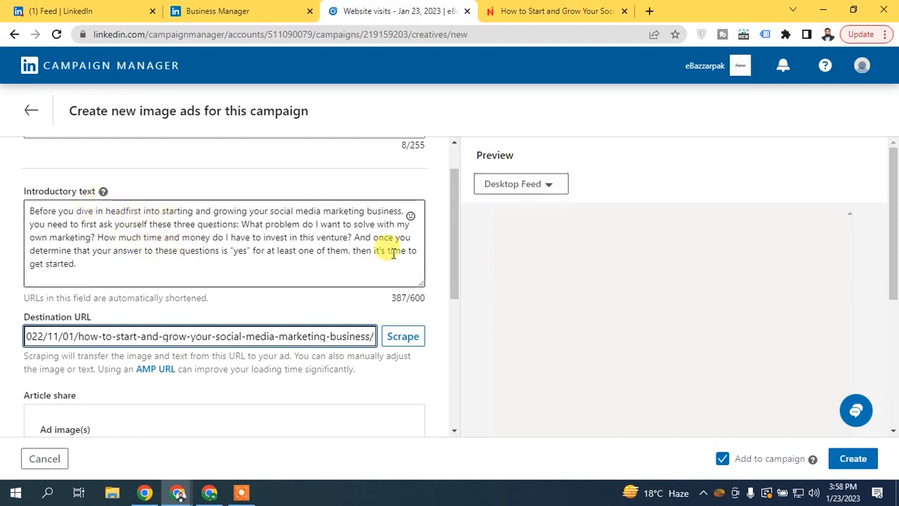
drag(452, 205, 449, 244)
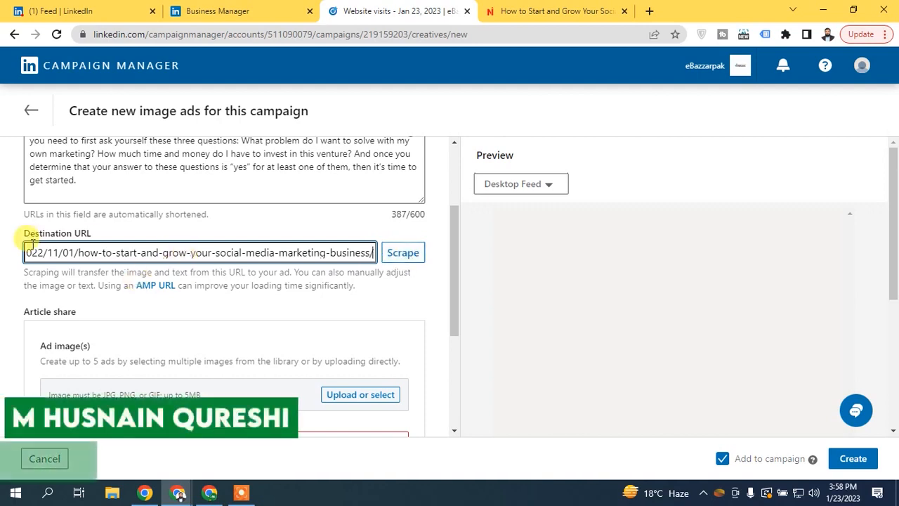
click(405, 254)
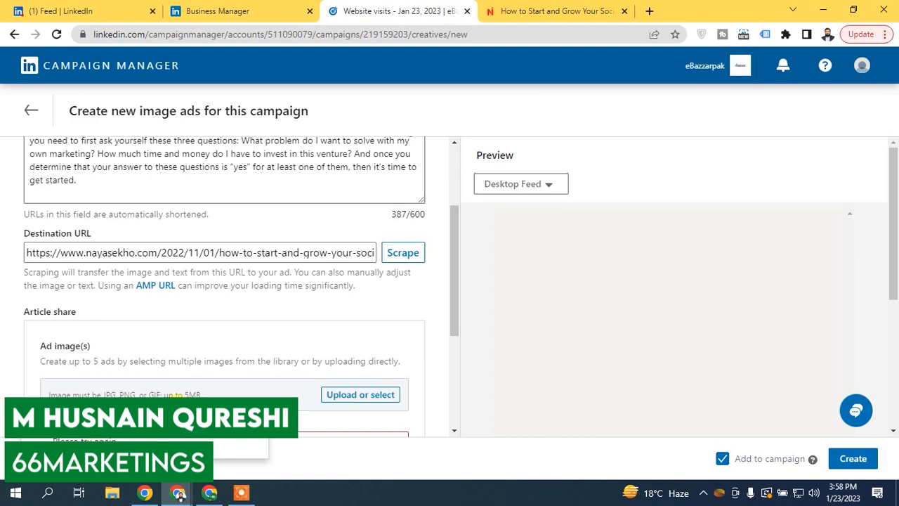
click(255, 424)
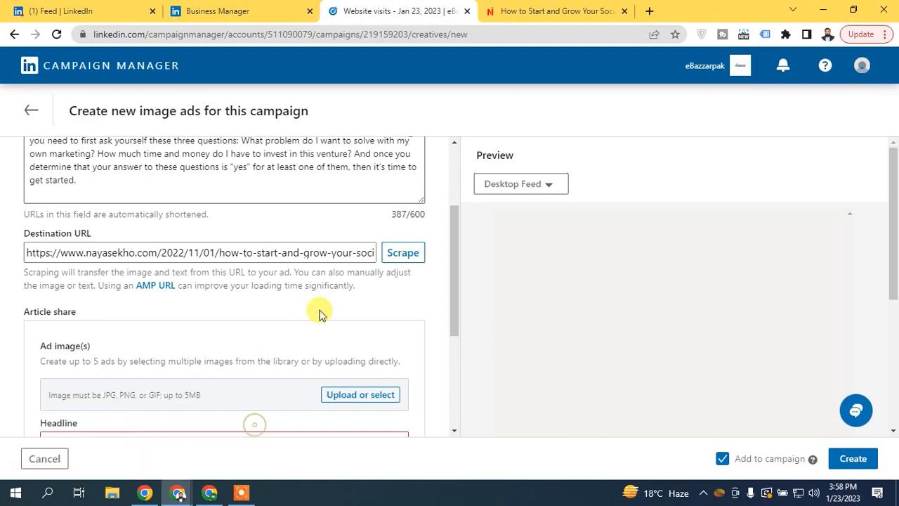
drag(455, 230, 448, 306)
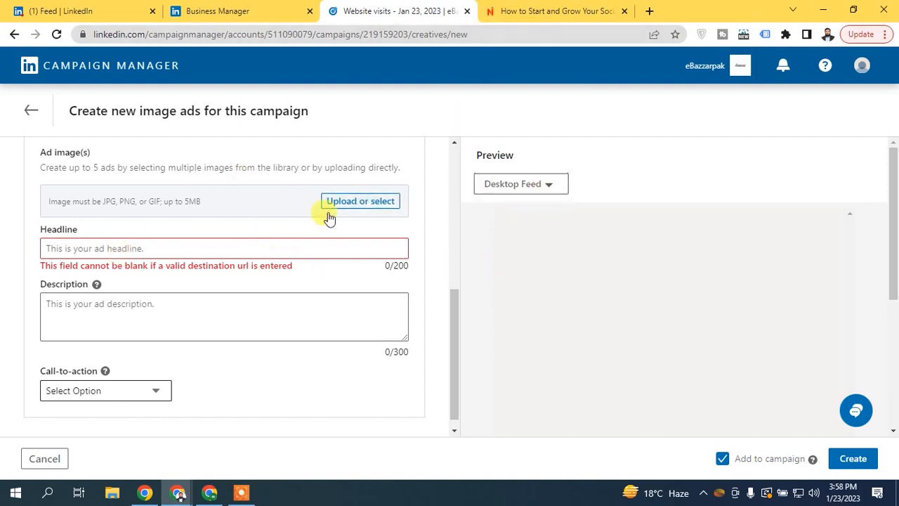
- Open pexels.com in a new tab and search for 'grow business' photos
click(651, 10)
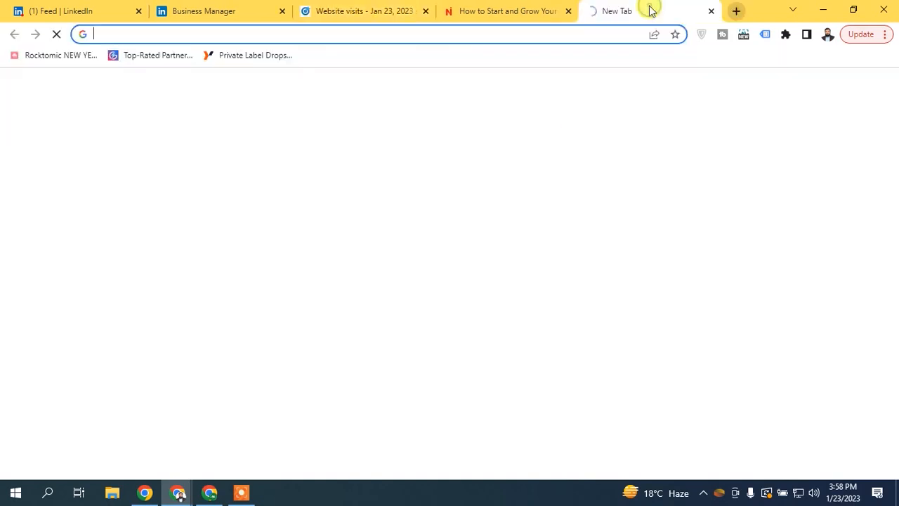
text(pe)
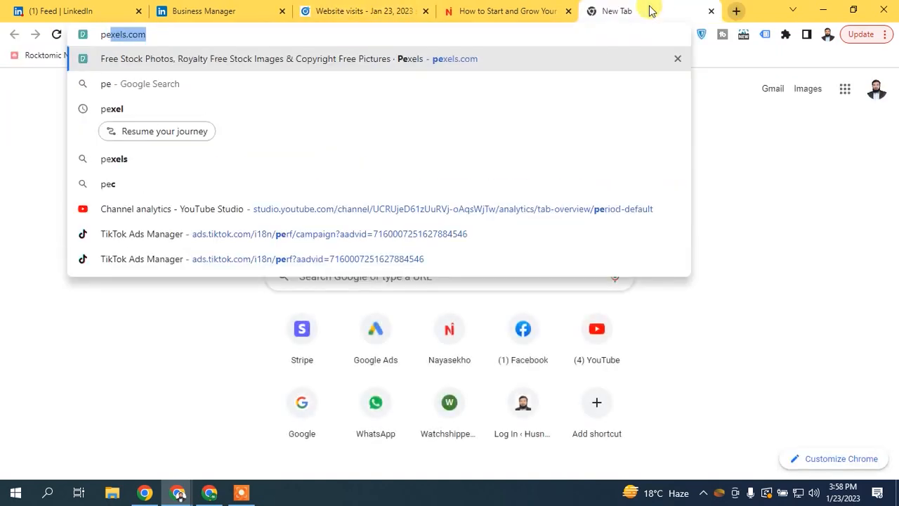
key(Return)
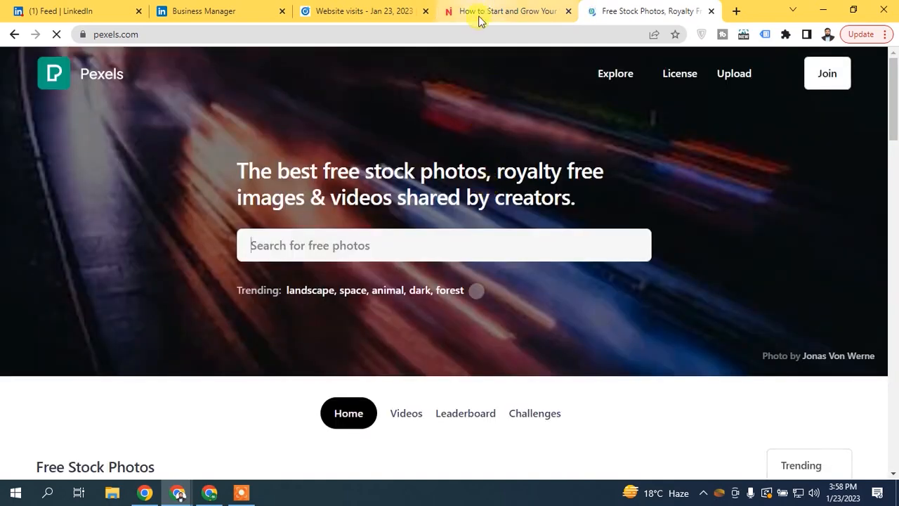
click(520, 10)
drag(895, 215, 891, 141)
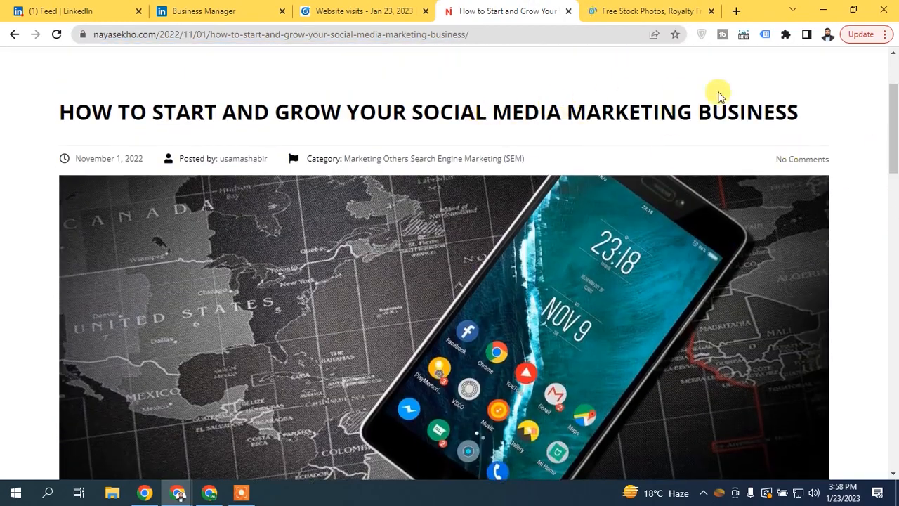
click(632, 7)
click(313, 242)
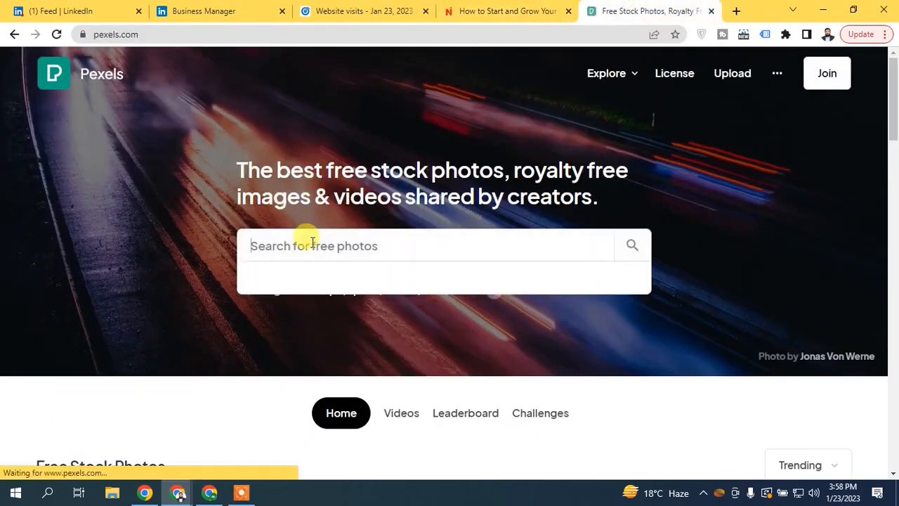
text(grow busin)
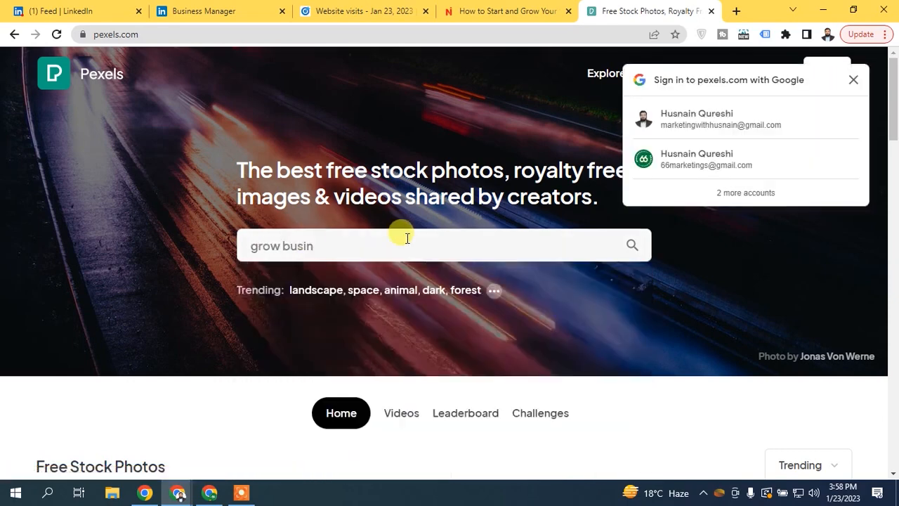
click(344, 241)
text(es)
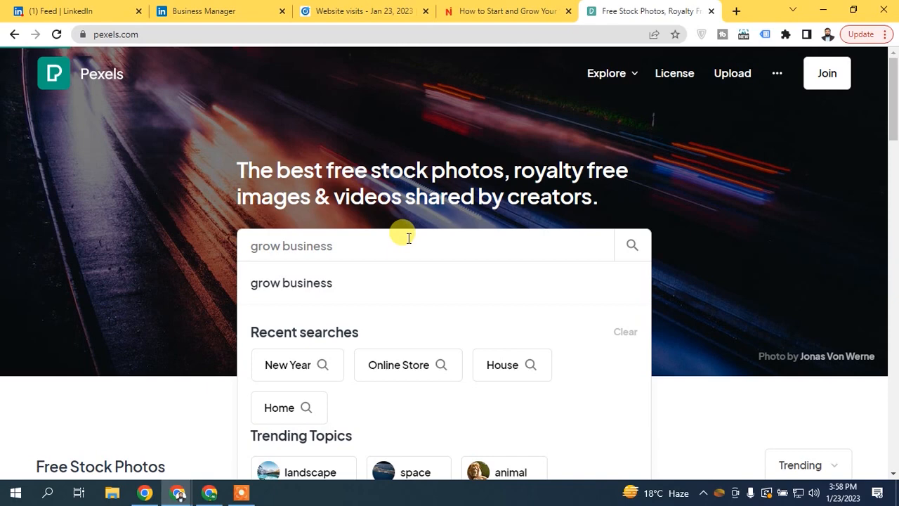
text(s)
key(Return)
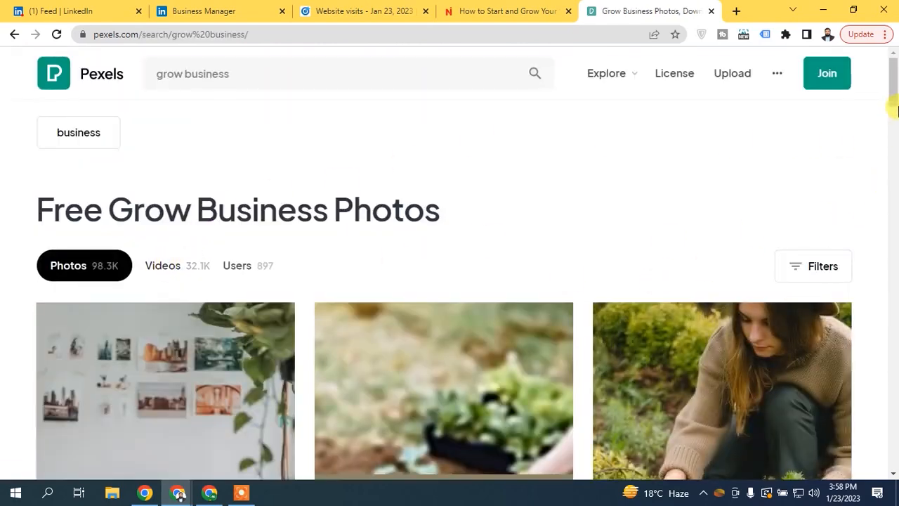
- Filter the results to Horizontal orientation, after briefly trying Vertical
click(842, 268)
click(168, 318)
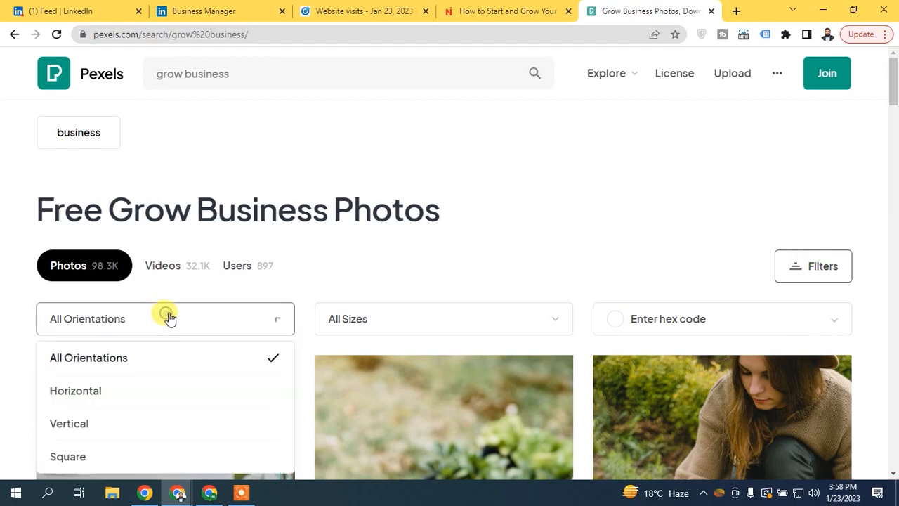
click(81, 423)
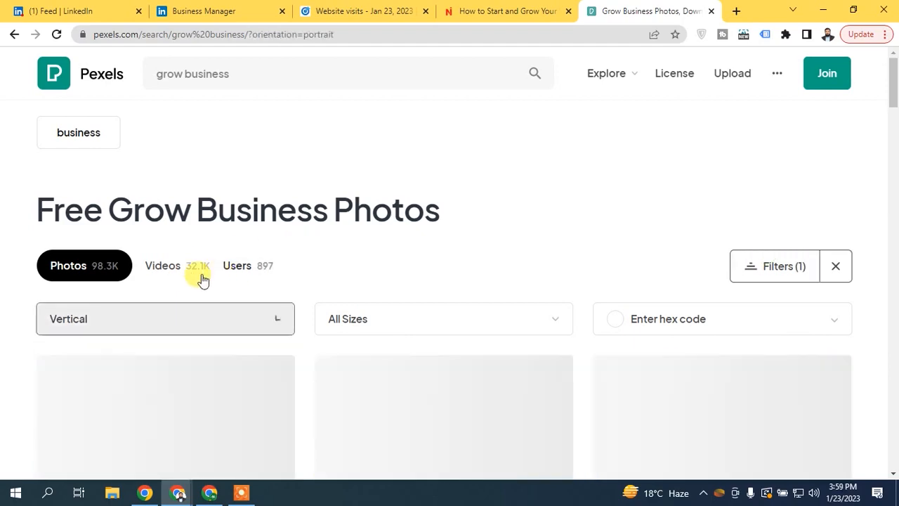
scroll(274, 125, down, 4)
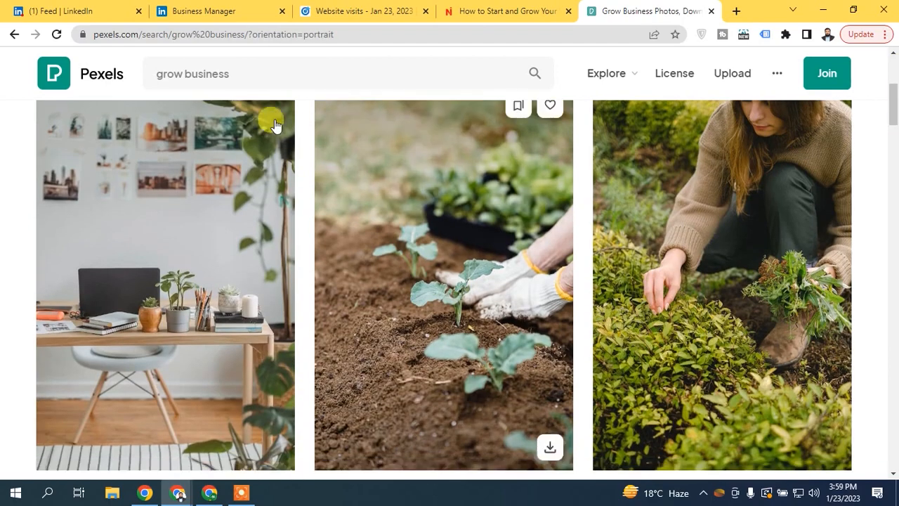
scroll(351, 151, up, 4)
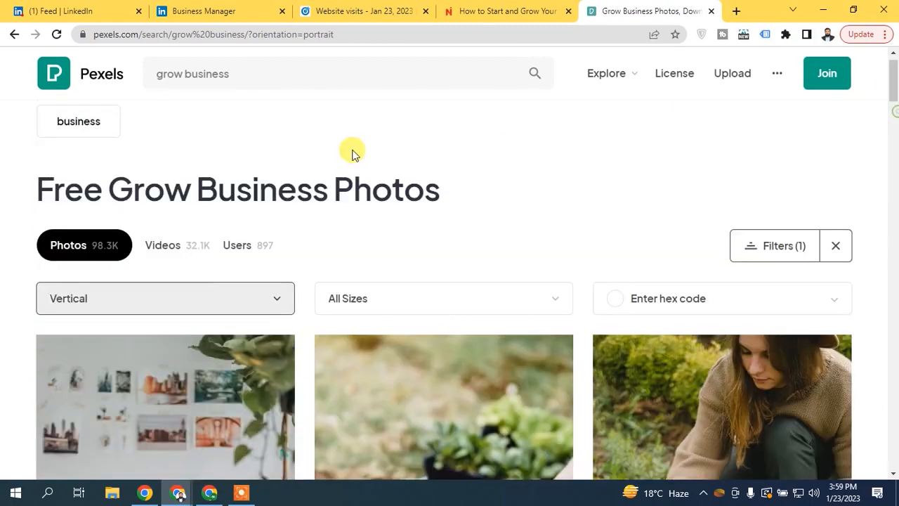
click(111, 302)
click(70, 360)
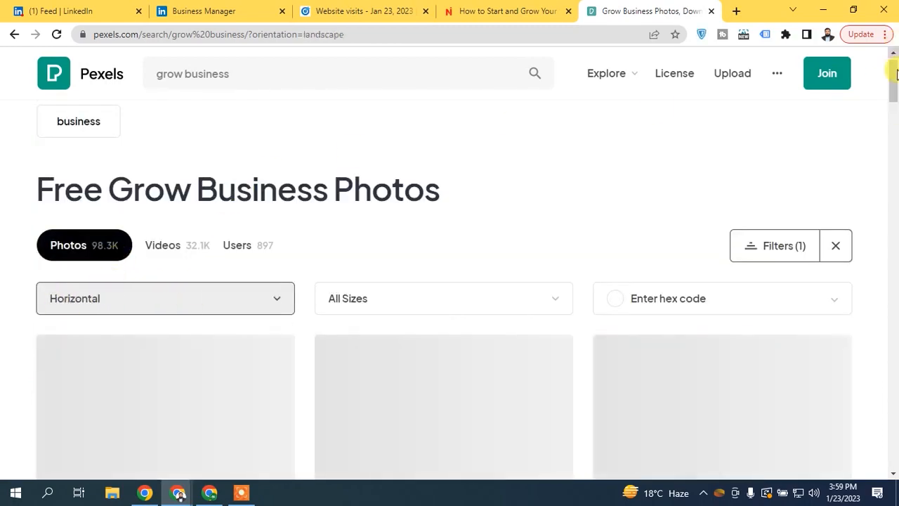
drag(895, 75, 875, 112)
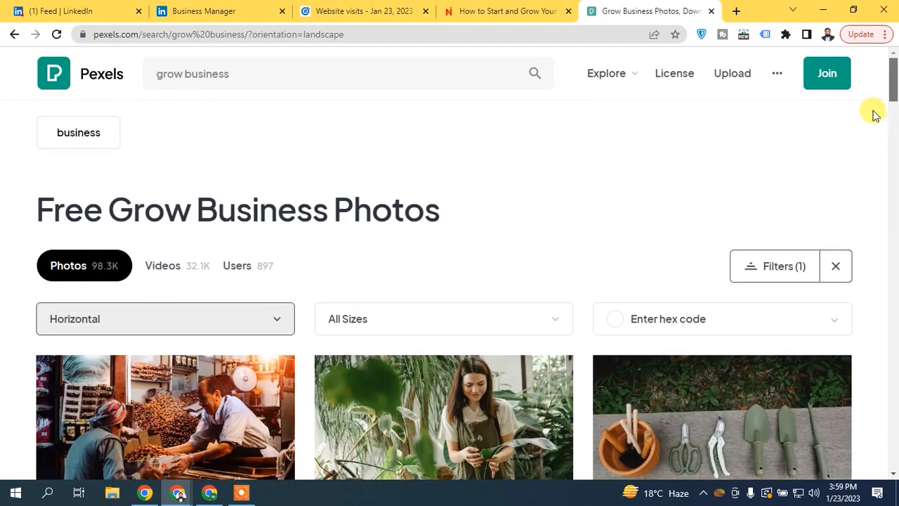
- Search just 'business' and download the Business newspaper photo, closing the Canva popup
drag(181, 72, 144, 71)
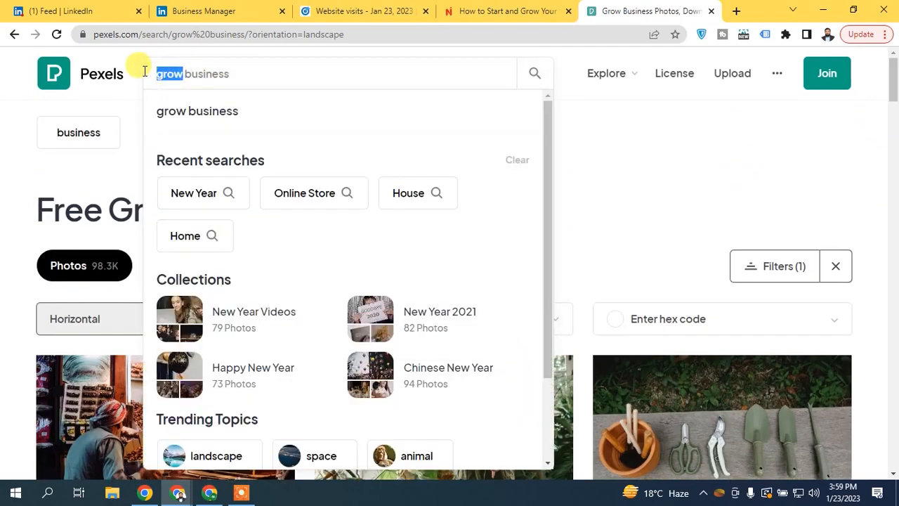
key(BackSpace)
key(Return)
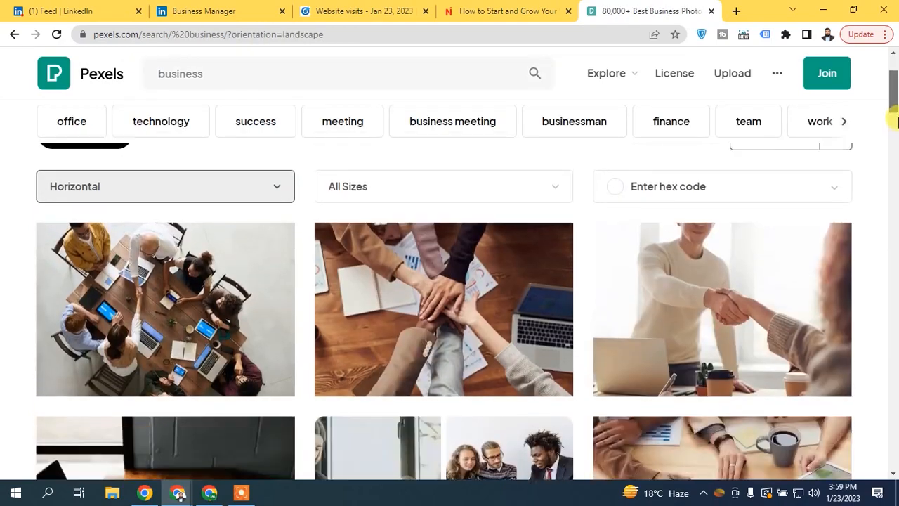
drag(894, 123, 893, 160)
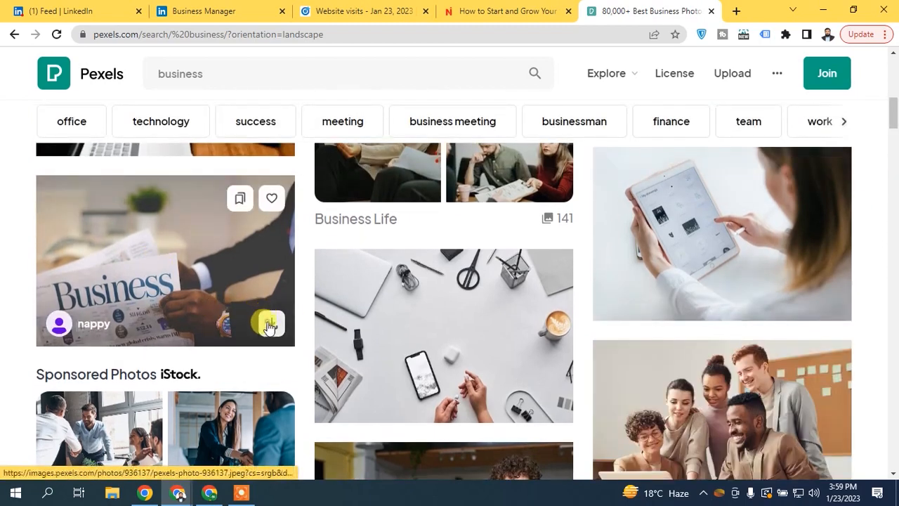
click(270, 325)
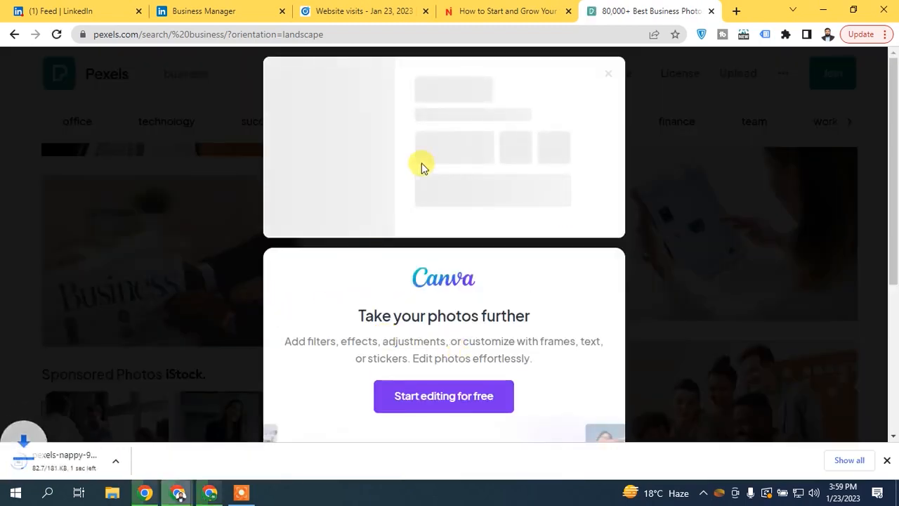
click(879, 172)
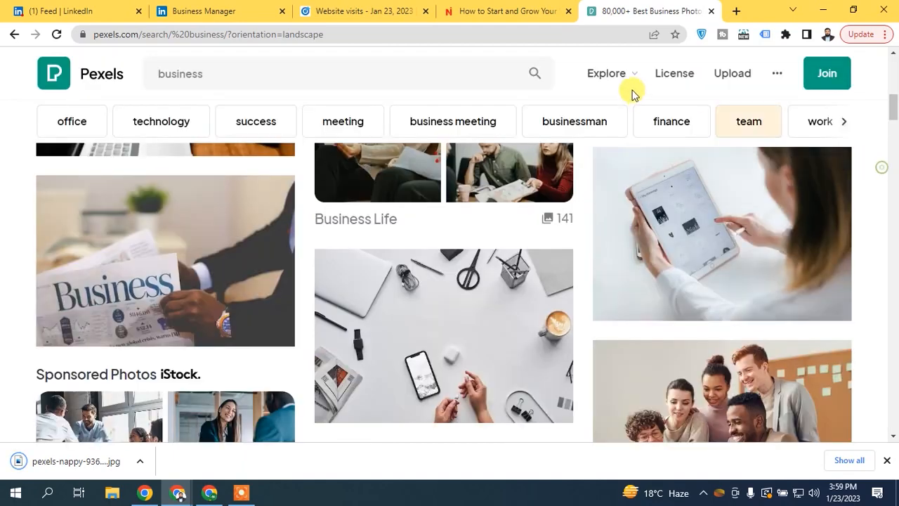
click(321, 9)
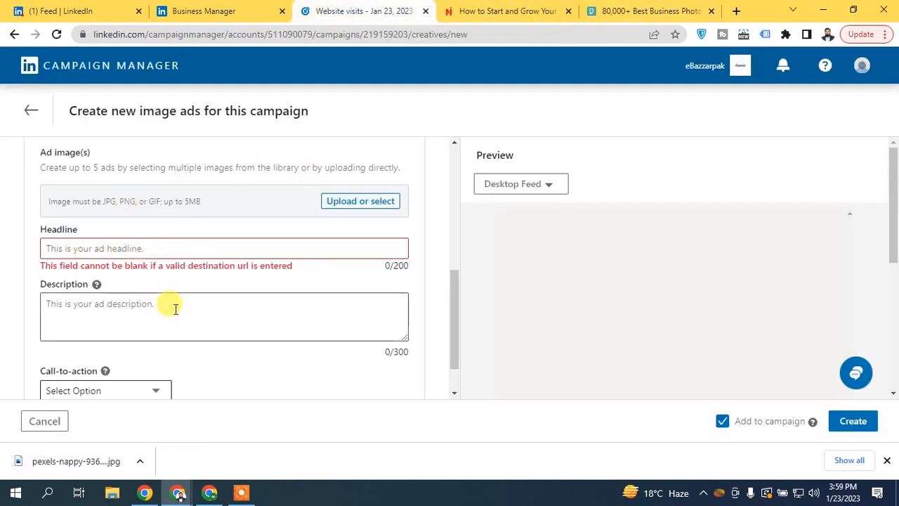
- Upload pexels-nappy-936137 from Downloads to the Image Library and select it as the ad image
drag(76, 458, 354, 200)
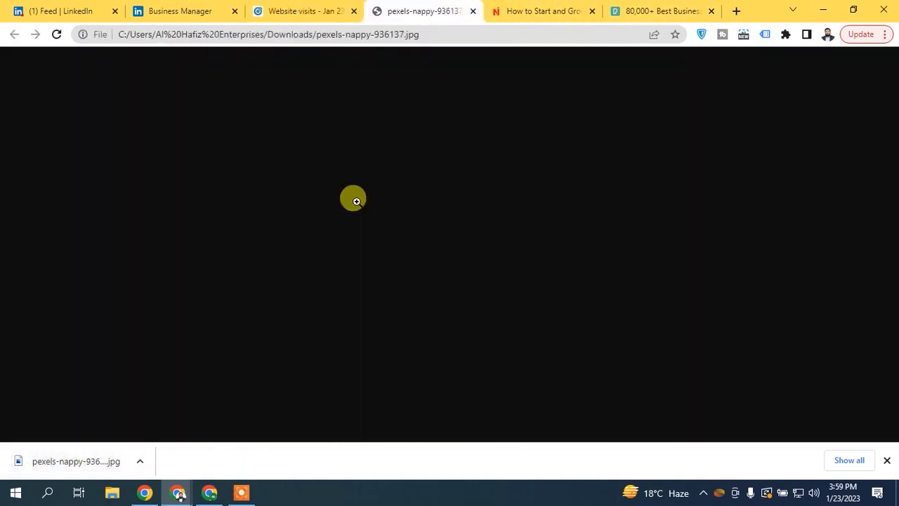
click(474, 11)
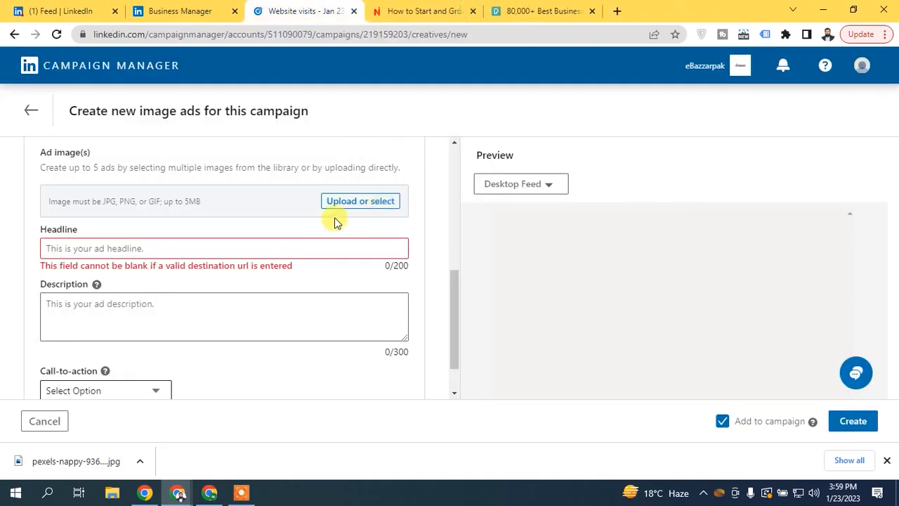
click(330, 204)
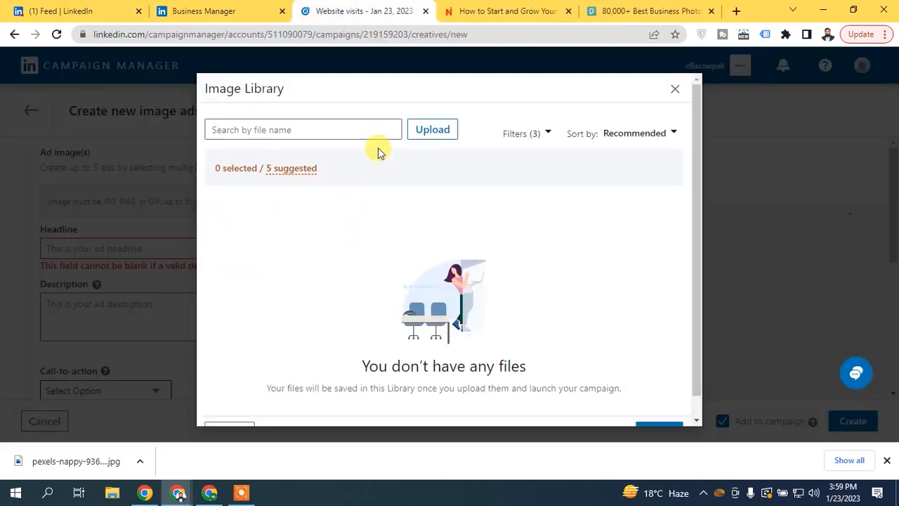
click(436, 131)
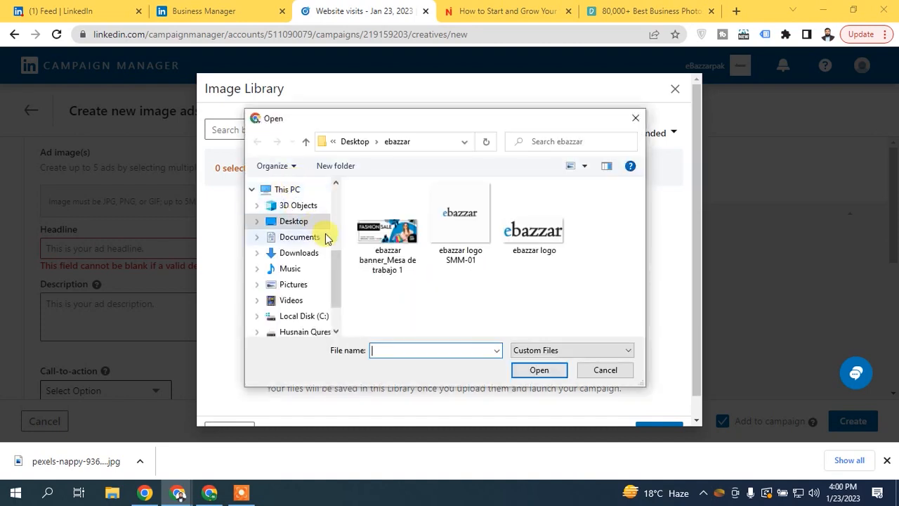
click(309, 252)
click(383, 239)
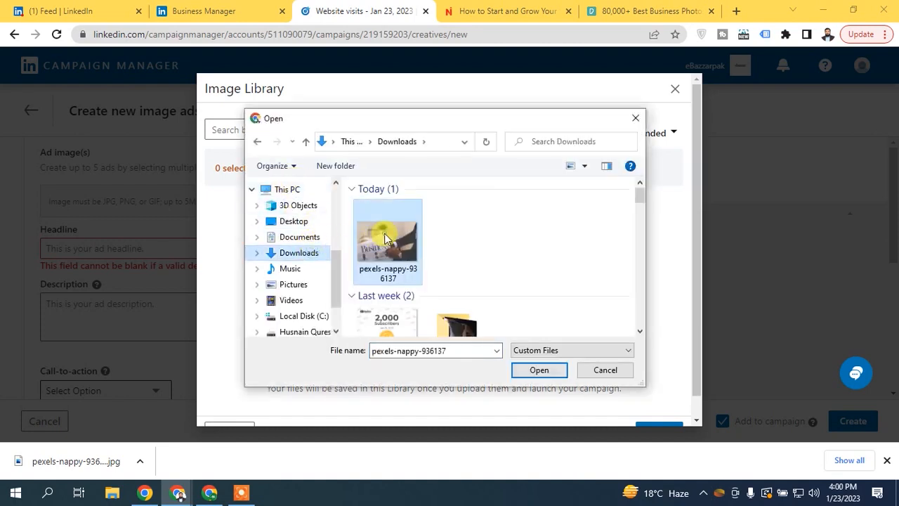
click(539, 370)
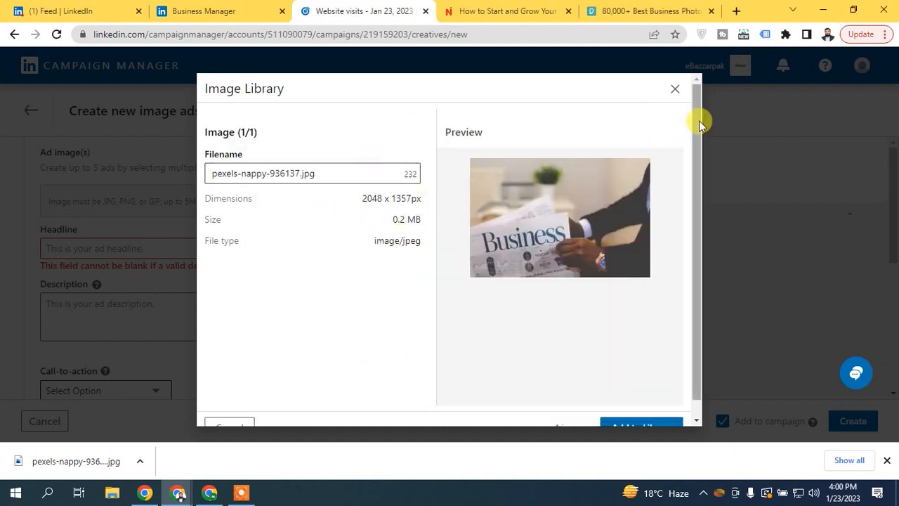
scroll(698, 120, down, 1)
click(636, 410)
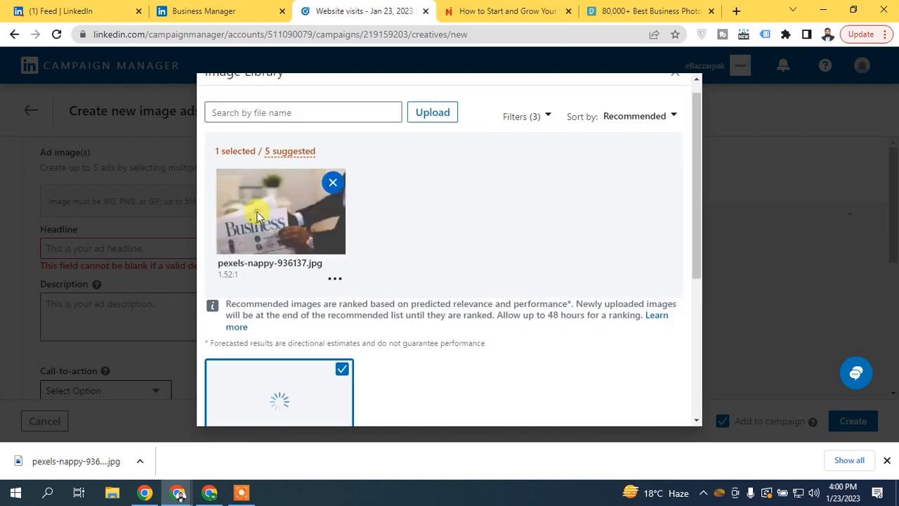
drag(695, 144, 683, 296)
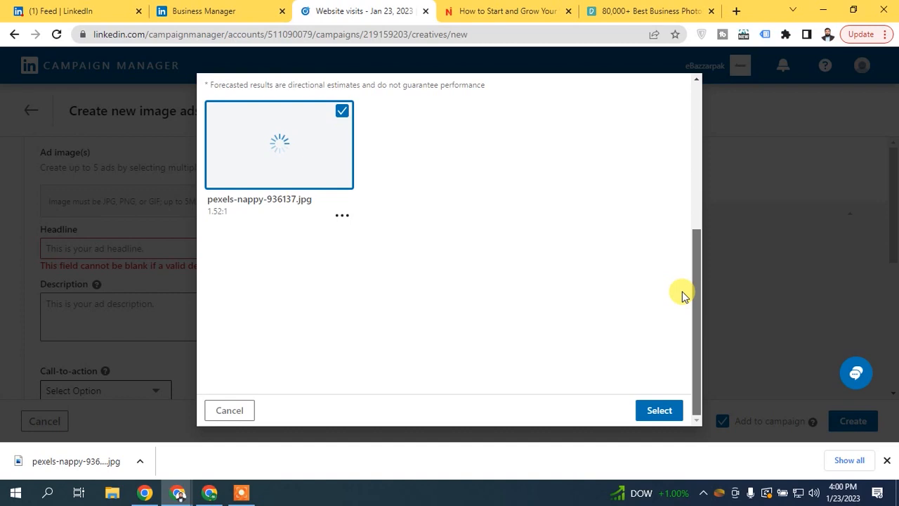
click(651, 411)
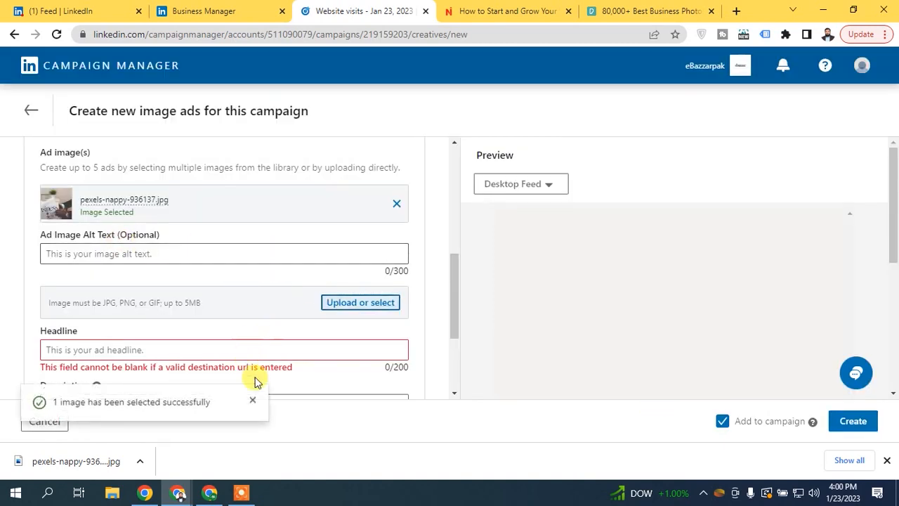
- Copy the introductory text and paste it into the Description field
click(252, 400)
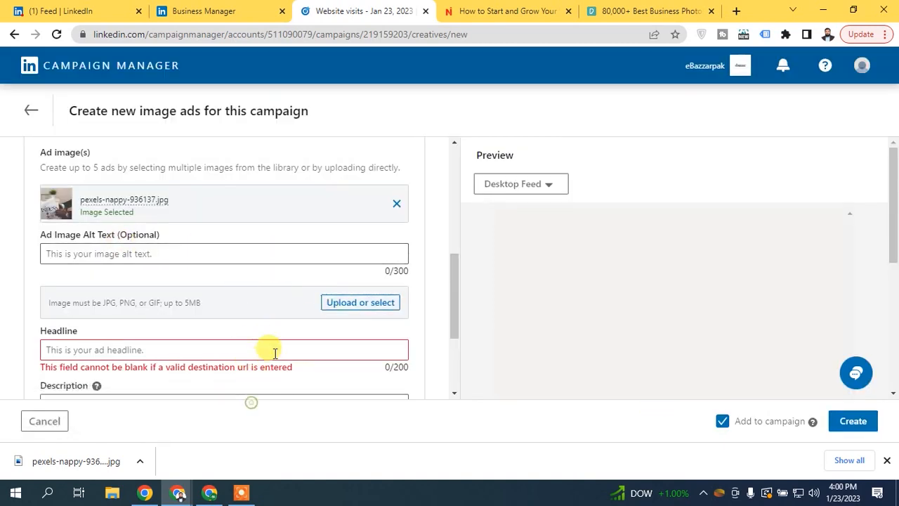
click(886, 461)
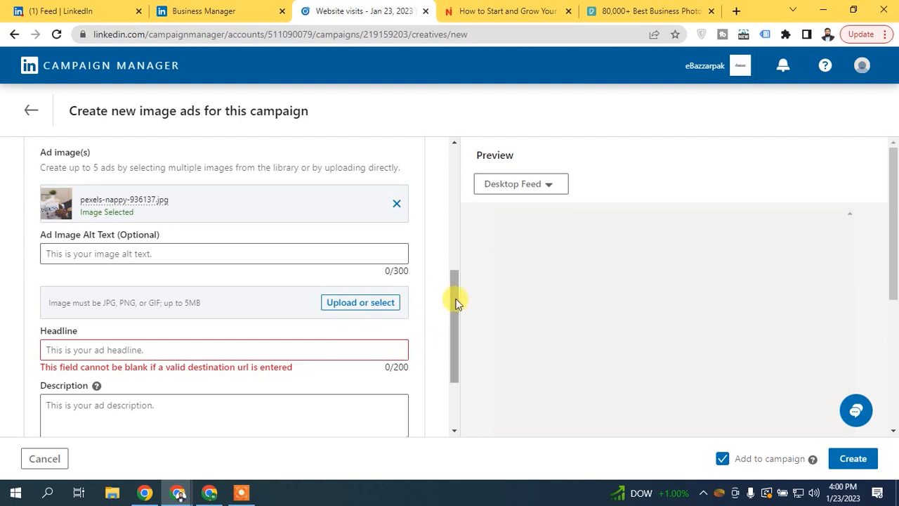
scroll(455, 302, up, 5)
drag(27, 213, 97, 240)
right_click(112, 225)
click(150, 267)
drag(452, 218, 450, 326)
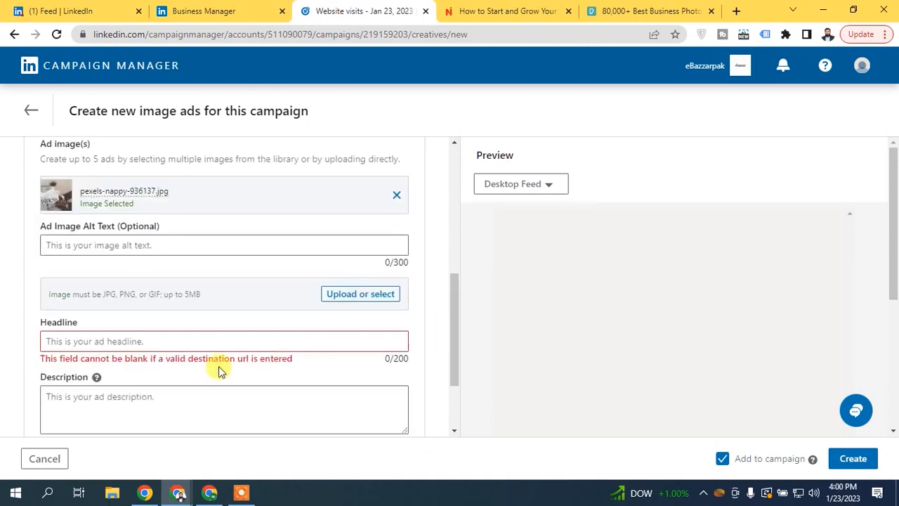
click(90, 399)
right_click(112, 397)
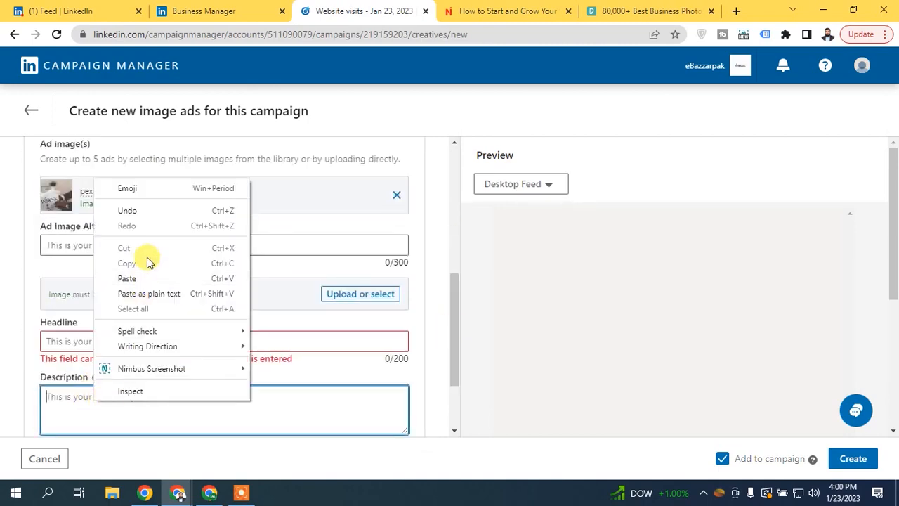
click(137, 278)
- Enter the headline 'How To Grow Your Social Media Marketing Business?'
click(114, 342)
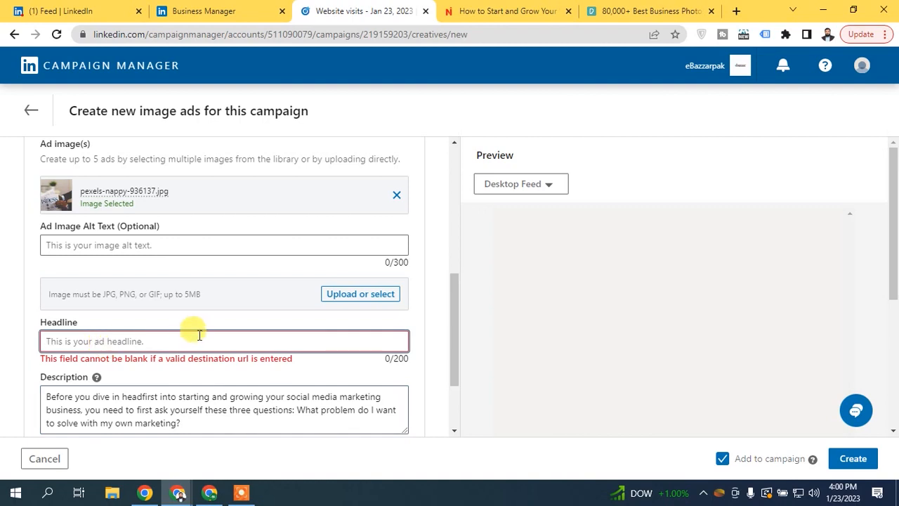
text(How)
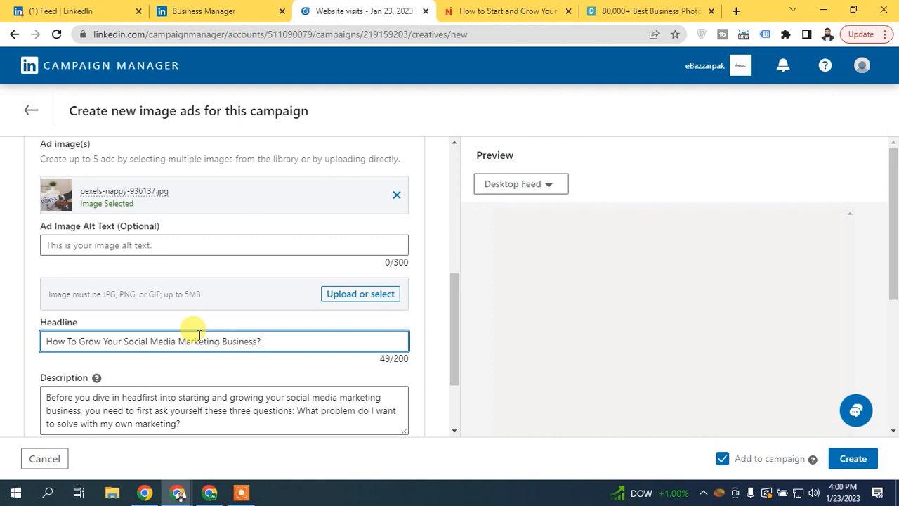
click(203, 313)
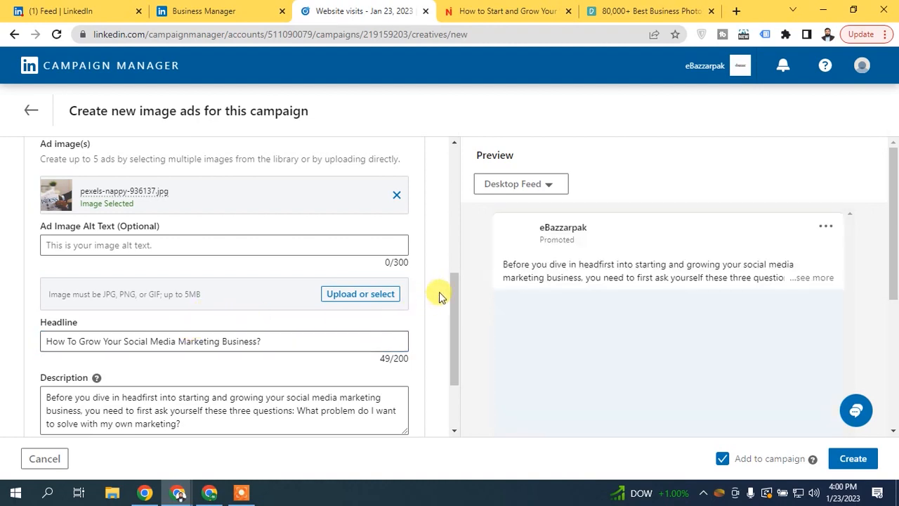
- Choose Learn more as the call-to-action, then check the preview and the linked article
drag(896, 235, 896, 254)
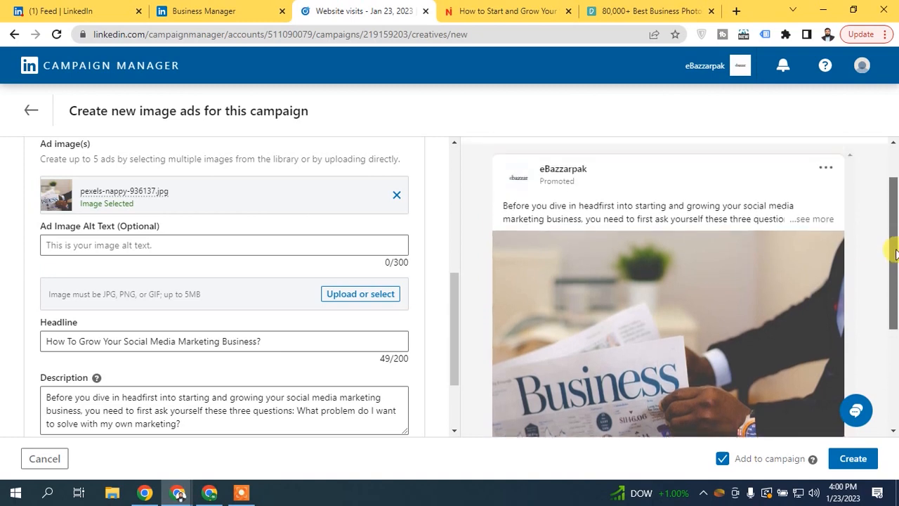
drag(530, 206, 723, 206)
drag(896, 253, 896, 330)
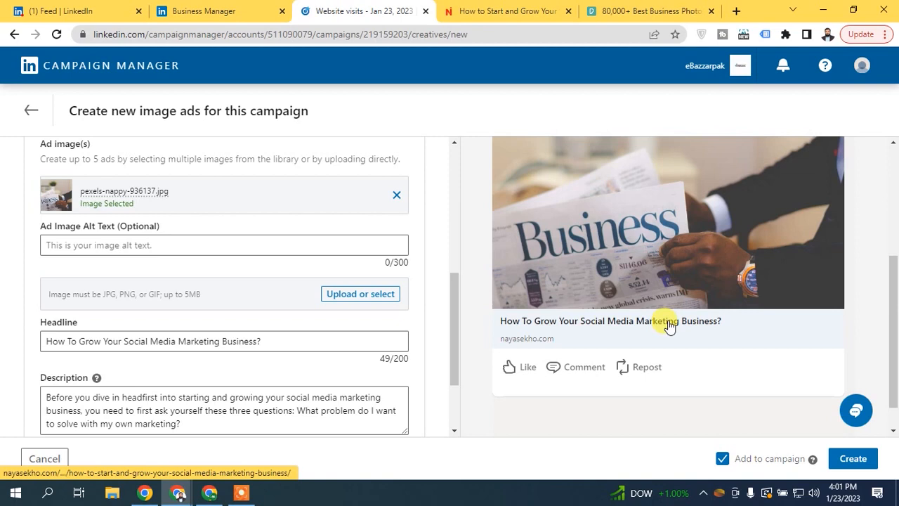
scroll(669, 325, down, 1)
scroll(455, 340, down, 1)
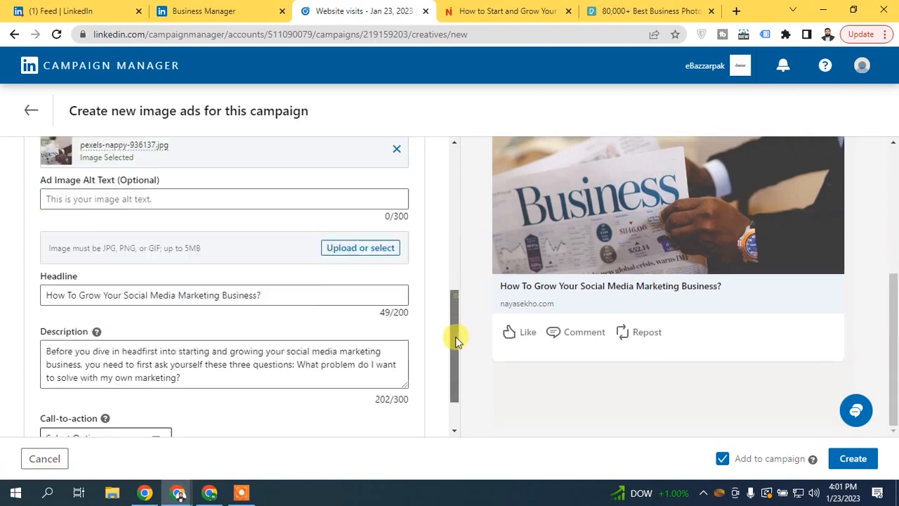
scroll(455, 340, down, 1)
click(76, 377)
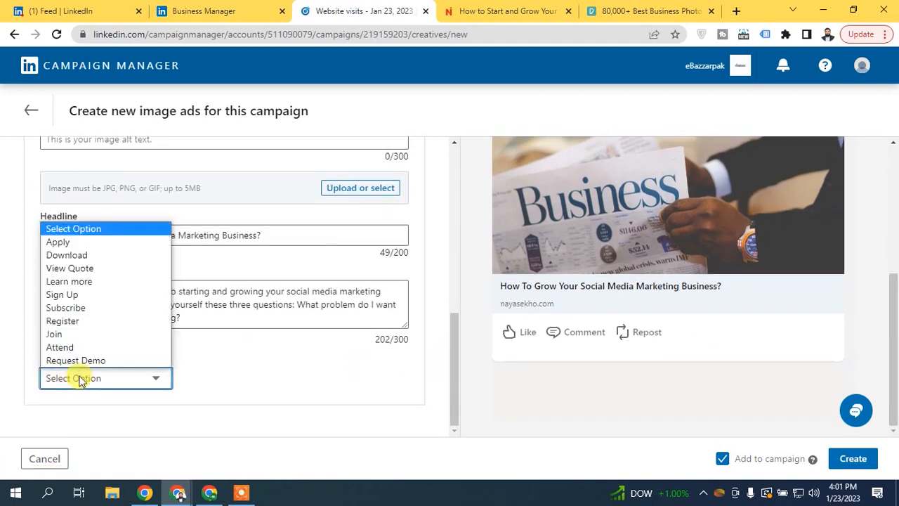
click(78, 281)
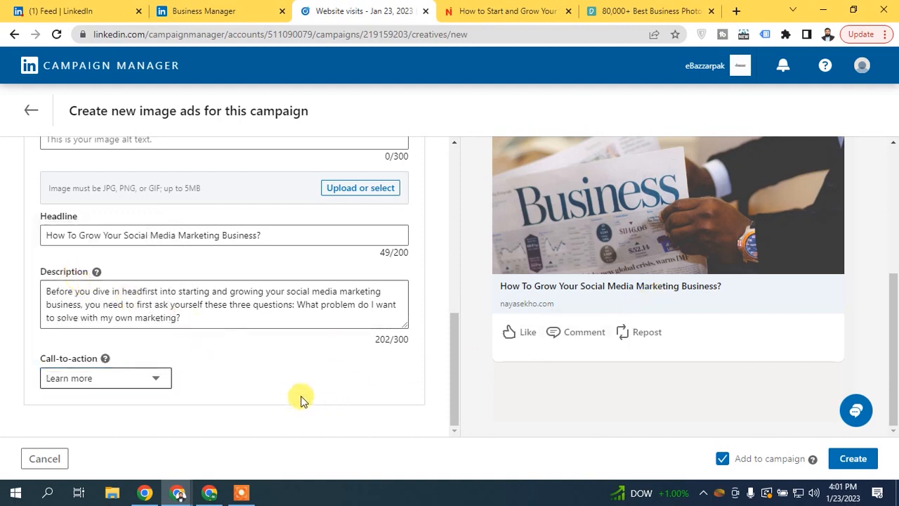
drag(454, 361, 441, 391)
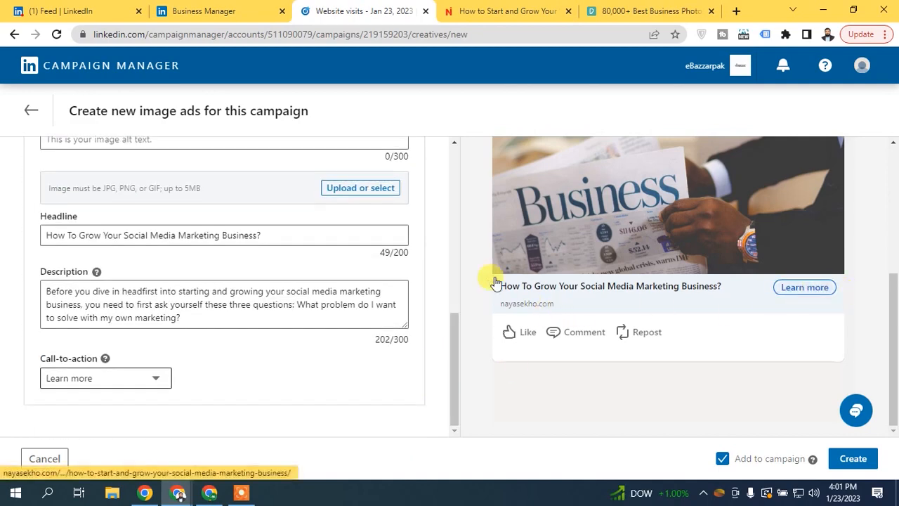
click(491, 10)
click(318, 9)
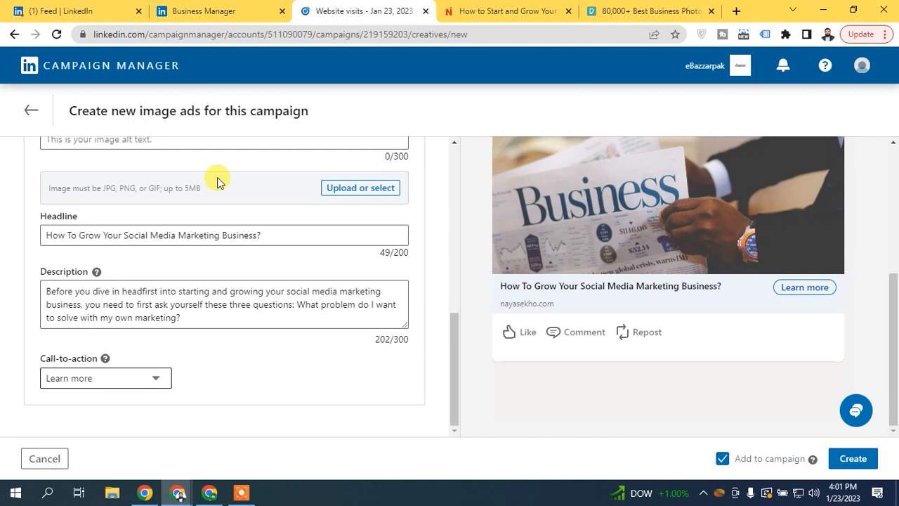
drag(455, 337, 449, 275)
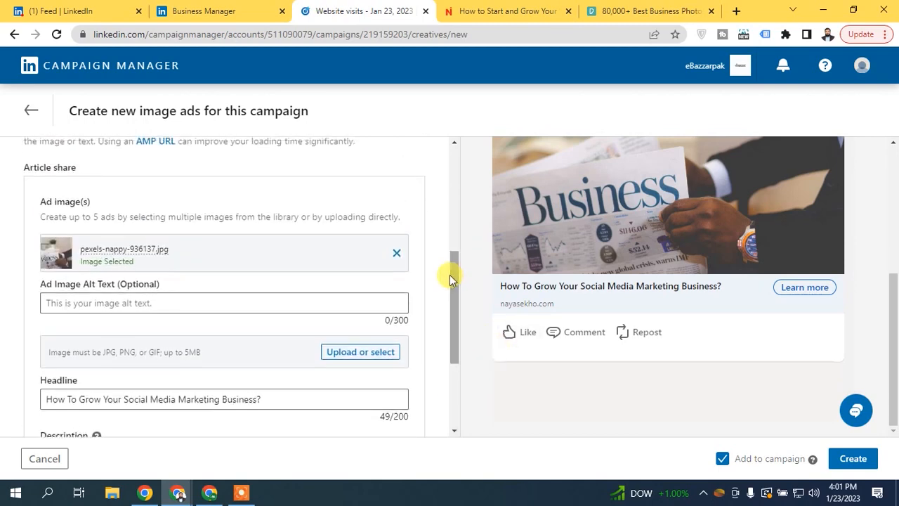
drag(449, 274, 435, 417)
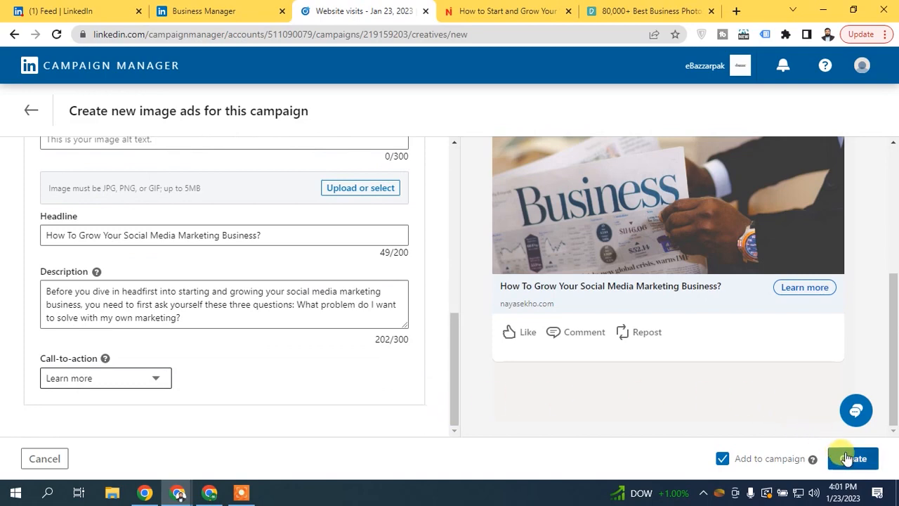
- Leave the unsaved ad draft and return to the Campaigns list
drag(458, 337, 463, 153)
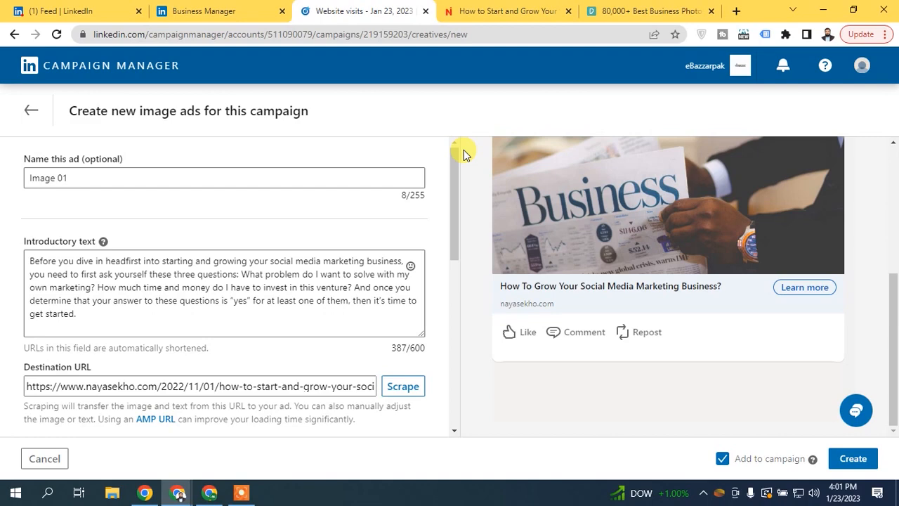
click(32, 116)
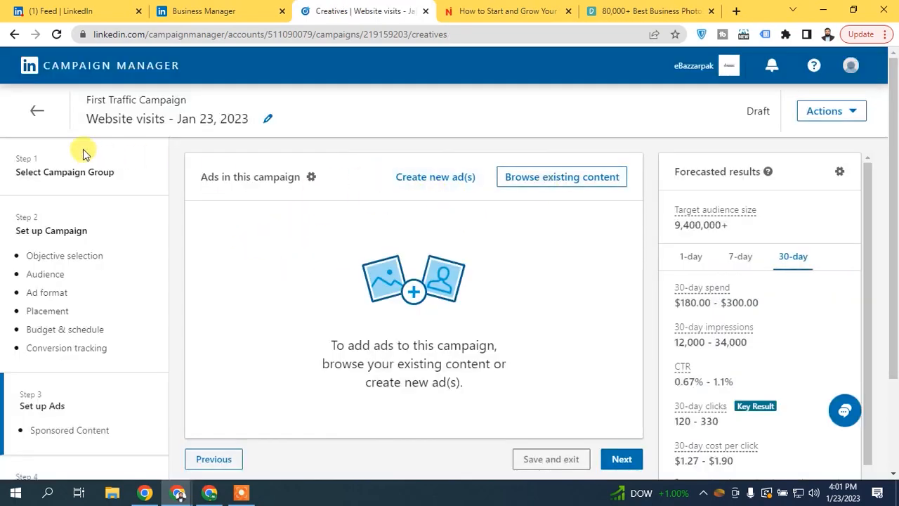
click(29, 109)
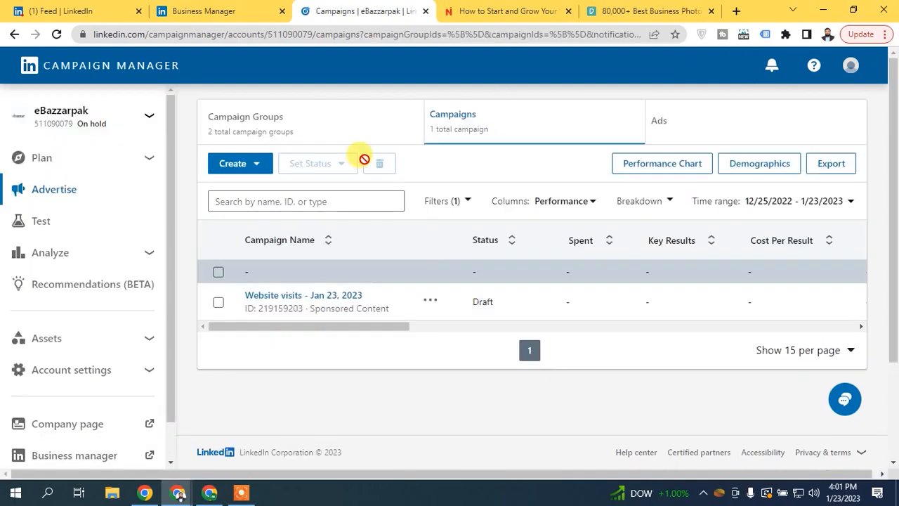
click(307, 297)
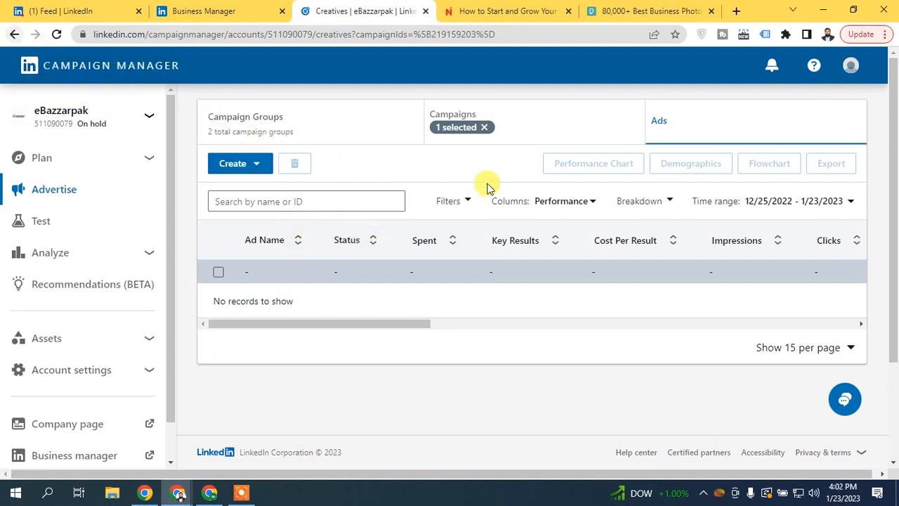
click(565, 138)
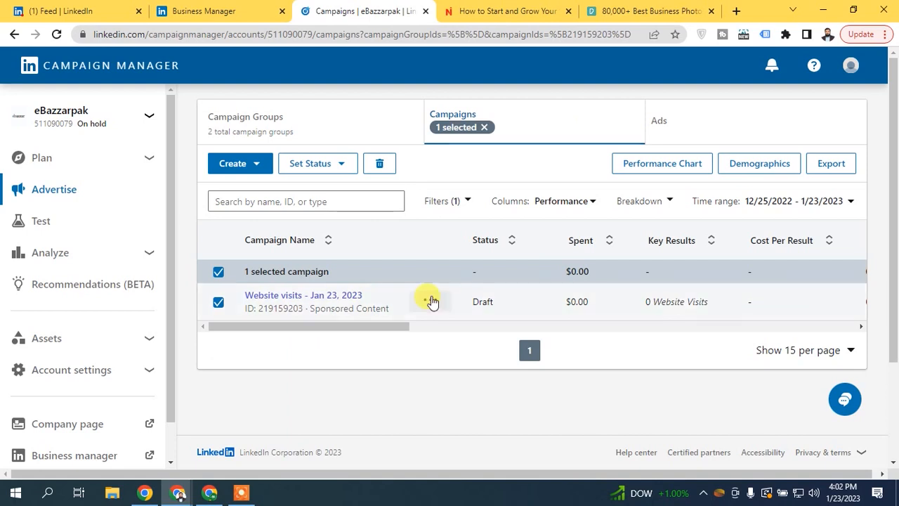
- Reopen the Website visits campaign via Edit & launch and start changing its objective
click(430, 300)
click(403, 333)
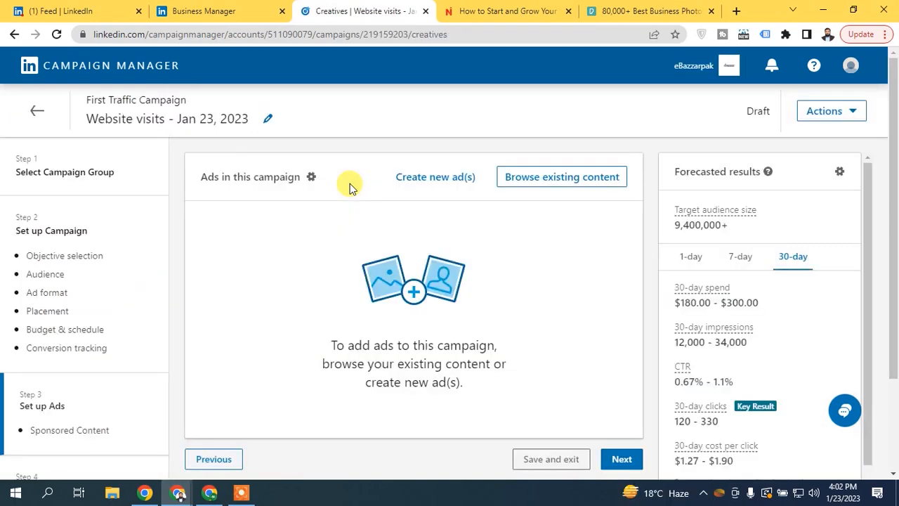
click(49, 257)
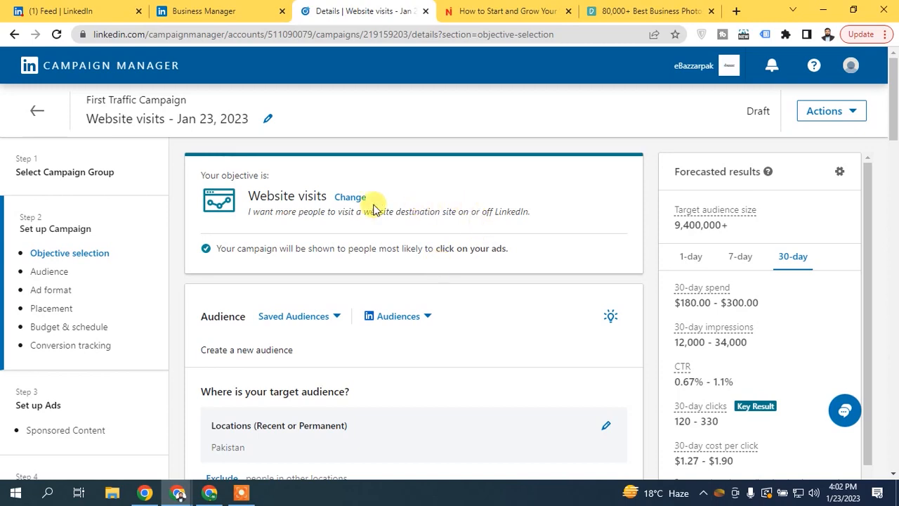
click(350, 197)
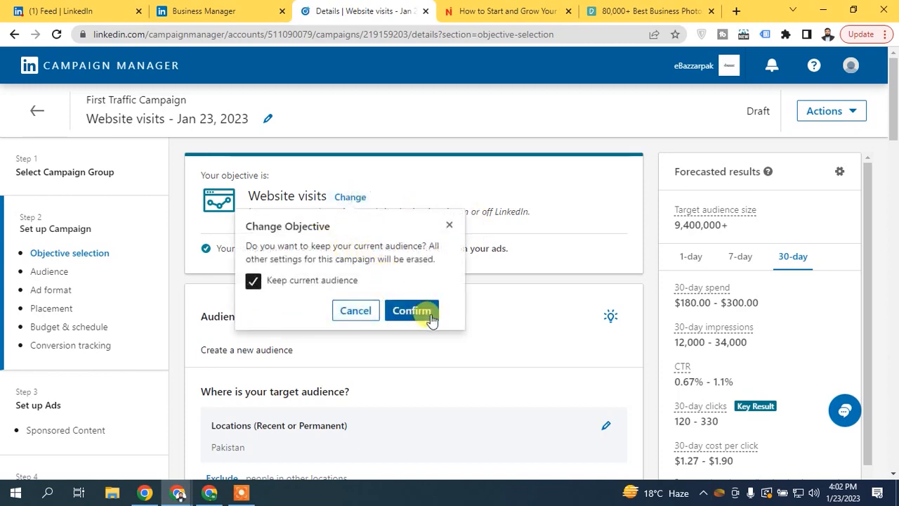
- Change away from the Website visits objective with Keep current audience unchecked, and confirm
click(447, 225)
drag(896, 123, 893, 291)
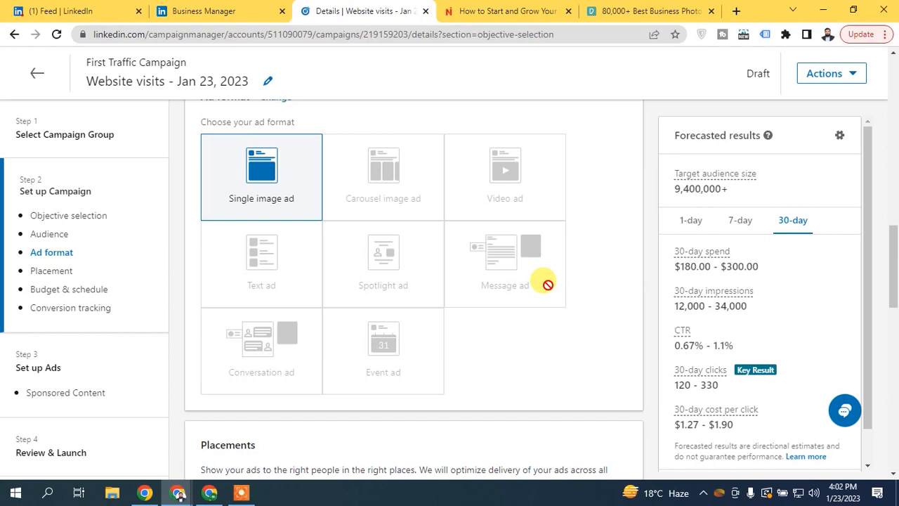
scroll(491, 260, up, 10)
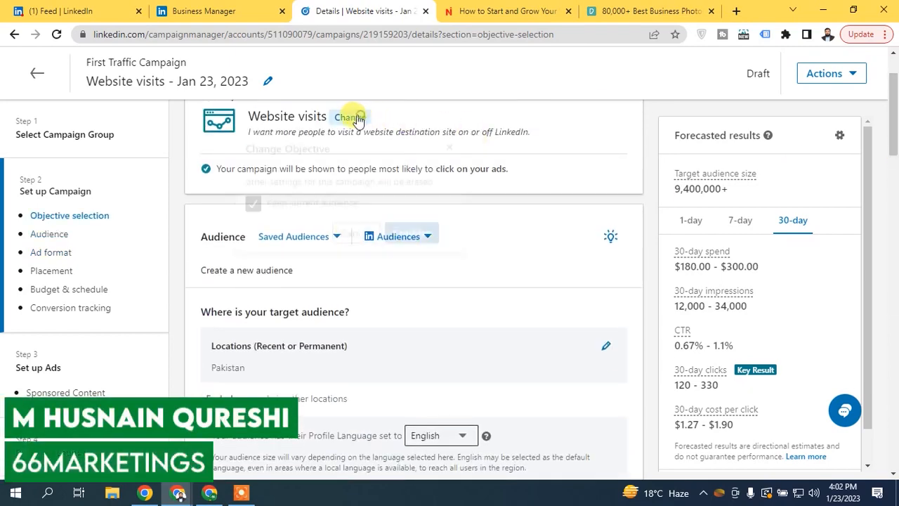
click(349, 117)
click(297, 203)
click(409, 229)
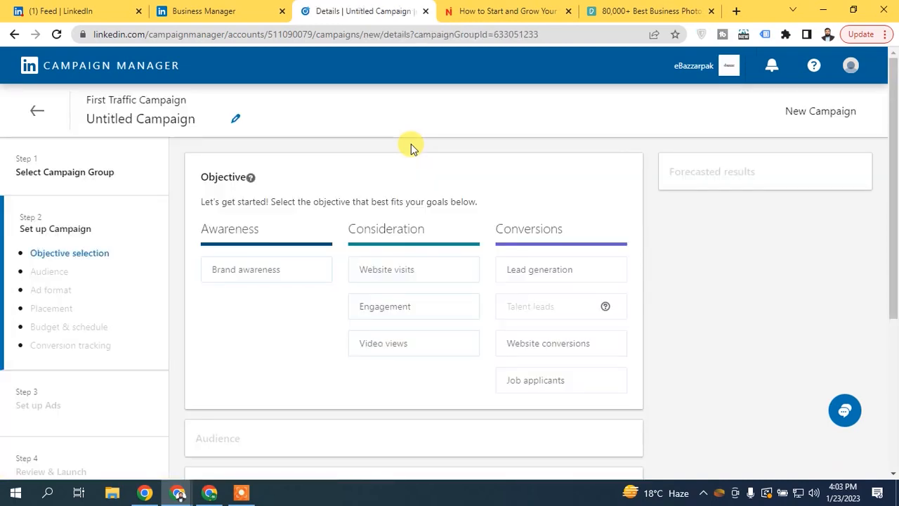
- Choose Lead generation with the Message ad format and save the campaign as a draft
click(513, 265)
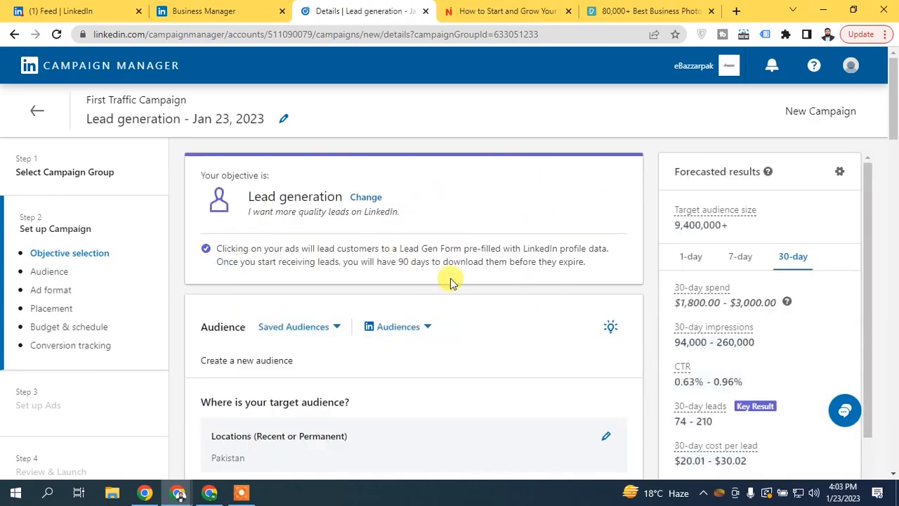
drag(892, 184, 895, 261)
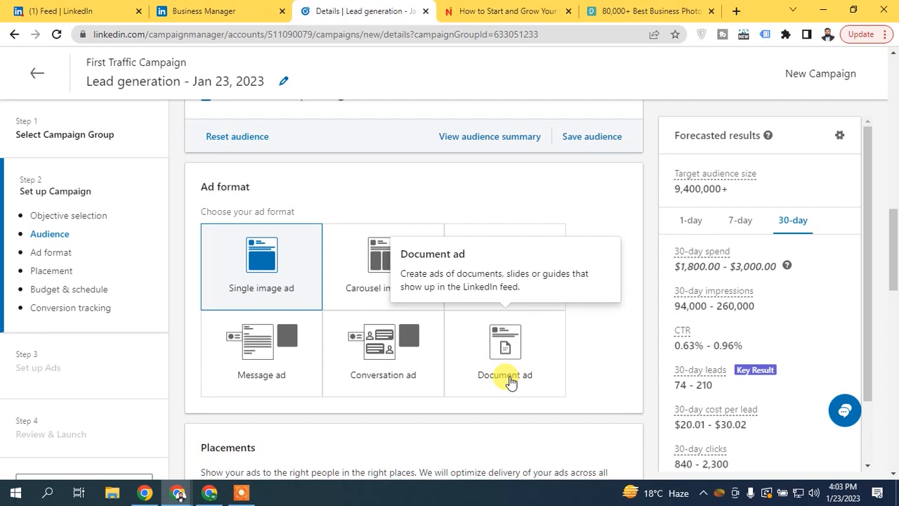
click(284, 335)
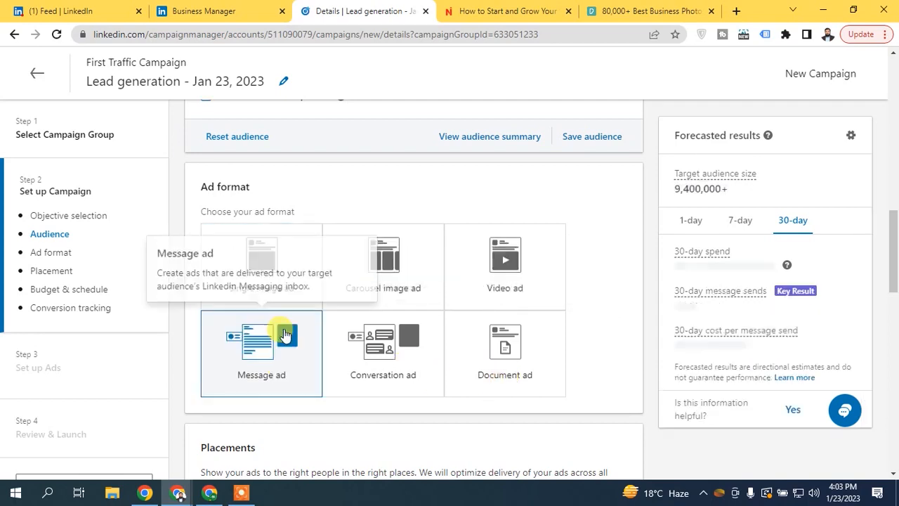
scroll(153, 279, down, 3)
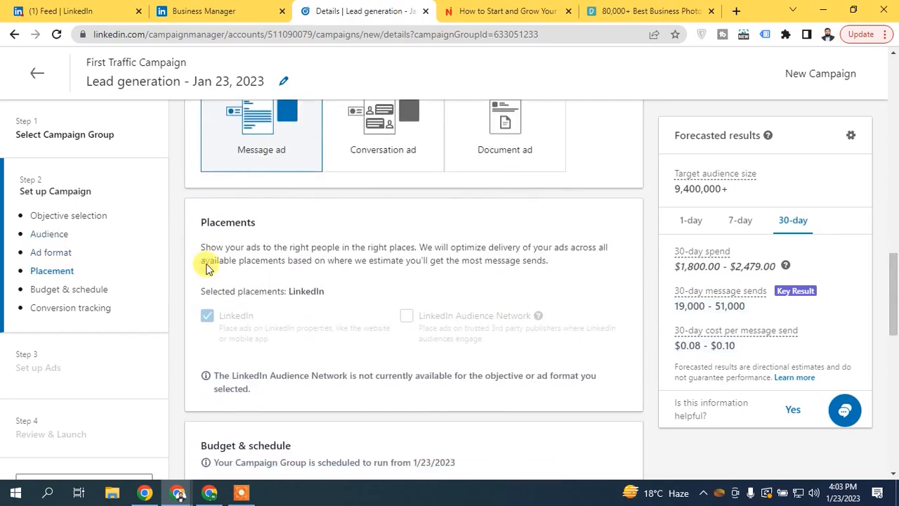
drag(894, 328, 895, 462)
click(627, 419)
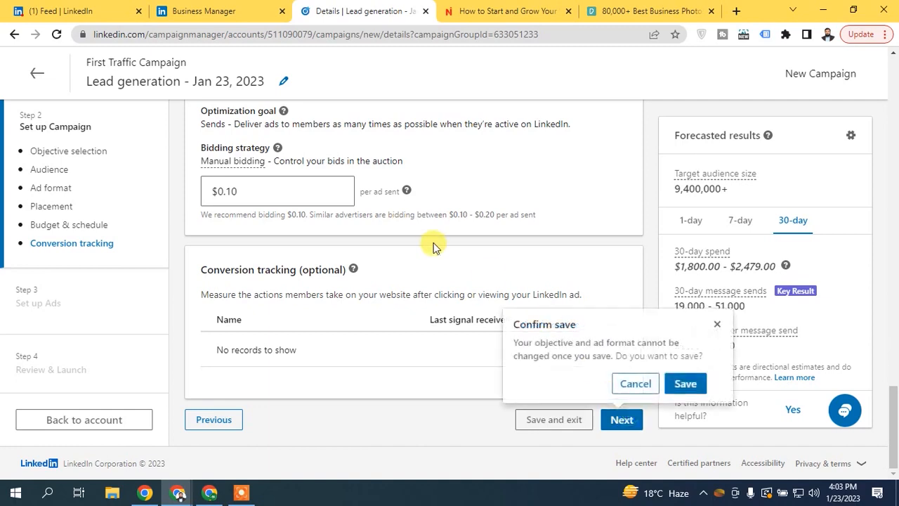
click(687, 383)
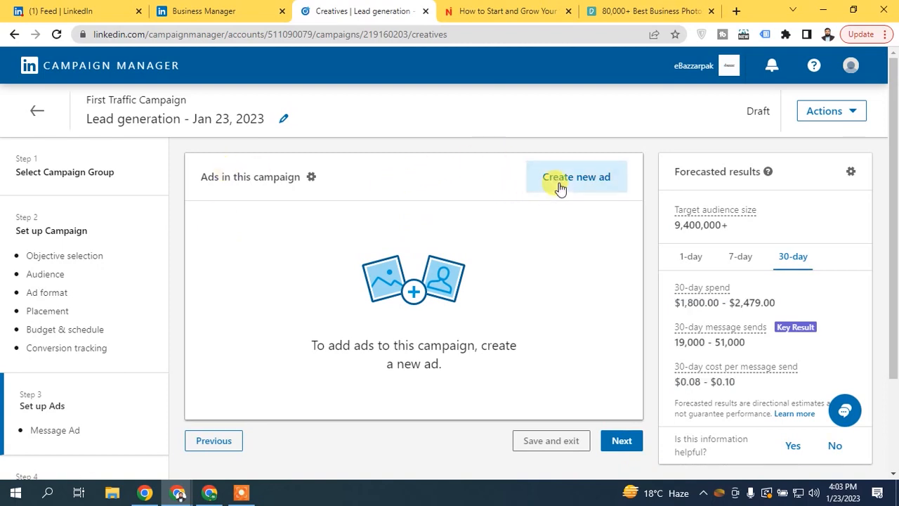
- Start a new ad and look at adding a sender, closing it without requesting approval
click(558, 185)
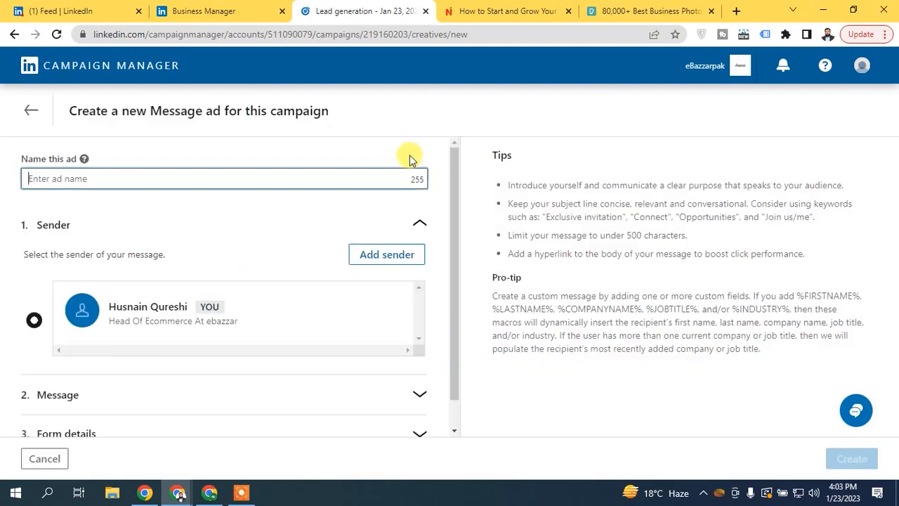
drag(456, 183, 455, 241)
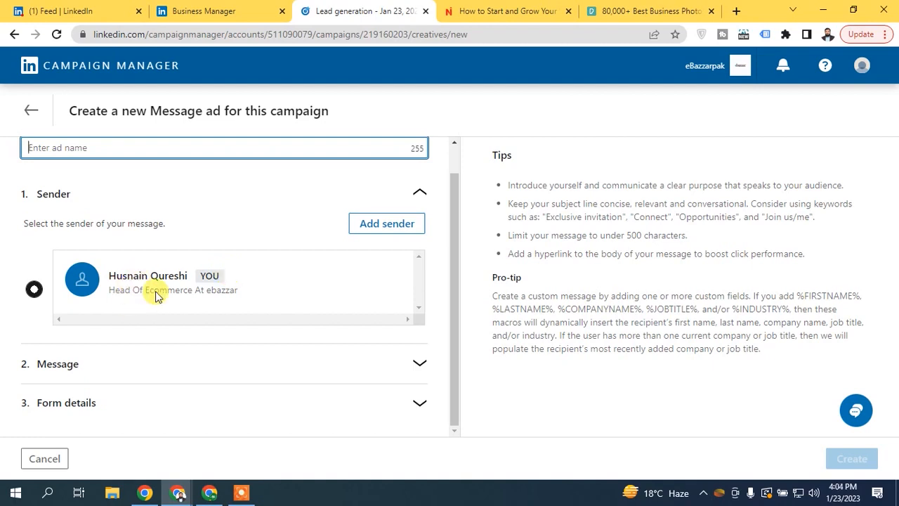
click(413, 236)
click(294, 149)
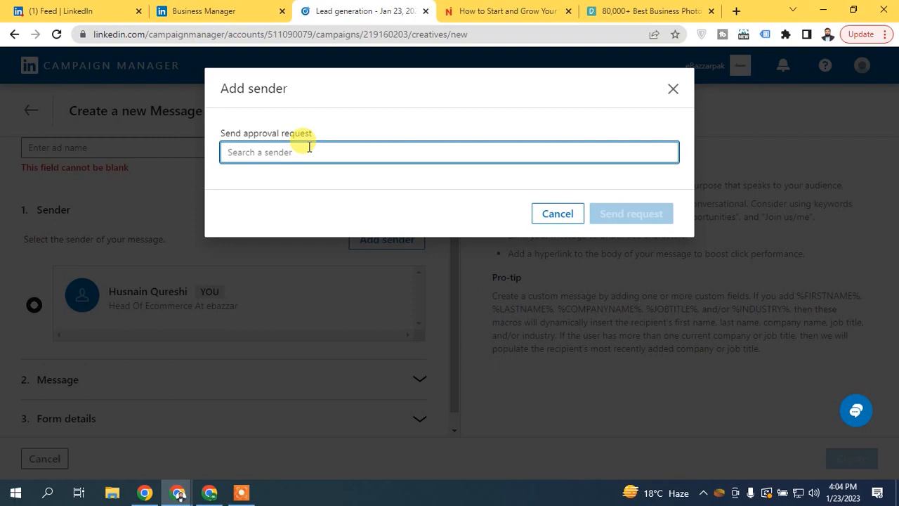
click(551, 214)
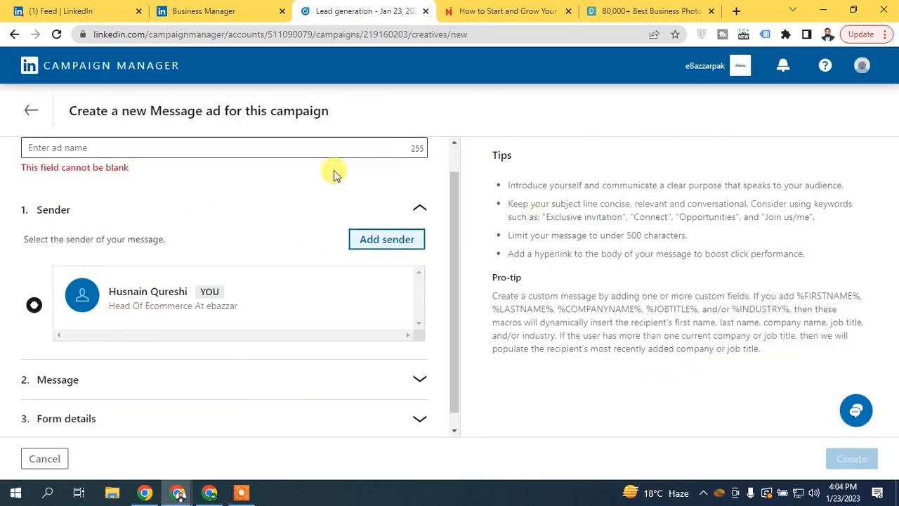
- Name the ad 'Message Ad 01'
click(253, 147)
scroll(451, 217, up, 1)
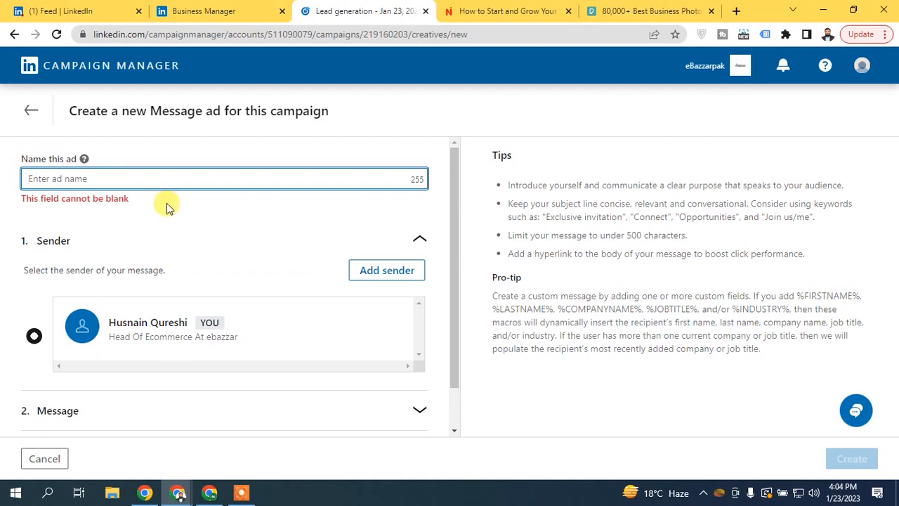
text(Message Ad)
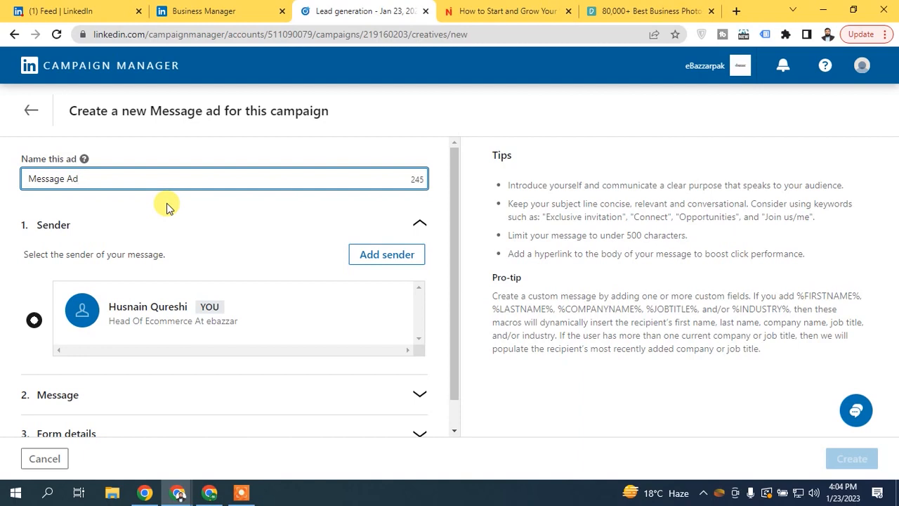
text( 01)
scroll(453, 183, down, 2)
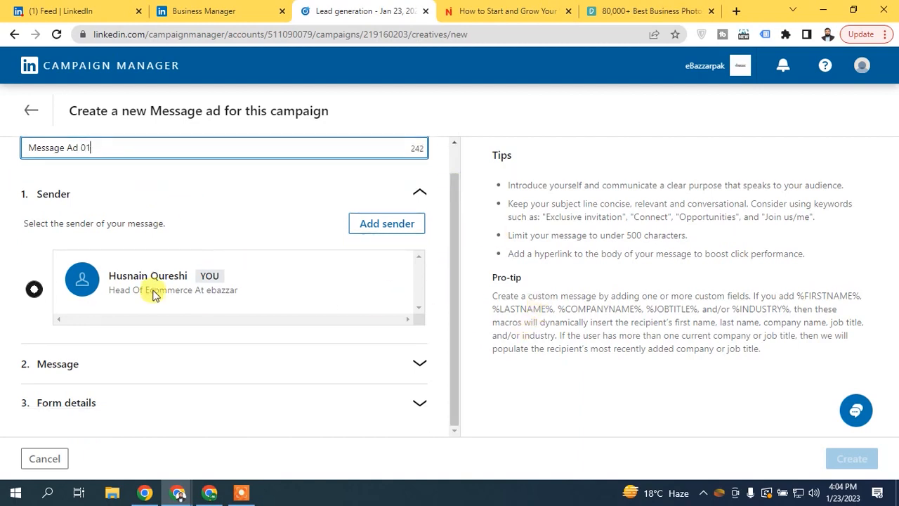
- Review the Message section's call-to-action and landing page URL, then expand Form details
click(316, 363)
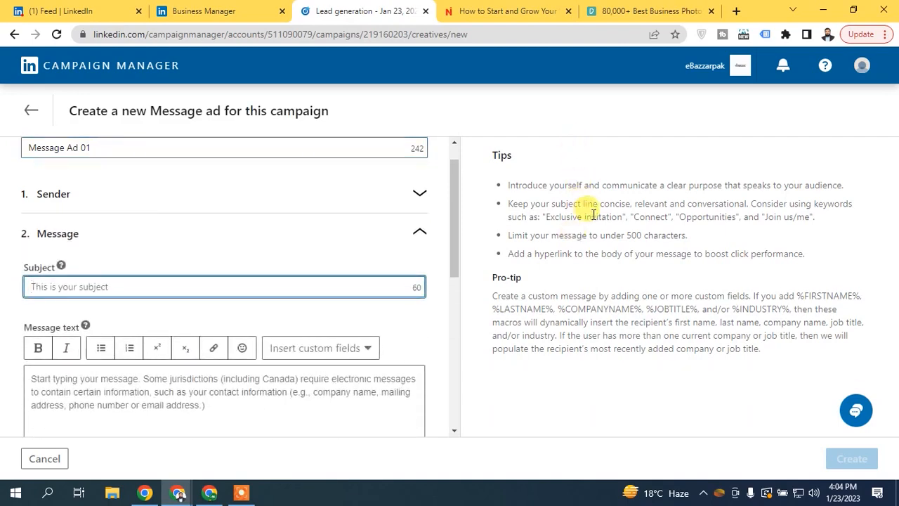
drag(459, 186, 457, 220)
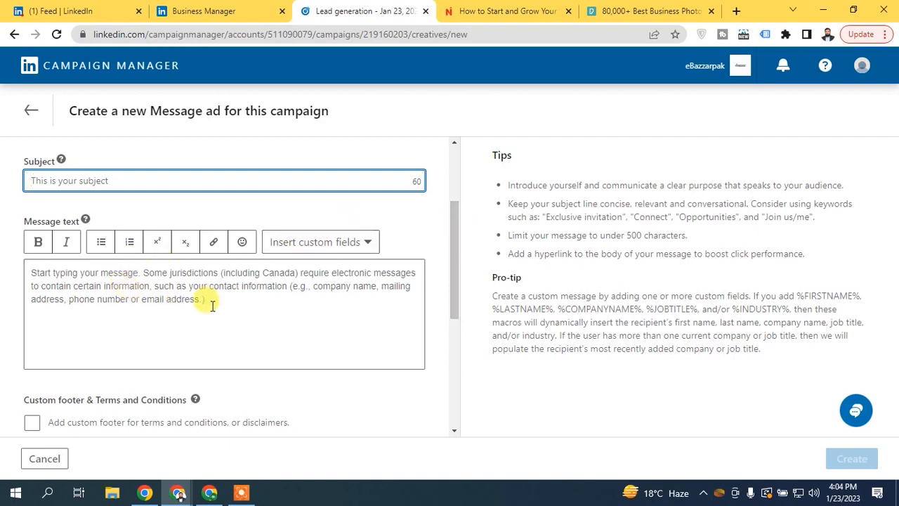
drag(451, 211, 457, 293)
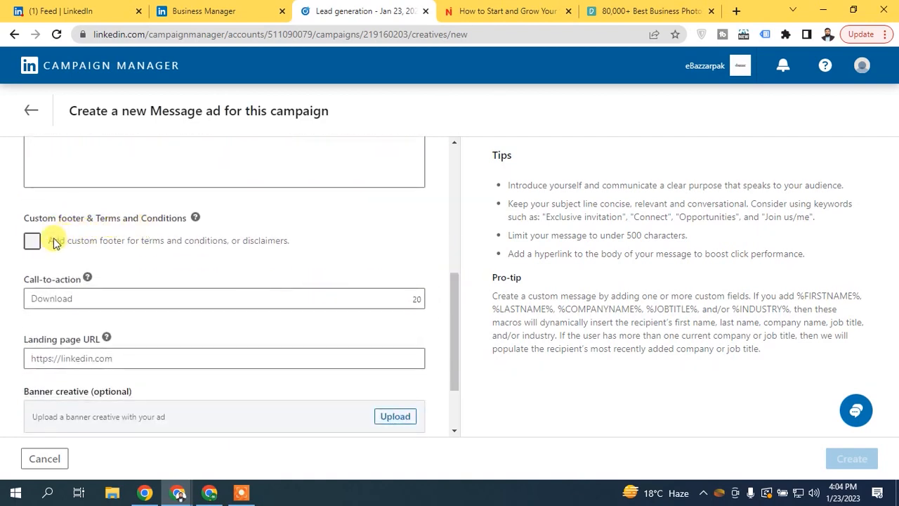
click(80, 297)
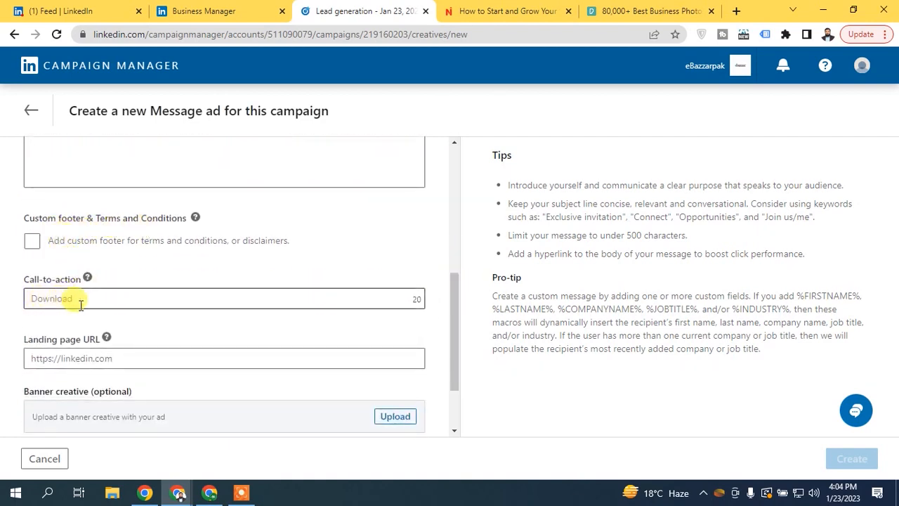
drag(453, 308, 456, 334)
click(89, 288)
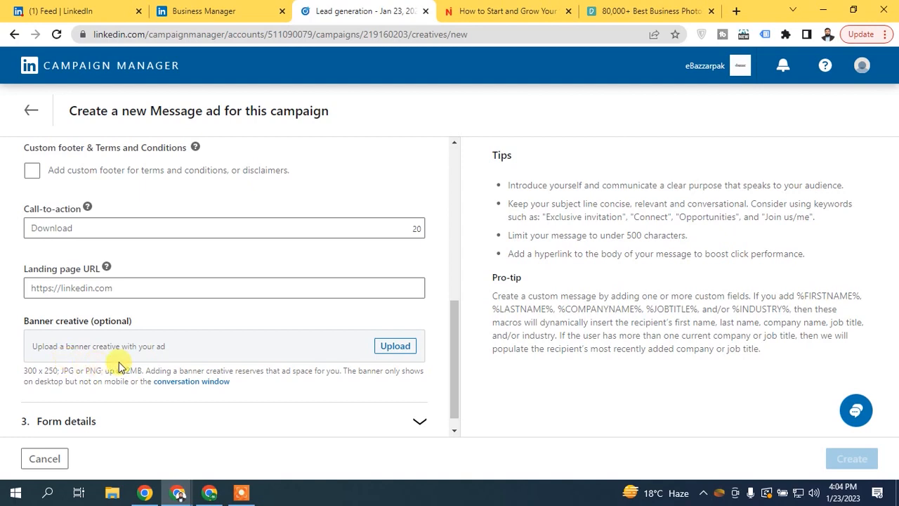
drag(451, 330, 450, 369)
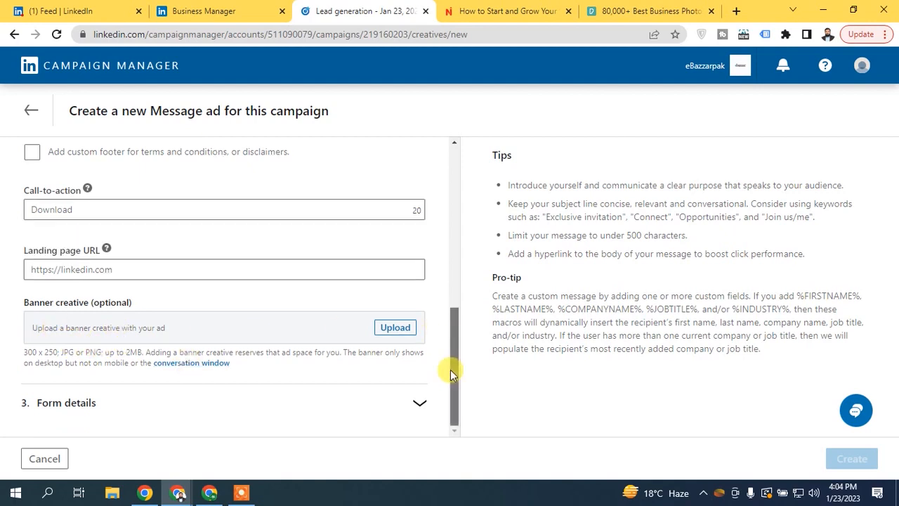
click(391, 398)
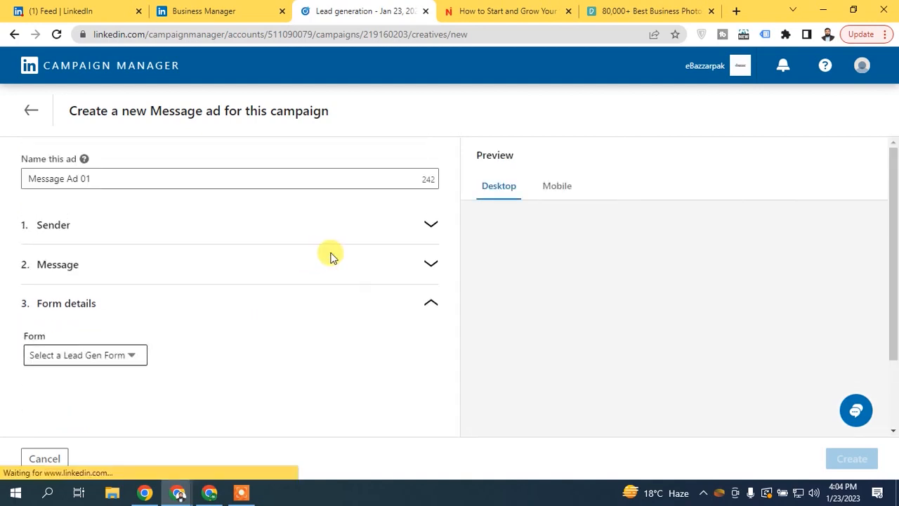
- Check the Lead Gen Form list, which has no forms to pick
click(87, 358)
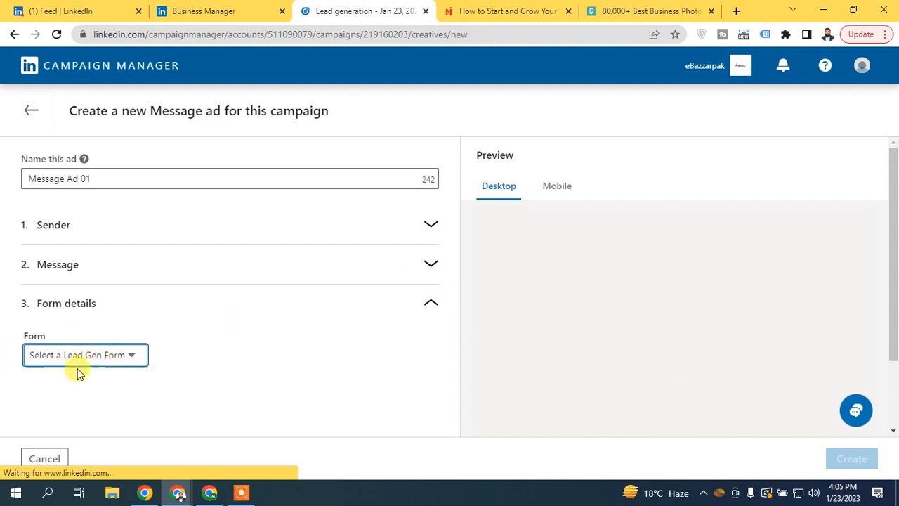
click(82, 368)
drag(884, 238, 875, 366)
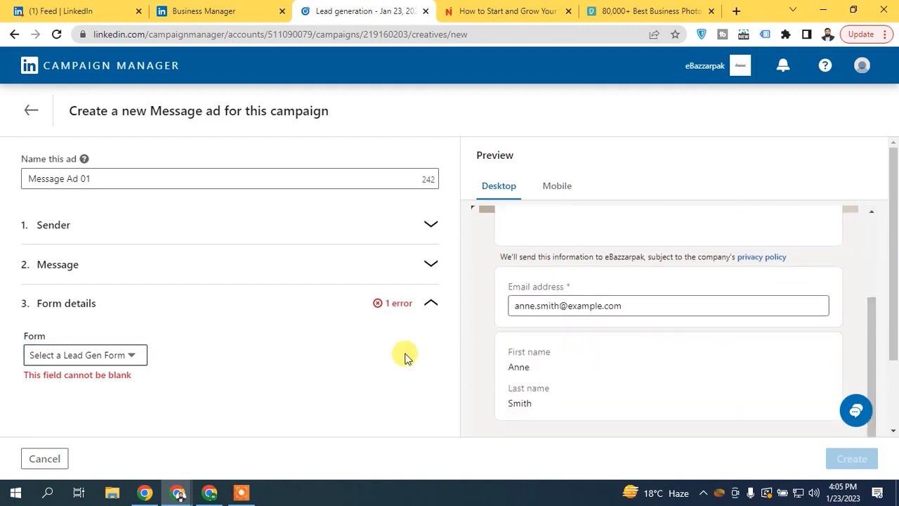
click(135, 358)
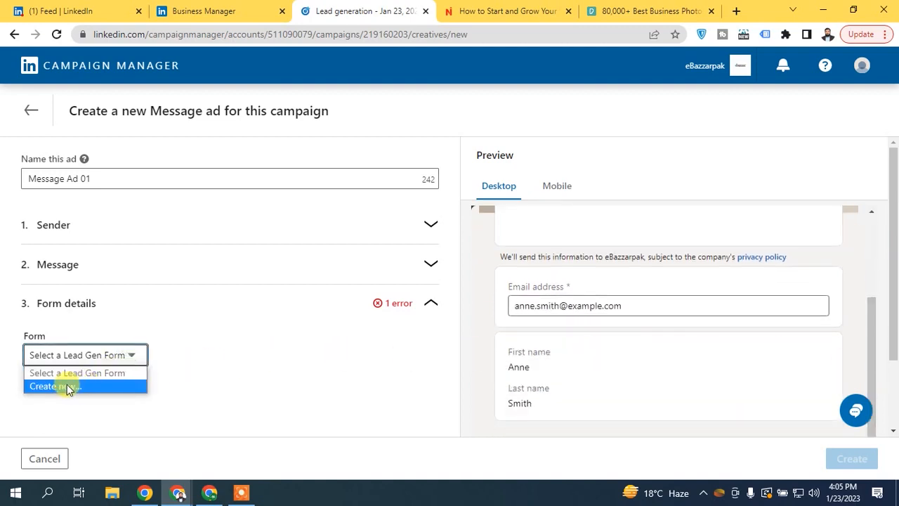
click(105, 281)
- Reopen the Message and Form details sections and start creating a new lead gen form
click(100, 271)
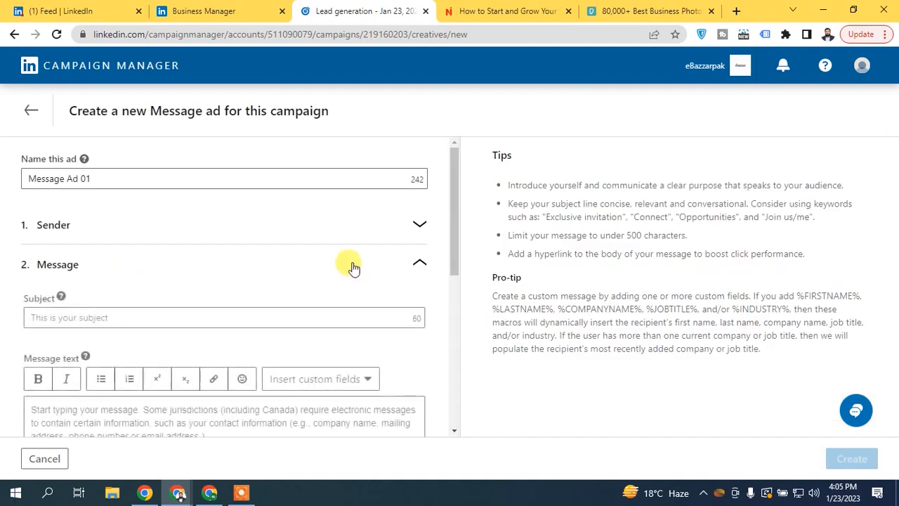
drag(454, 193, 448, 244)
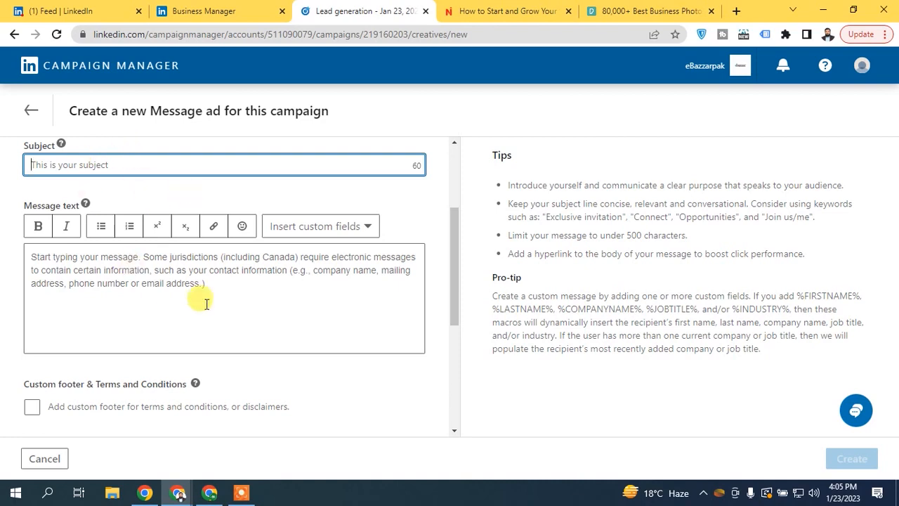
drag(455, 239, 421, 349)
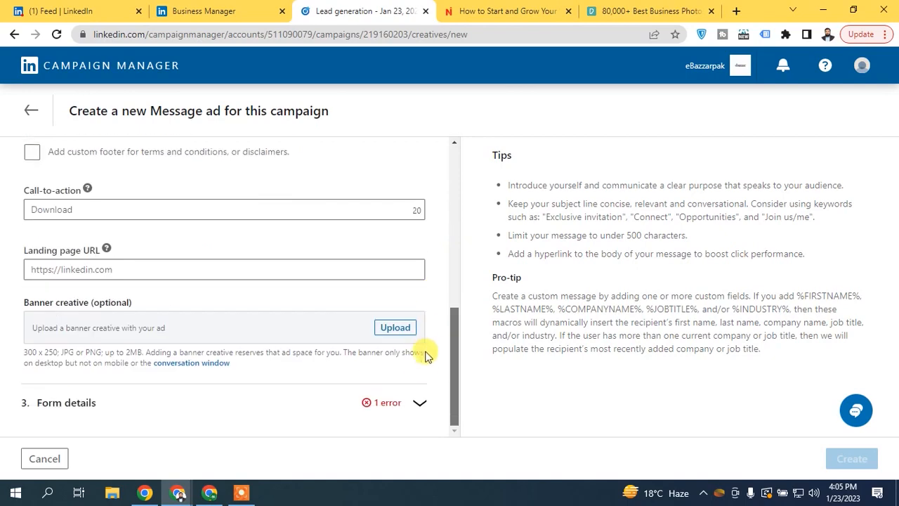
click(101, 402)
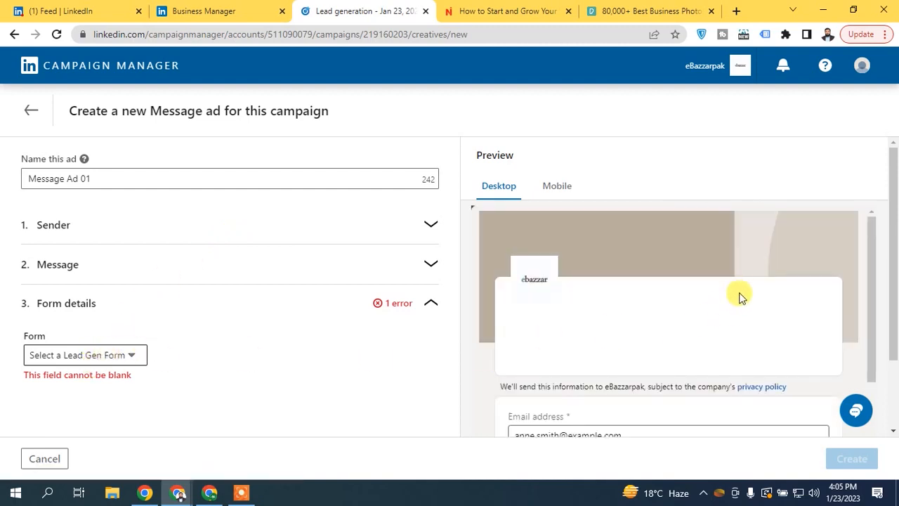
drag(871, 241, 698, 305)
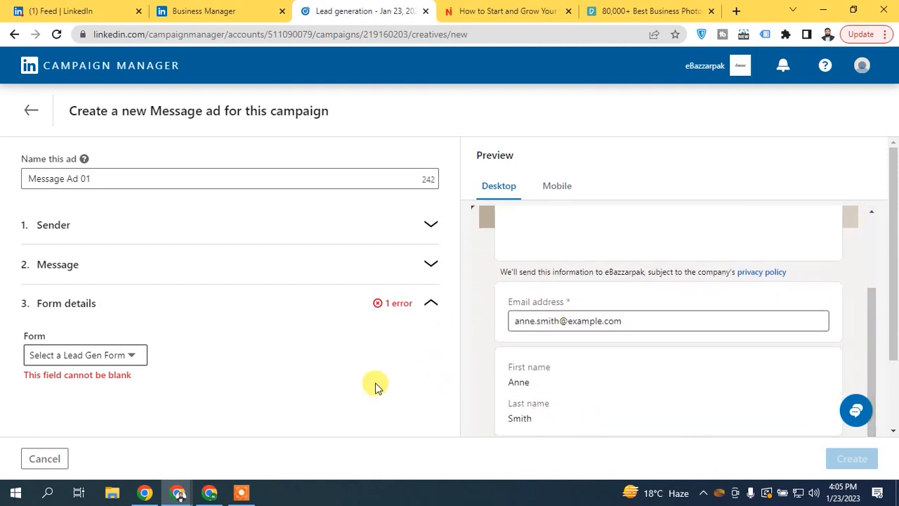
click(63, 354)
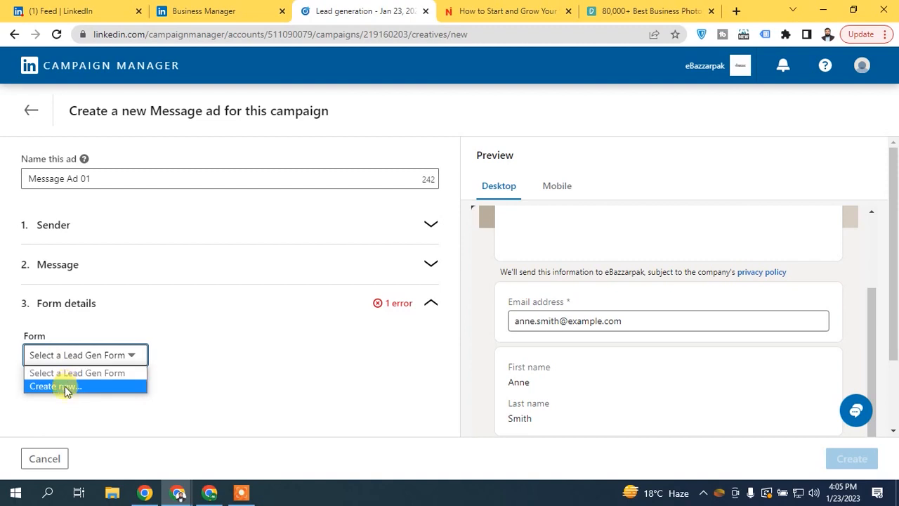
click(65, 386)
- Discard the unfinished Message ad draft and return to the ads step
drag(453, 201, 453, 290)
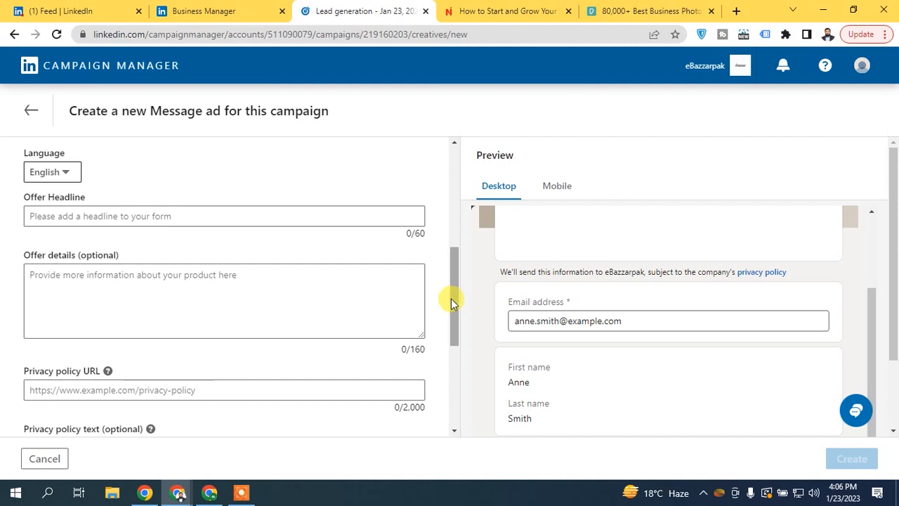
drag(453, 292, 450, 376)
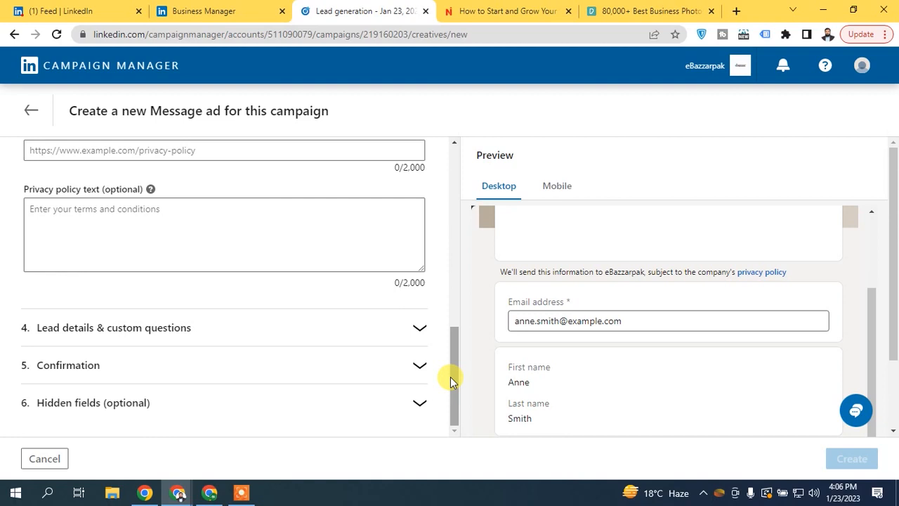
click(28, 110)
click(540, 288)
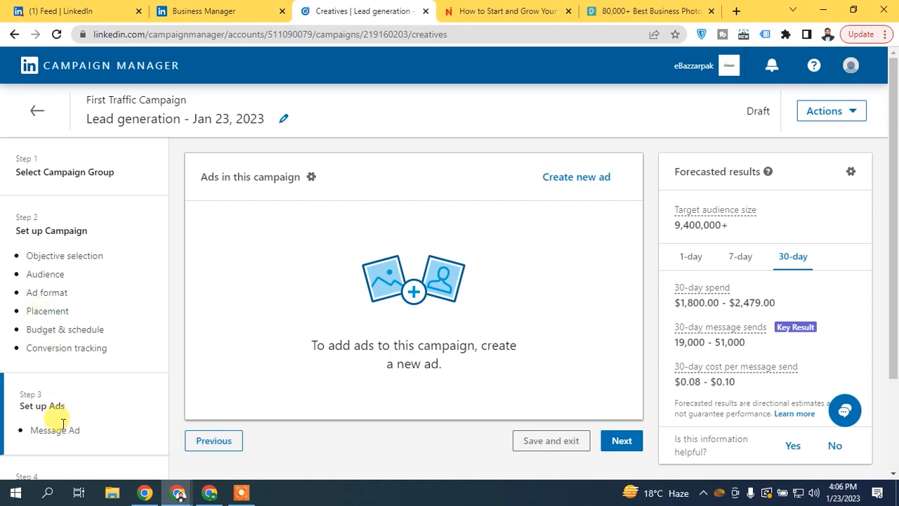
- Change the campaign objective to Website visits, keeping the current audience
click(65, 257)
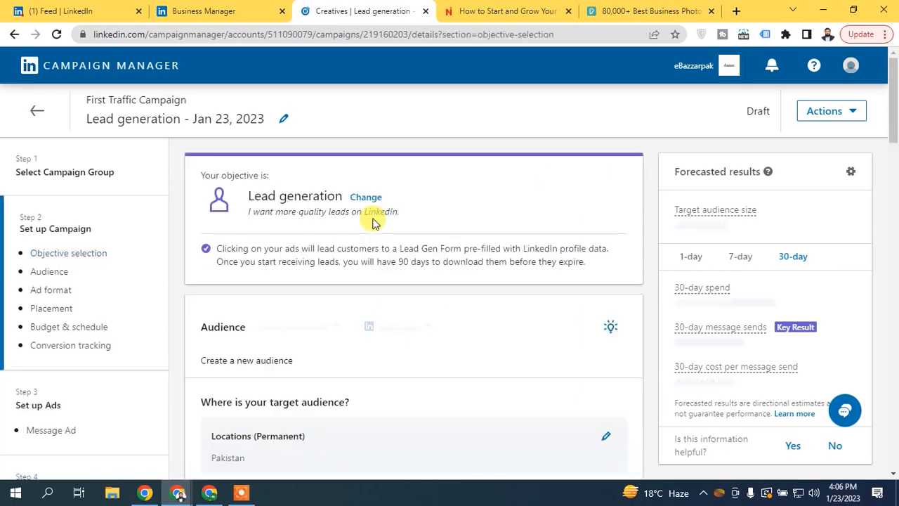
click(366, 198)
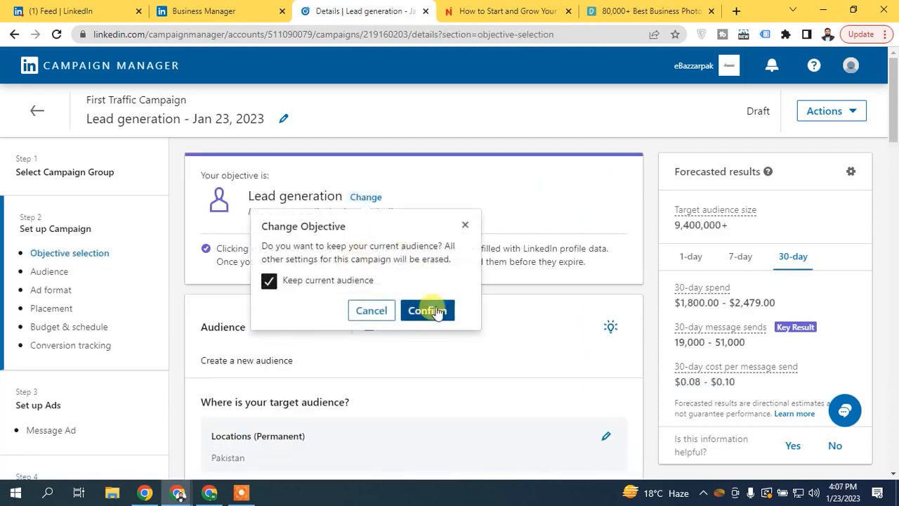
click(425, 309)
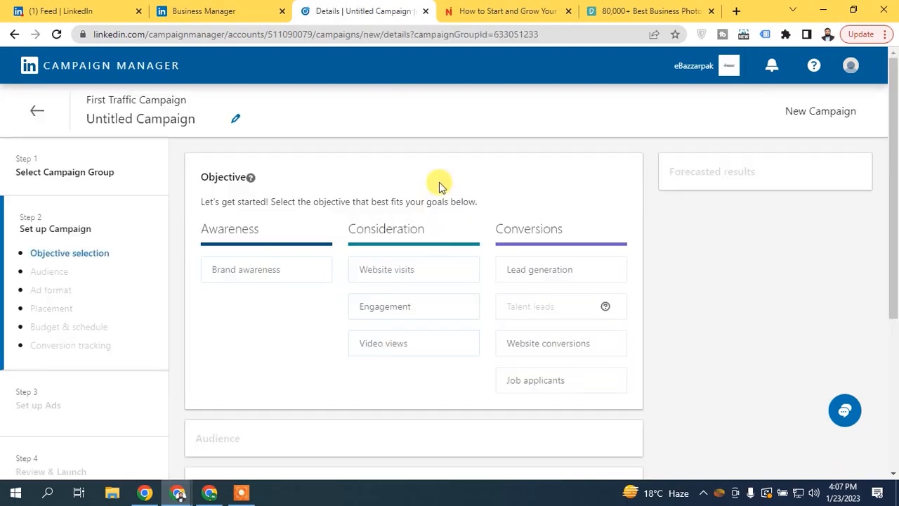
mouse_move(428, 273)
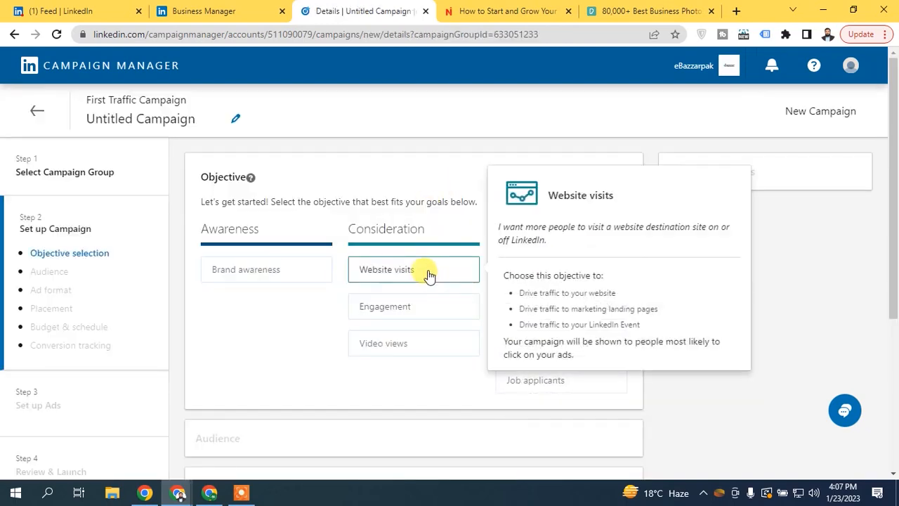
drag(895, 114, 897, 304)
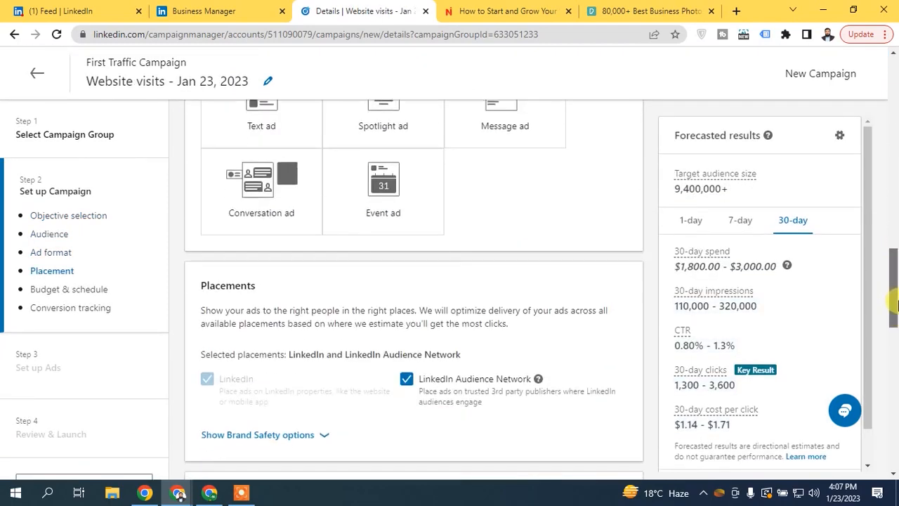
- Choose the Conversation ad format, dismiss the Audience Network notice, and save the campaign
click(288, 209)
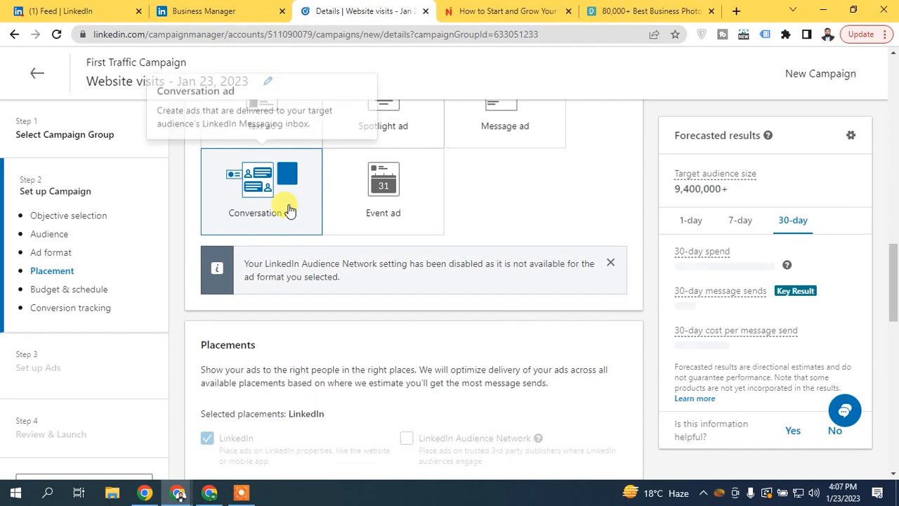
click(613, 265)
drag(895, 299, 896, 444)
click(622, 419)
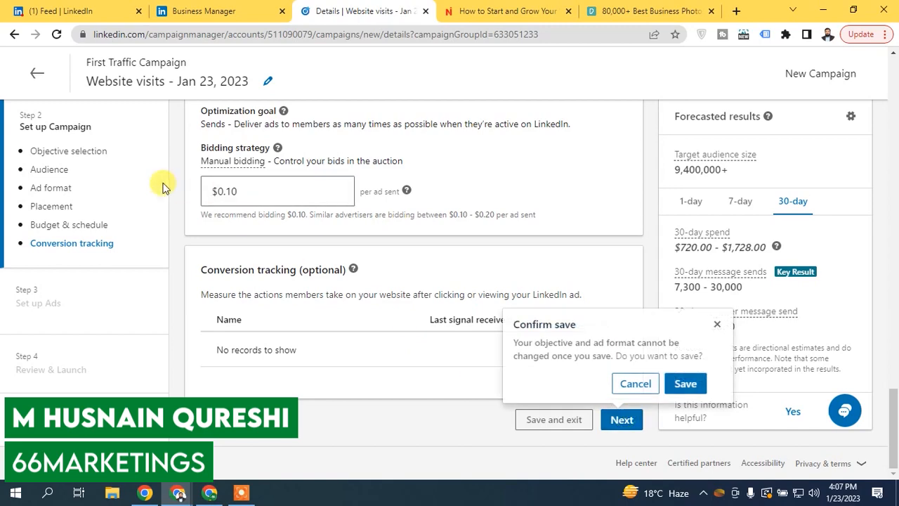
click(685, 384)
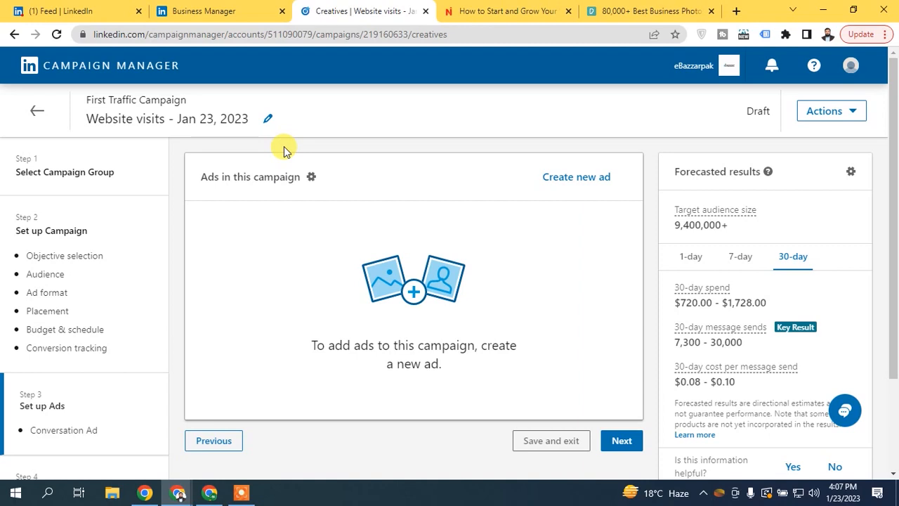
- Create 'Conversation Ad' with the pexels-nappy-936137.jpg banner and no custom terms footer
click(572, 179)
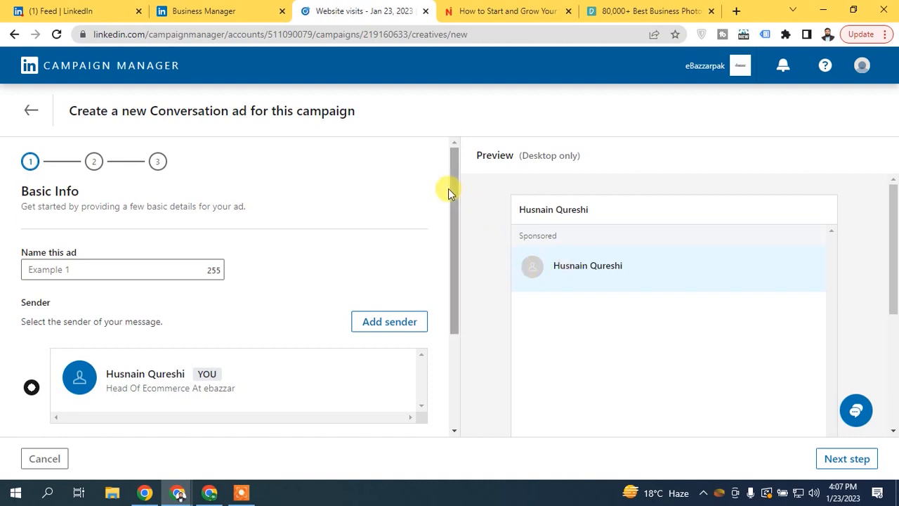
drag(457, 186, 459, 291)
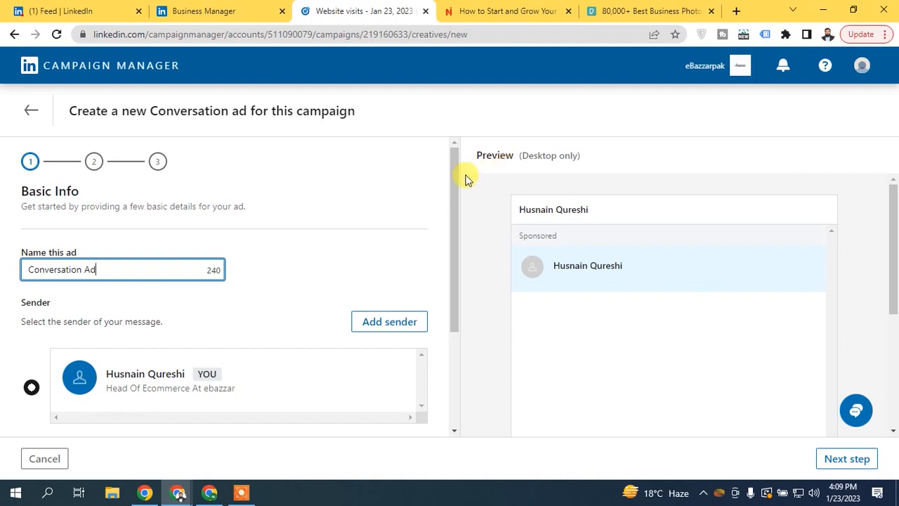
drag(455, 198, 401, 291)
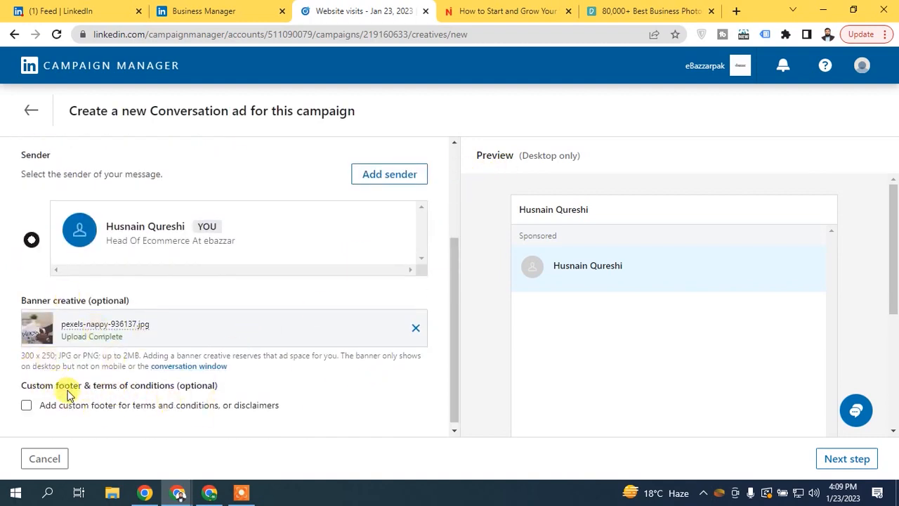
click(26, 407)
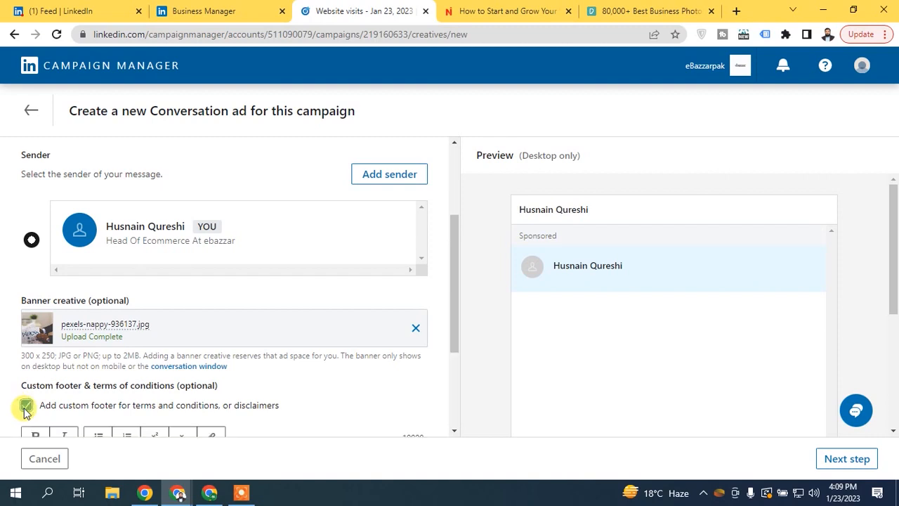
click(26, 407)
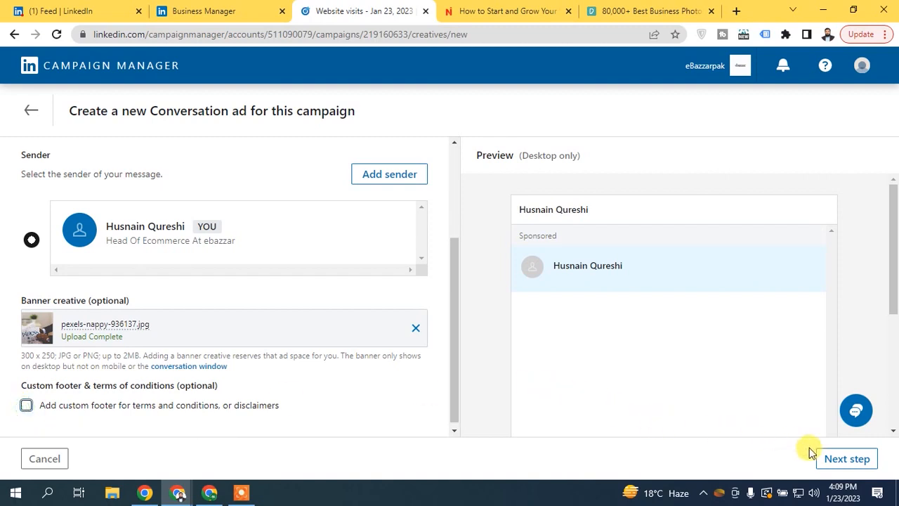
click(835, 458)
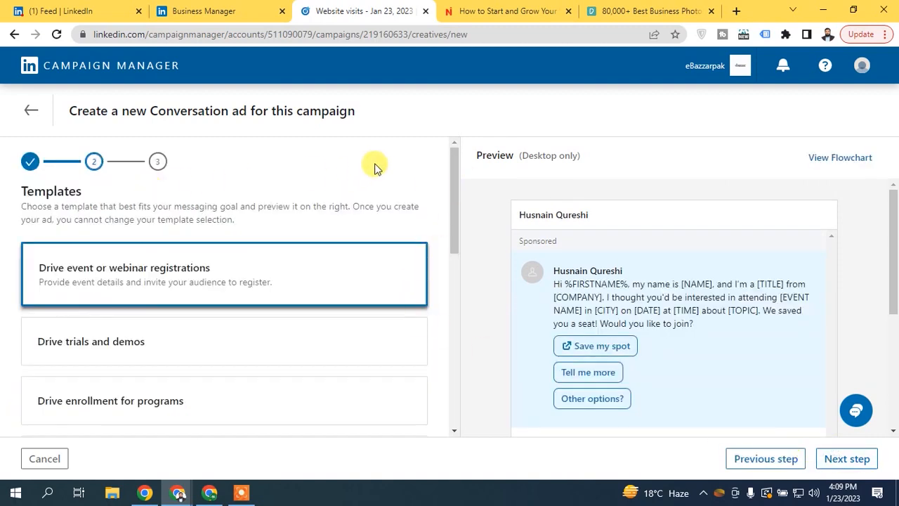
- Preview the trials, enrollment, professional services and Blank templates, then select Drive website visits
scroll(451, 171, down, 1)
drag(452, 171, 451, 175)
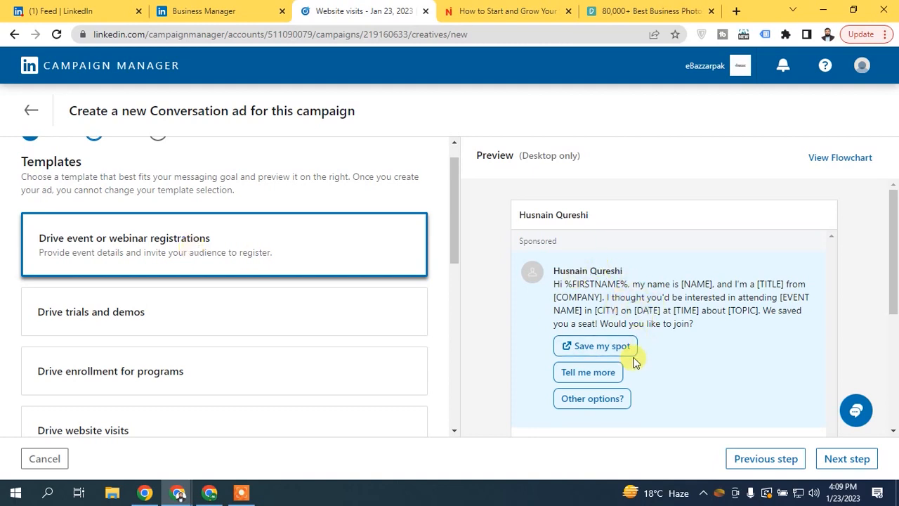
drag(455, 188, 454, 210)
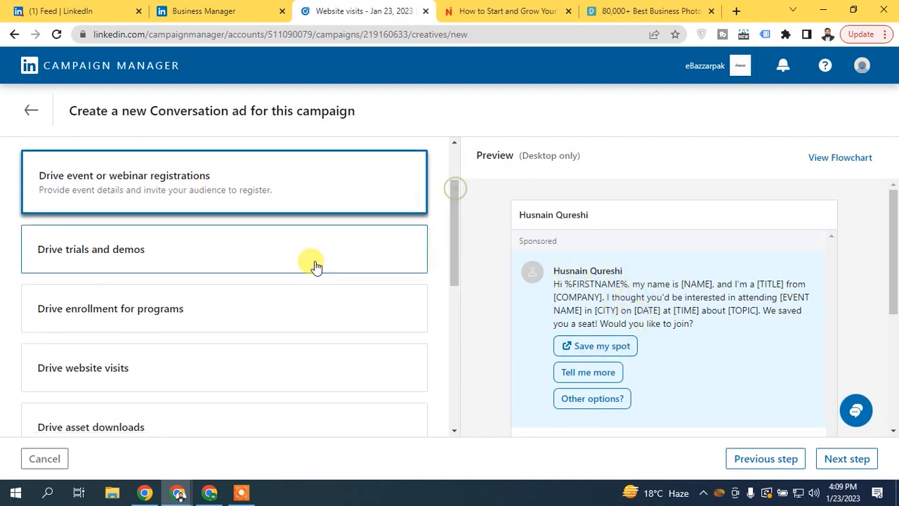
click(82, 267)
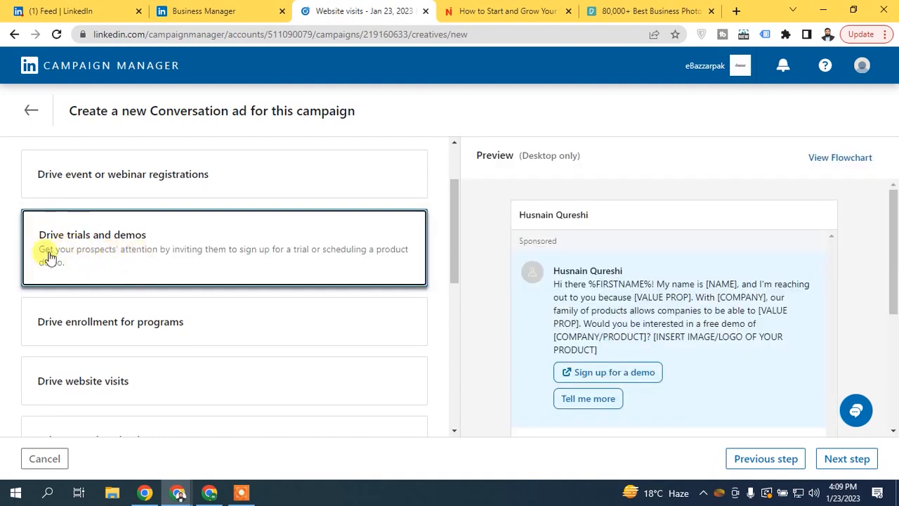
click(109, 342)
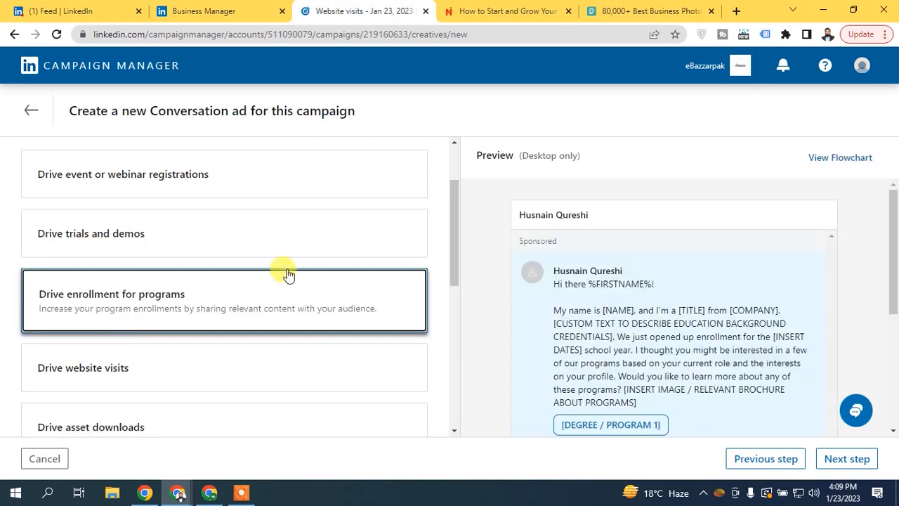
drag(453, 200, 437, 250)
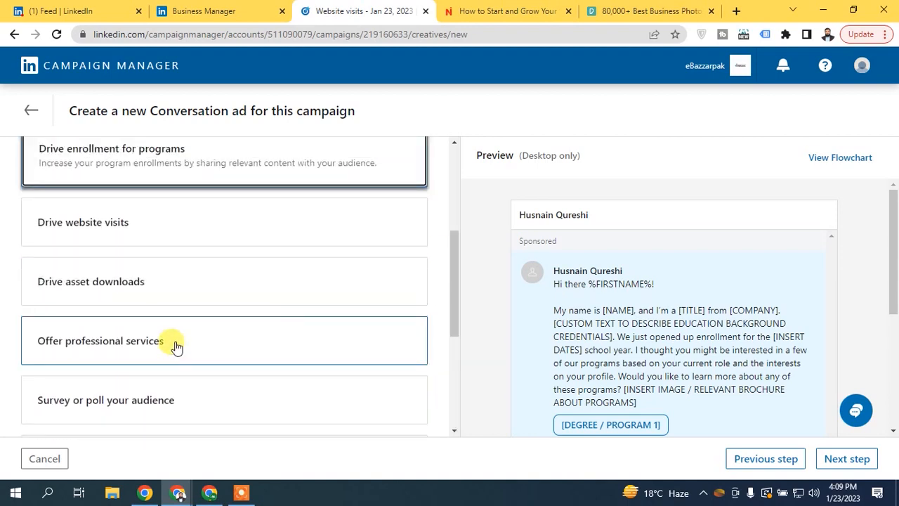
click(175, 343)
click(124, 228)
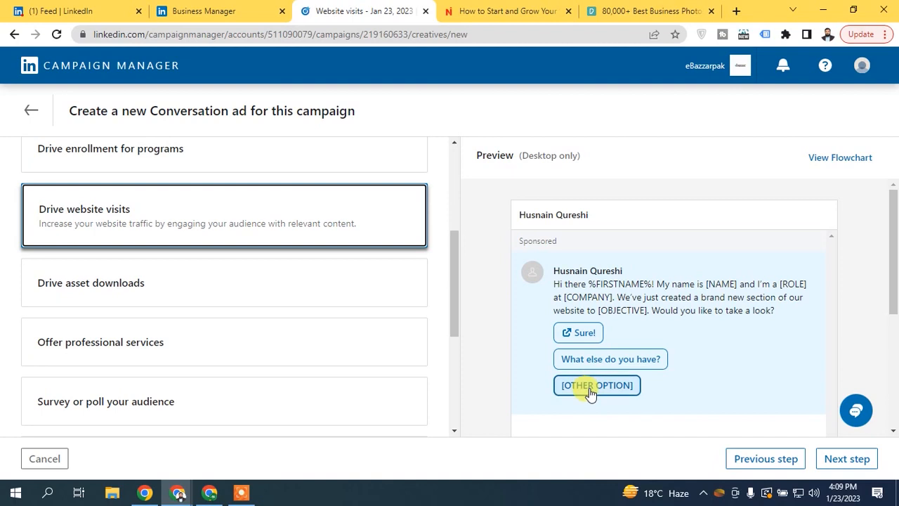
drag(452, 251, 453, 339)
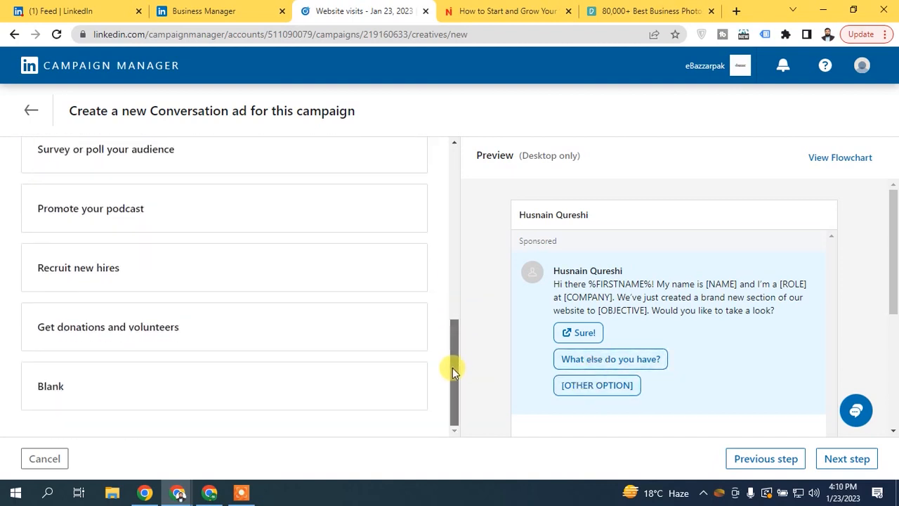
click(284, 393)
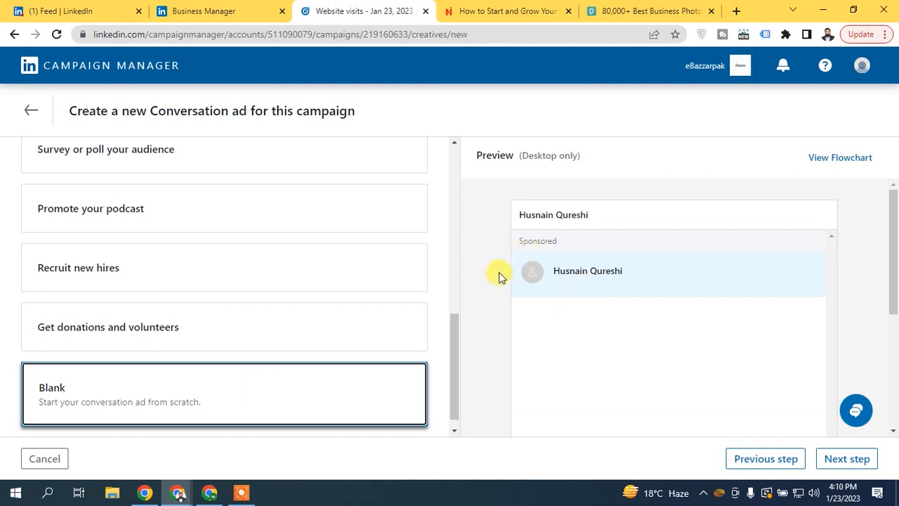
drag(463, 349, 456, 287)
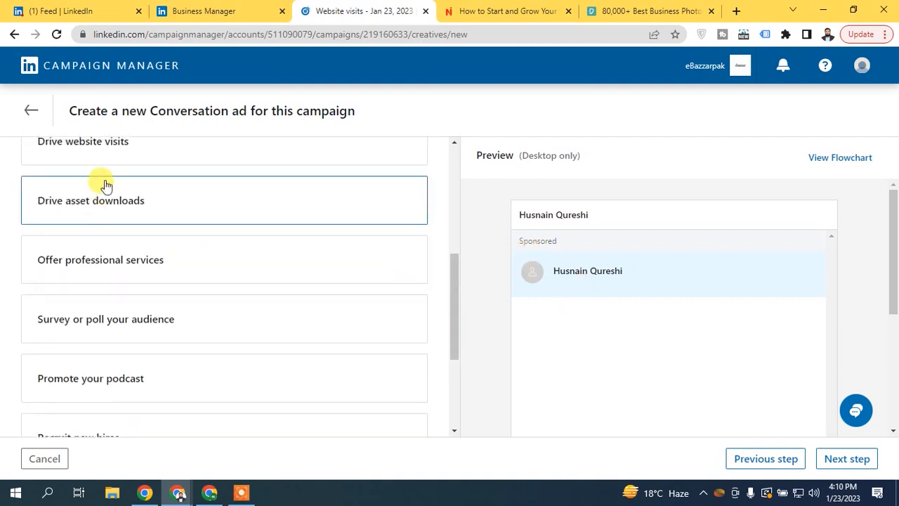
click(97, 153)
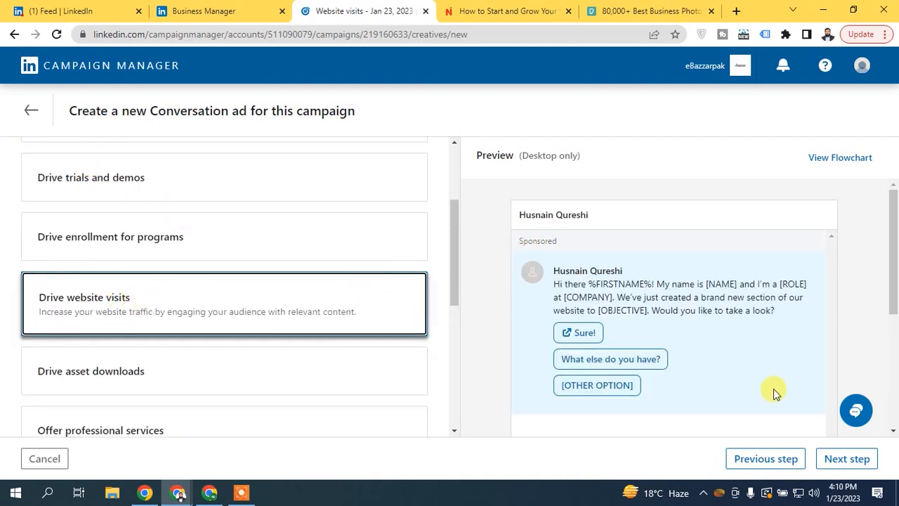
- Edit the Conversation ad's intro message and reply buttons, then leave the editor
click(842, 461)
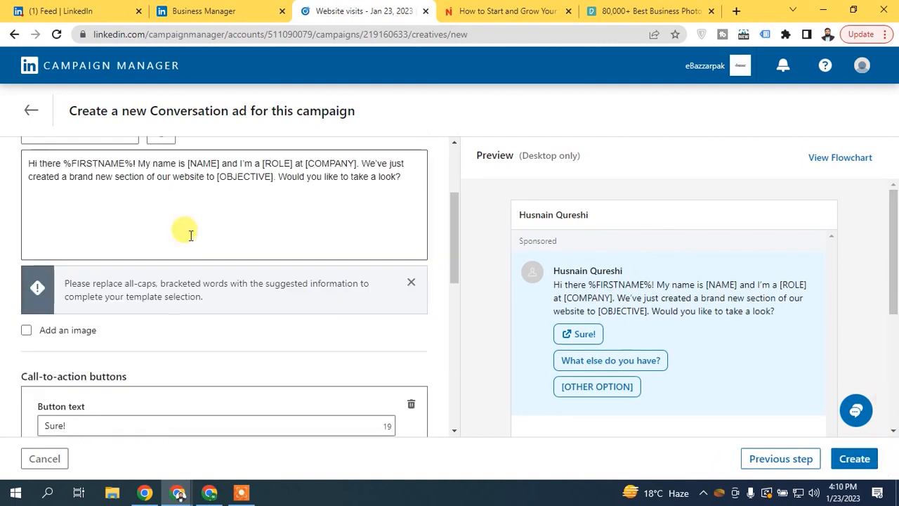
drag(453, 232, 453, 186)
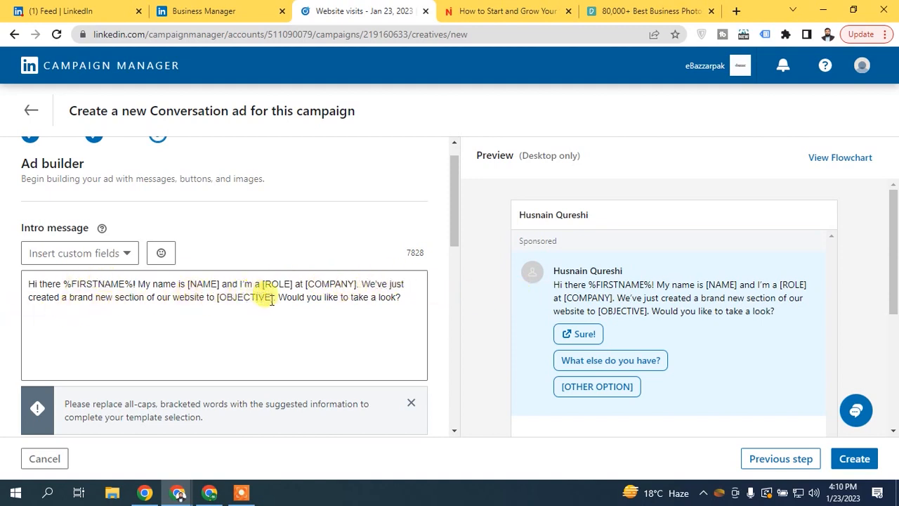
drag(274, 300, 227, 300)
click(323, 300)
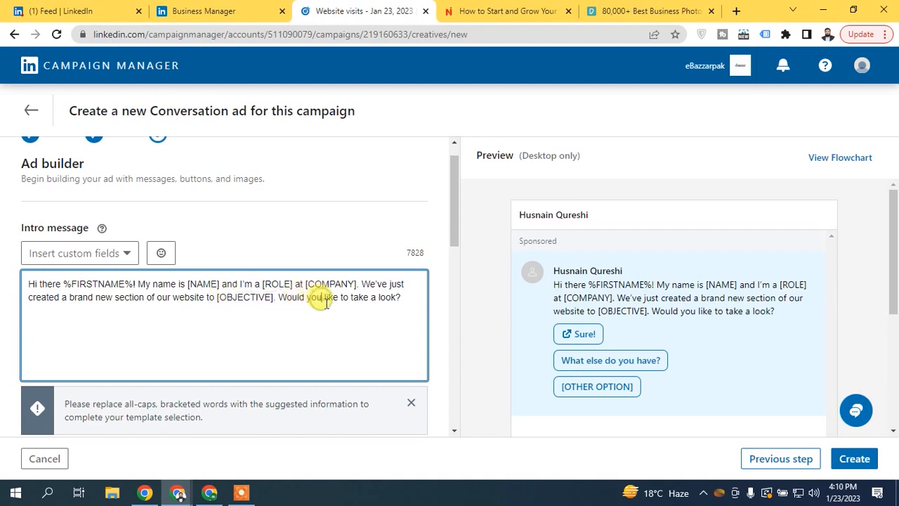
drag(456, 199, 442, 237)
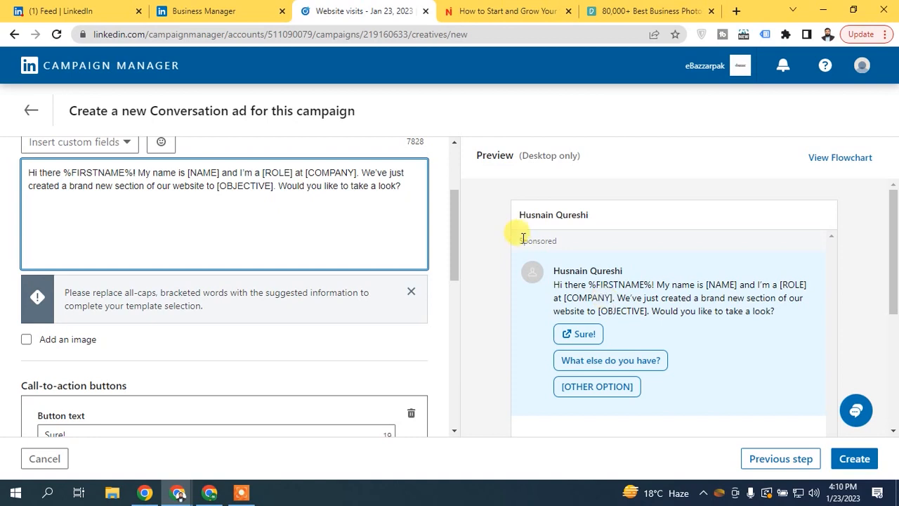
drag(455, 250, 451, 318)
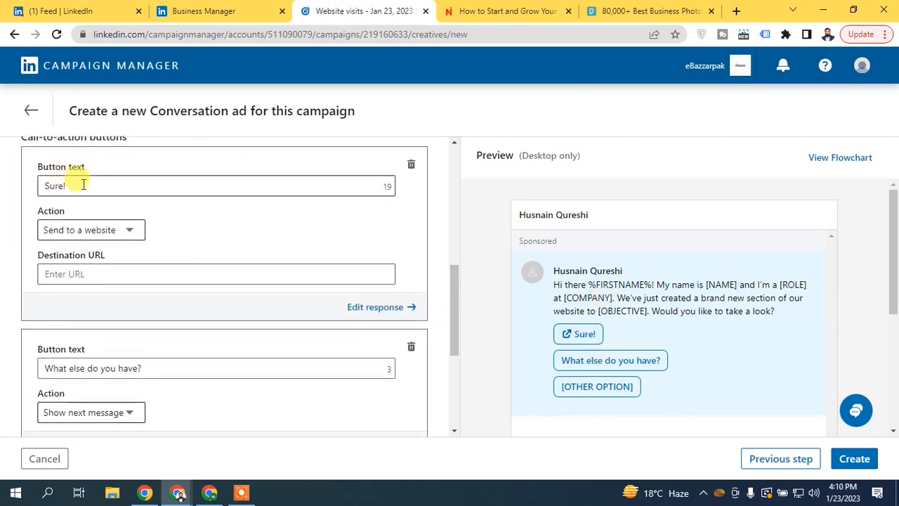
click(583, 336)
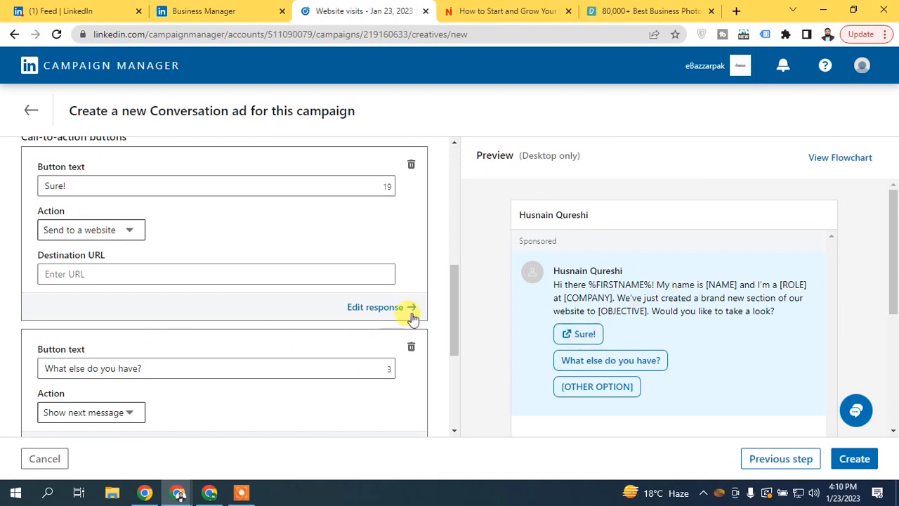
drag(455, 281, 457, 313)
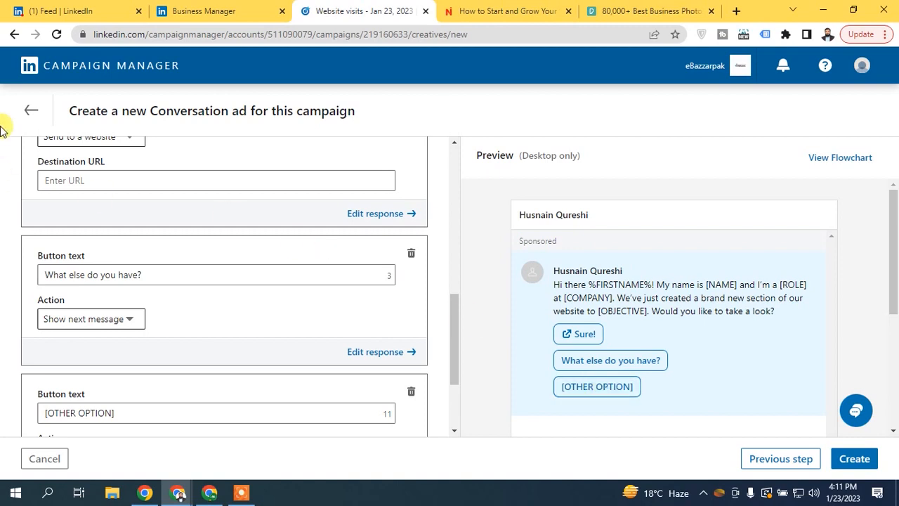
click(31, 110)
- Discard the ad draft, save and exit the campaign, and open the Campaign Groups list
click(528, 290)
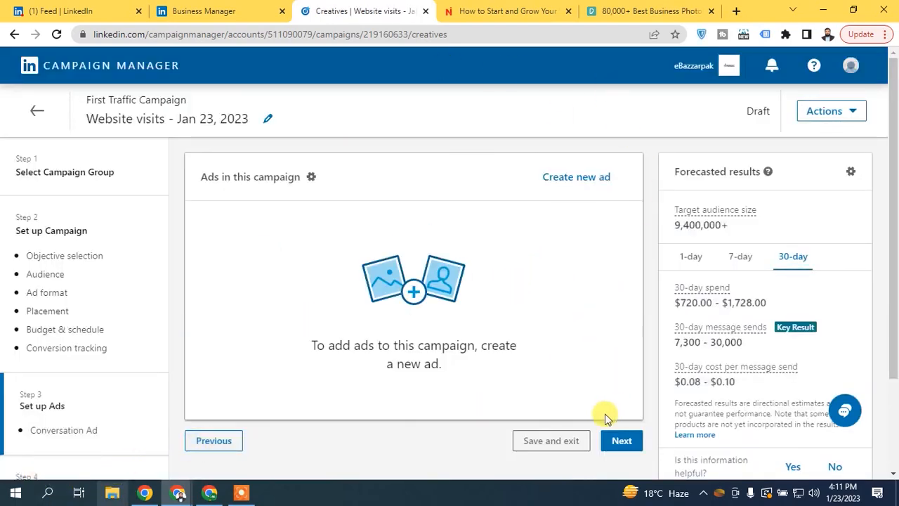
click(541, 438)
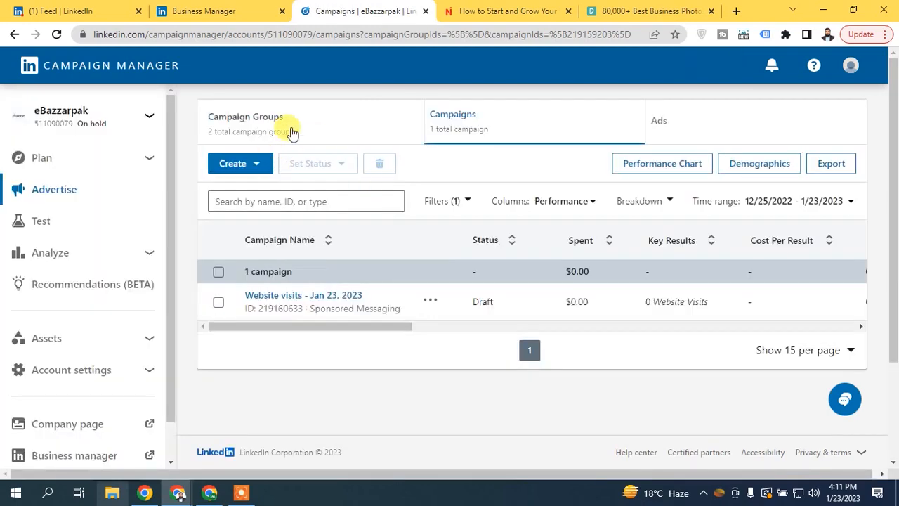
click(293, 134)
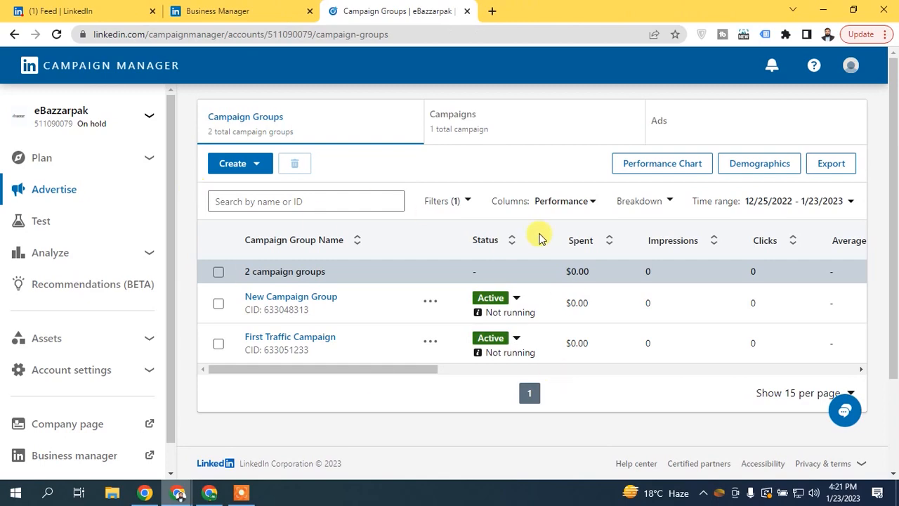
- Expand Account settings in the sidebar to show the access, billing and account pages
scroll(891, 225, down, 1)
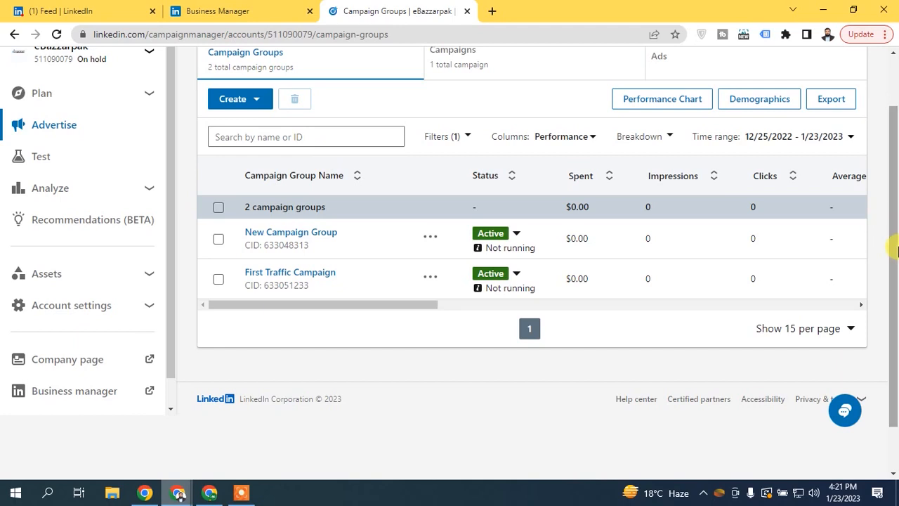
scroll(895, 249, up, 1)
scroll(172, 140, down, 1)
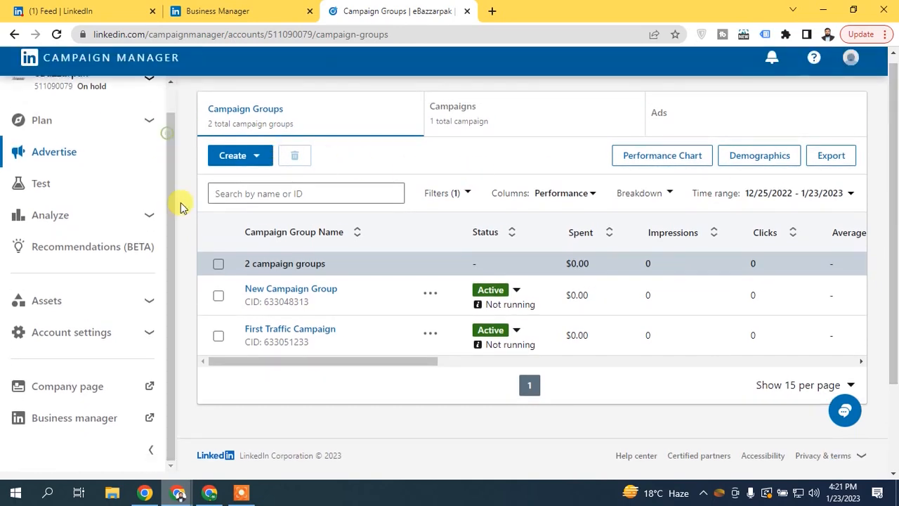
click(138, 324)
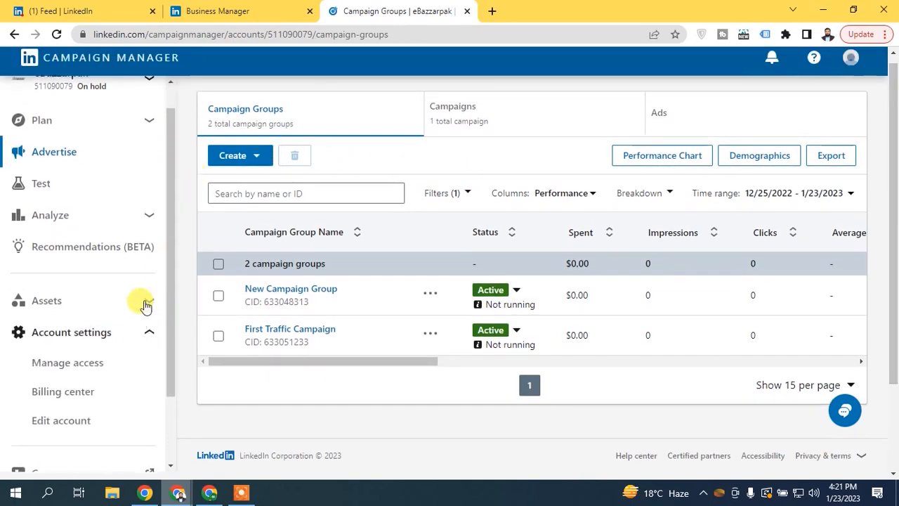
scroll(168, 257, down, 3)
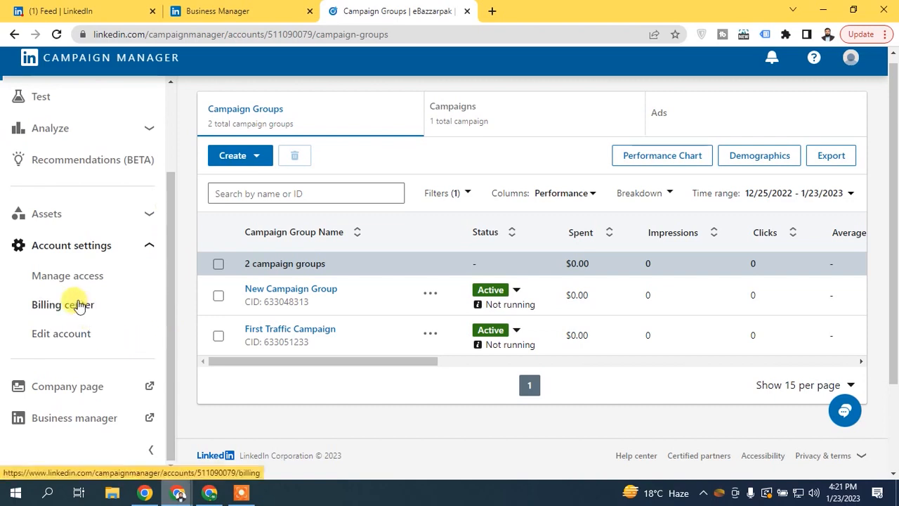
- Open the Billing center and check that there is no payment method and no billing activity in the last 30 days
click(79, 306)
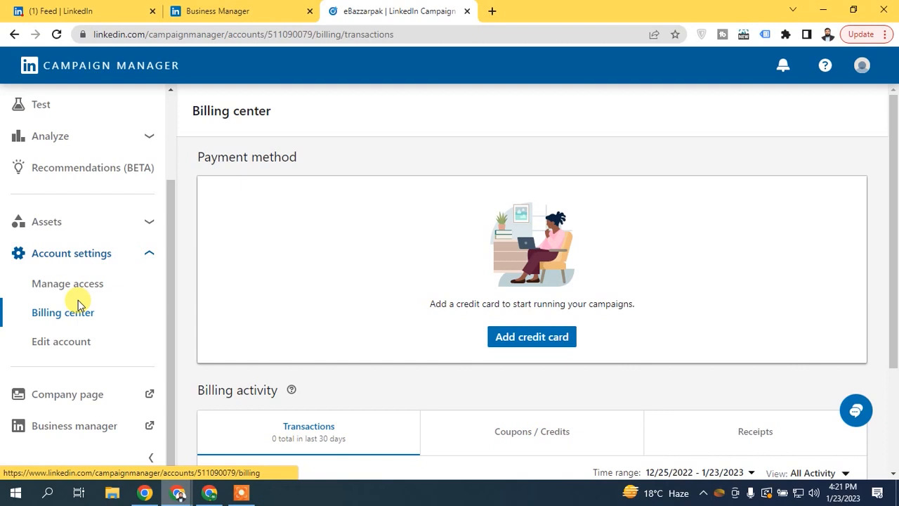
drag(889, 281, 889, 351)
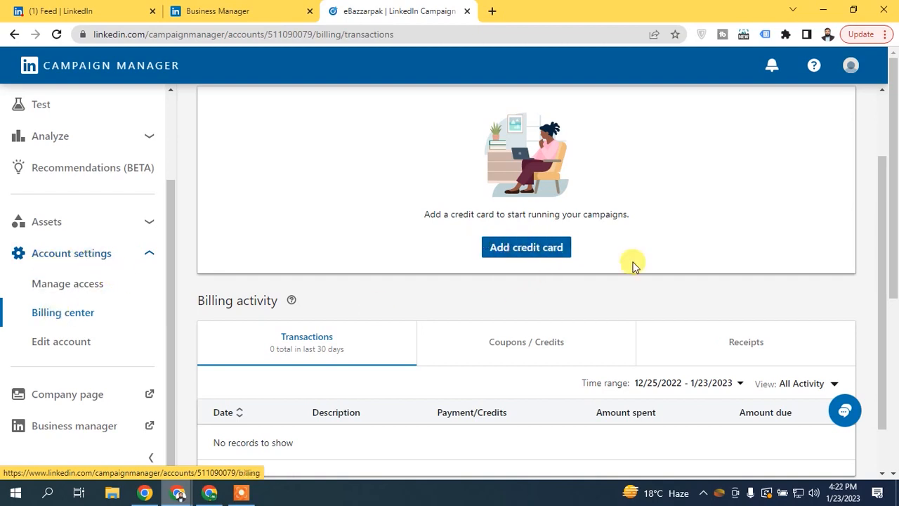
scroll(871, 353, down, 2)
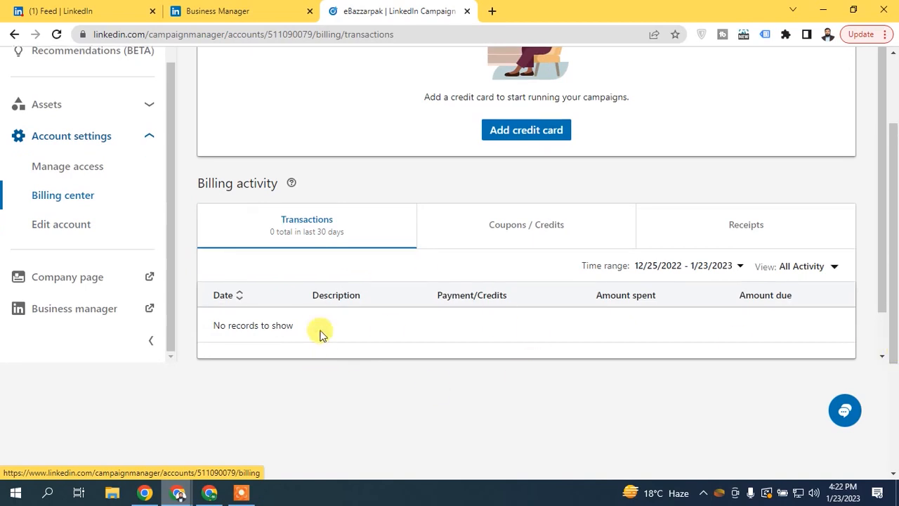
scroll(867, 210, up, 1)
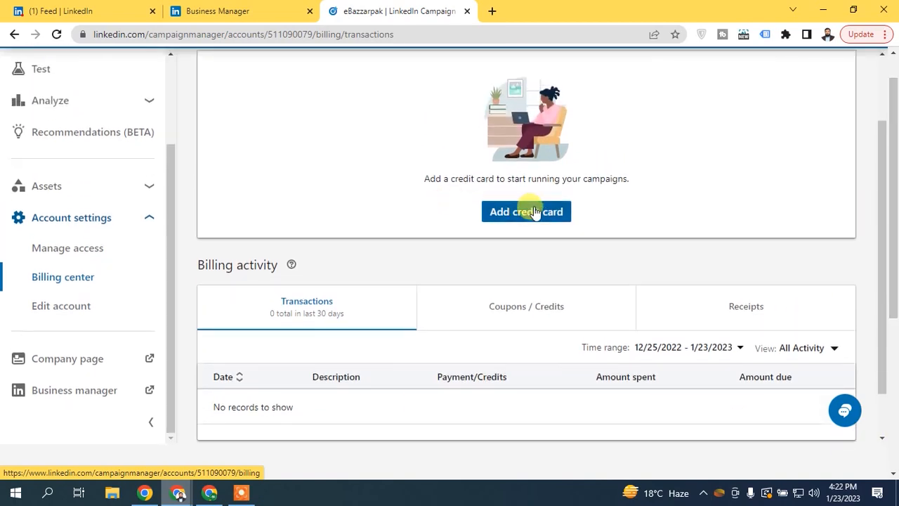
- Open the Add credit card form and look through its payment fields and billing FAQs down to Review order
click(527, 210)
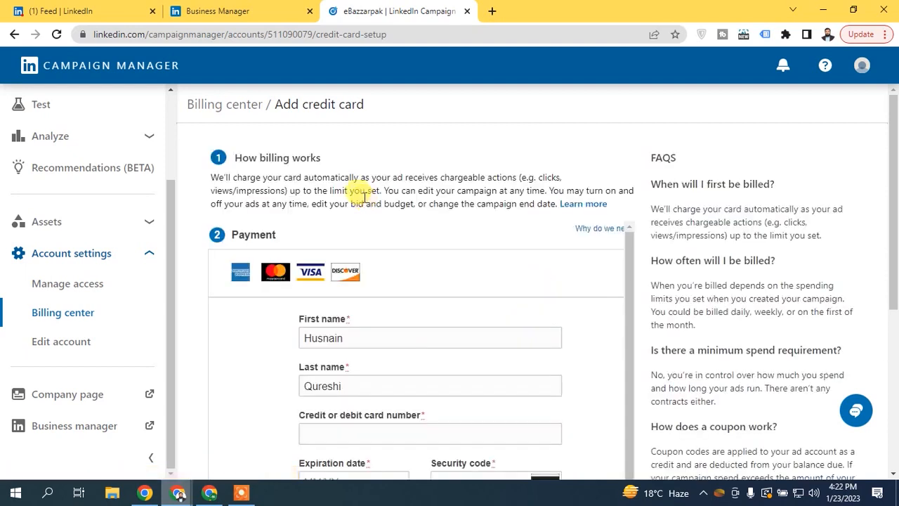
scroll(890, 211, down, 2)
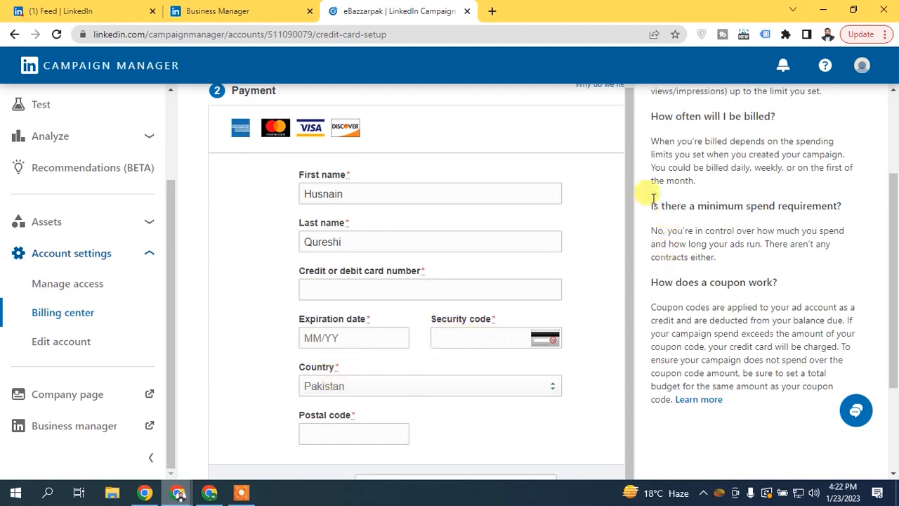
scroll(626, 153, down, 2)
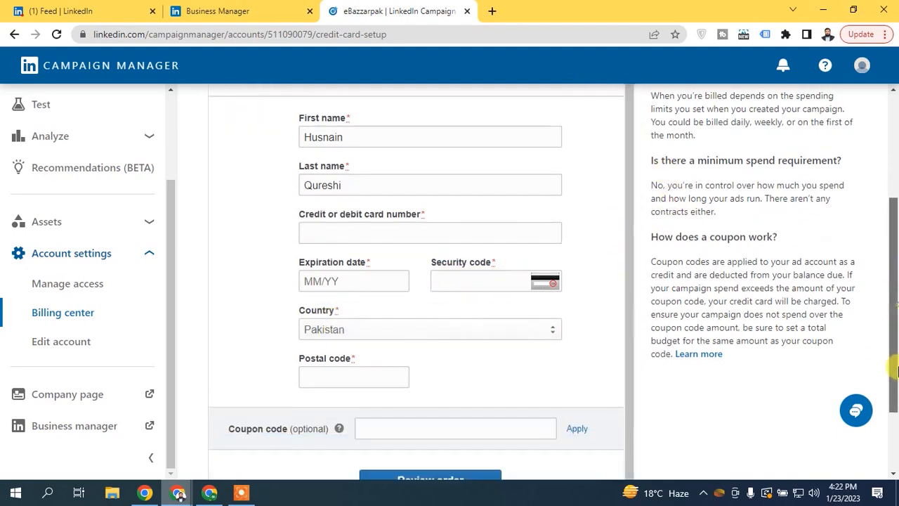
scroll(895, 356, down, 3)
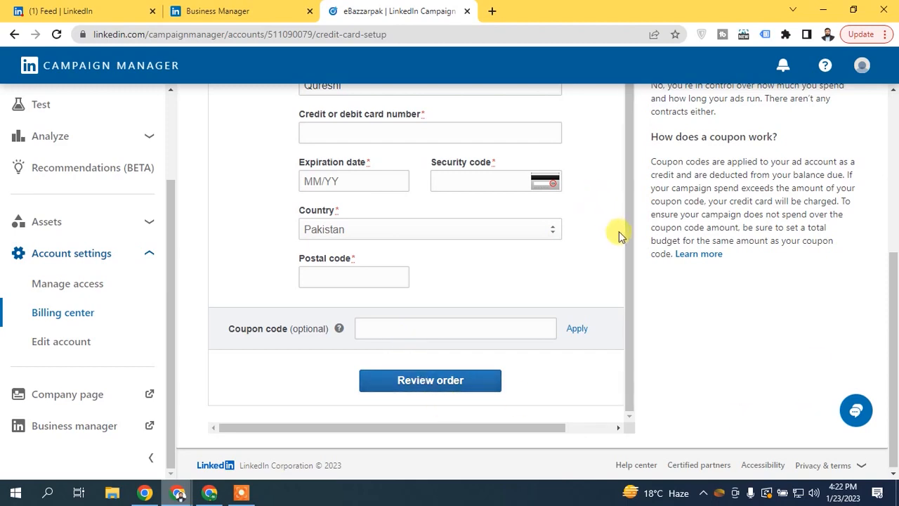
scroll(609, 118, up, 1)
drag(894, 227, 893, 87)
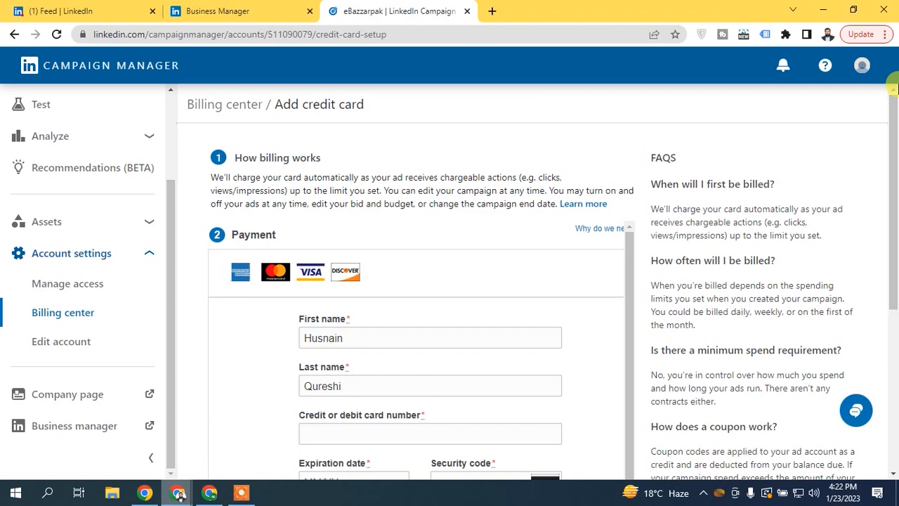
- Open Manage access and expand Assets to see the account owned by Ebazzar Business via Business Manager
click(88, 287)
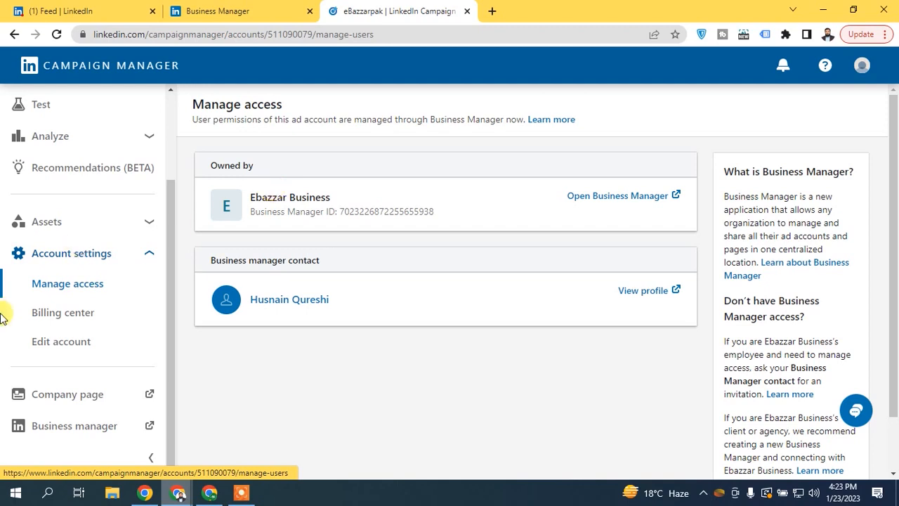
click(96, 222)
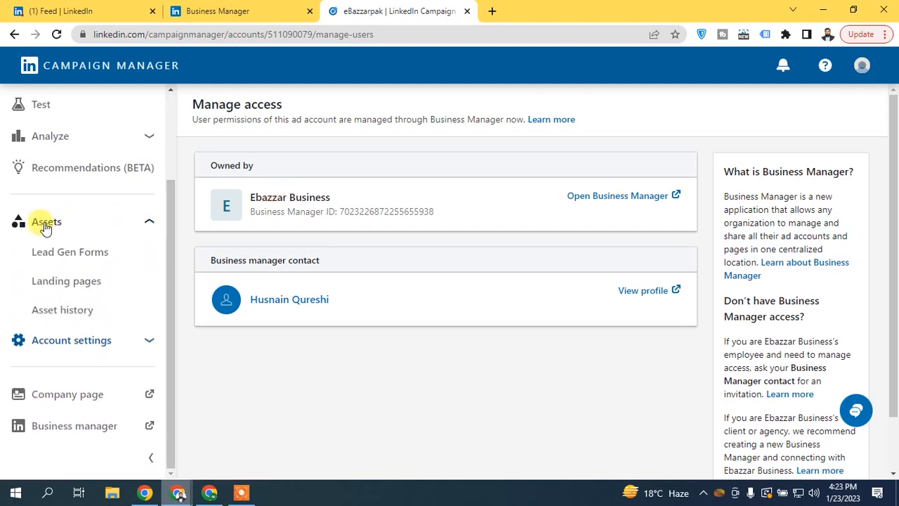
- View the empty Lead Gen Forms page, then start a new form and discard it
click(68, 262)
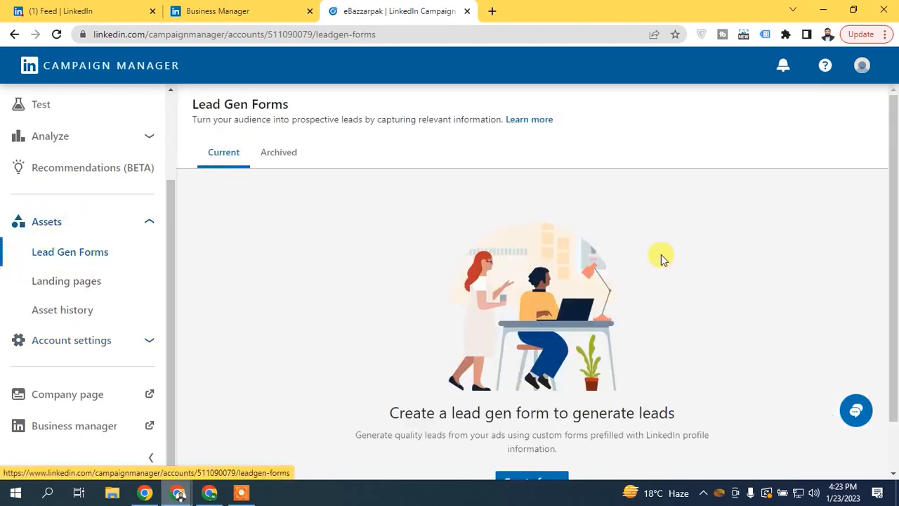
scroll(894, 372, down, 2)
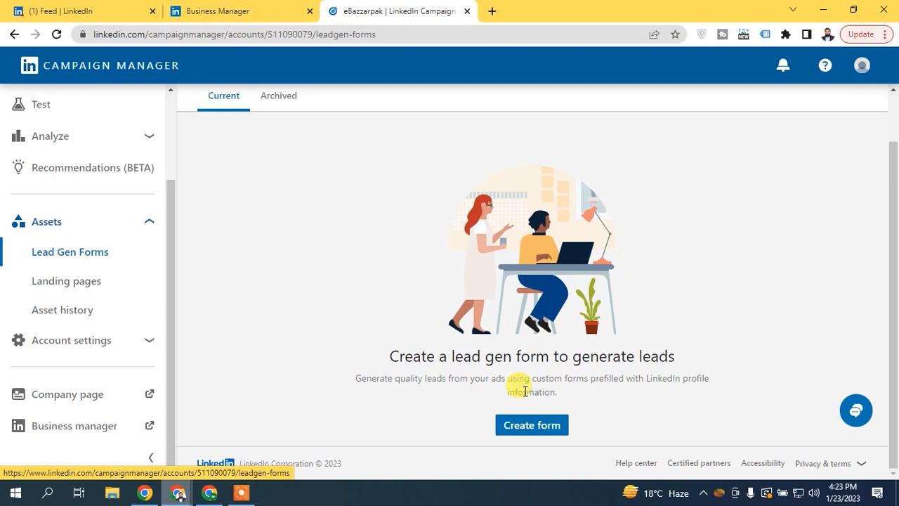
click(519, 429)
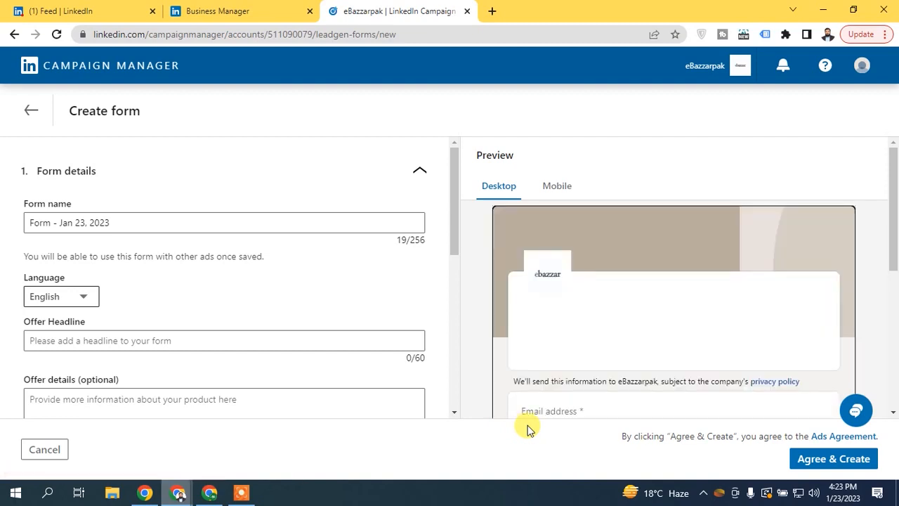
drag(453, 186, 435, 145)
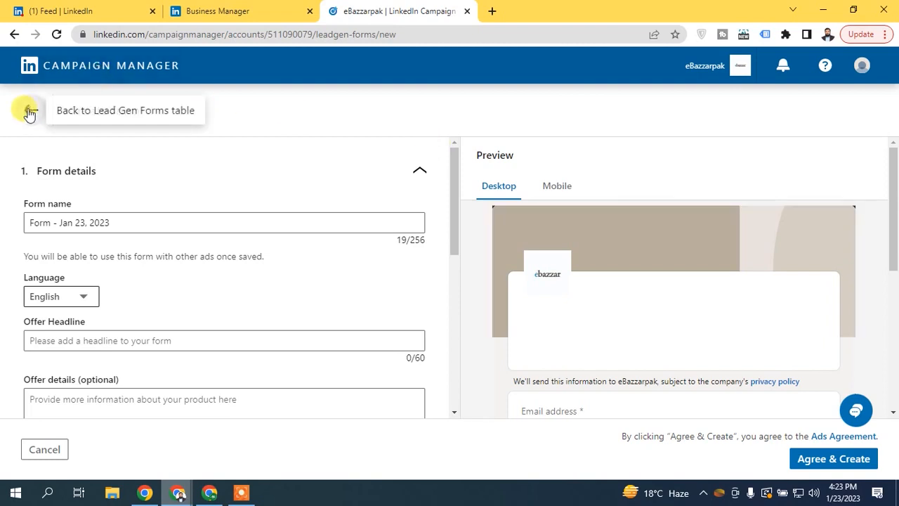
click(29, 112)
click(528, 280)
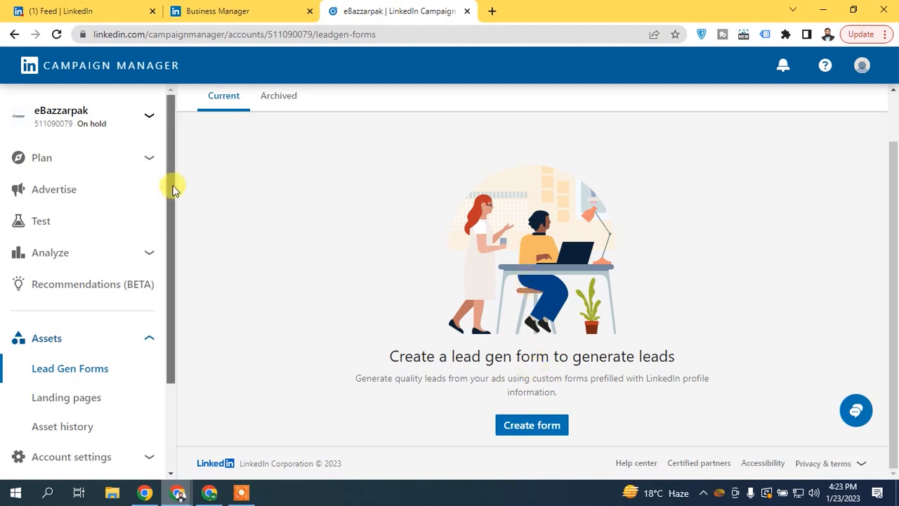
- Return to the Campaign Groups list through the Advertise section of the sidebar
drag(171, 185, 169, 275)
click(90, 341)
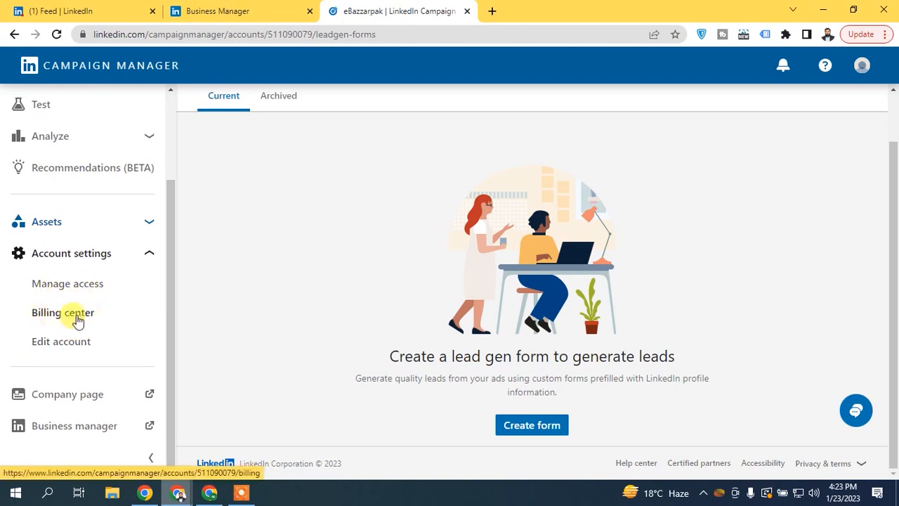
drag(164, 250, 174, 115)
click(94, 191)
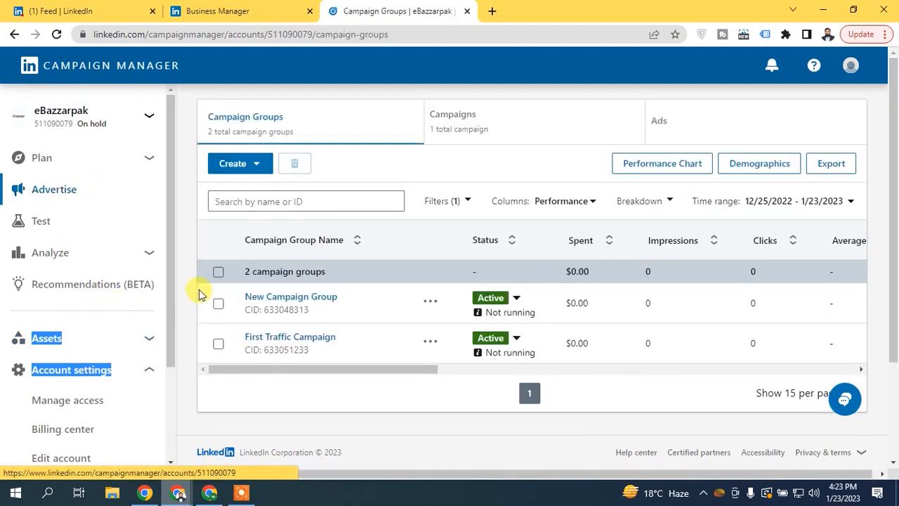
click(185, 261)
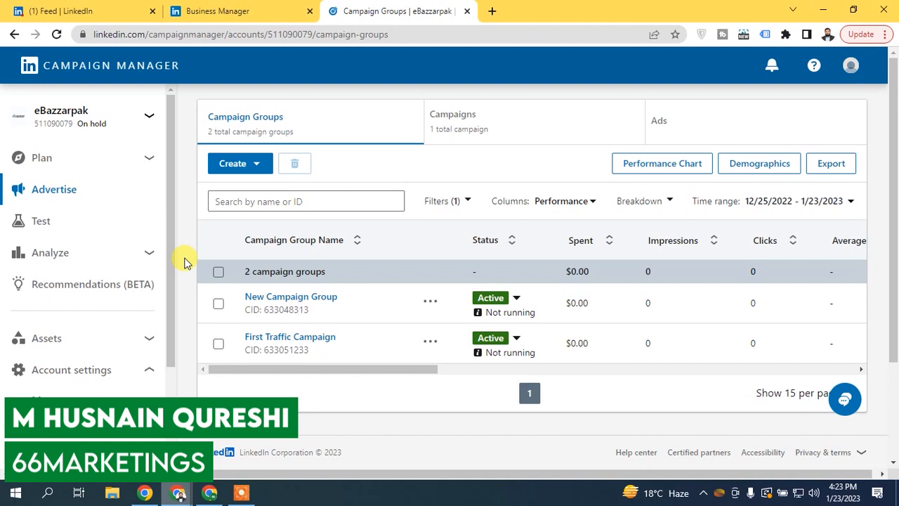